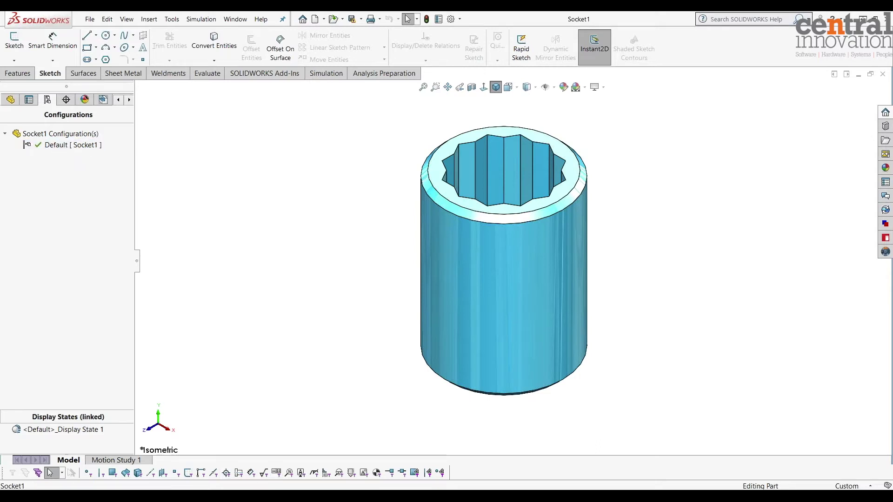
Step: Roll the model back to just after the Cylinder feature and examine the dimension of its Sketch1
{"action": "left_click", "coordinate": [10, 102]}
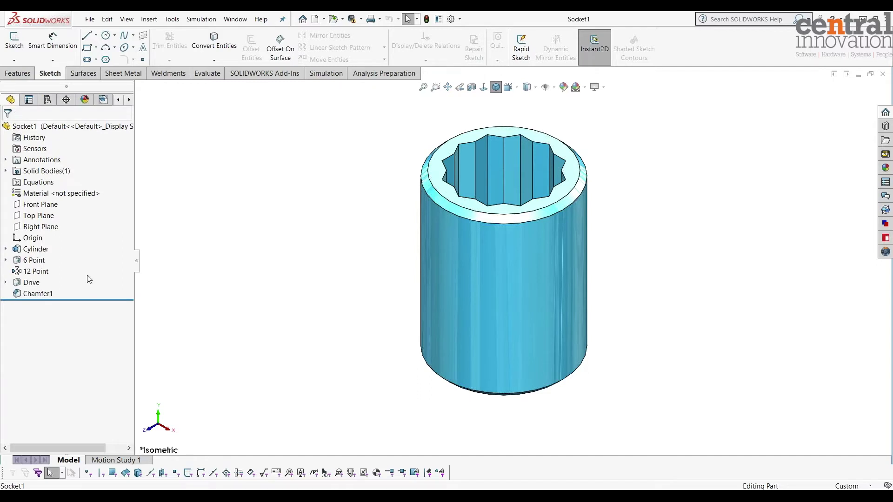
{"action": "left_click", "coordinate": [28, 249]}
{"action": "left_click", "coordinate": [216, 316]}
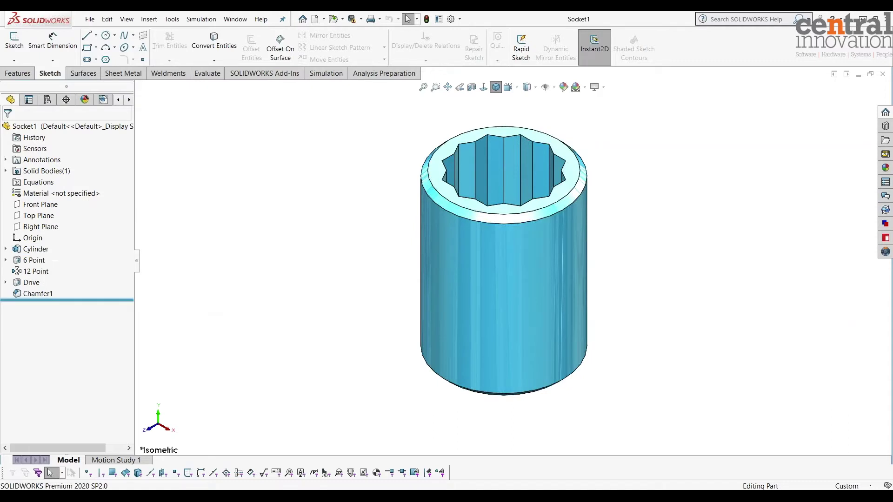
{"action": "left_click_drag", "start_coordinate": [111, 300], "coordinate": [114, 258]}
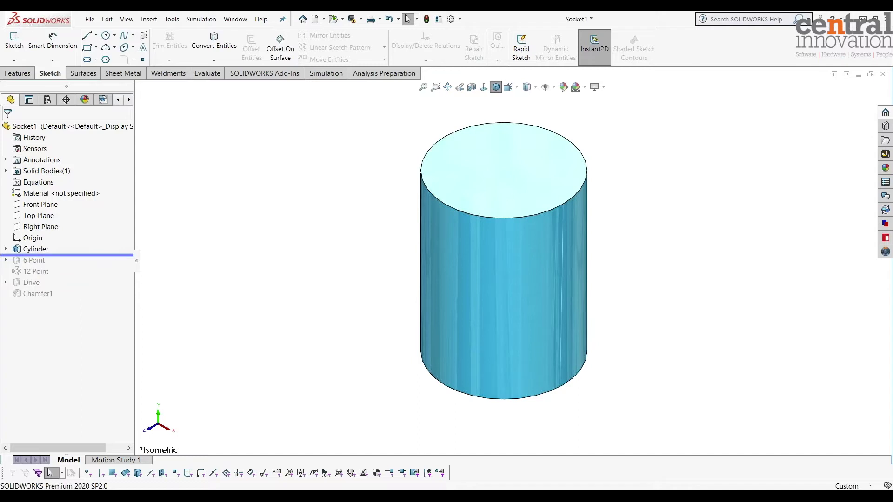
{"action": "left_click", "coordinate": [5, 249]}
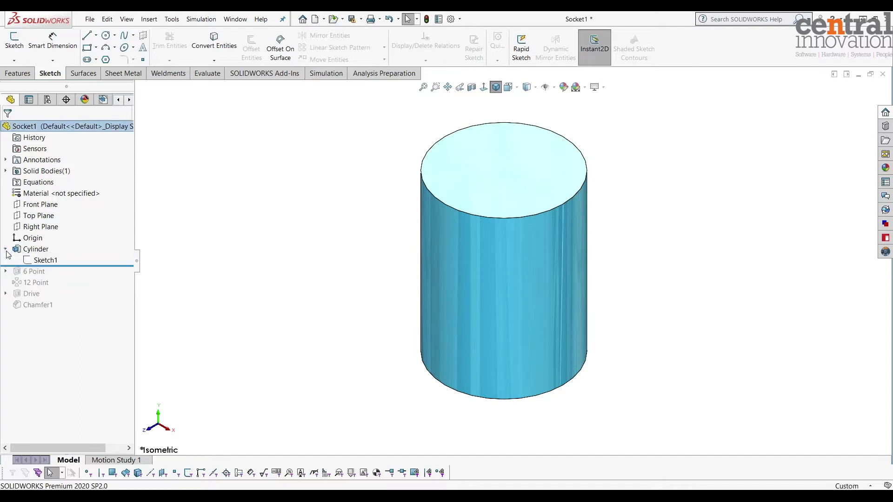
{"action": "left_click", "coordinate": [46, 260]}
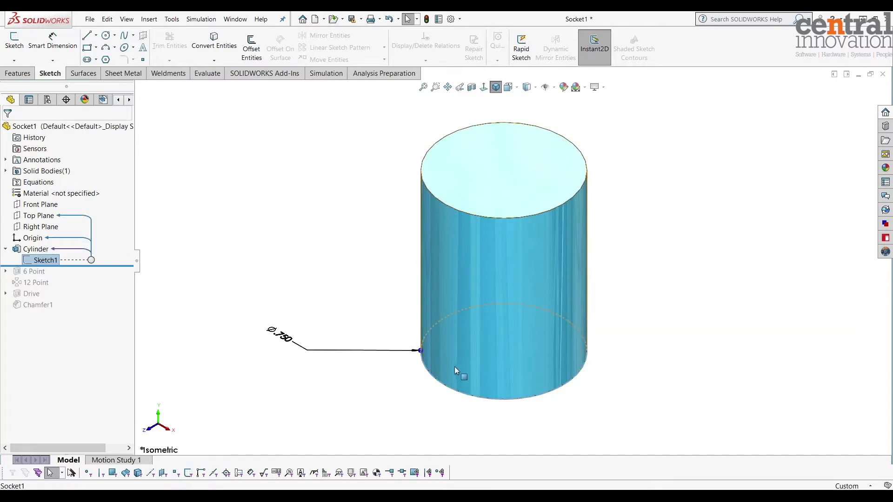
Step: Roll forward to include the 6 Point cut and examine its shape and dimensions
{"action": "left_click_drag", "start_coordinate": [126, 265], "coordinate": [126, 277]}
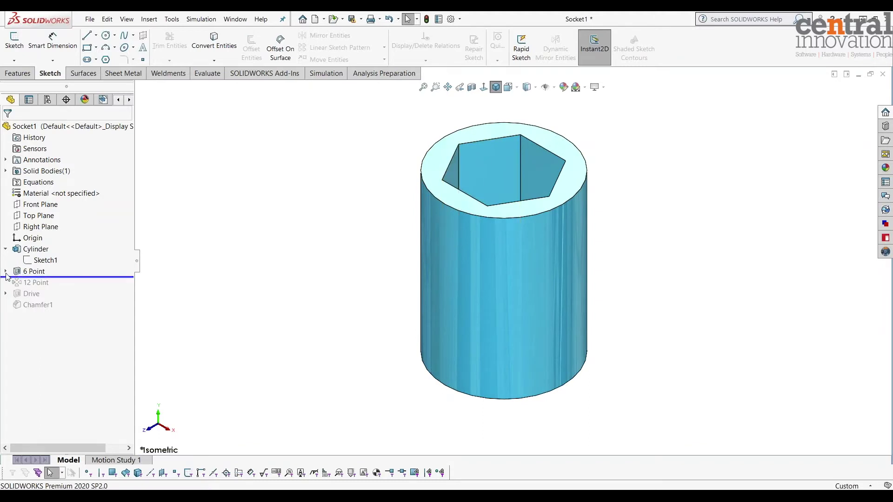
{"action": "middle_click_drag", "start_coordinate": [363, 253], "coordinate": [359, 333]}
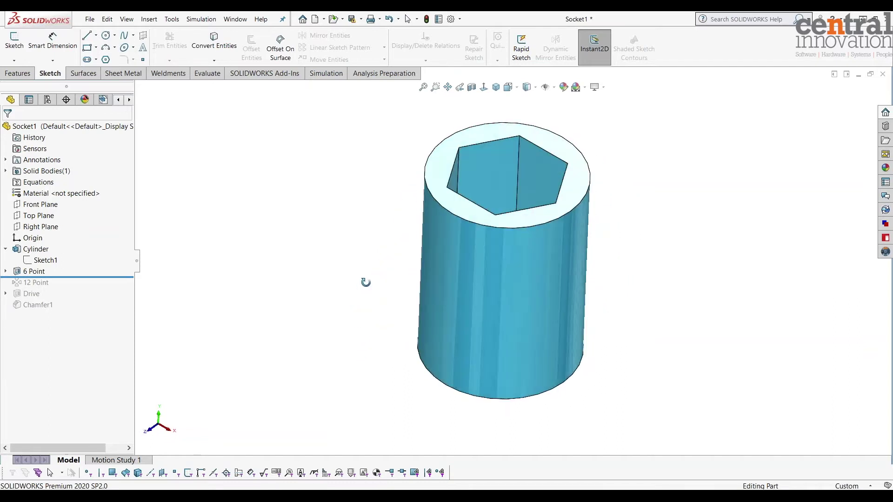
{"action": "key", "text": "Escape"}
{"action": "left_click", "coordinate": [34, 271]}
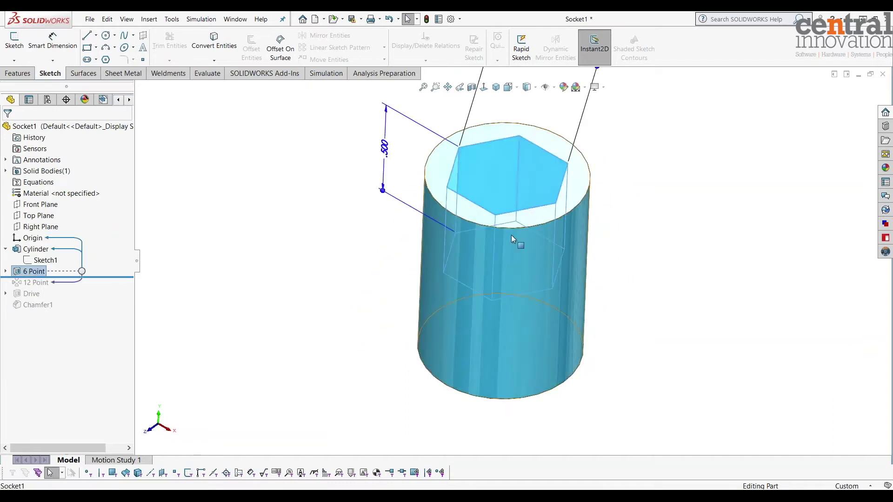
{"action": "key", "text": "f"}
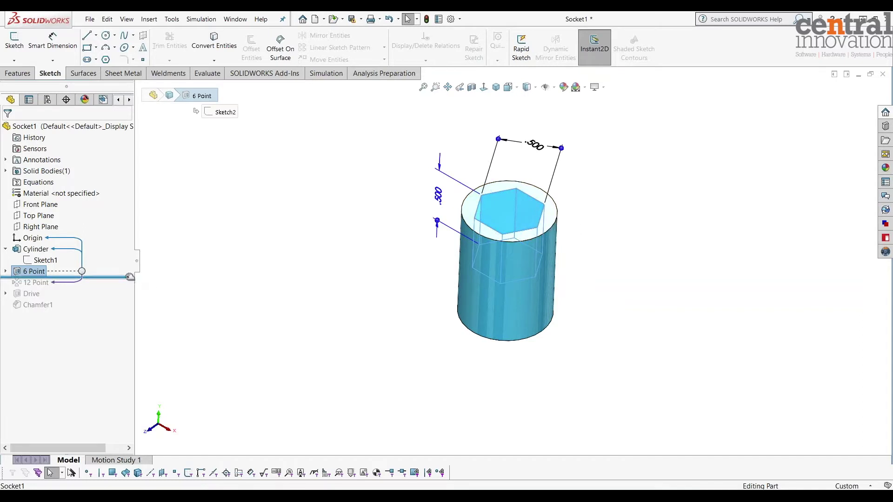
Step: Roll forward one feature at a time through 12 Point, Drive and Chamfer1 to examine what each adds to the socket
{"action": "left_click_drag", "start_coordinate": [130, 277], "coordinate": [70, 288]}
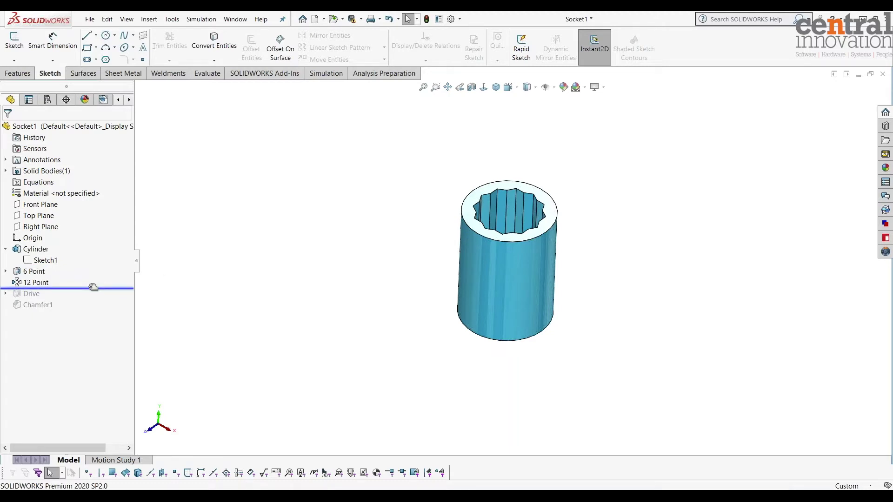
{"action": "left_click_drag", "start_coordinate": [94, 289], "coordinate": [94, 300]}
{"action": "middle_click_drag", "start_coordinate": [405, 223], "coordinate": [401, 281]}
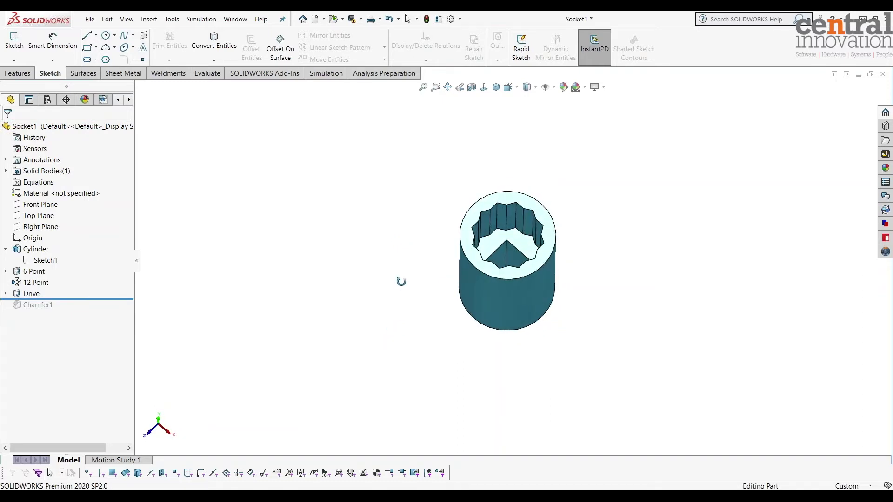
{"action": "left_click_drag", "start_coordinate": [85, 301], "coordinate": [89, 321]}
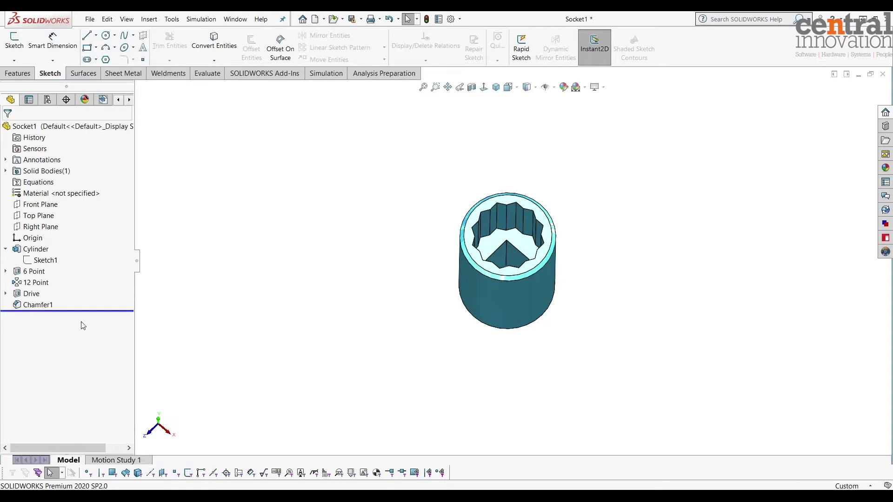
Step: Roll the model back to just after the 6 Point feature and fit the hexagonal socket in view
{"action": "left_click_drag", "start_coordinate": [90, 309], "coordinate": [90, 277]}
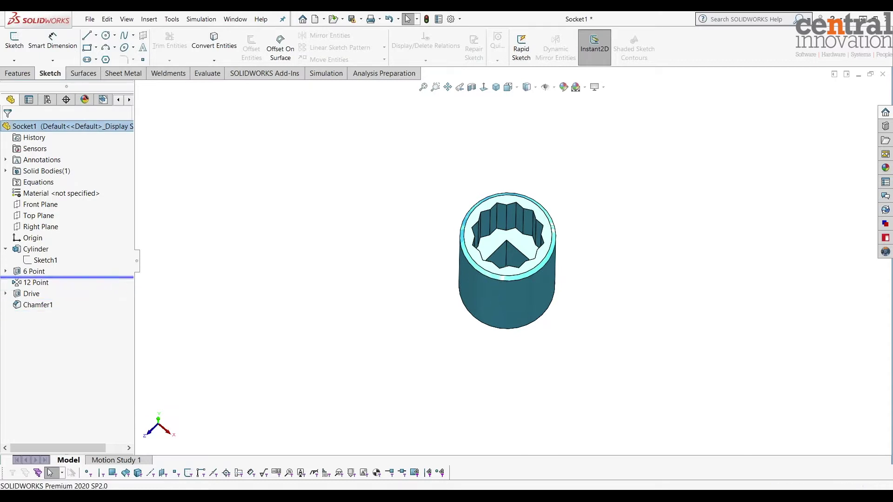
{"action": "middle_click_drag", "start_coordinate": [363, 321], "coordinate": [368, 237]}
{"action": "left_click", "coordinate": [436, 87]}
{"action": "left_click_drag", "start_coordinate": [363, 171], "coordinate": [534, 322]}
{"action": "right_click", "coordinate": [226, 230]}
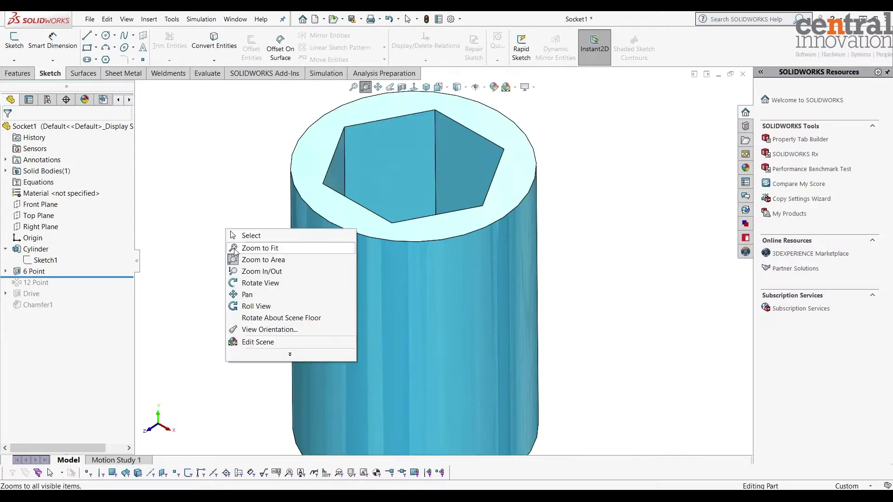
{"action": "left_click", "coordinate": [235, 250]}
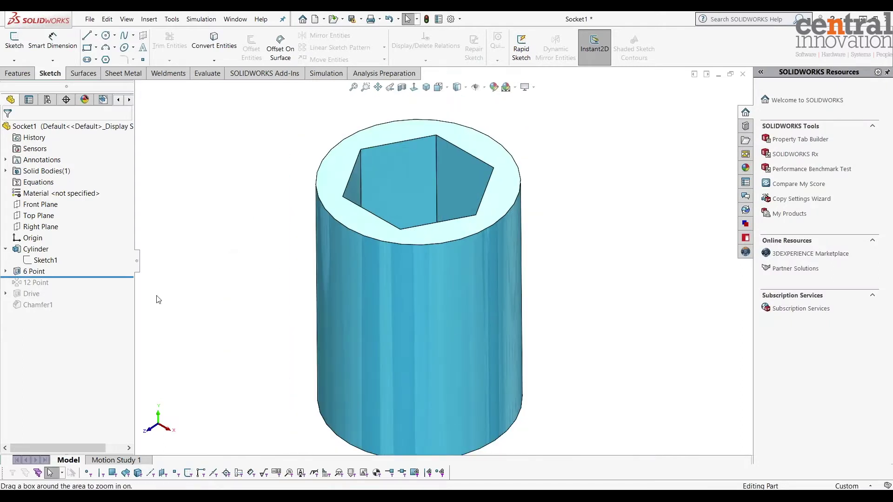
Step: Check the name given to the across-flats dimension in Sketch2 of the 6 Point feature
{"action": "left_click", "coordinate": [5, 272]}
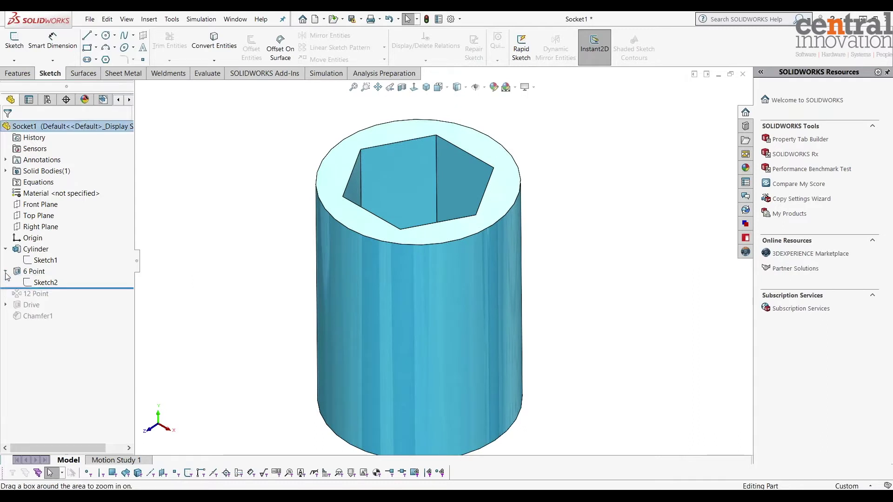
{"action": "left_click", "coordinate": [45, 283]}
{"action": "key", "text": "f"}
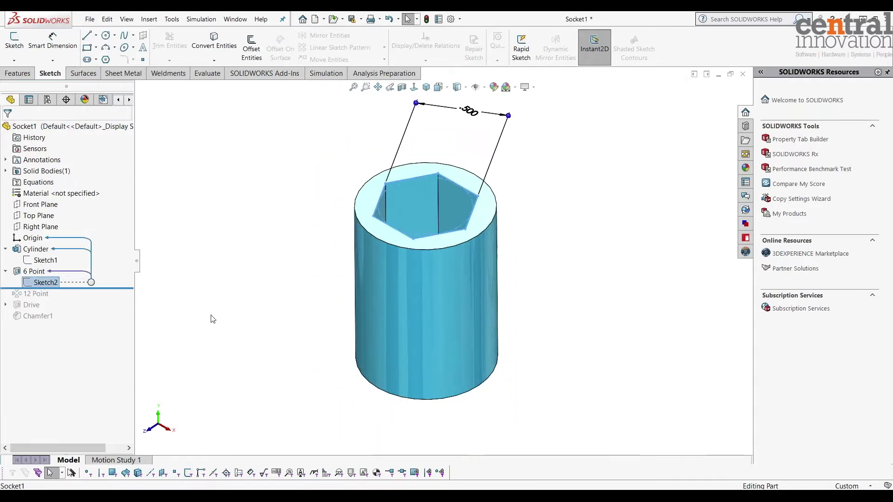
{"action": "left_click", "coordinate": [412, 120]}
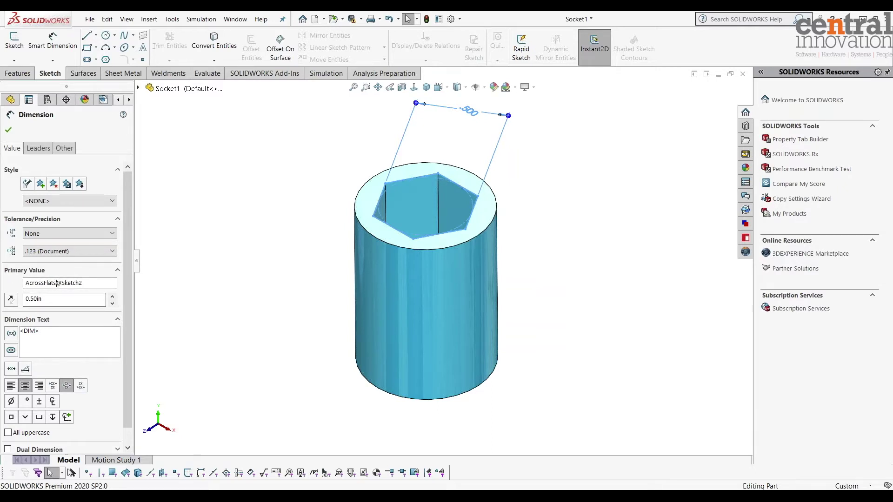
{"action": "left_click_drag", "start_coordinate": [56, 283], "coordinate": [16, 278]}
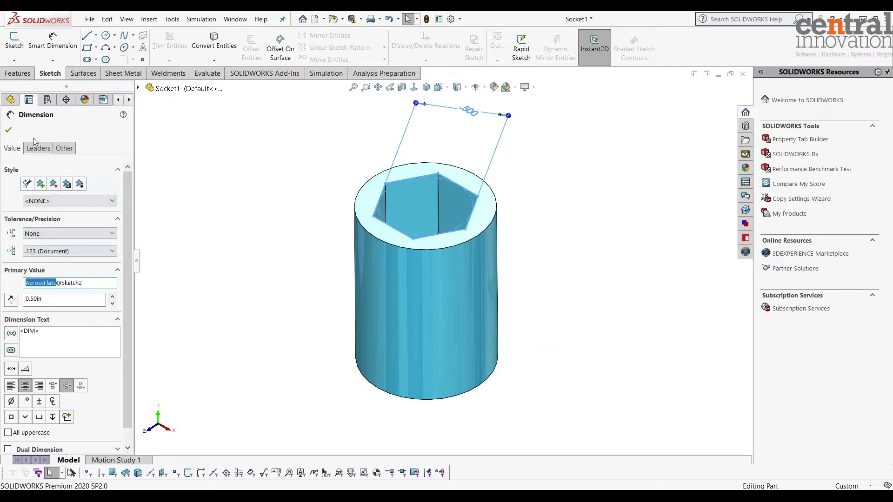
{"action": "left_click", "coordinate": [9, 130]}
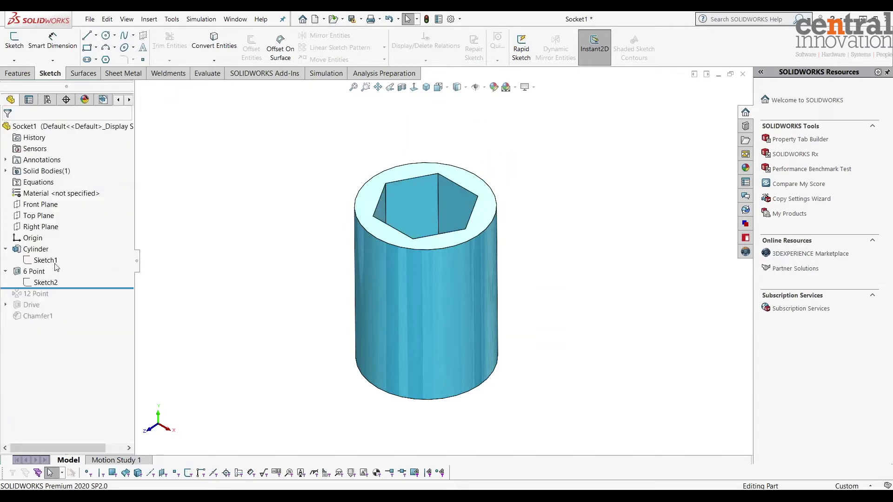
Step: Check the name of the cylinder's diameter dimension and move it and the hexagon's across-flats dimension closer to the model
{"action": "left_click", "coordinate": [30, 273]}
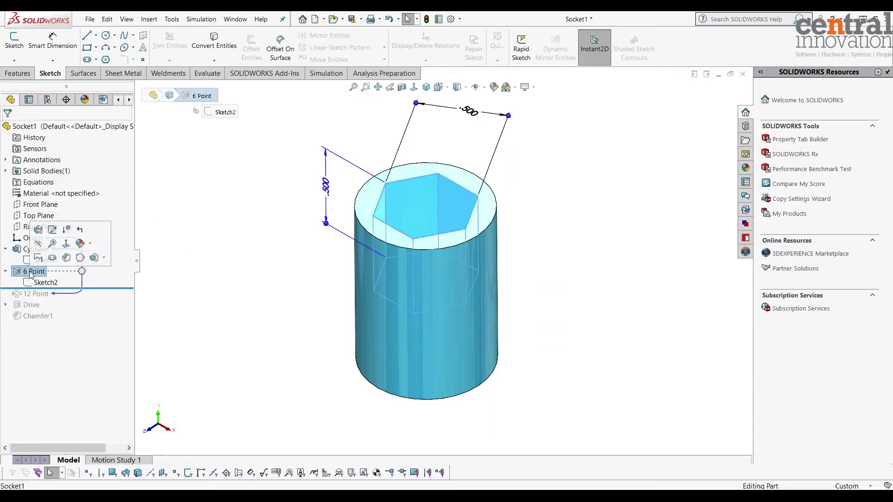
{"action": "left_click", "coordinate": [37, 250]}
{"action": "left_click", "coordinate": [45, 261]}
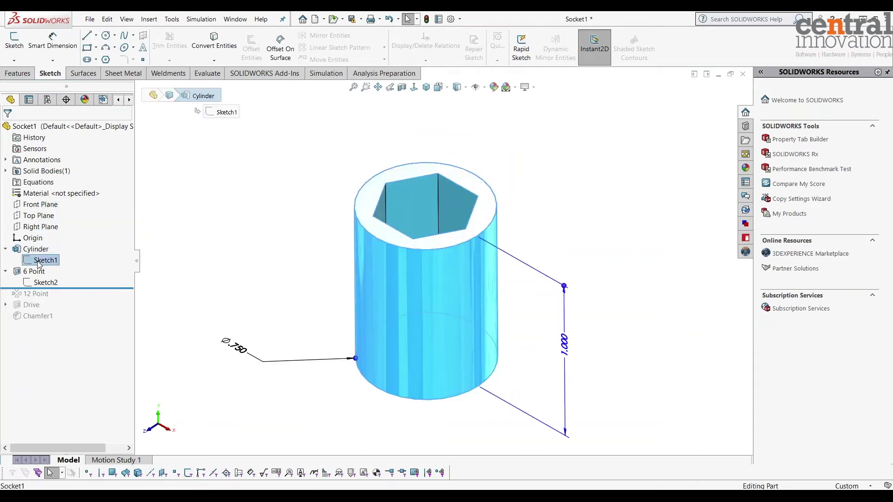
{"action": "left_click_drag", "start_coordinate": [245, 352], "coordinate": [282, 298]}
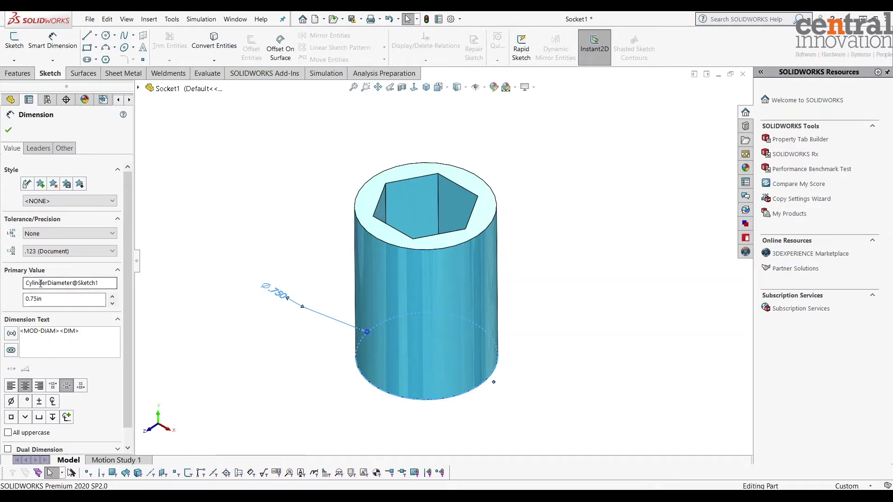
{"action": "left_click", "coordinate": [285, 379]}
{"action": "left_click", "coordinate": [46, 282]}
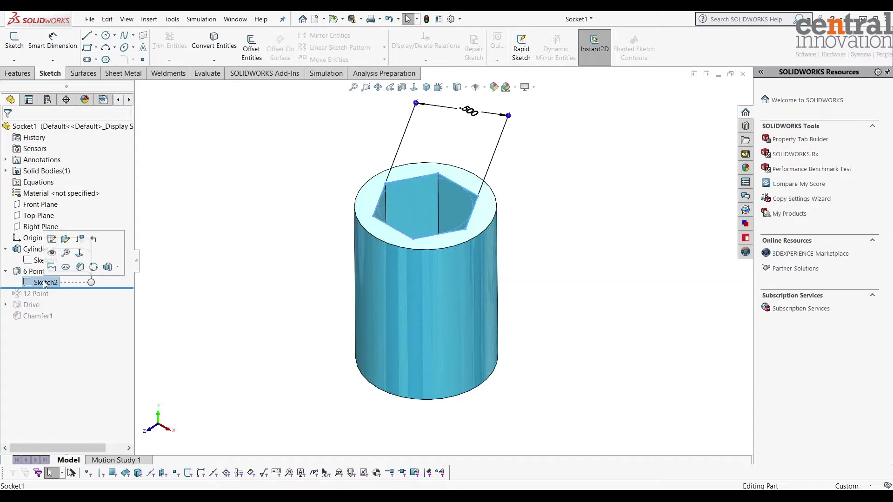
{"action": "left_click_drag", "start_coordinate": [459, 135], "coordinate": [465, 145]}
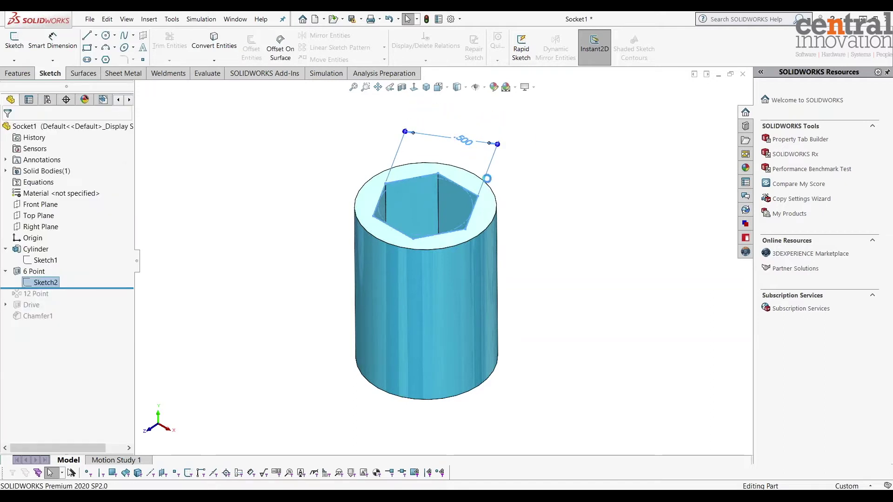
Step: Try to set the hexagon's across-flats dimension to 0.625 in without opening Sketch2 for editing
{"action": "double_click", "coordinate": [465, 141]}
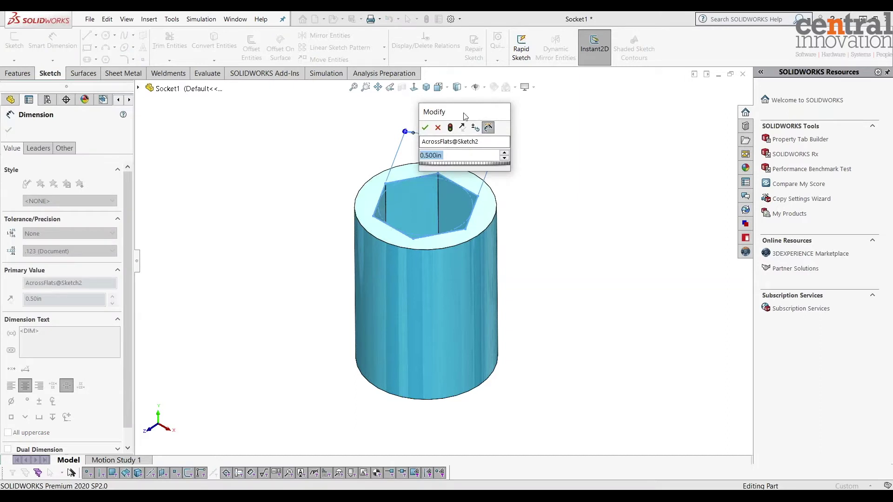
{"action": "left_click_drag", "start_coordinate": [465, 112], "coordinate": [177, 145]}
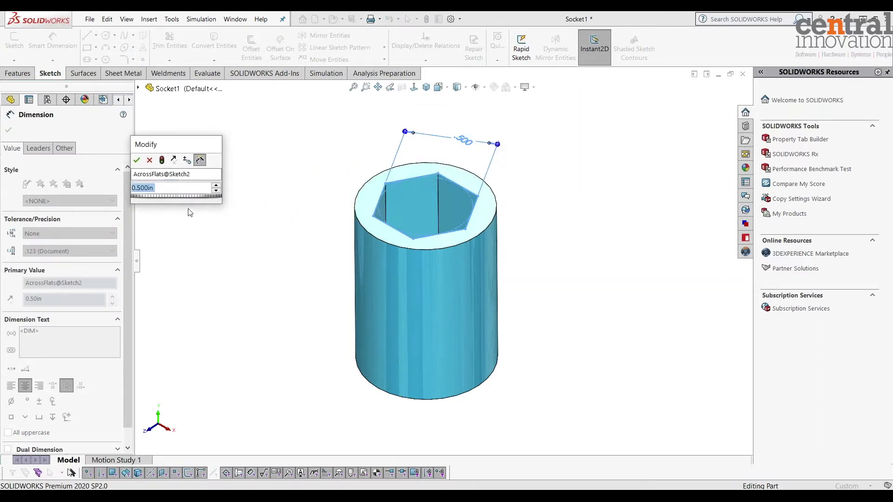
{"action": "type", "text": "`0."}
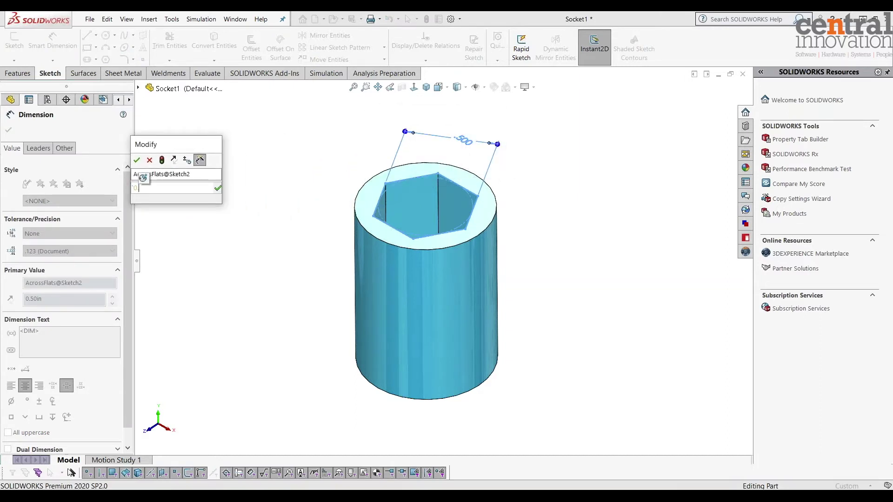
{"action": "type", "text": "625"}
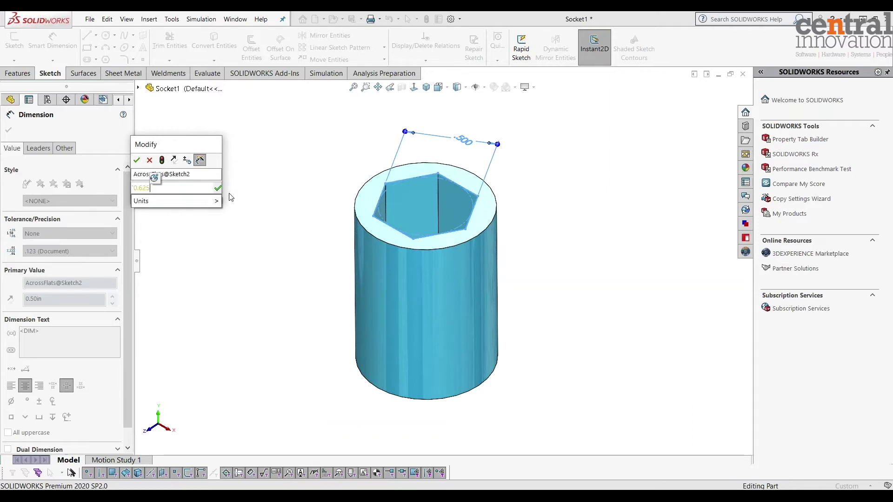
{"action": "left_click", "coordinate": [218, 188]}
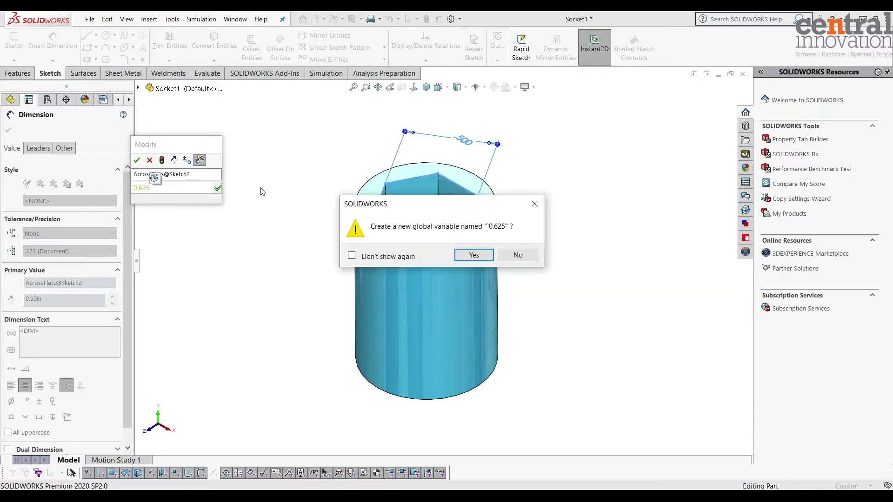
{"action": "left_click", "coordinate": [472, 257]}
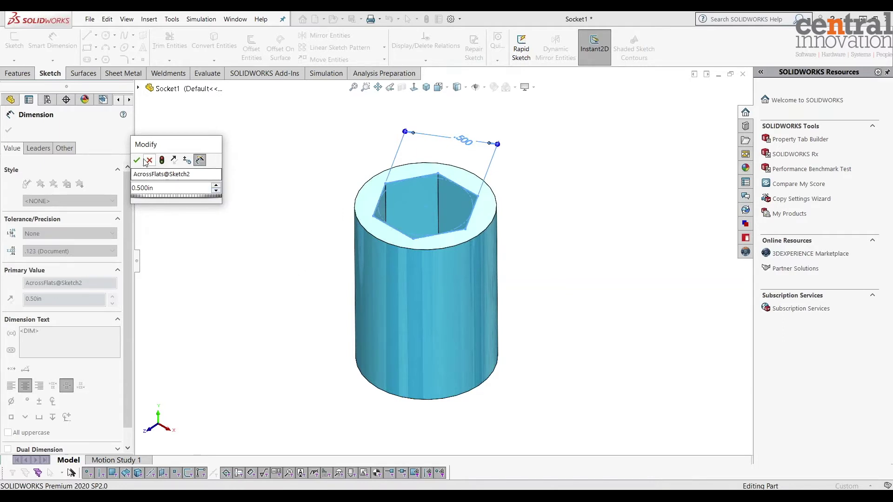
{"action": "key", "text": "Return"}
{"action": "left_click", "coordinate": [207, 171]}
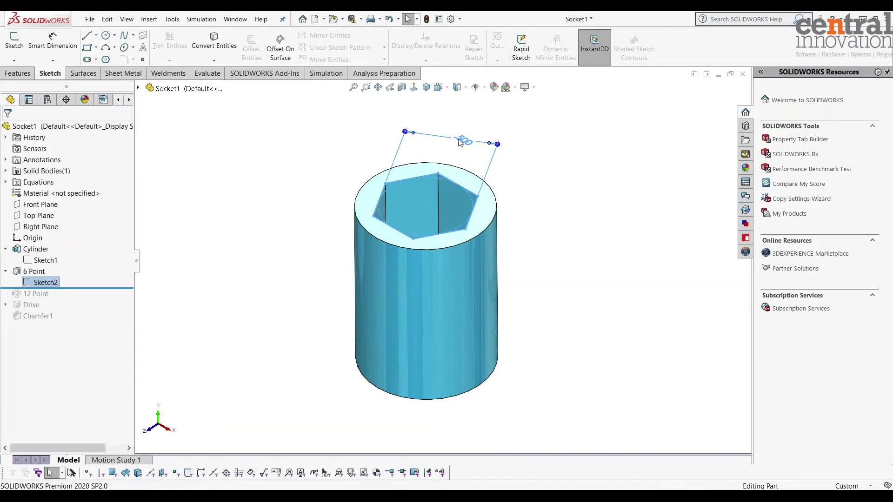
Step: Open Sketch2 of the 6 Point feature for editing and set the AcrossFlats dimension to .625 in
{"action": "double_click", "coordinate": [53, 283]}
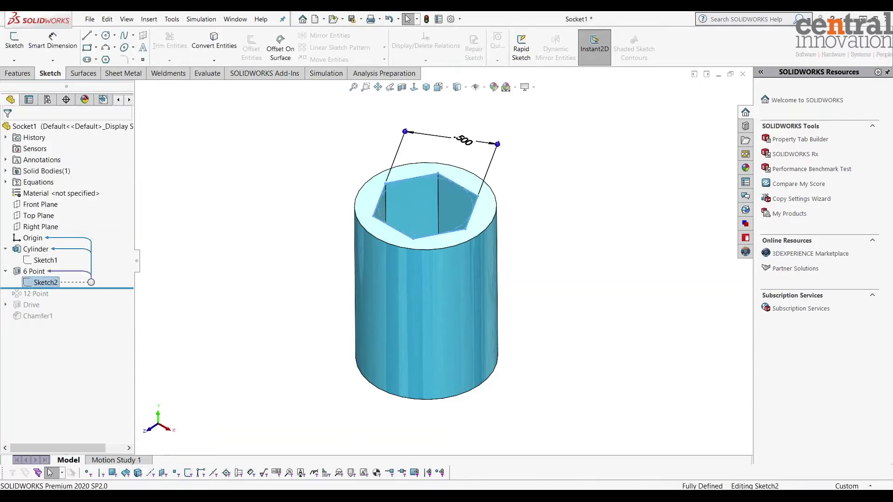
{"action": "double_click", "coordinate": [469, 145]}
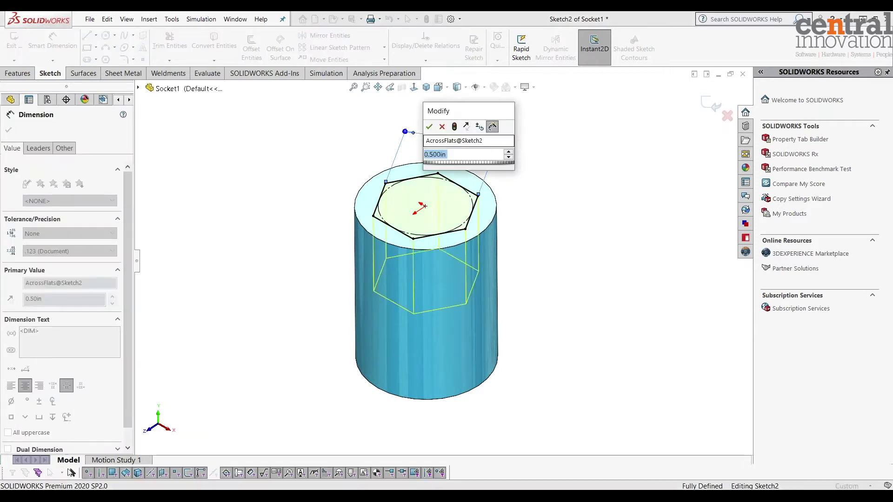
{"action": "key", "text": "BackSpace"}
{"action": "type", "text": ".625"}
{"action": "key", "text": "Return"}
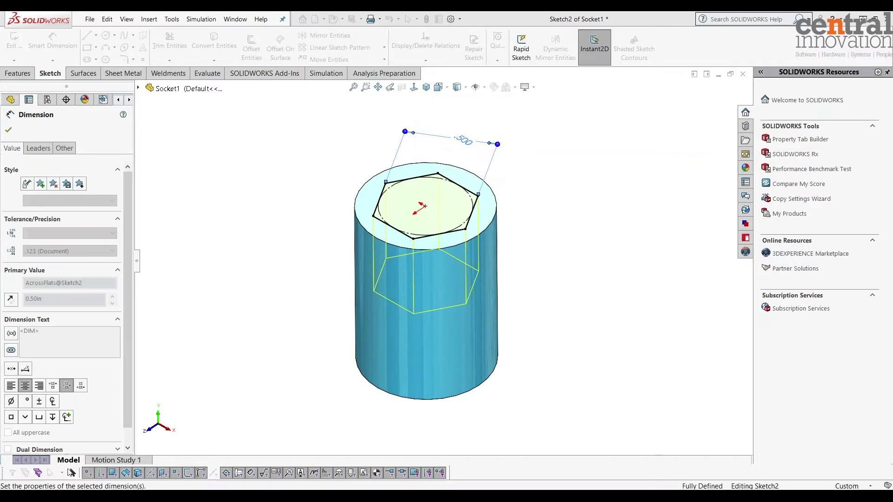
Step: Examine how close the enlarged hexagon's corner comes to the cylinder's outer edge in Sketch2
{"action": "left_click", "coordinate": [523, 237]}
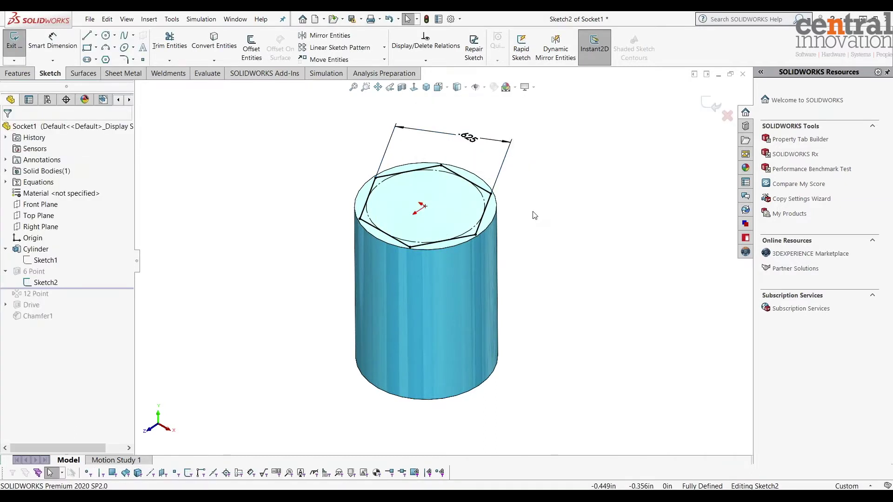
{"action": "left_click", "coordinate": [366, 87]}
{"action": "left_click_drag", "start_coordinate": [529, 167], "coordinate": [471, 223]}
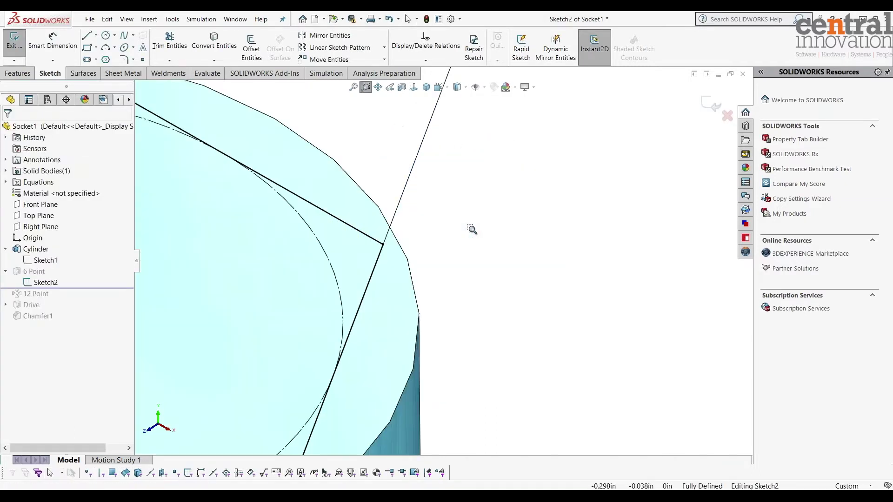
{"action": "right_click", "coordinate": [454, 215]}
{"action": "left_click", "coordinate": [470, 222]}
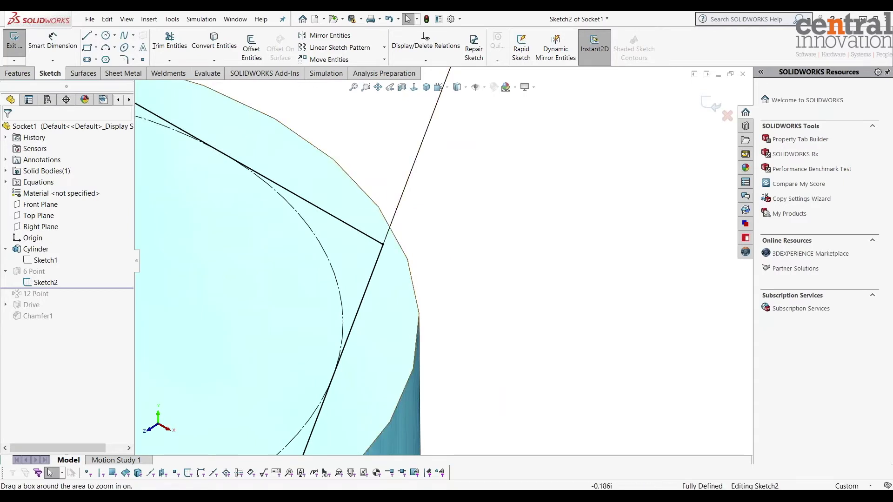
{"action": "scroll", "coordinate": [484, 300], "scroll_direction": "up", "scroll_amount": 1}
{"action": "scroll", "coordinate": [483, 300], "scroll_direction": "up", "scroll_amount": 2}
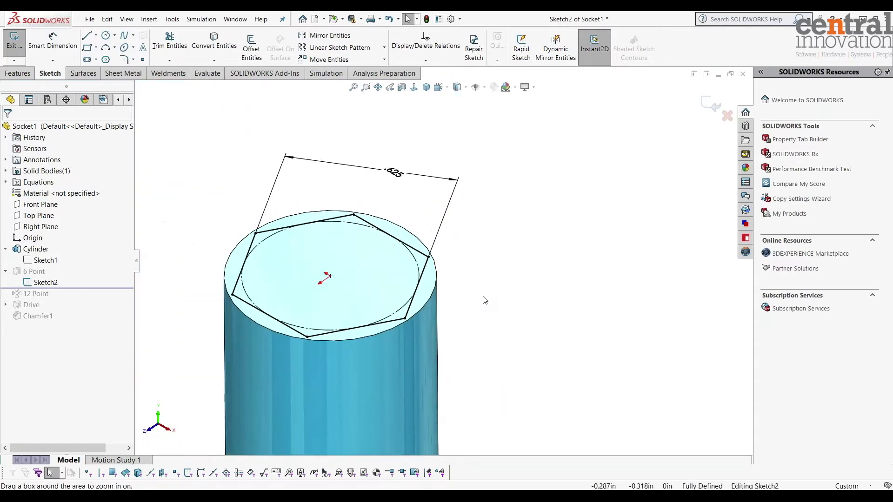
Step: Set the hexagon's AcrossFlats dimension to 1 in and exit Sketch2
{"action": "double_click", "coordinate": [409, 169]}
{"action": "type", "text": "1"}
{"action": "key", "text": "Return"}
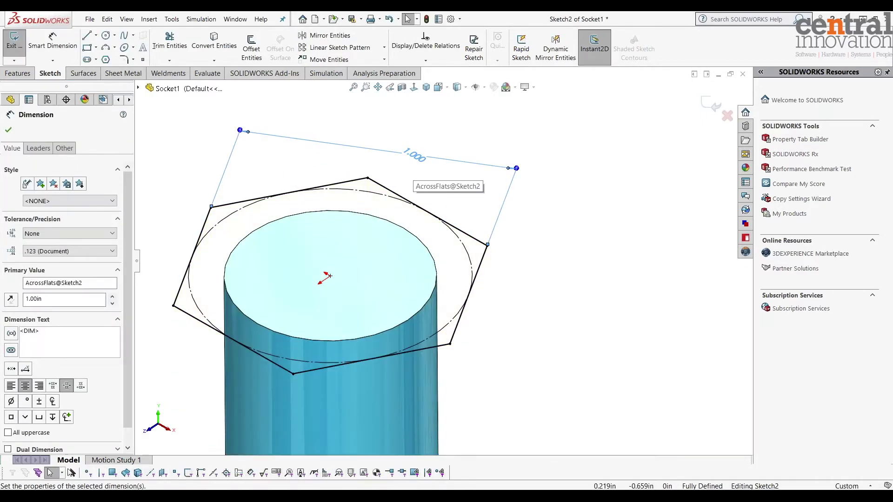
{"action": "scroll", "coordinate": [439, 263], "scroll_direction": "up", "scroll_amount": 2}
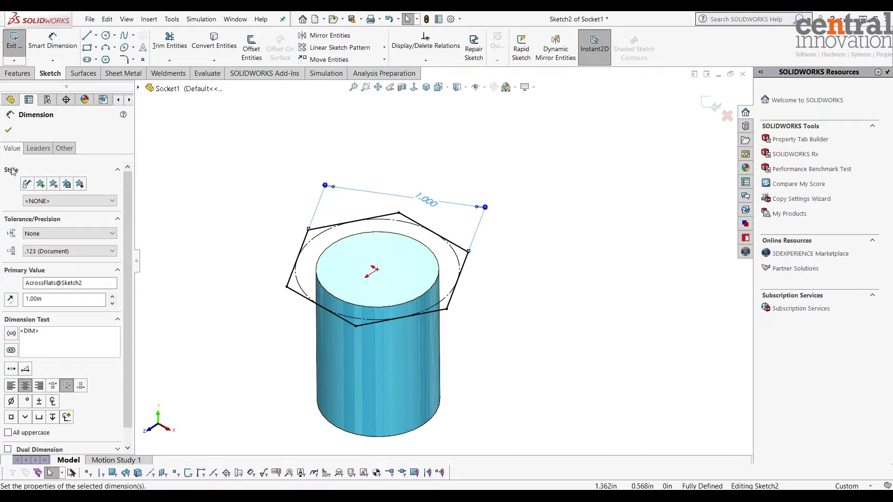
{"action": "left_click", "coordinate": [8, 130]}
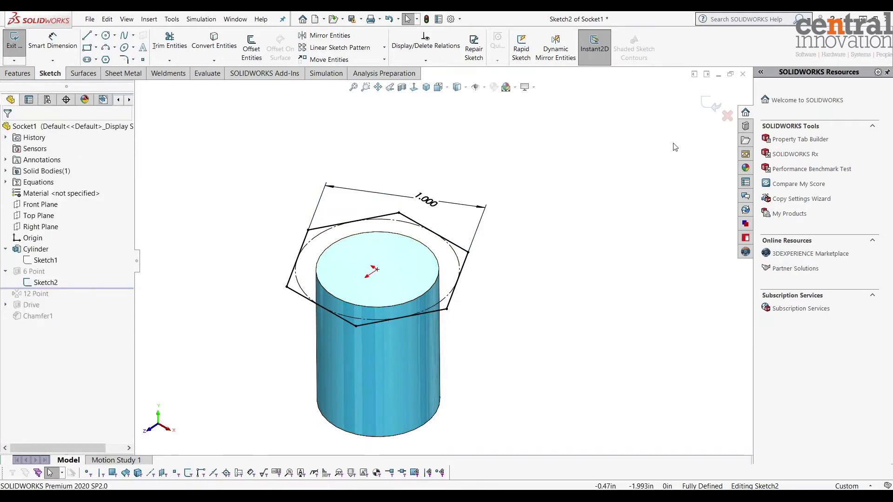
{"action": "left_click", "coordinate": [711, 103]}
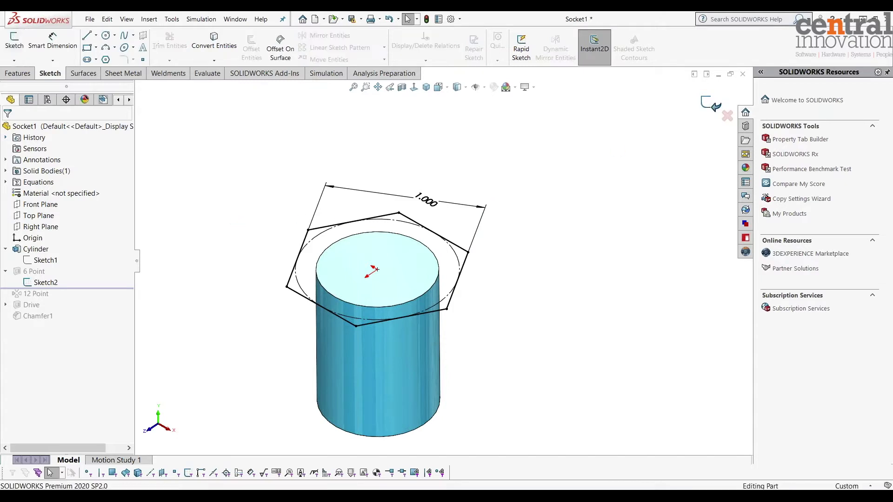
Step: Set the AcrossFlats dimension of Sketch2 to .5 in without opening the sketch, and rebuild the part
{"action": "left_click", "coordinate": [45, 283]}
{"action": "double_click", "coordinate": [430, 201]}
{"action": "type", "text": ".5"}
{"action": "key", "text": "Return"}
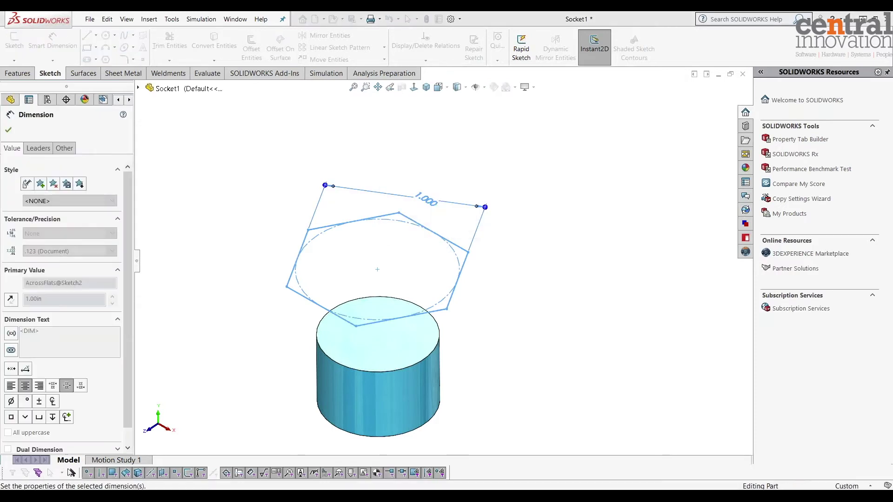
{"action": "key", "text": "Escape"}
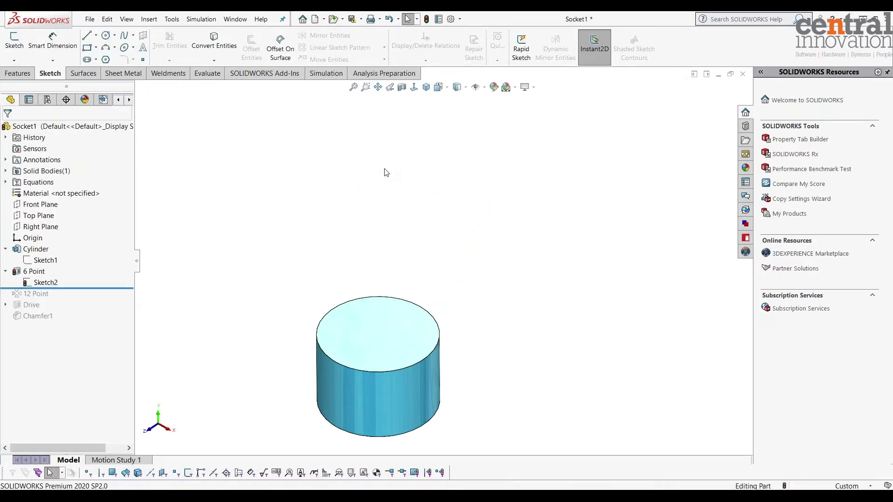
{"action": "key", "text": "ctrl+b"}
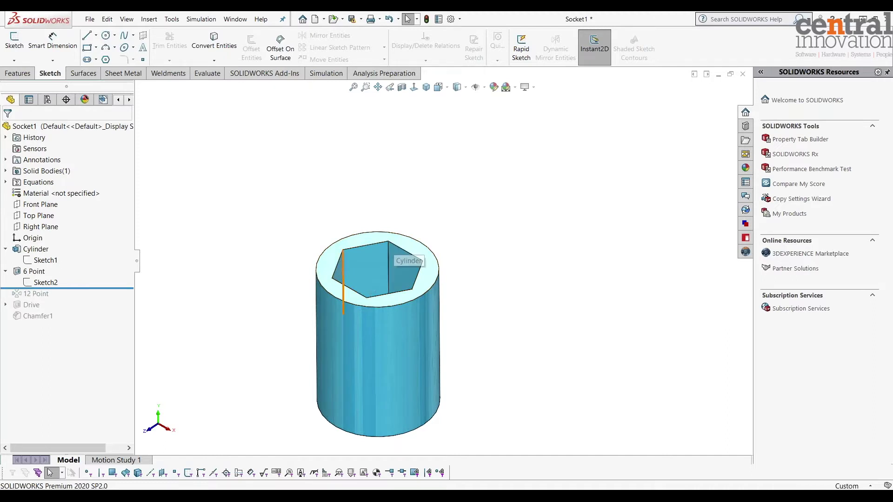
Step: Check the name of Sketch2's across-flats dimension and roll the feature history forward past Chamfer1
{"action": "left_click", "coordinate": [354, 87]}
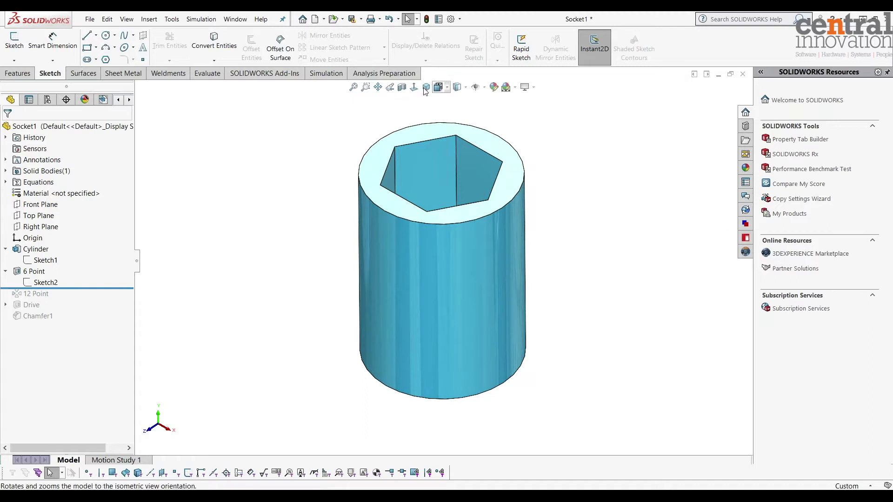
{"action": "left_click", "coordinate": [378, 87]}
{"action": "left_click_drag", "start_coordinate": [436, 166], "coordinate": [602, 175]}
{"action": "right_click", "coordinate": [283, 161]}
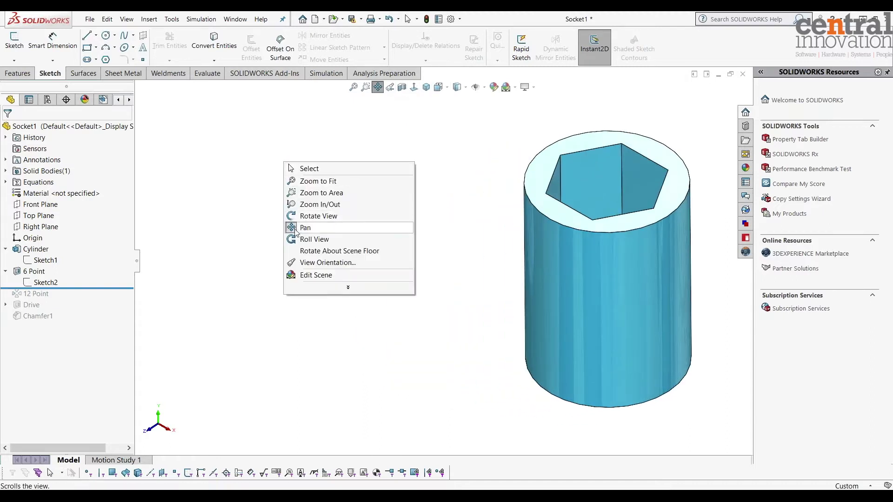
{"action": "left_click", "coordinate": [295, 227]}
{"action": "left_click", "coordinate": [46, 282]}
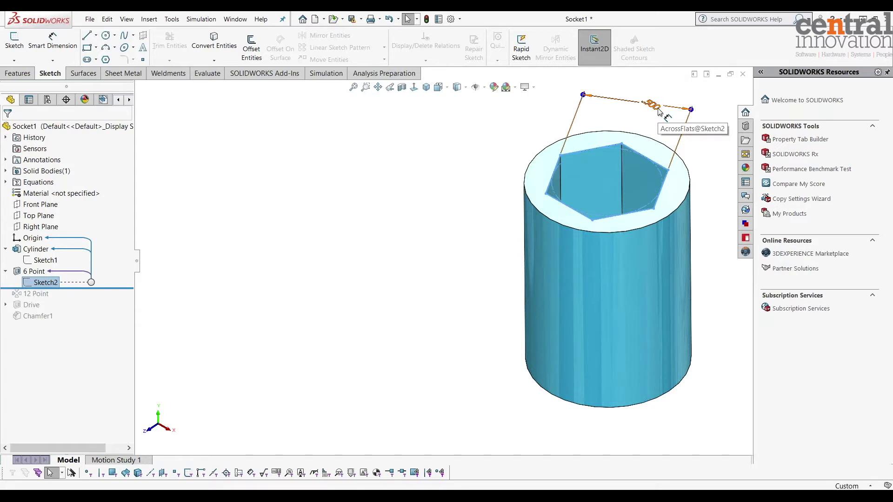
{"action": "left_click_drag", "start_coordinate": [119, 289], "coordinate": [110, 325]}
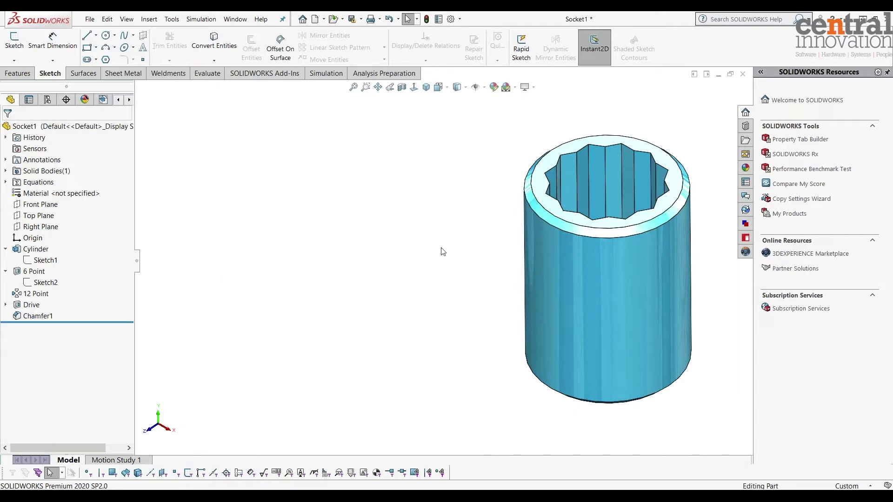
Step: Review the across-flats dimension in Sketch2 and the diameter dimension in Sketch1 of the Cylinder feature
{"action": "left_click", "coordinate": [46, 283]}
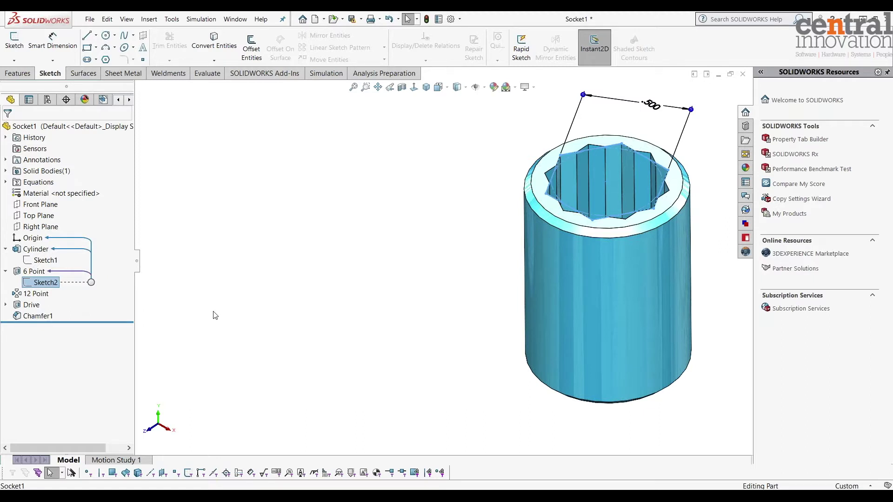
{"action": "left_click", "coordinate": [215, 316]}
{"action": "left_click", "coordinate": [46, 260]}
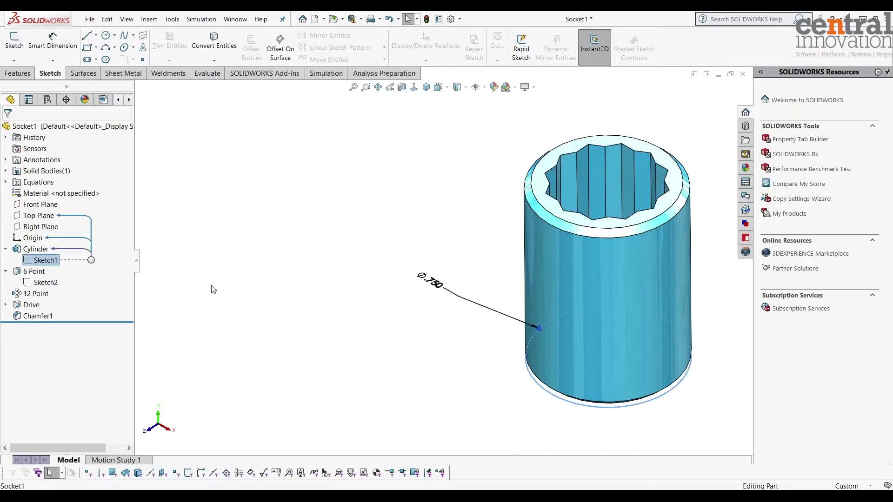
{"action": "left_click", "coordinate": [223, 335]}
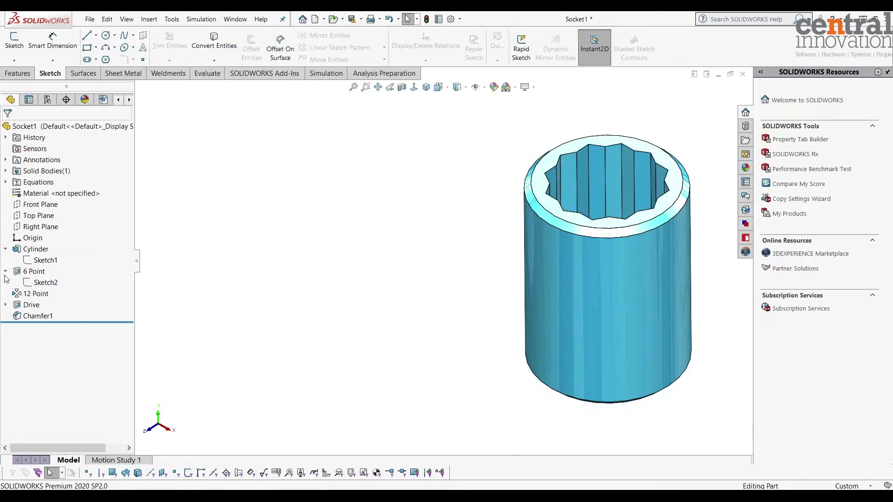
{"action": "left_click", "coordinate": [47, 252]}
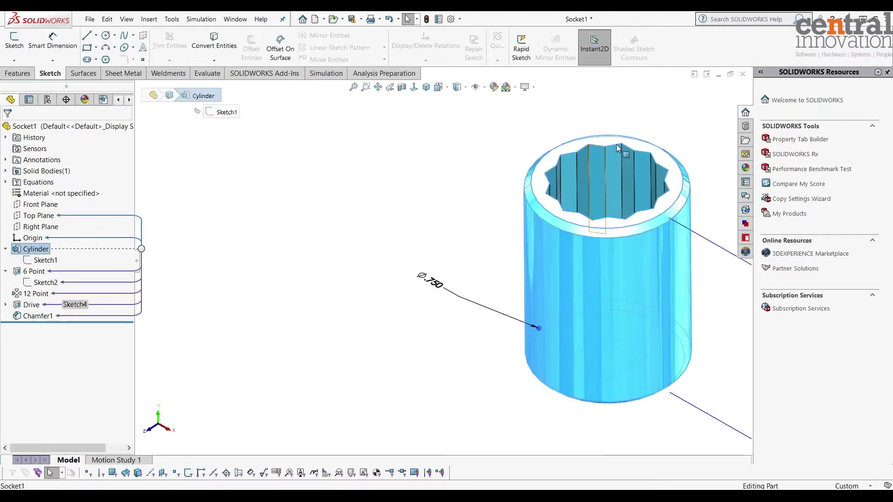
{"action": "left_click", "coordinate": [45, 261]}
{"action": "left_click", "coordinate": [247, 328]}
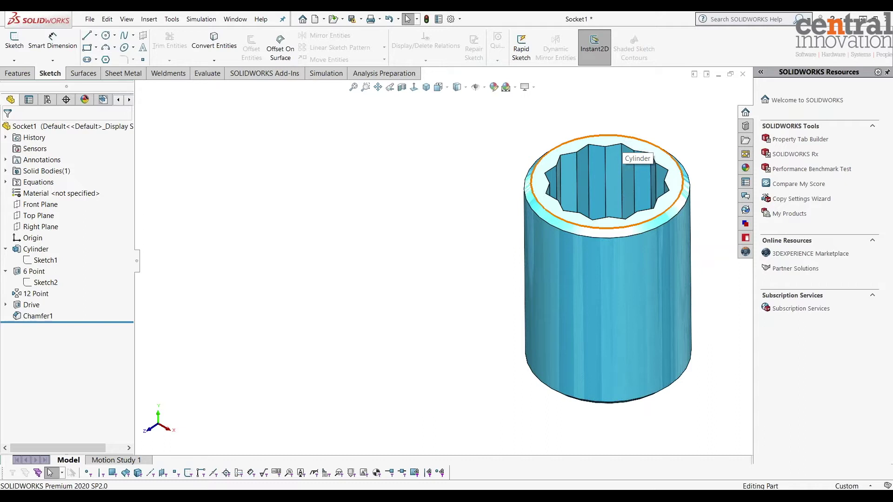
{"action": "left_click", "coordinate": [52, 283]}
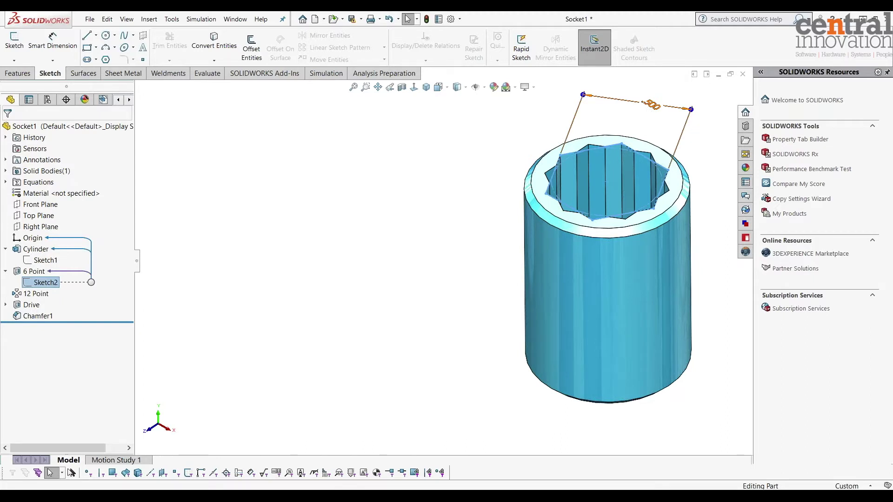
{"action": "left_click", "coordinate": [367, 210]}
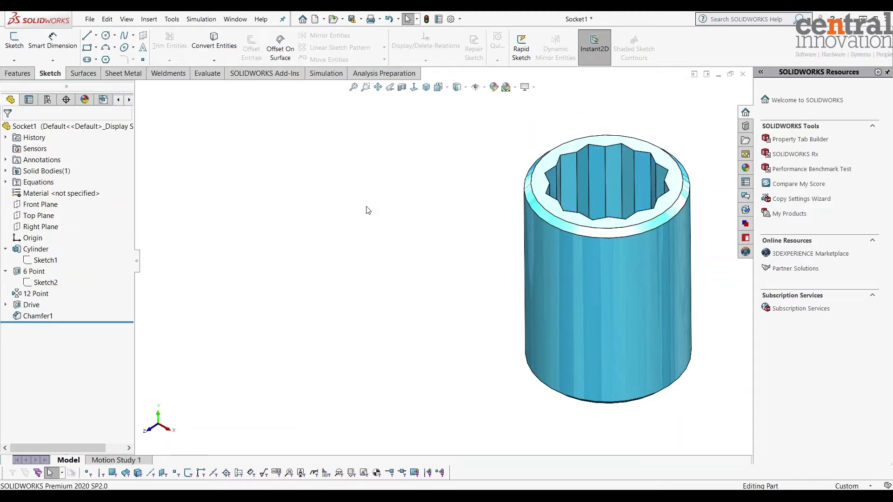
Step: Insert a design table into the part with Auto-create as its source
{"action": "left_click", "coordinate": [152, 19]}
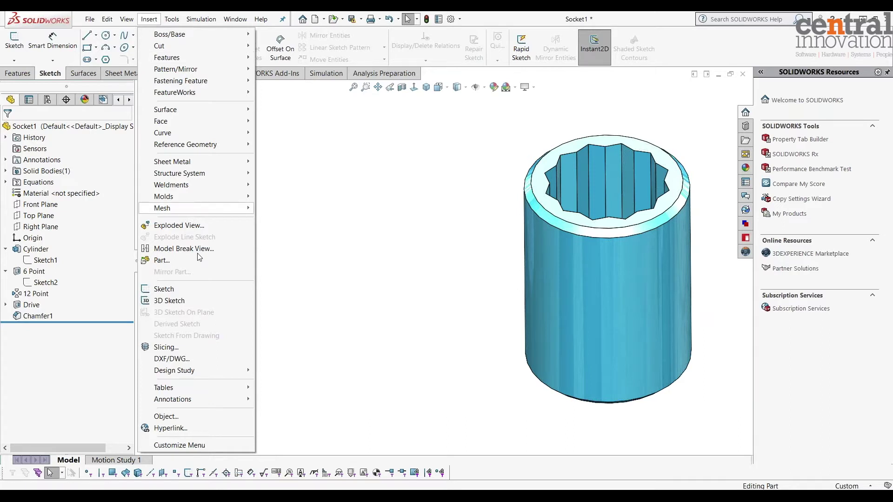
{"action": "mouse_move", "coordinate": [205, 392]}
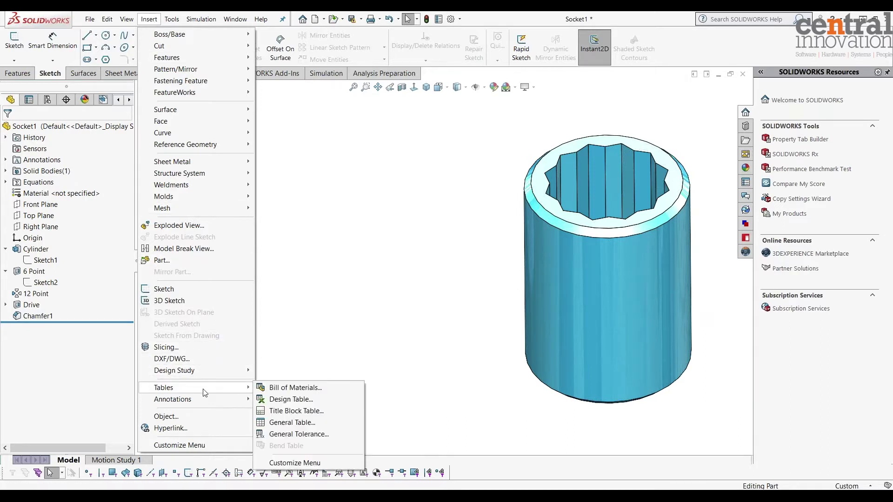
{"action": "left_click", "coordinate": [317, 401]}
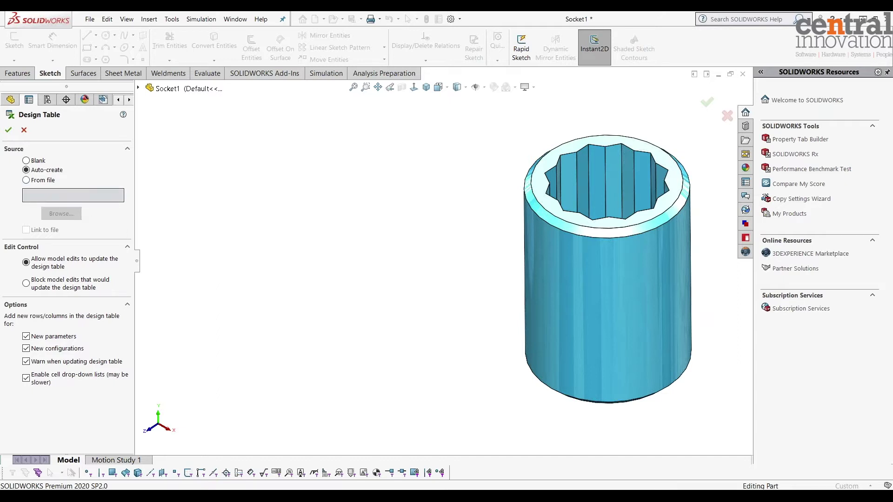
{"action": "left_click", "coordinate": [34, 180]}
{"action": "left_click", "coordinate": [35, 172]}
{"action": "left_click", "coordinate": [8, 131]}
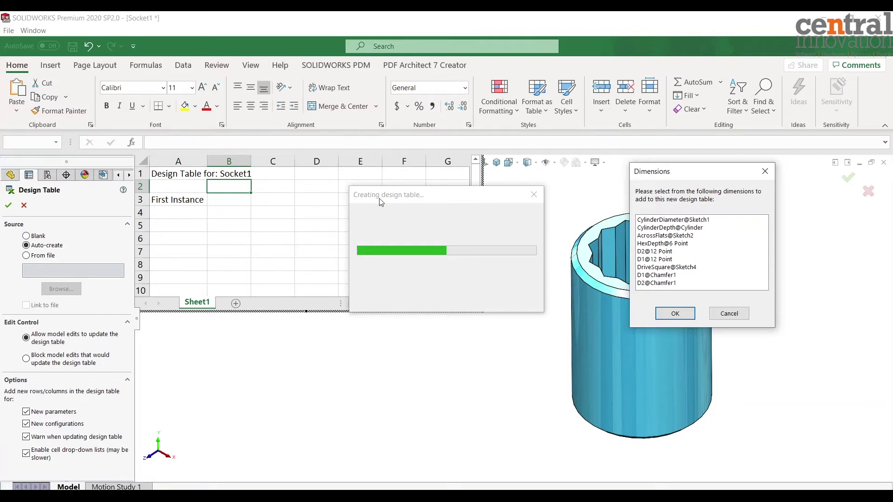
Step: Add the CylinderDiameter@Sketch1 and AcrossFlats@Sketch2 dimensions to the design table and enlarge the table's window
{"action": "left_click_drag", "start_coordinate": [698, 168], "coordinate": [604, 142]}
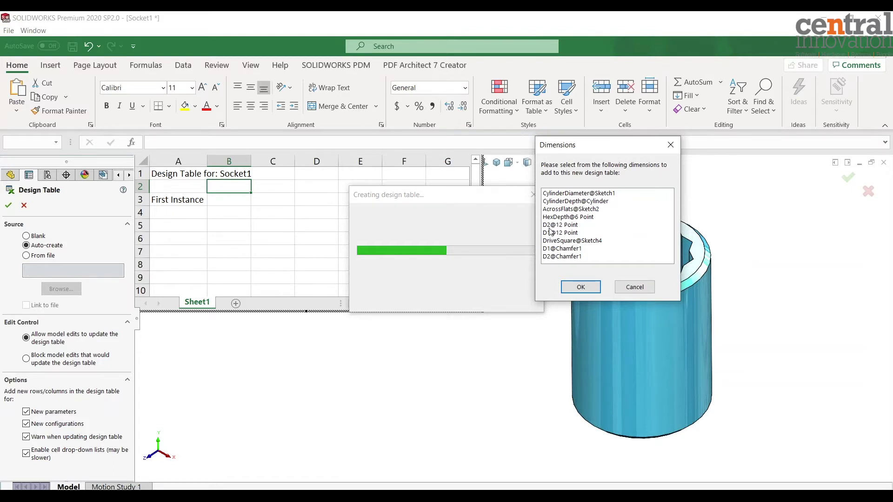
{"action": "left_click", "coordinate": [565, 195]}
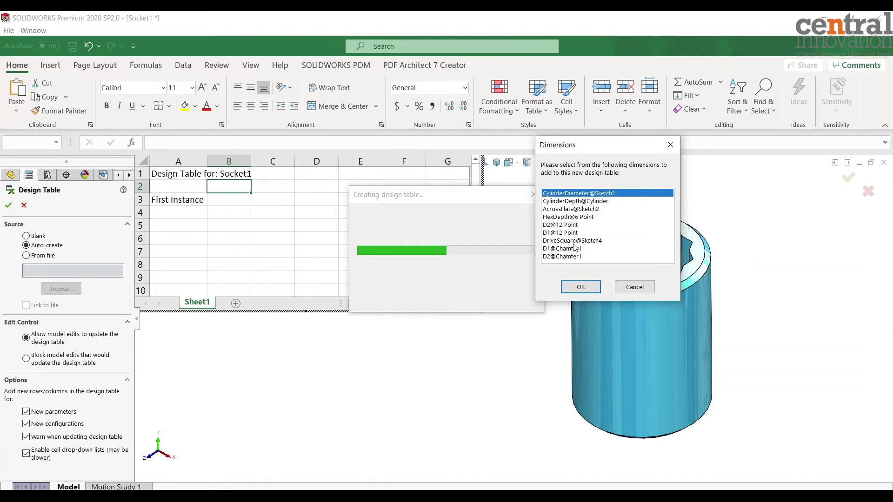
{"action": "left_click", "coordinate": [566, 209], "text": "ctrl"}
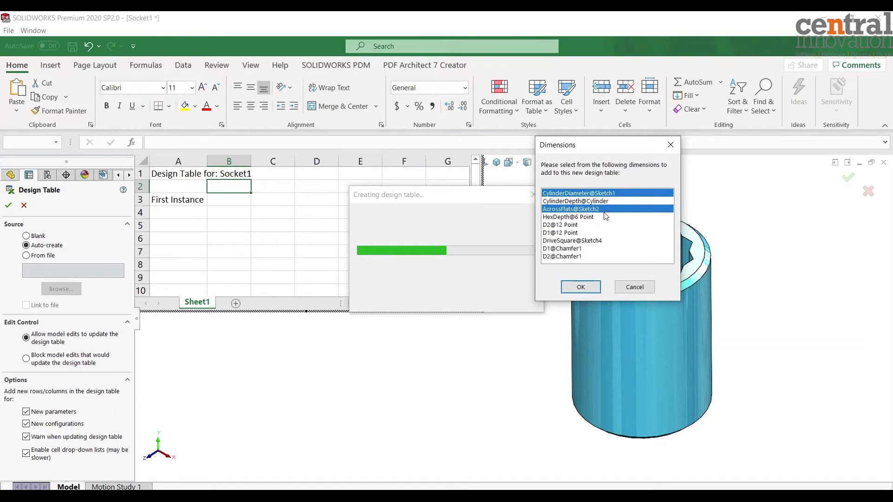
{"action": "left_click", "coordinate": [580, 288]}
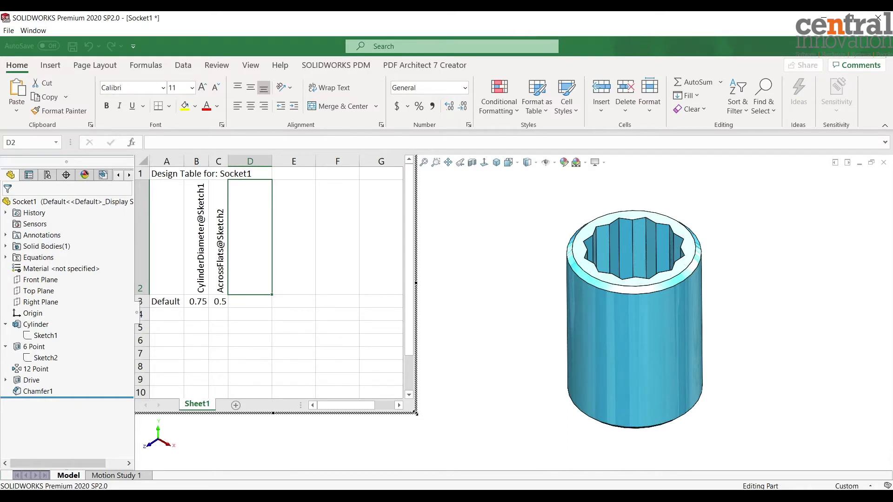
{"action": "left_click_drag", "start_coordinate": [448, 441], "coordinate": [452, 446]}
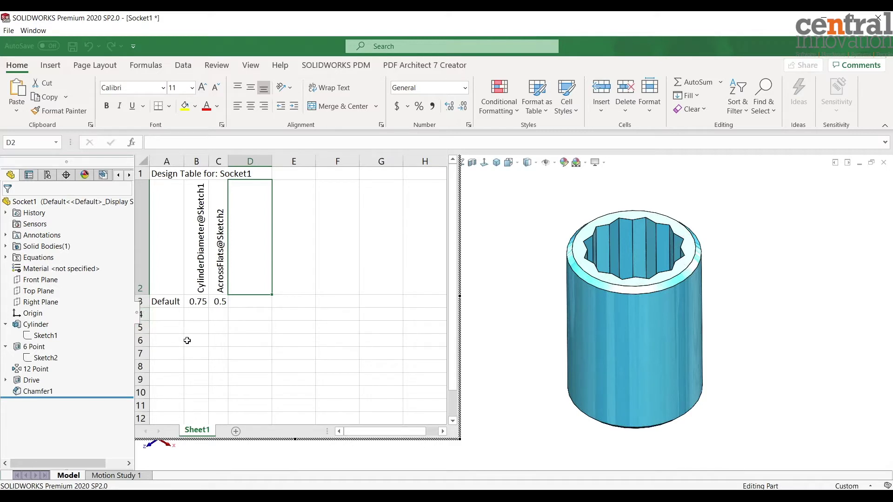
Step: Review the Default configuration row and the empty configuration-name cells beneath it, ending on cell A4
{"action": "left_click", "coordinate": [140, 302]}
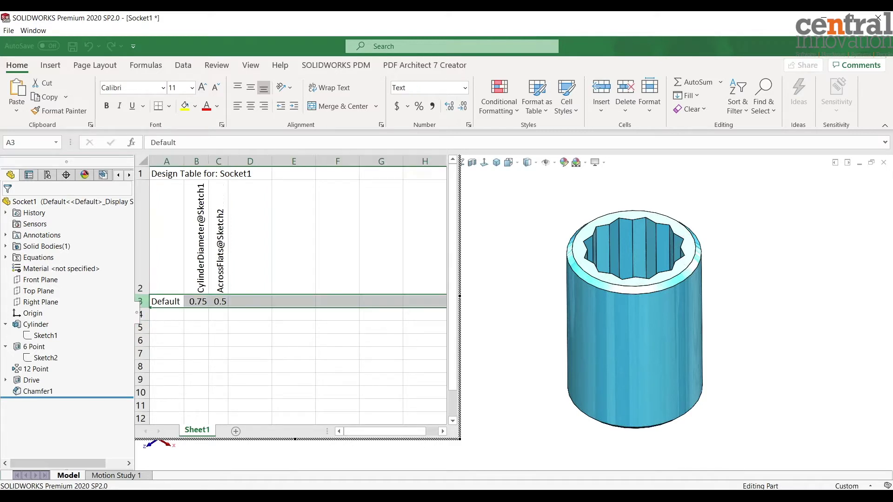
{"action": "left_click", "coordinate": [164, 302]}
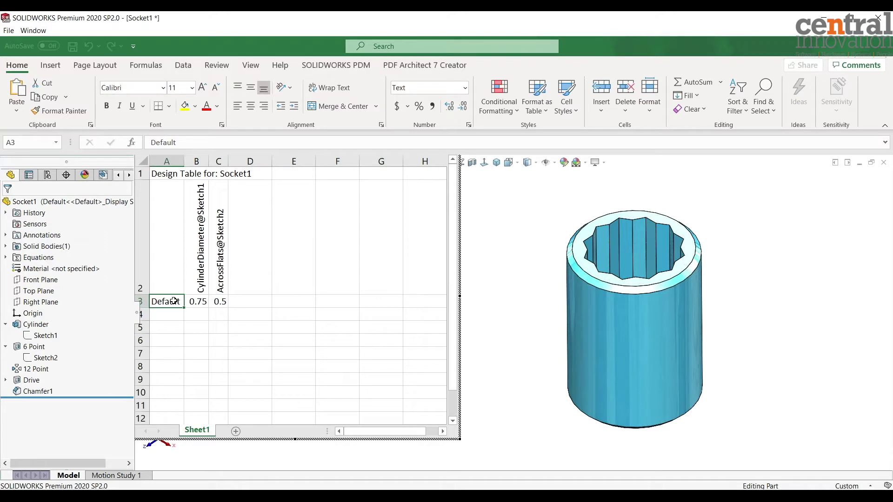
{"action": "left_click", "coordinate": [165, 328]}
{"action": "left_click", "coordinate": [164, 343]}
{"action": "left_click", "coordinate": [166, 353]}
{"action": "left_click", "coordinate": [164, 329]}
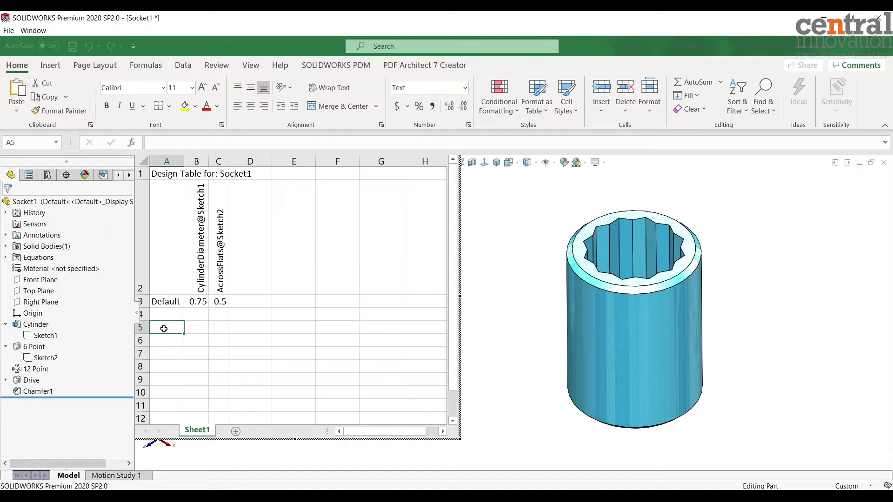
{"action": "left_click", "coordinate": [163, 315]}
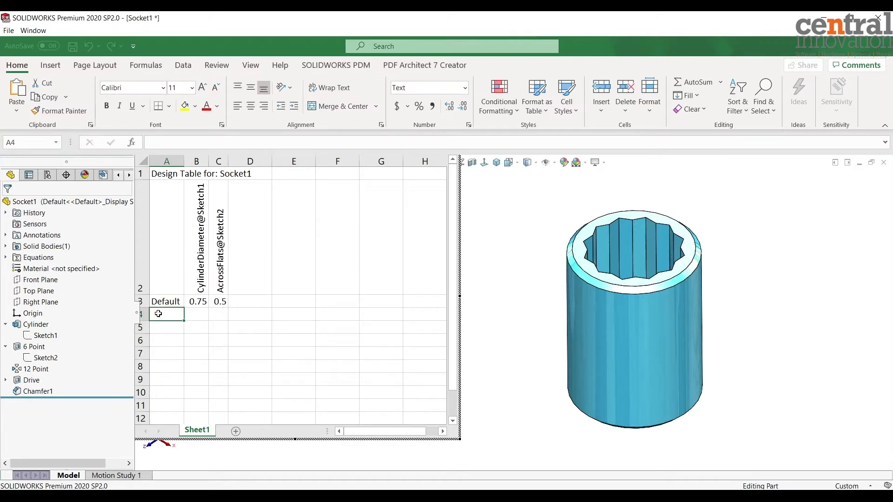
Step: Turn on the display of the part's feature dimensions through the Annotations folder
{"action": "left_click", "coordinate": [254, 249]}
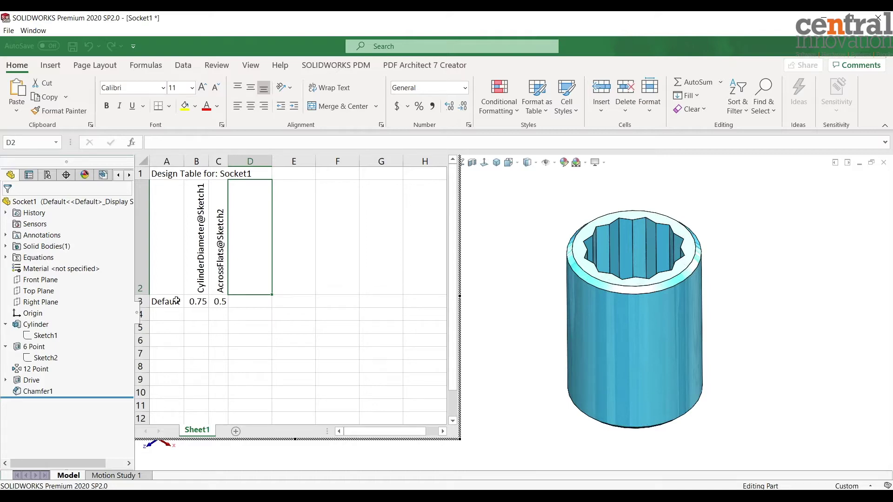
{"action": "left_click", "coordinate": [36, 238]}
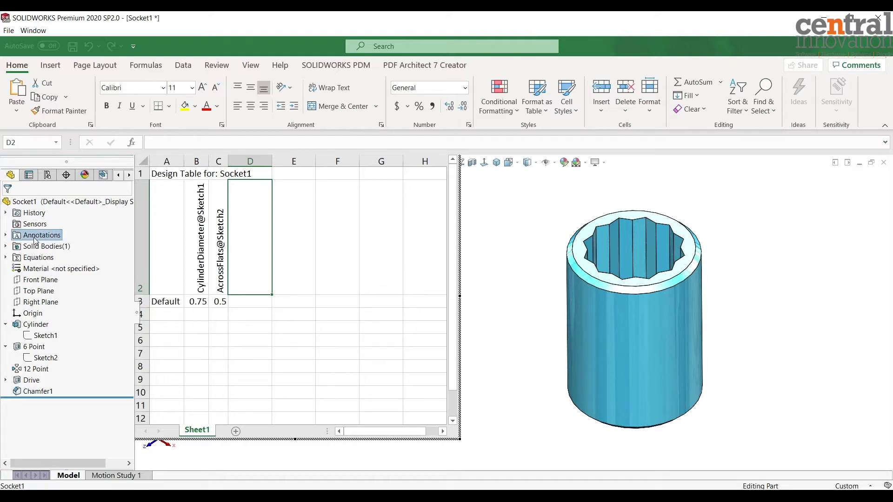
{"action": "right_click", "coordinate": [36, 238]}
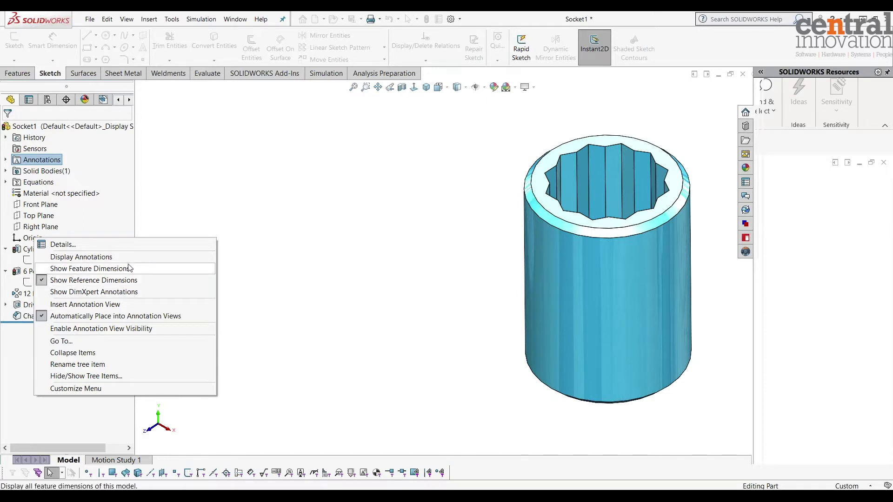
{"action": "left_click", "coordinate": [130, 269]}
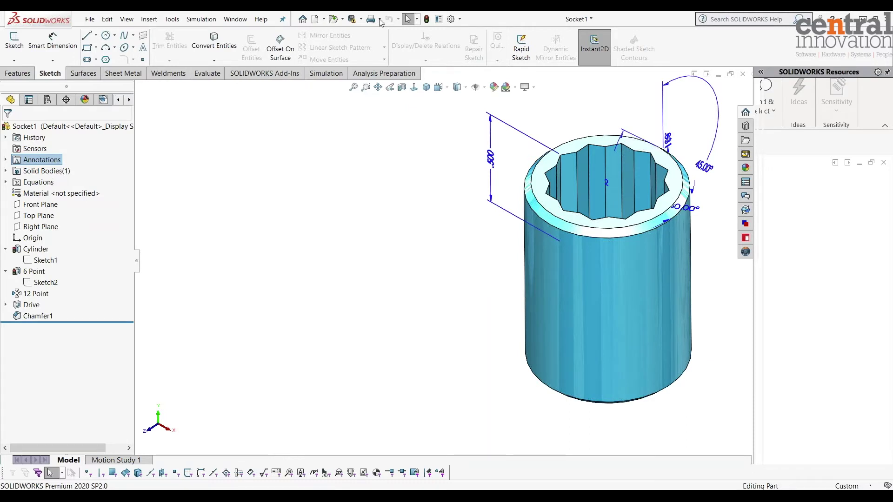
{"action": "left_click", "coordinate": [260, 230]}
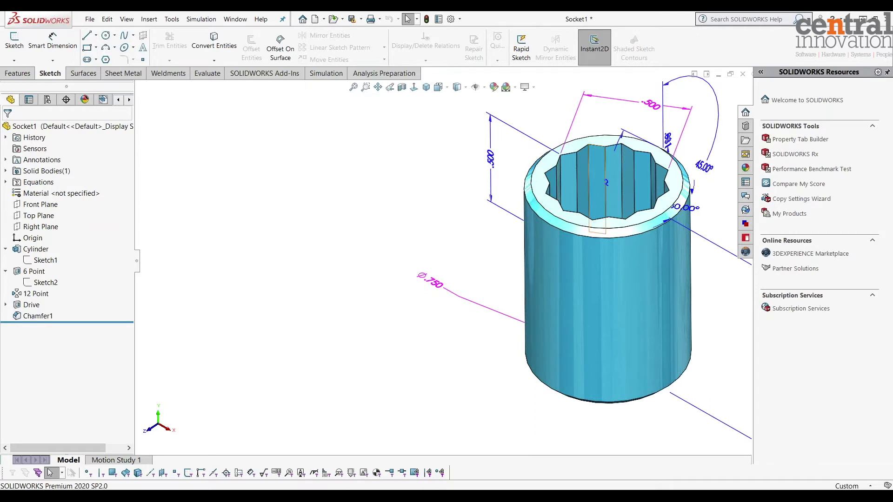
Step: Reopen the existing design table for editing without adding the $COLOR or $DESCRIPTION parameters
{"action": "left_click", "coordinate": [47, 101]}
{"action": "left_click", "coordinate": [16, 146]}
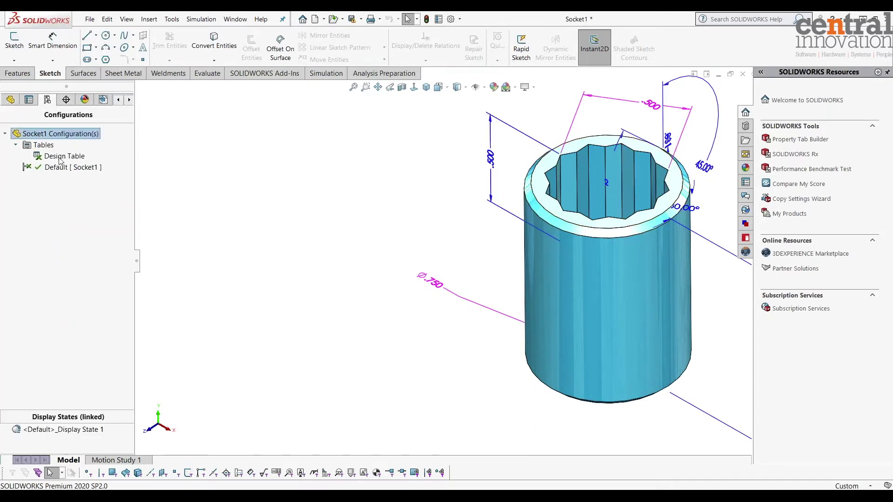
{"action": "right_click", "coordinate": [64, 156]}
{"action": "left_click", "coordinate": [99, 178]}
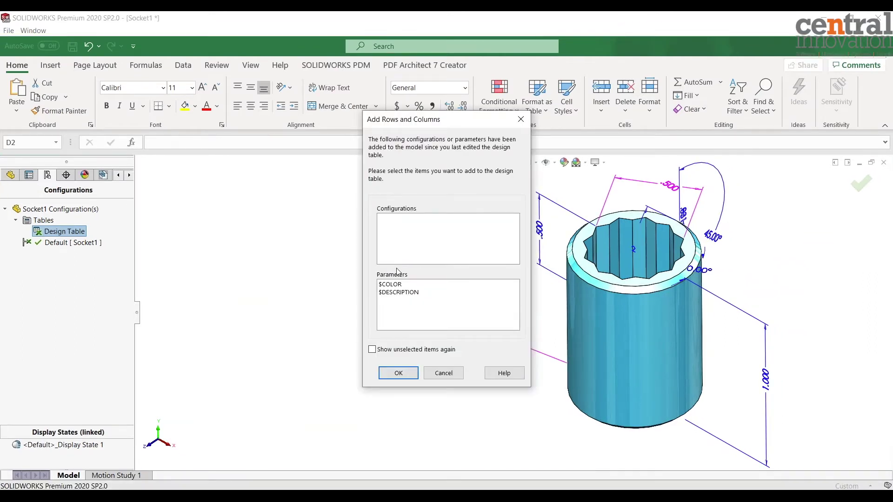
{"action": "left_click", "coordinate": [451, 376]}
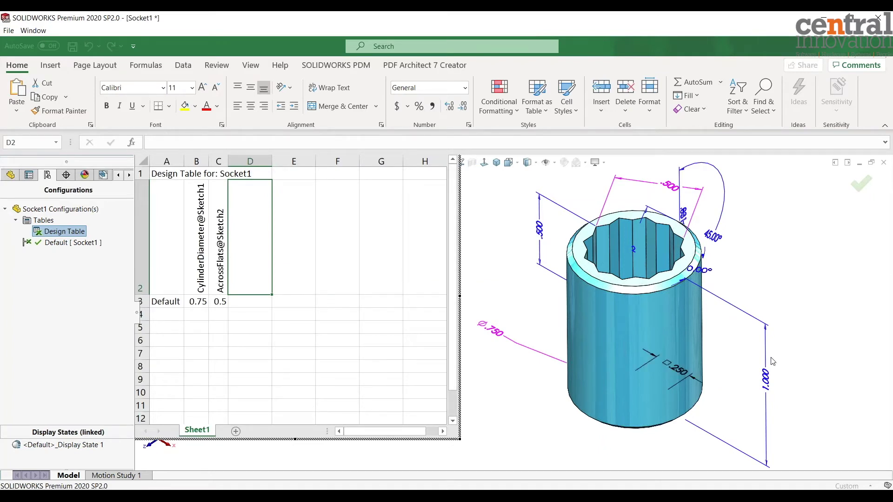
Step: Add the CylinderDepth@Cylinder dimension and the 12 Point feature's suppression state to the design table, and widen the dimension columns
{"action": "double_click", "coordinate": [756, 321]}
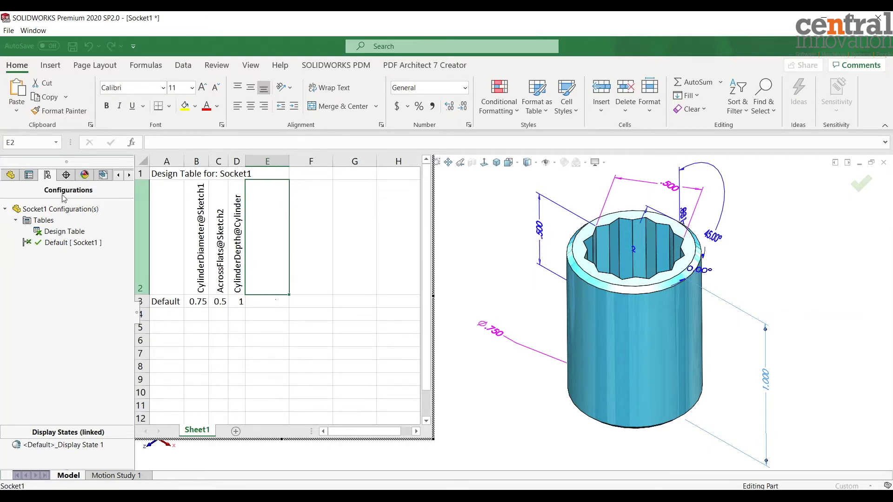
{"action": "left_click", "coordinate": [12, 177]}
{"action": "mouse_move", "coordinate": [27, 371]}
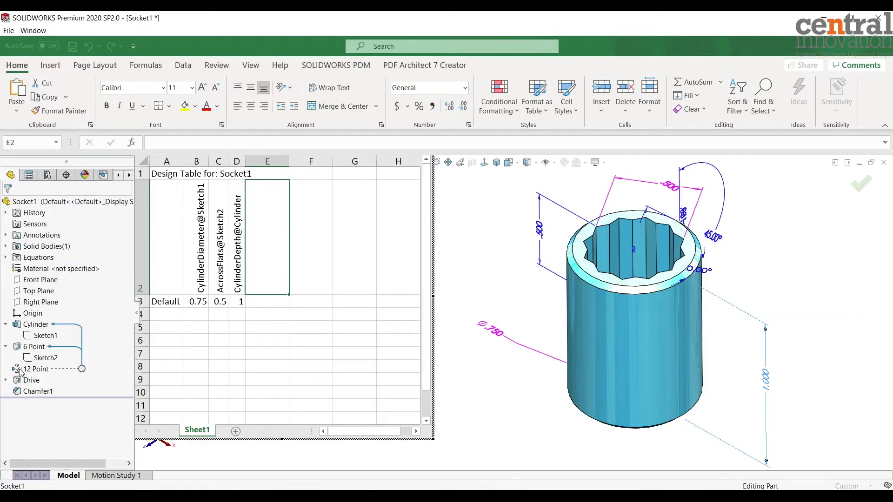
{"action": "double_click", "coordinate": [20, 371]}
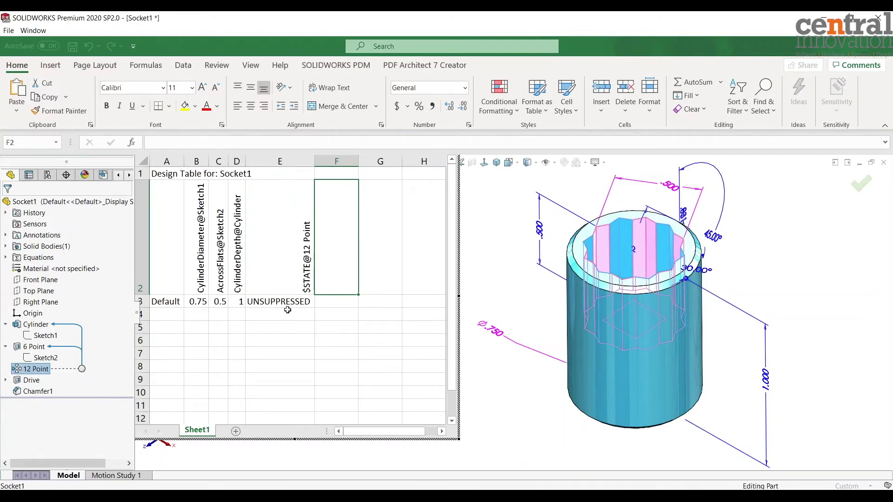
{"action": "left_click", "coordinate": [167, 316]}
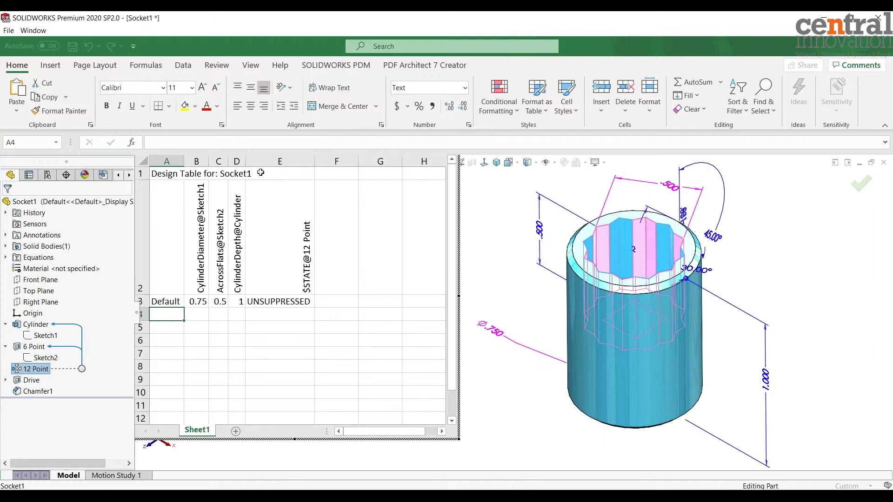
{"action": "mouse_move", "coordinate": [247, 161]}
{"action": "left_mouse_down"}
{"action": "mouse_move", "coordinate": [262, 160]}
{"action": "mouse_move", "coordinate": [213, 162]}
{"action": "mouse_move", "coordinate": [246, 160]}
{"action": "left_mouse_up"}
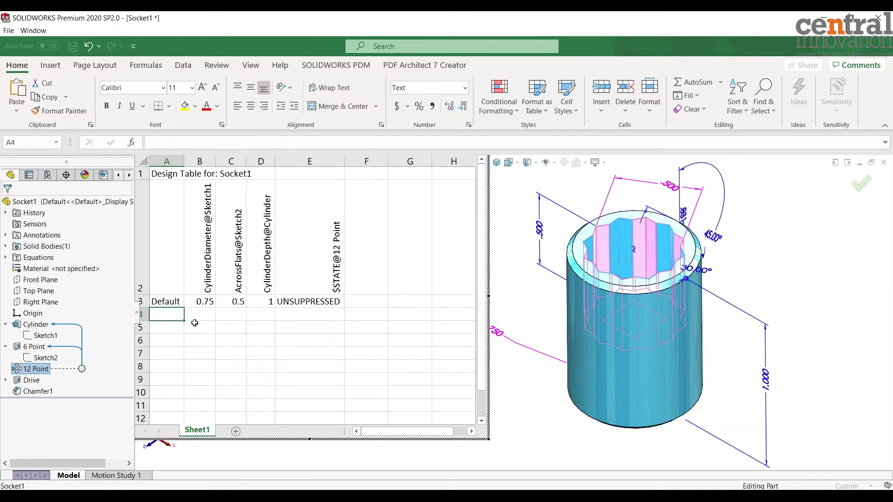
Step: Replace the Default configuration's cylinder diameter in B3 with the formula =C3+0.25, based on its across-flats value
{"action": "left_click", "coordinate": [201, 303]}
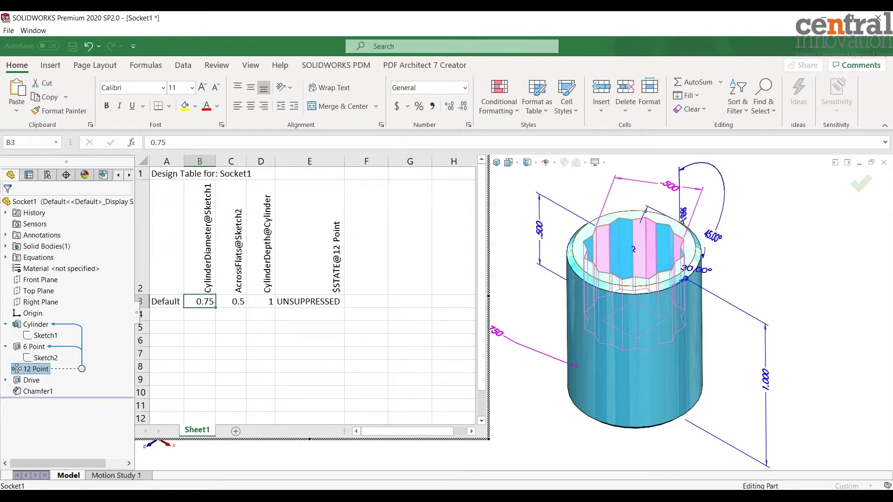
{"action": "left_click_drag", "start_coordinate": [174, 141], "coordinate": [147, 142]}
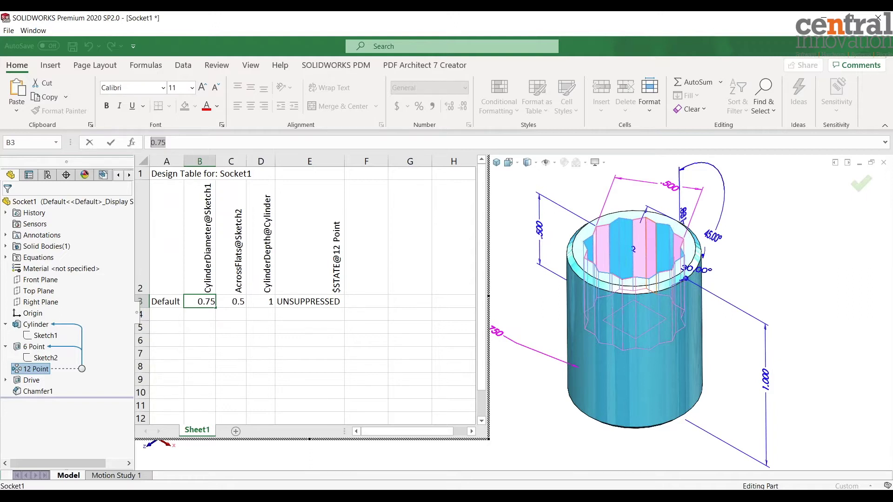
{"action": "type", "text": "="}
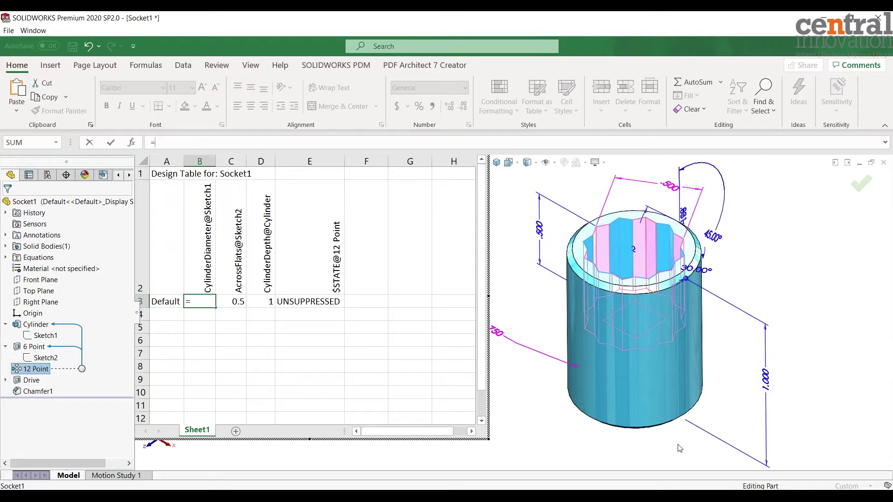
{"action": "left_click", "coordinate": [236, 302]}
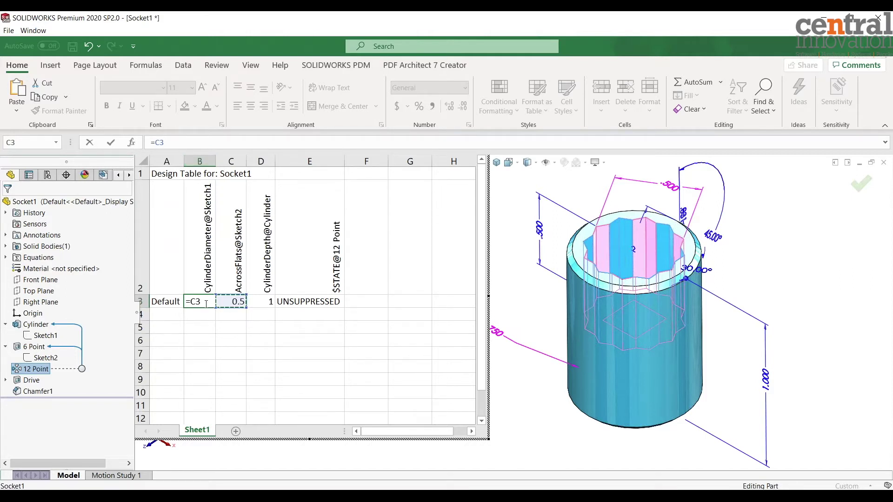
{"action": "type", "text": "+0.25"}
{"action": "left_click", "coordinate": [111, 144]}
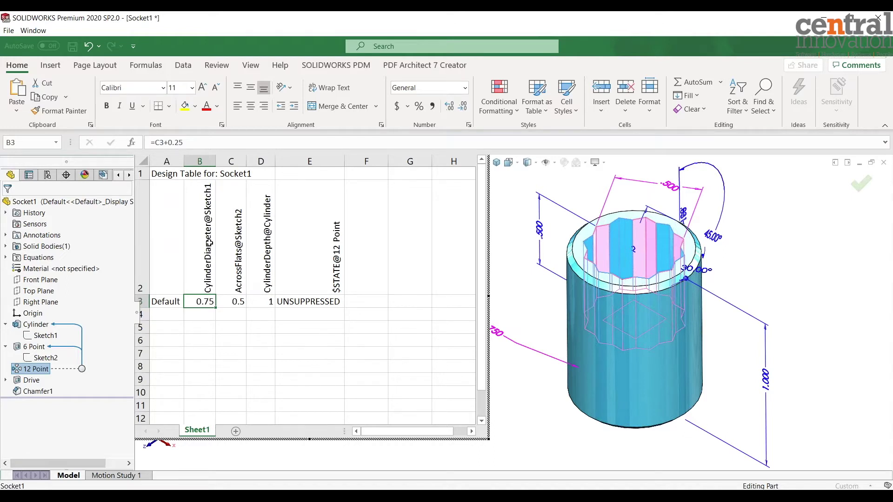
Step: Widen column A and enter the configuration name "6P Socket Short 0.5" in cell A4
{"action": "left_click", "coordinate": [205, 338]}
{"action": "left_click", "coordinate": [167, 311]}
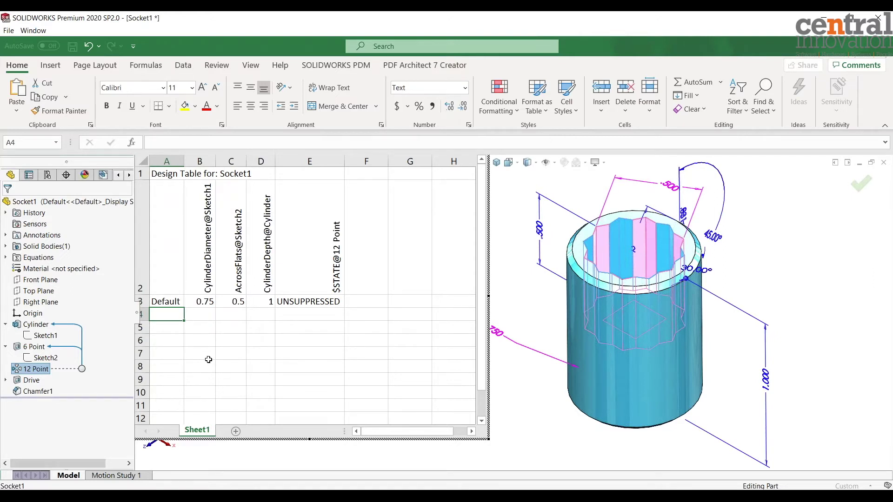
{"action": "left_click_drag", "start_coordinate": [185, 161], "coordinate": [227, 161]}
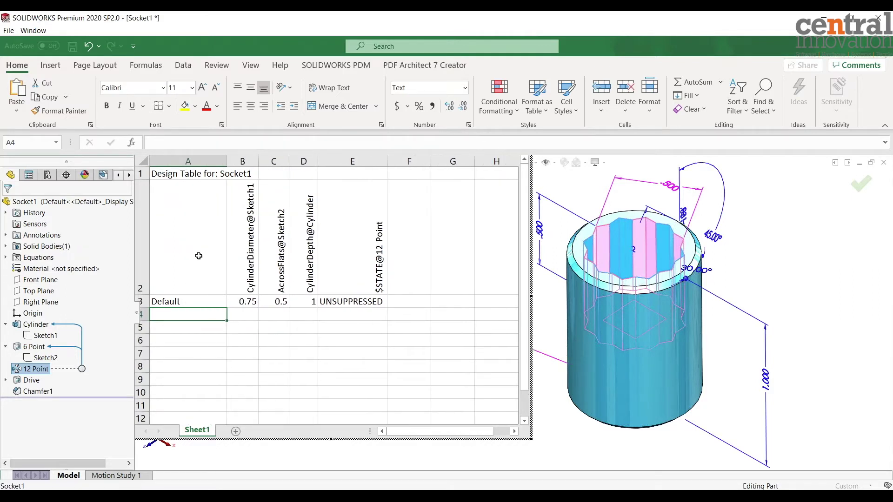
{"action": "double_click", "coordinate": [165, 314]}
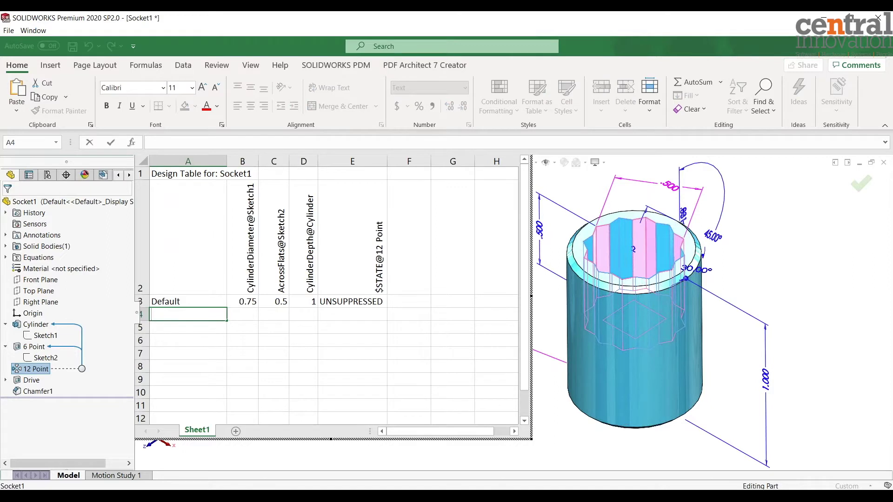
{"action": "type", "text": "^6"}
{"action": "key", "text": "BackSpace"}
{"action": "key", "text": "BackSpace"}
{"action": "type", "text": "6P Socket Short"}
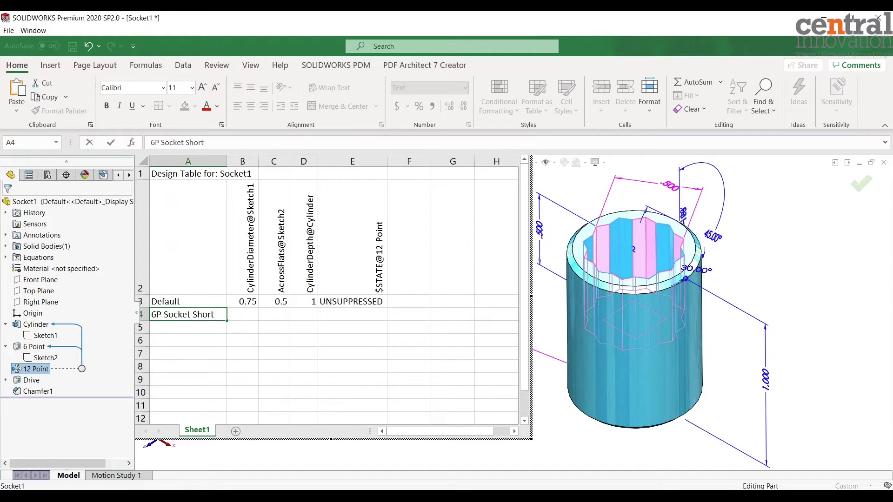
{"action": "type", "text": " 0.5"}
Step: Reuse the name from A4 to enter "6P Socket Short 0.625" in A5 and "6P Socket Short 0.75" in A6
{"action": "left_click_drag", "start_coordinate": [225, 315], "coordinate": [140, 326]}
{"action": "key", "text": "ctrl+c"}
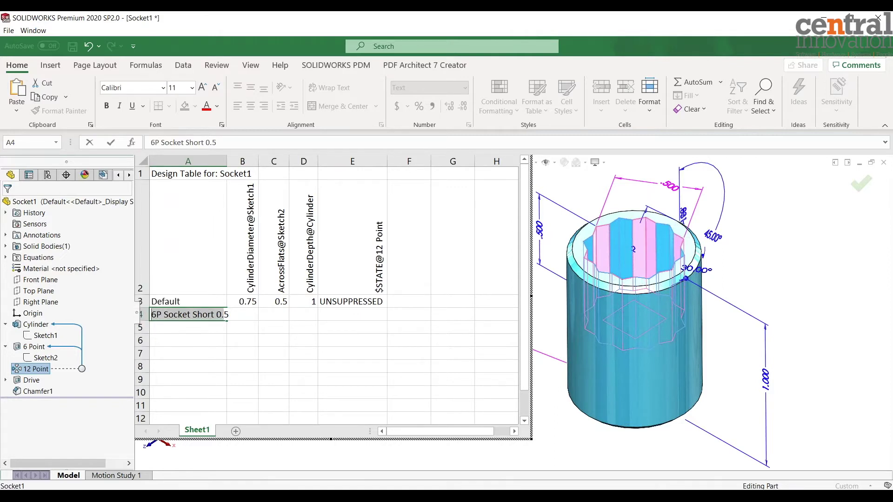
{"action": "left_click", "coordinate": [171, 331]}
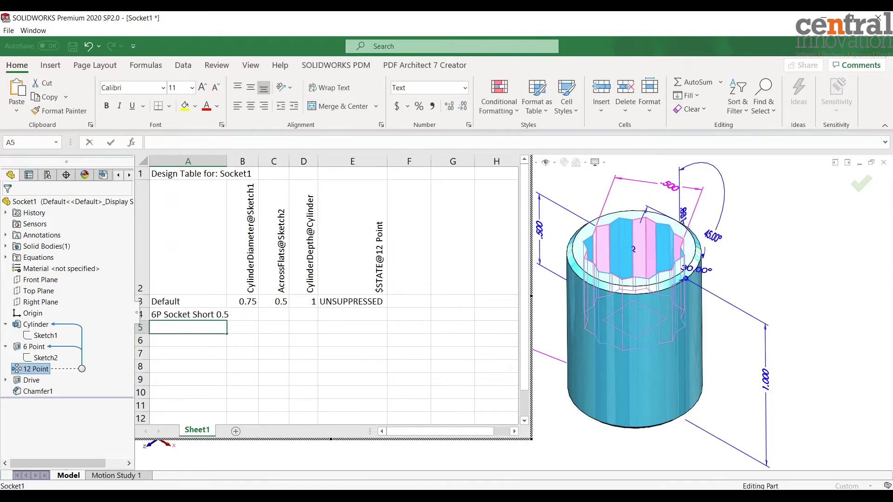
{"action": "type", "text": "6P Socket Short 0."}
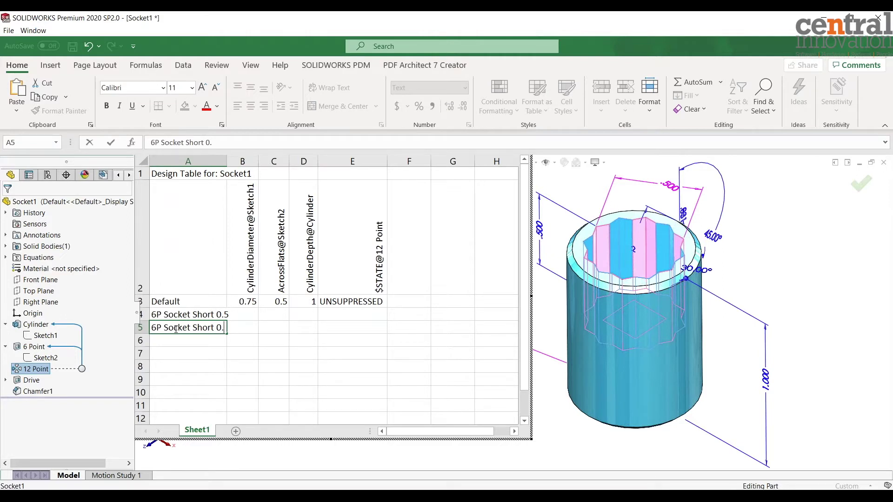
{"action": "type", "text": "625"}
{"action": "left_click", "coordinate": [185, 343]}
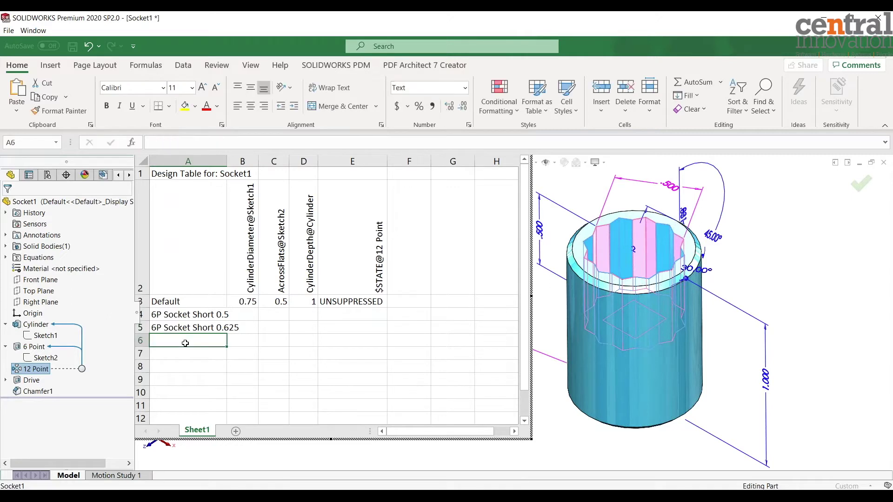
{"action": "type", "text": "6P Socket Short 0."}
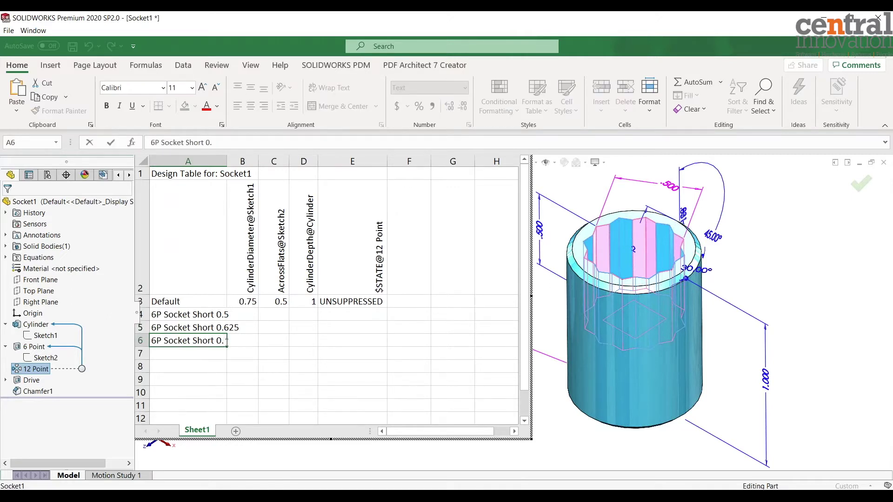
{"action": "type", "text": "75"}
Step: Paste the base name into A7 and edit it to read "6P Socket Short 1"
{"action": "left_click", "coordinate": [214, 353]}
{"action": "key", "text": "ctrl+v"}
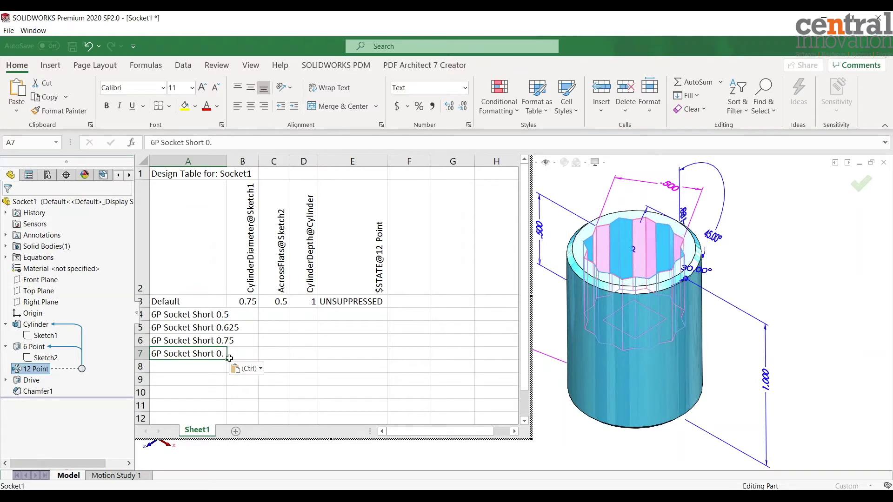
{"action": "double_click", "coordinate": [225, 355]}
{"action": "left_click_drag", "start_coordinate": [225, 355], "coordinate": [216, 354]}
{"action": "type", "text": "1"}
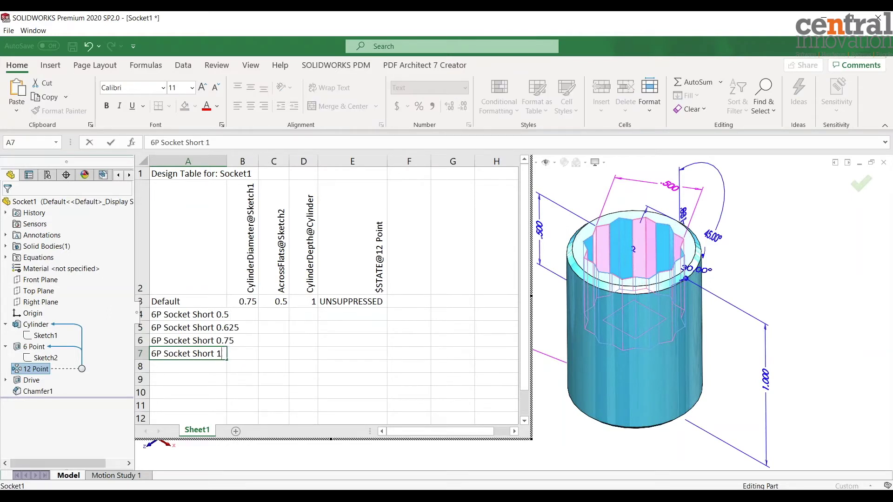
{"action": "left_click", "coordinate": [187, 367]}
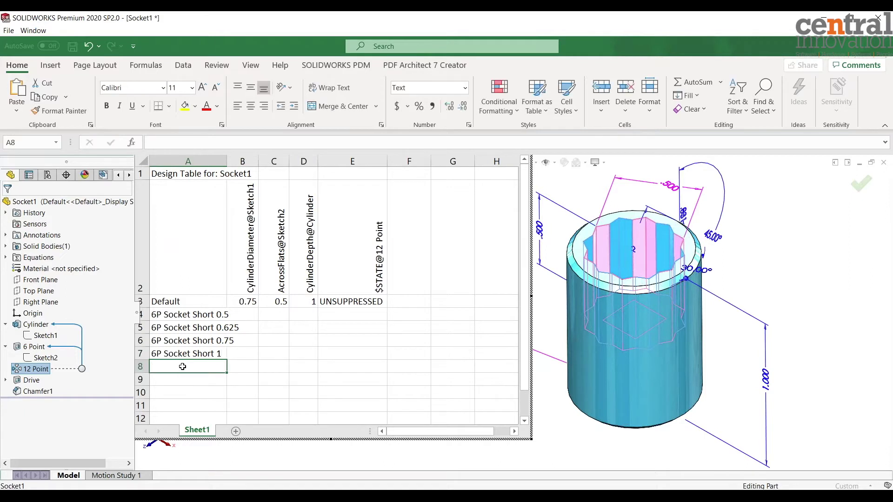
Step: Copy the four 6P Socket Short configuration names from A4:A7 into A8:A11
{"action": "double_click", "coordinate": [187, 367]}
{"action": "left_click_drag", "start_coordinate": [188, 315], "coordinate": [191, 351]}
{"action": "key", "text": "ctrl+c"}
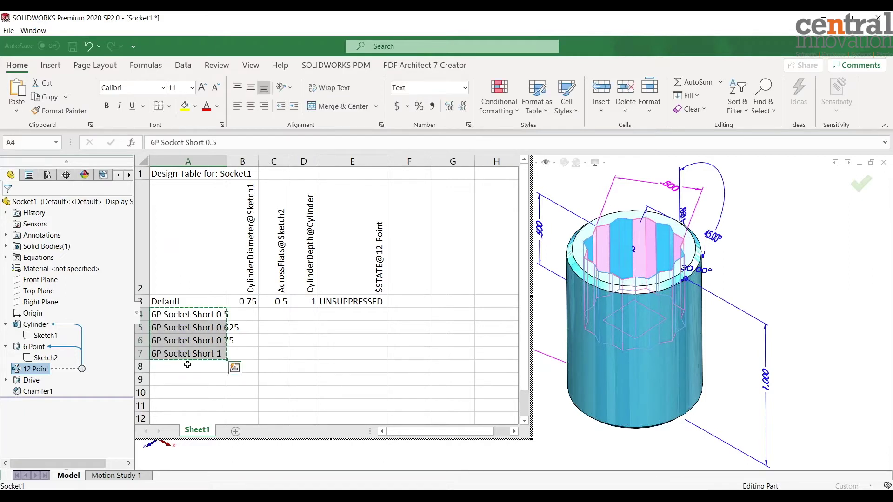
{"action": "left_click", "coordinate": [188, 366]}
{"action": "key", "text": "ctrl+v"}
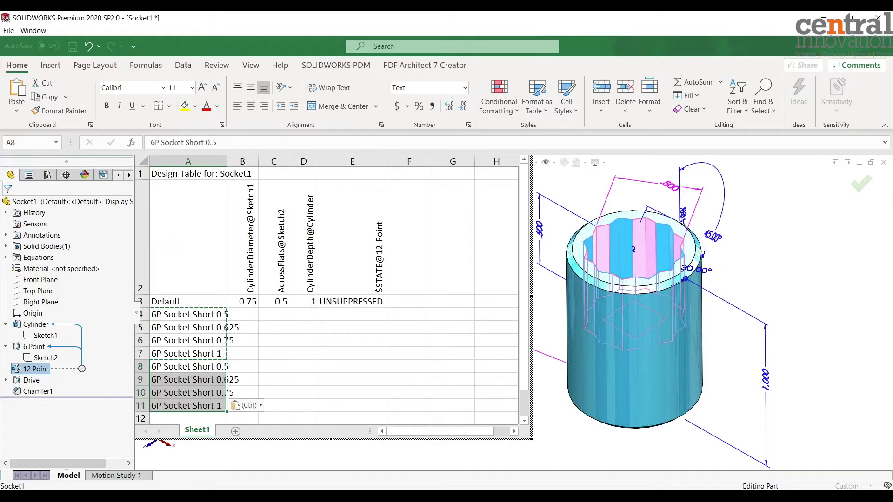
Step: Change the 6P prefix to 12P in cells A8 and A9, giving "12P Socket Short 0.5" and "12P Socket Short 0.625"
{"action": "double_click", "coordinate": [157, 367]}
{"action": "left_click_drag", "start_coordinate": [157, 367], "coordinate": [152, 367]}
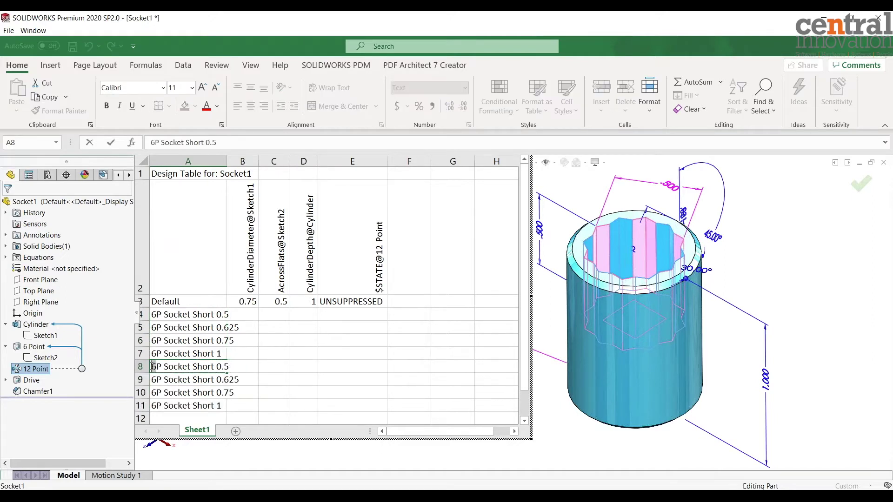
{"action": "type", "text": "12"}
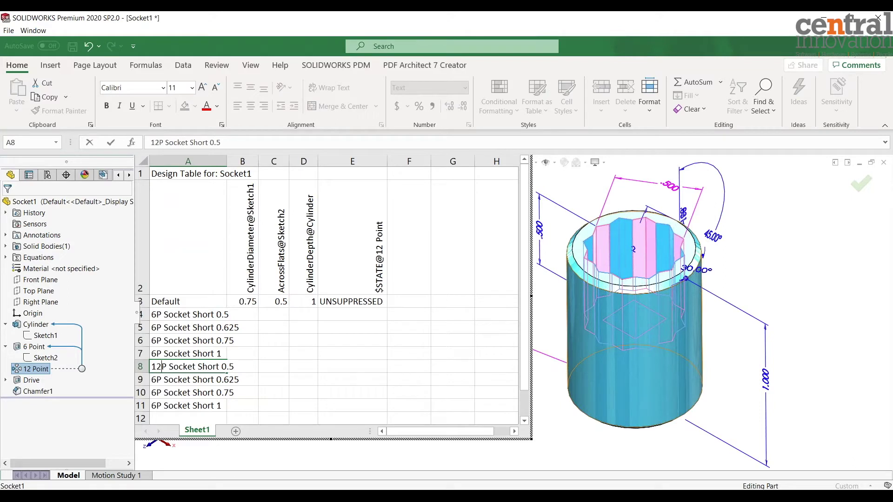
{"action": "double_click", "coordinate": [152, 379]}
{"action": "left_click_drag", "start_coordinate": [157, 380], "coordinate": [152, 380]}
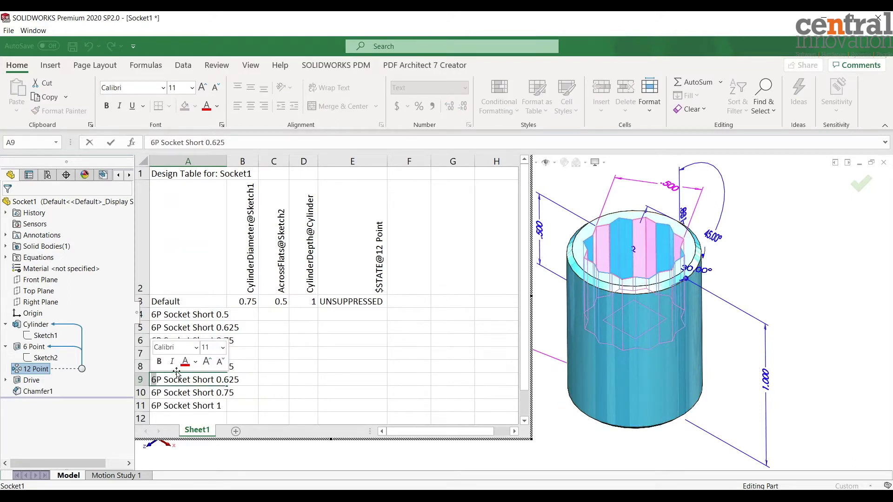
{"action": "type", "text": "12"}
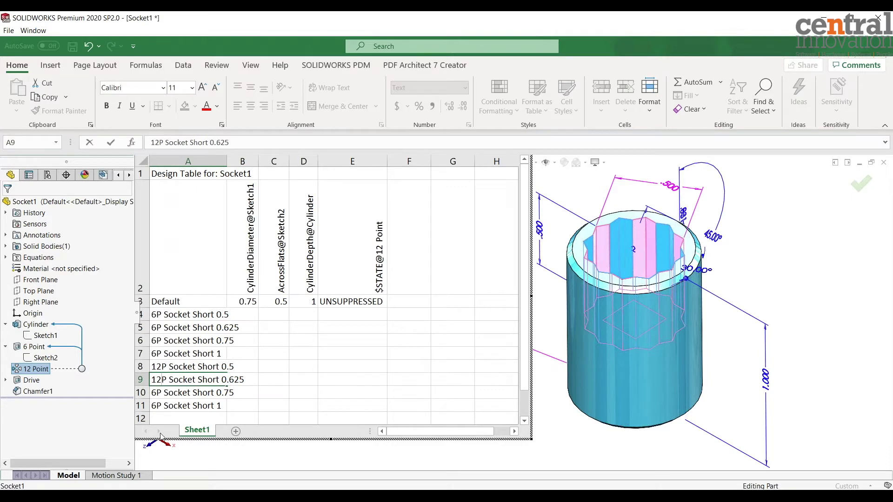
Step: Rename A10 and A11 to "12P Socket Short 0.75" and "12P Socket Short 1", and widen column A to fit the configuration names
{"action": "left_click", "coordinate": [161, 394]}
{"action": "double_click", "coordinate": [155, 394]}
{"action": "left_click_drag", "start_coordinate": [156, 394], "coordinate": [150, 394]}
{"action": "type", "text": "12"}
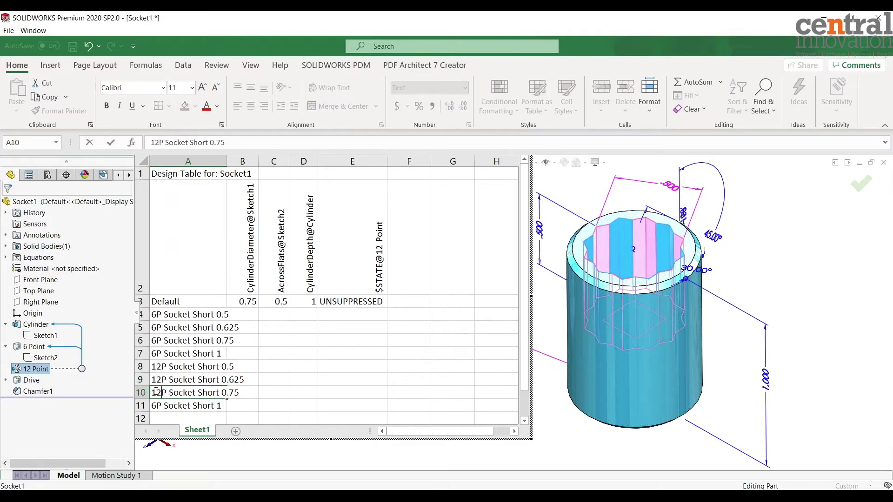
{"action": "left_click", "coordinate": [154, 405]}
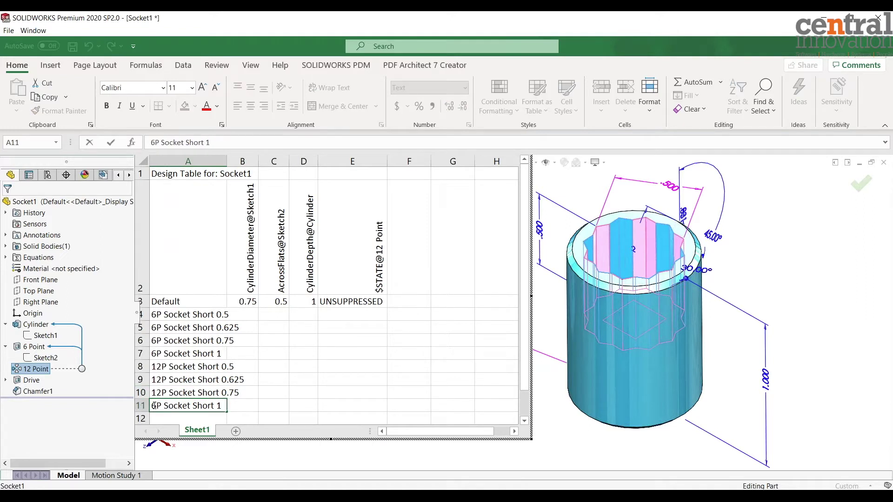
{"action": "double_click", "coordinate": [156, 406]}
{"action": "left_click_drag", "start_coordinate": [156, 405], "coordinate": [150, 406]}
{"action": "type", "text": "12"}
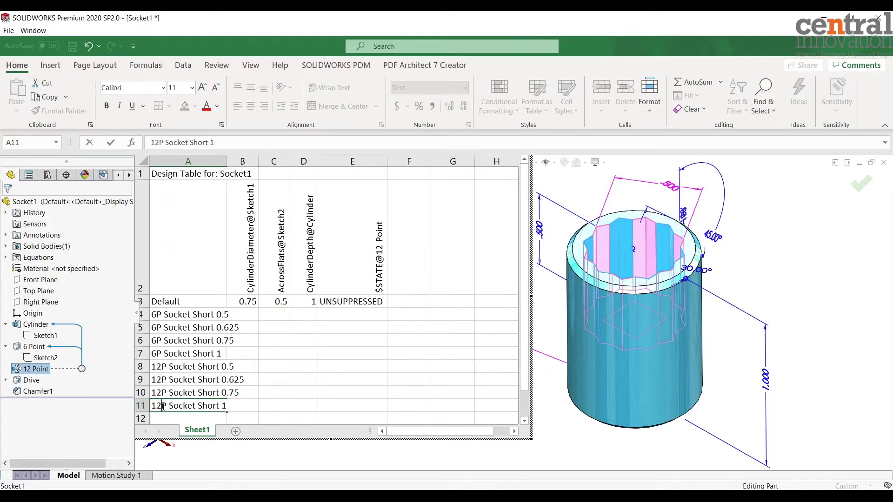
{"action": "left_click", "coordinate": [290, 380]}
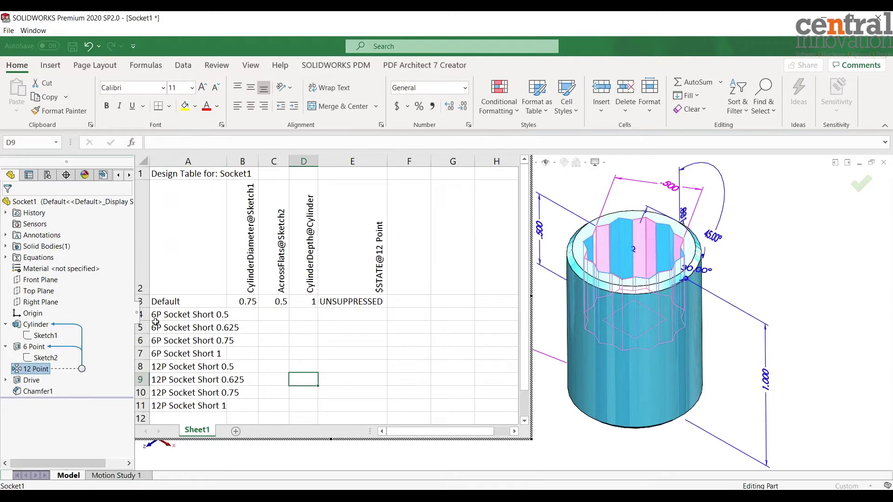
{"action": "left_click_drag", "start_coordinate": [227, 161], "coordinate": [243, 160]}
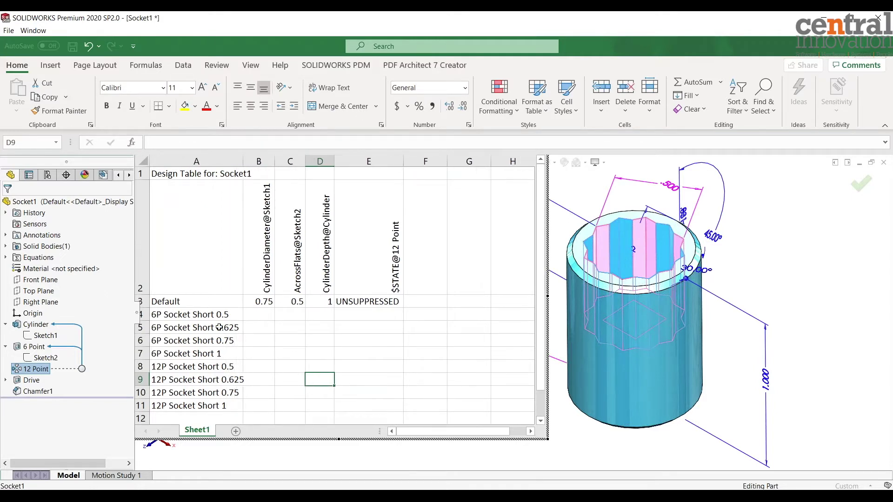
Step: Enter the AcrossFlats values 0.5, 0.625, 0.75 and 1 for the four 6P configurations in C4:C7
{"action": "double_click", "coordinate": [302, 319]}
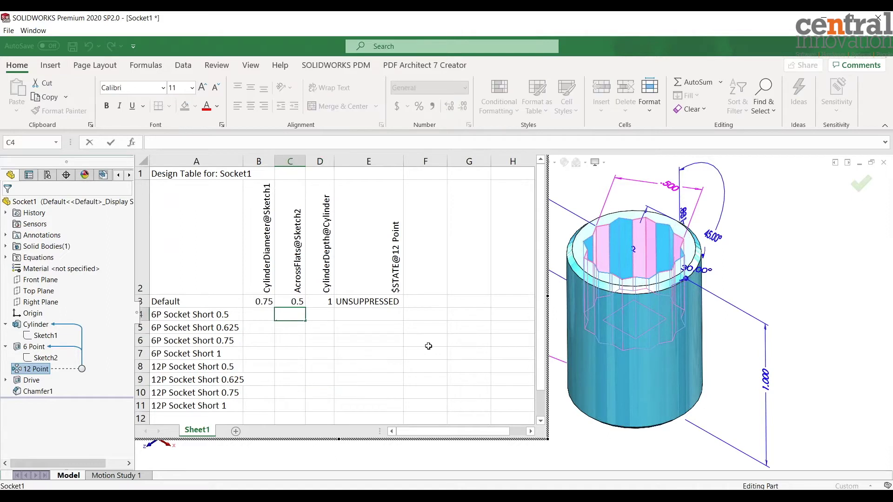
{"action": "type", "text": "0.5"}
{"action": "left_click", "coordinate": [296, 327]}
{"action": "double_click", "coordinate": [295, 327]}
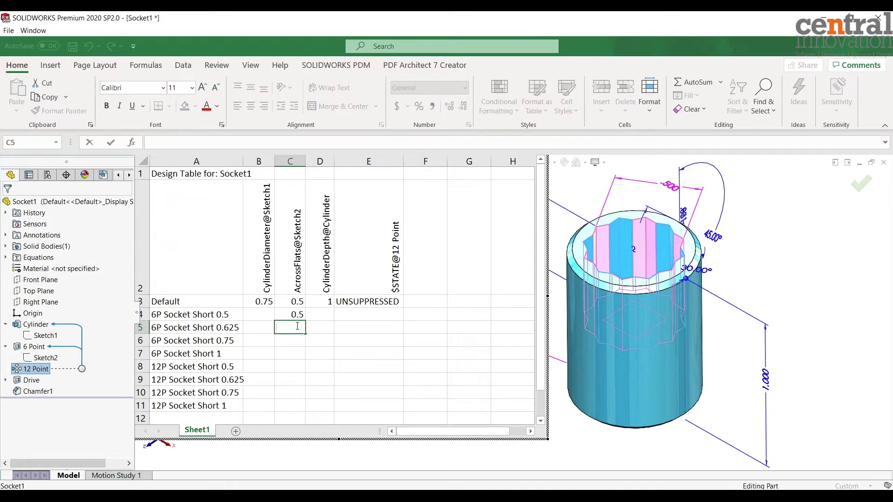
{"action": "type", "text": "0.625"}
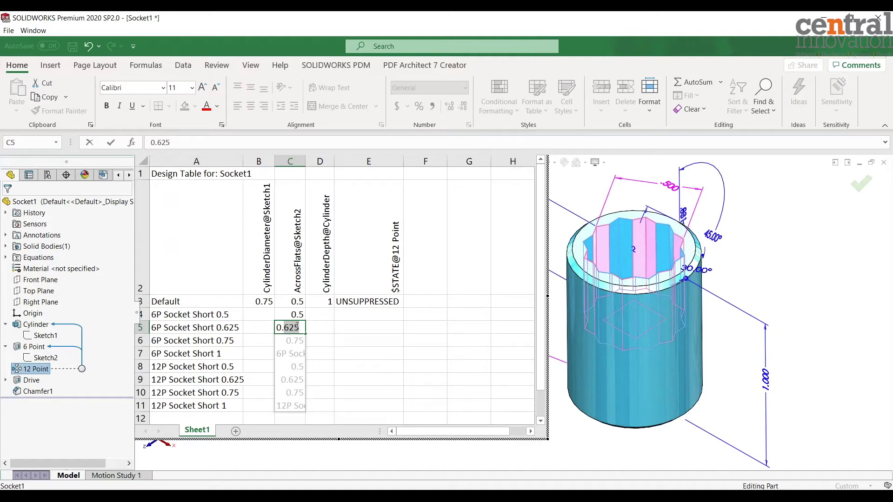
{"action": "key", "text": "Return"}
{"action": "type", "text": "0."}
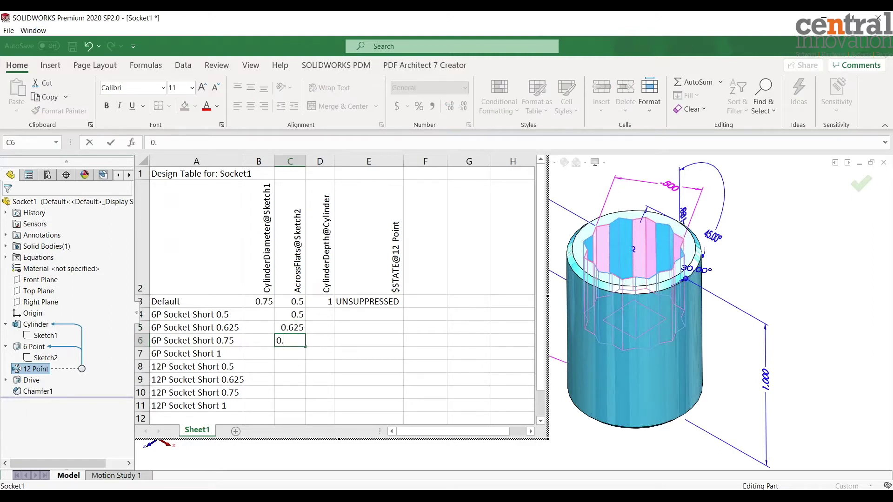
{"action": "type", "text": "75"}
{"action": "left_click", "coordinate": [297, 357]}
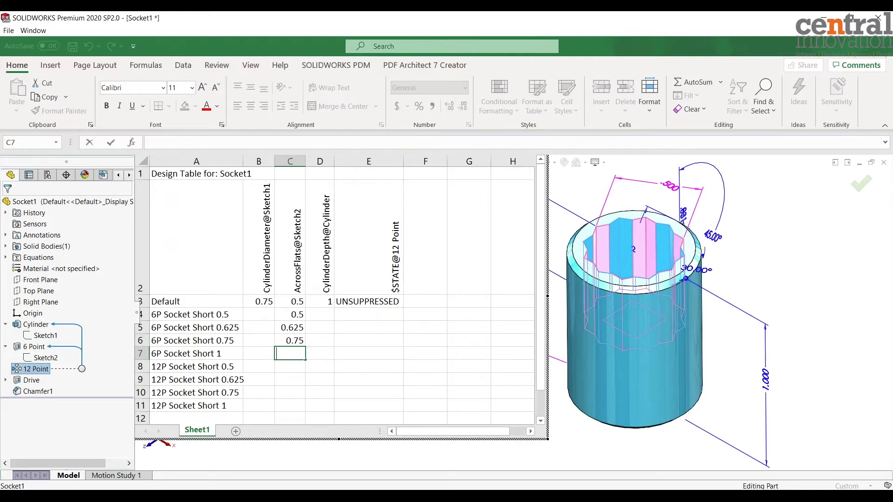
{"action": "type", "text": "1"}
{"action": "left_click", "coordinate": [323, 348]}
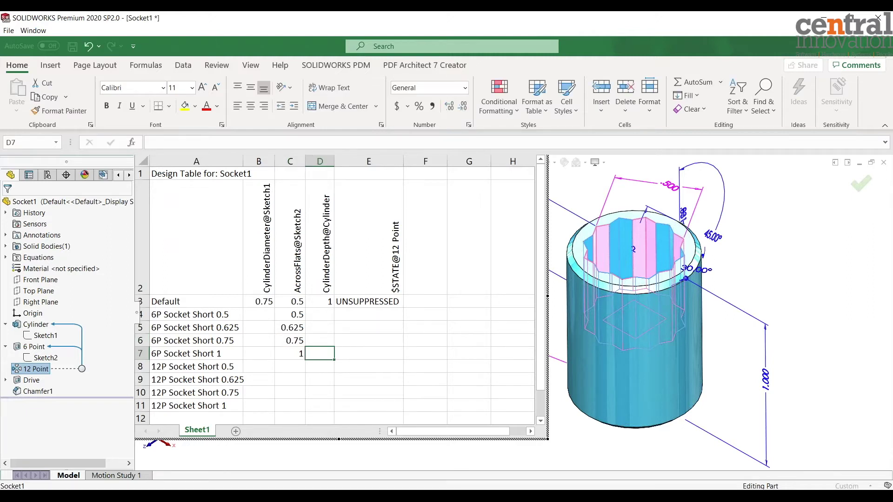
Step: Fill the cylinder diameter formula from B3 down to B7 and the cylinder depth of 1 from D3 down to D11
{"action": "left_click", "coordinate": [265, 302]}
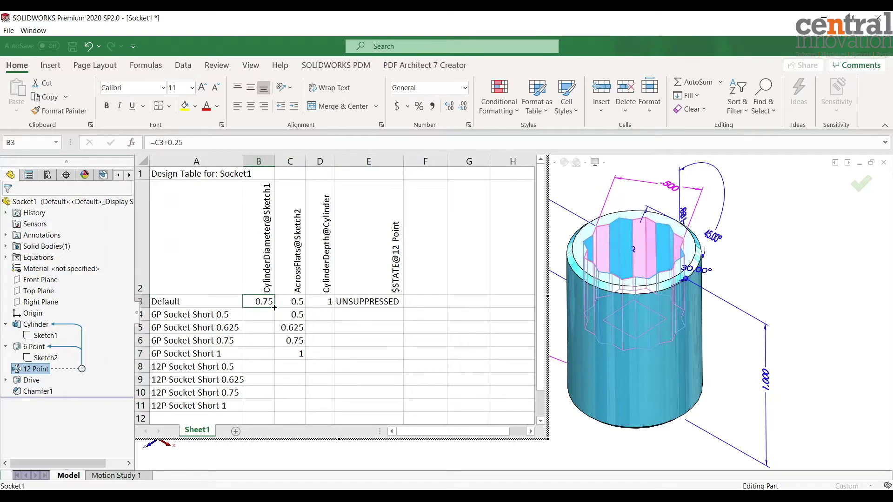
{"action": "left_click_drag", "start_coordinate": [274, 308], "coordinate": [275, 357]}
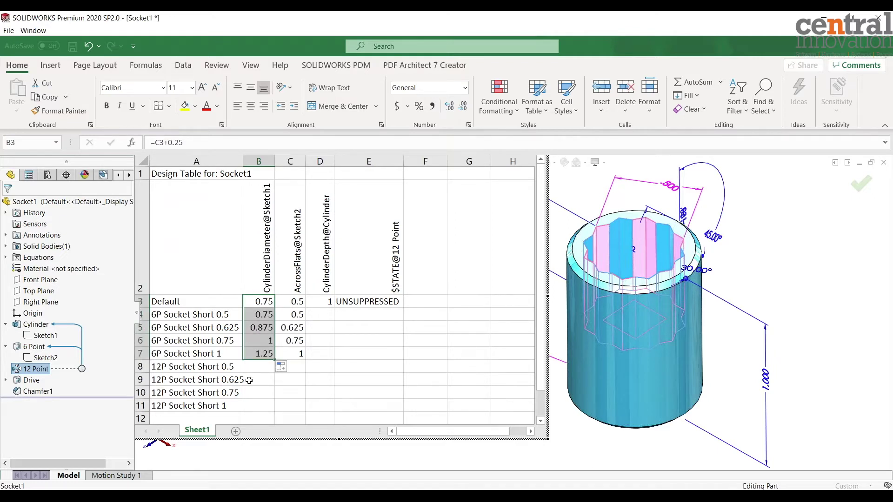
{"action": "left_click", "coordinate": [296, 393]}
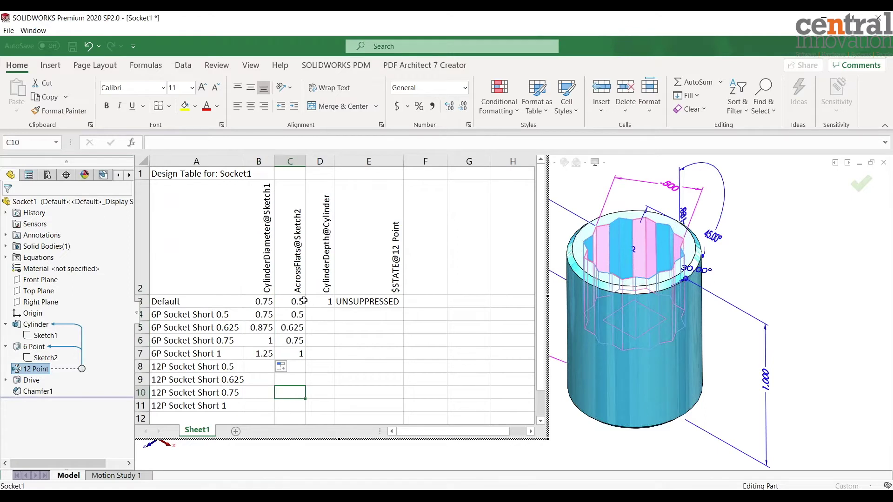
{"action": "left_click", "coordinate": [320, 304]}
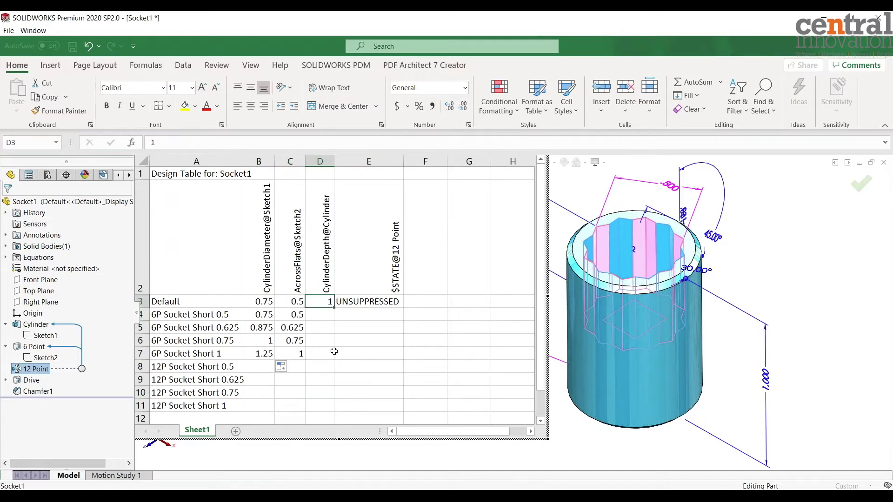
{"action": "left_click_drag", "start_coordinate": [334, 308], "coordinate": [330, 411]}
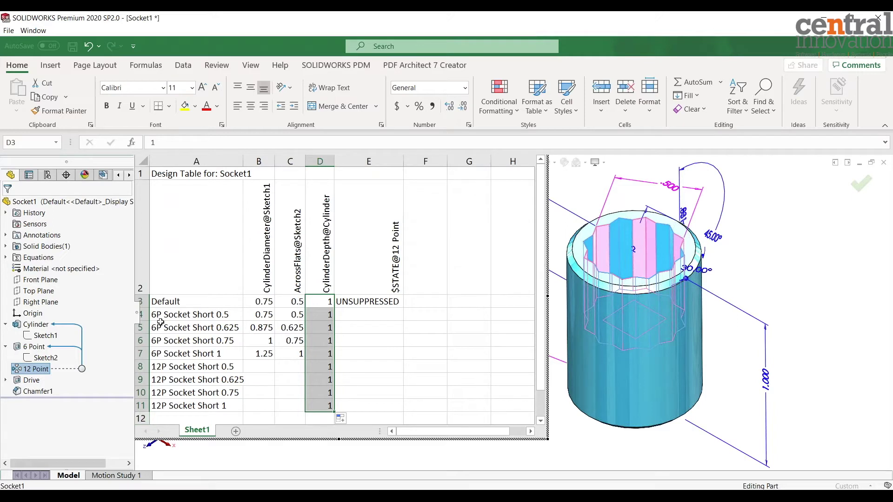
Step: Try to copy B3:C7 into the 12P rows starting at B8, and undo the paste
{"action": "left_click_drag", "start_coordinate": [252, 302], "coordinate": [288, 355]}
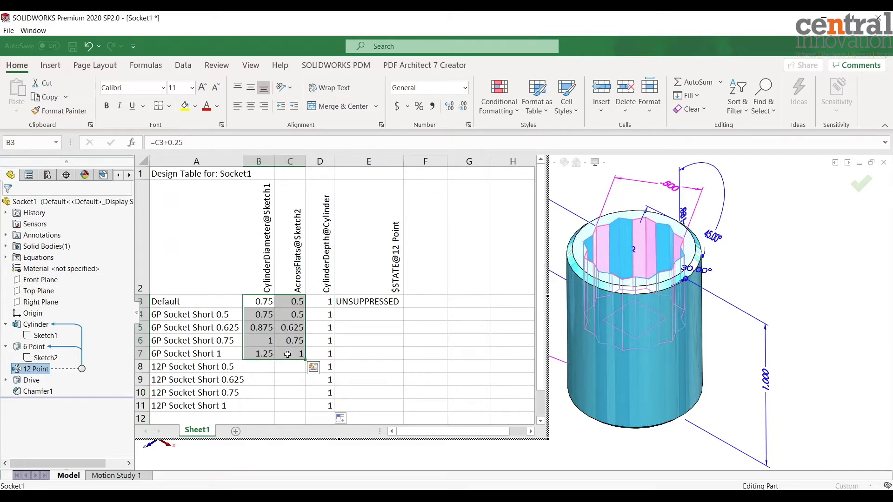
{"action": "key", "text": "ctrl+c"}
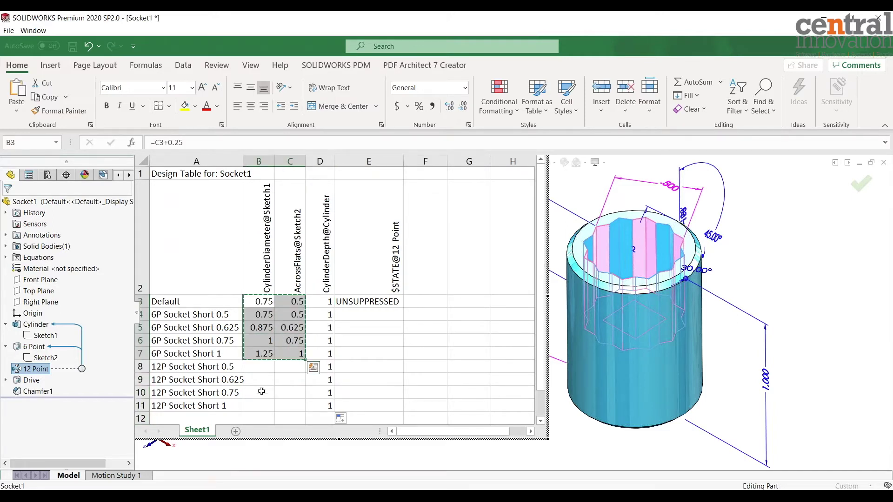
{"action": "left_click", "coordinate": [252, 370]}
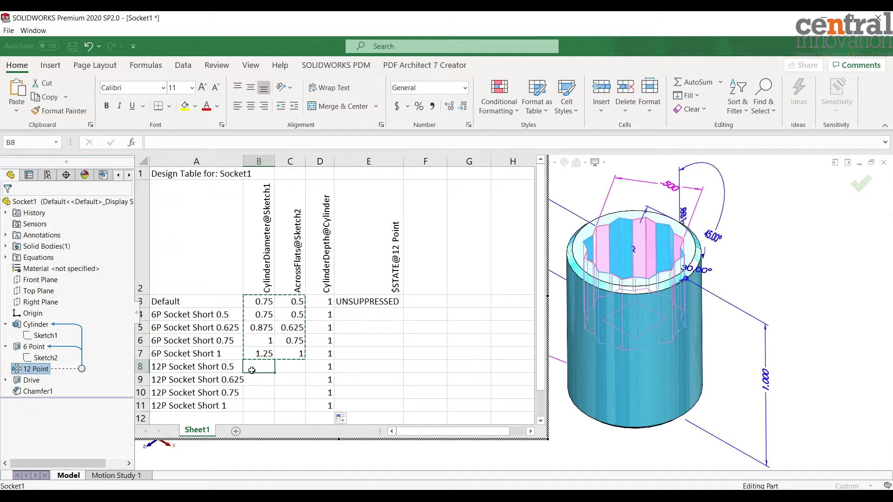
{"action": "key", "text": "ctrl+v"}
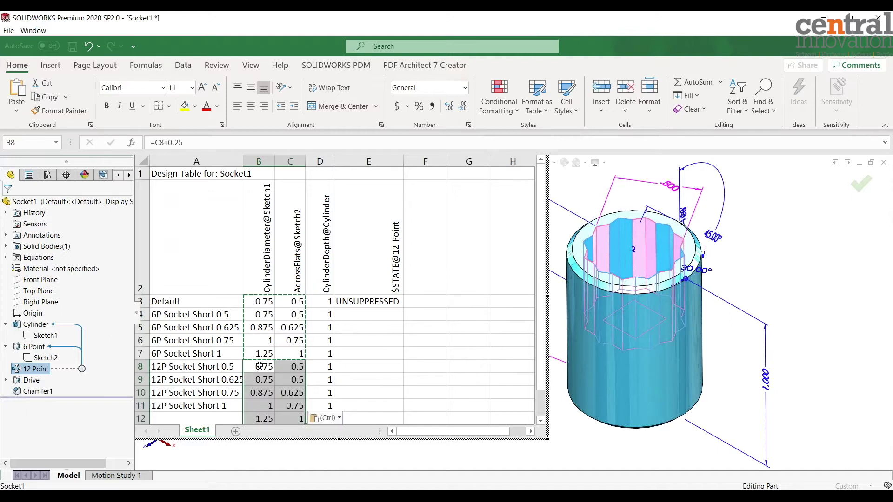
{"action": "left_click", "coordinate": [261, 367]}
{"action": "left_click", "coordinate": [259, 419]}
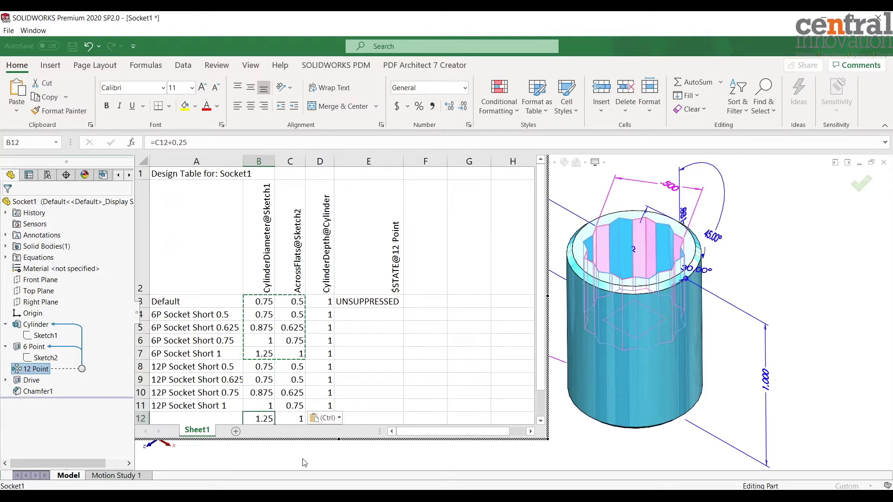
{"action": "key", "text": "ctrl+z"}
Step: Copy the 6P cylinder diameter and AcrossFlats cells B4:C7 into the 12P rows at B8:C11
{"action": "left_click_drag", "start_coordinate": [270, 317], "coordinate": [303, 350]}
{"action": "key", "text": "ctrl+c"}
{"action": "left_click", "coordinate": [287, 397]}
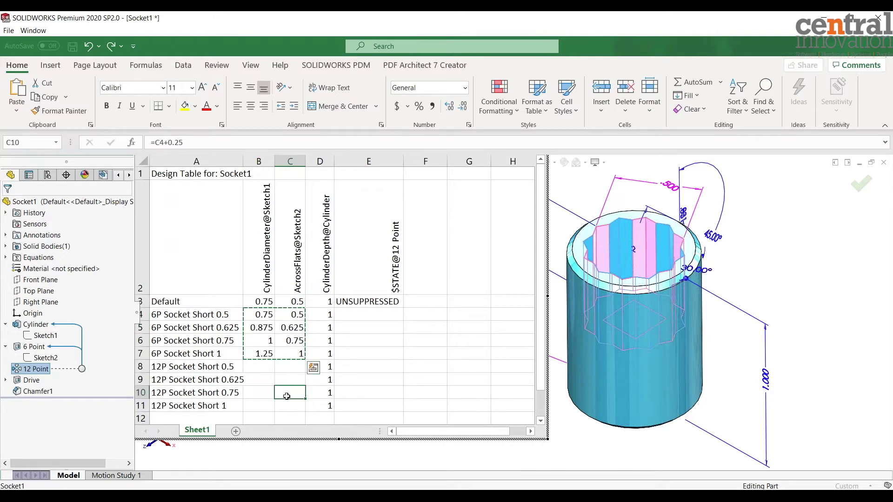
{"action": "left_click", "coordinate": [259, 369]}
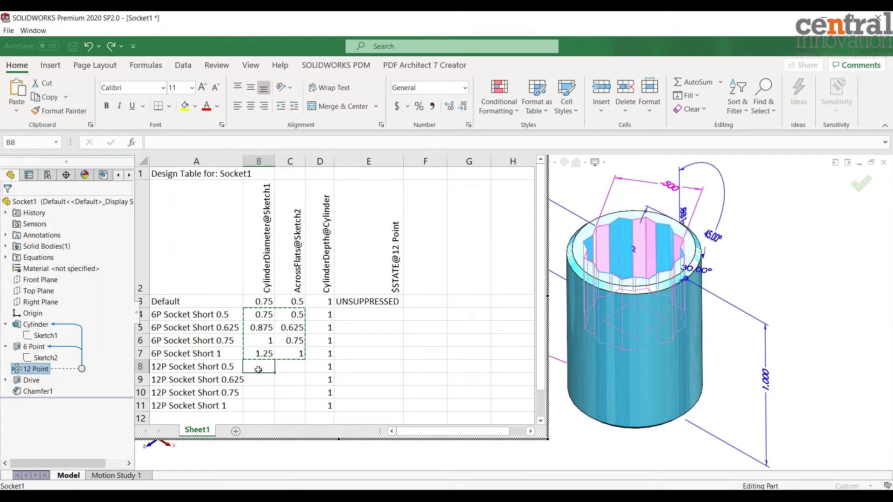
{"action": "key", "text": "ctrl+v"}
{"action": "left_click", "coordinate": [425, 392]}
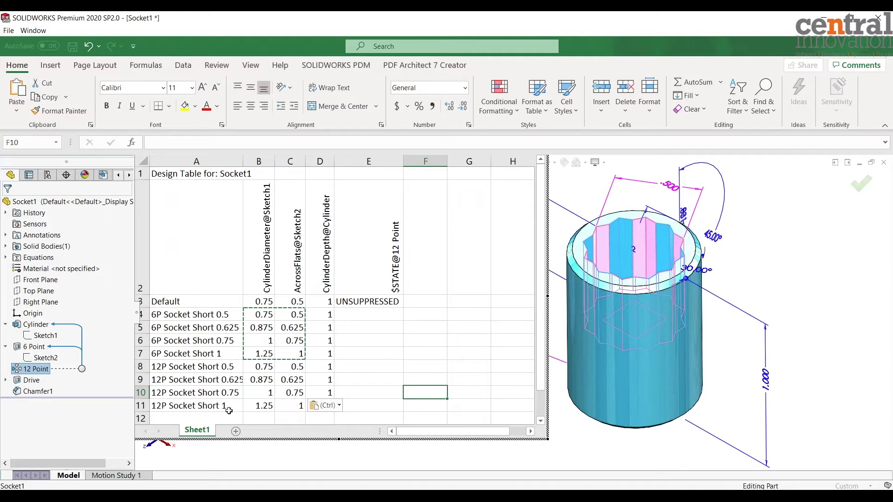
{"action": "left_click", "coordinate": [439, 414]}
{"action": "left_click", "coordinate": [434, 361]}
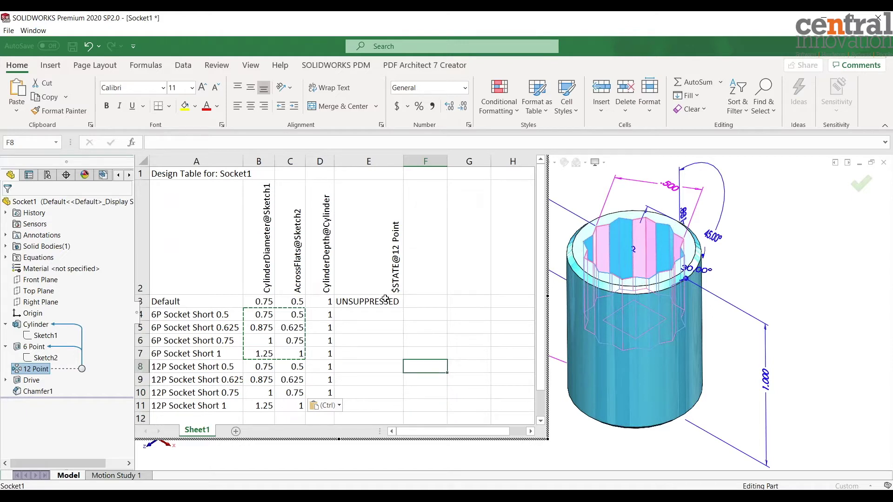
{"action": "left_click", "coordinate": [469, 317]}
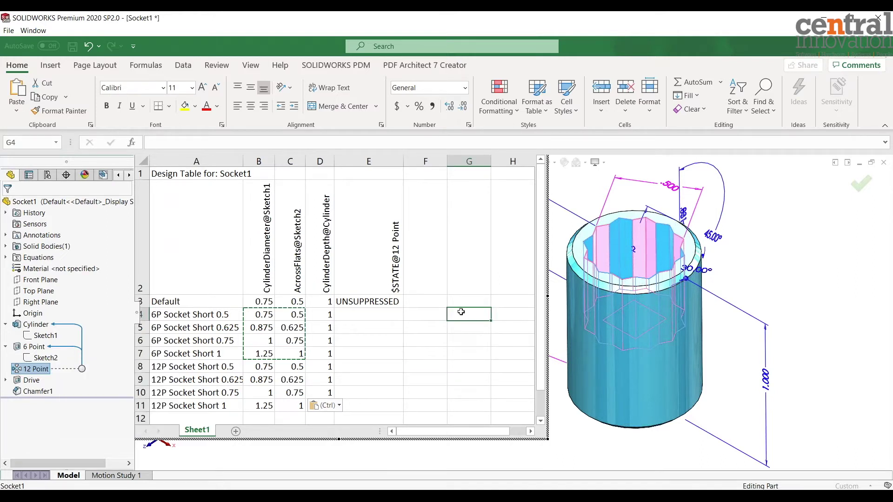
{"action": "left_click", "coordinate": [387, 336]}
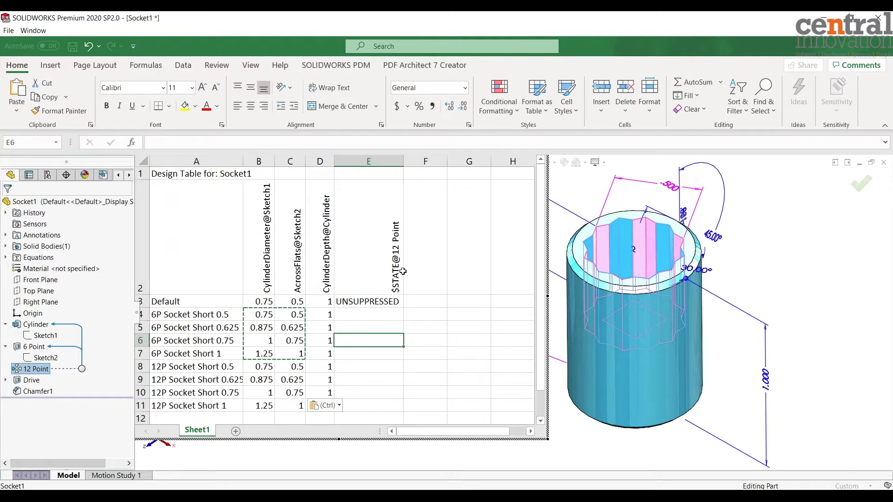
Step: Replace the 12 Point state in E3 with S and fill it down through the 6P configurations to E7
{"action": "double_click", "coordinate": [380, 301]}
{"action": "left_click_drag", "start_coordinate": [401, 301], "coordinate": [336, 301]}
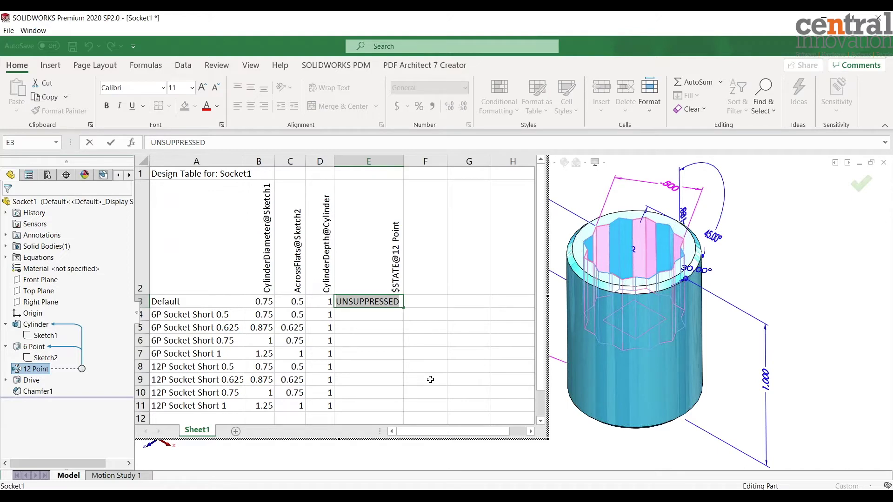
{"action": "type", "text": "S"}
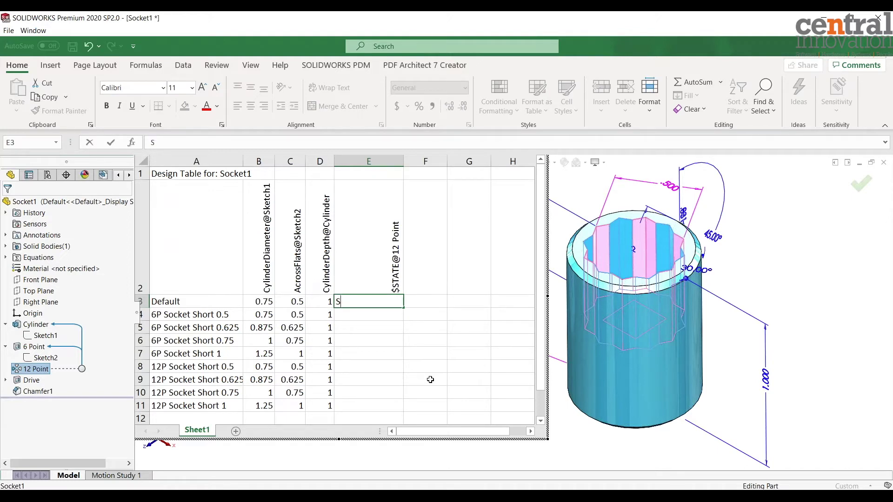
{"action": "left_click", "coordinate": [364, 351]}
{"action": "left_click", "coordinate": [366, 316]}
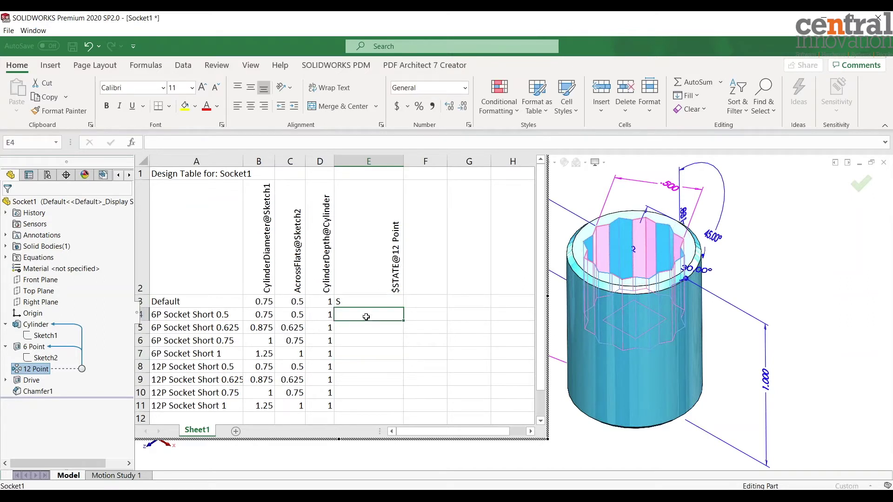
{"action": "left_click", "coordinate": [362, 303]}
{"action": "left_click_drag", "start_coordinate": [403, 310], "coordinate": [406, 356]}
Step: Set the 12 Point state to U in E8 and fill it down through the 12P configurations to E11
{"action": "left_click", "coordinate": [370, 392]}
{"action": "double_click", "coordinate": [345, 367]}
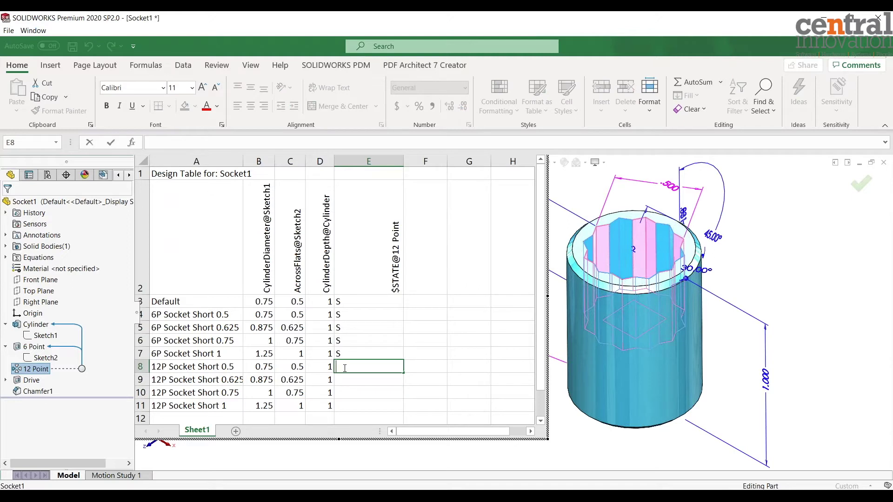
{"action": "type", "text": "U"}
{"action": "left_click", "coordinate": [429, 390]}
{"action": "left_click", "coordinate": [369, 370]}
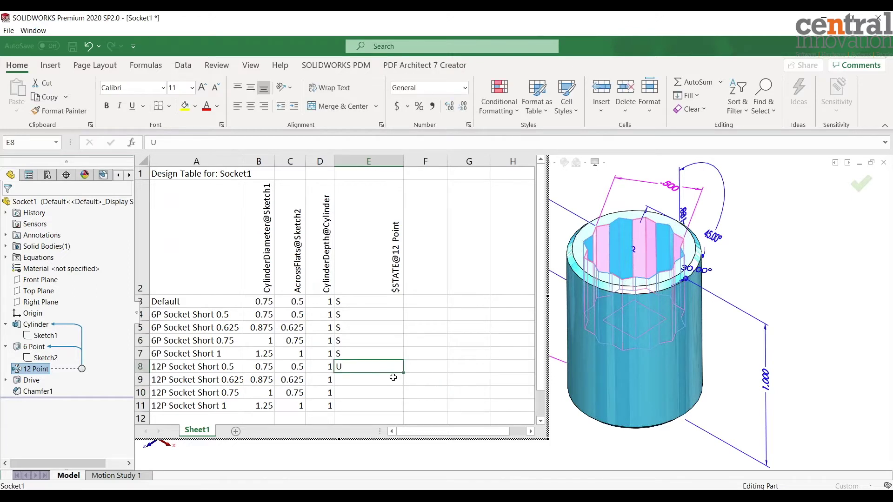
{"action": "left_click_drag", "start_coordinate": [402, 373], "coordinate": [409, 411]}
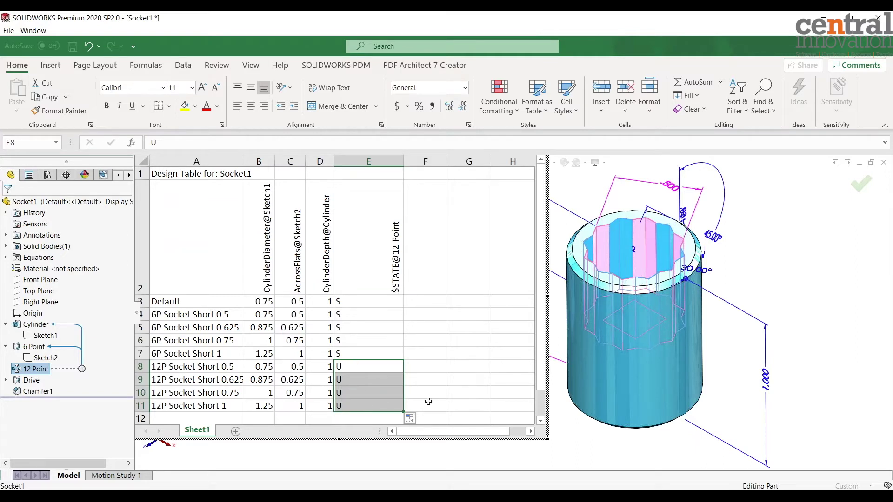
{"action": "left_click", "coordinate": [442, 393]}
{"action": "left_click_drag", "start_coordinate": [361, 366], "coordinate": [362, 406]}
Step: Enlarge the design table window downward to make room for more configuration rows
{"action": "scroll", "coordinate": [395, 329], "scroll_direction": "down", "scroll_amount": 1}
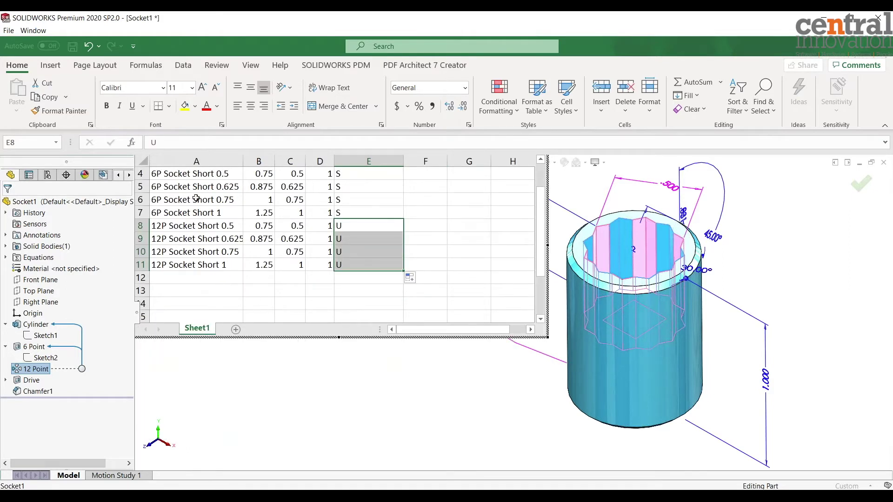
{"action": "scroll", "coordinate": [222, 293], "scroll_direction": "up", "scroll_amount": 1}
{"action": "scroll", "coordinate": [222, 293], "scroll_direction": "down", "scroll_amount": 1}
{"action": "left_click_drag", "start_coordinate": [339, 337], "coordinate": [344, 373]}
{"action": "left_click_drag", "start_coordinate": [363, 455], "coordinate": [363, 455]}
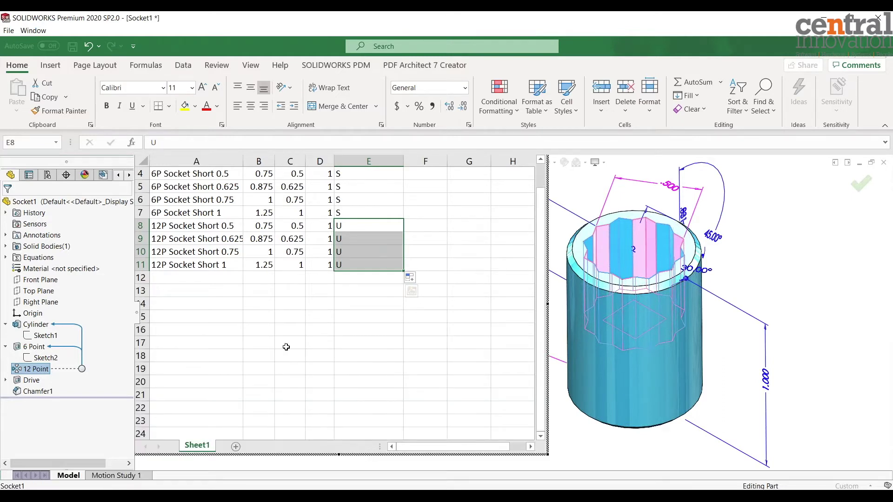
Step: Copy the short socket configuration rows A4:E11 and paste them into the empty rows starting at A12
{"action": "scroll", "coordinate": [287, 351], "scroll_direction": "up", "scroll_amount": 1}
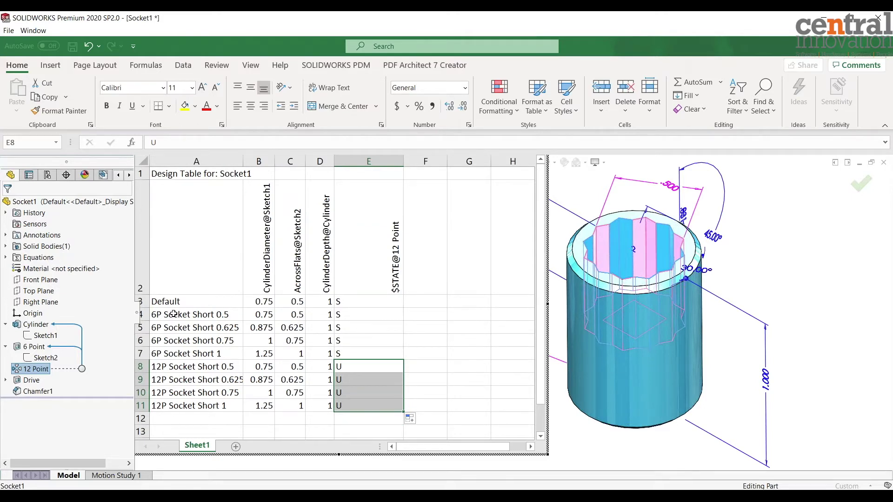
{"action": "left_click", "coordinate": [201, 320]}
{"action": "mouse_move", "coordinate": [201, 320]}
{"action": "left_mouse_down"}
{"action": "mouse_move", "coordinate": [321, 341]}
{"action": "mouse_move", "coordinate": [358, 404]}
{"action": "left_mouse_up"}
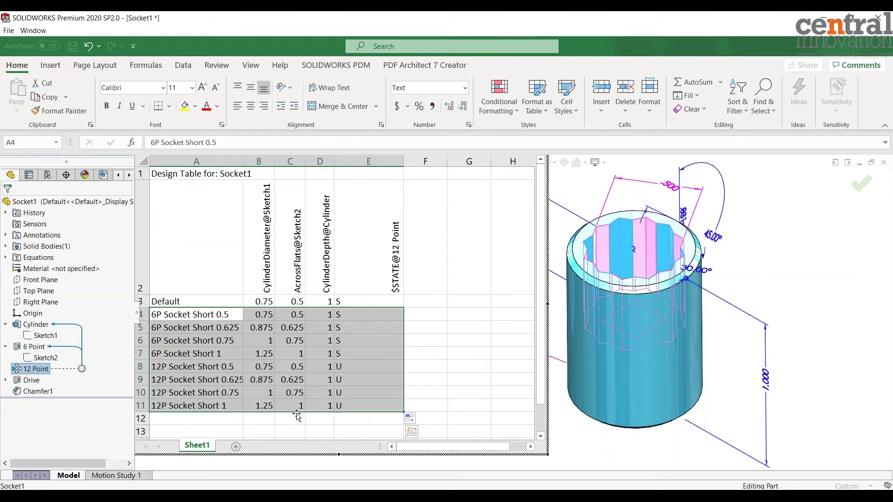
{"action": "key", "text": "ctrl+c"}
{"action": "scroll", "coordinate": [317, 343], "scroll_direction": "down", "scroll_amount": 3}
{"action": "scroll", "coordinate": [316, 348], "scroll_direction": "up", "scroll_amount": 2}
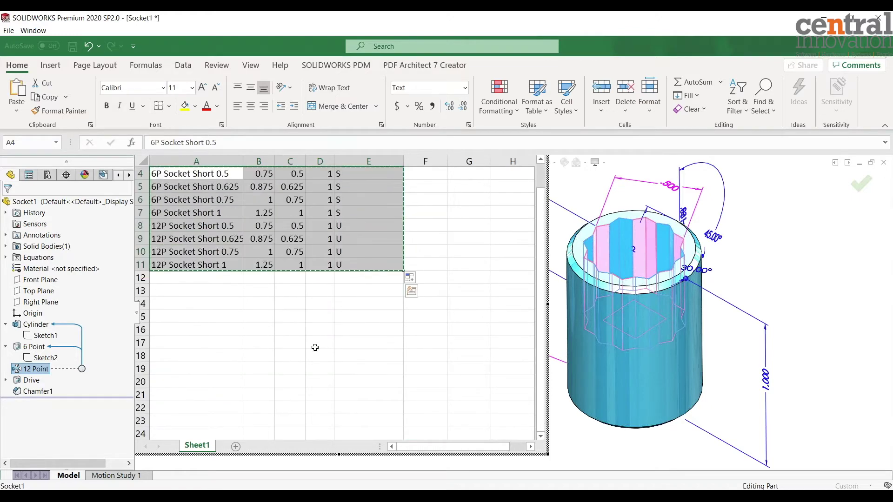
{"action": "left_click", "coordinate": [167, 280]}
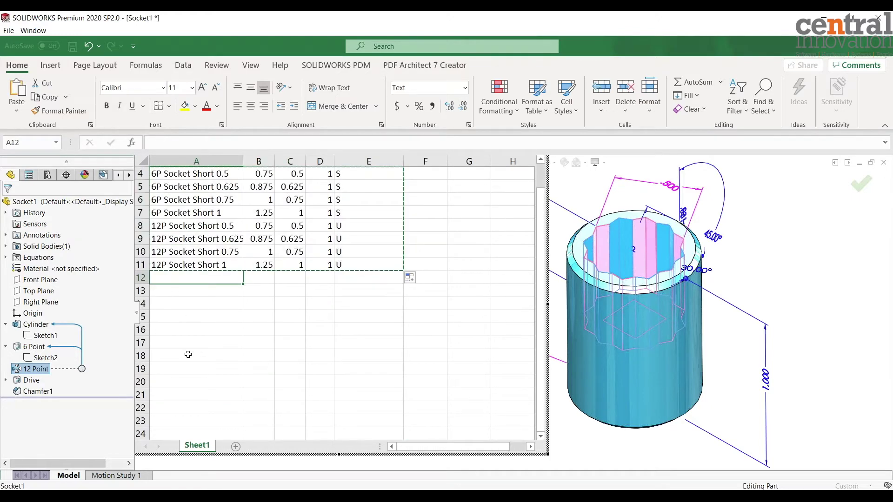
{"action": "key", "text": "ctrl+v"}
{"action": "key", "text": "ctrl"}
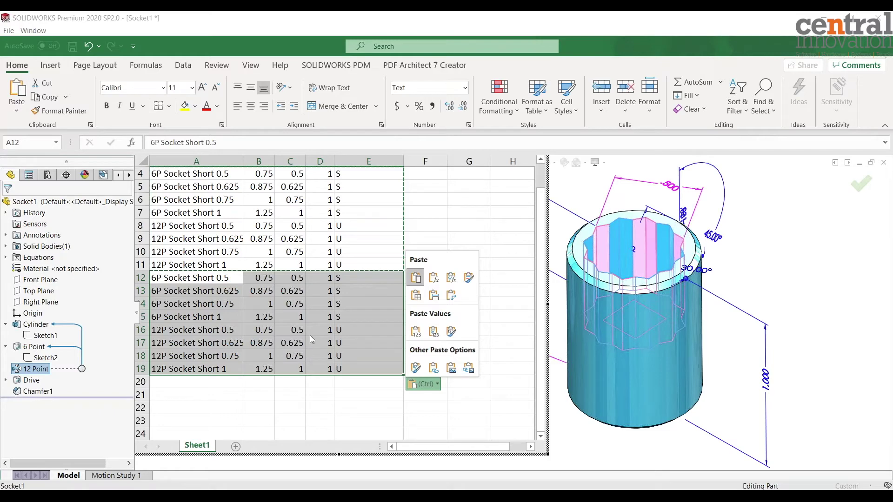
{"action": "key", "text": "Escape"}
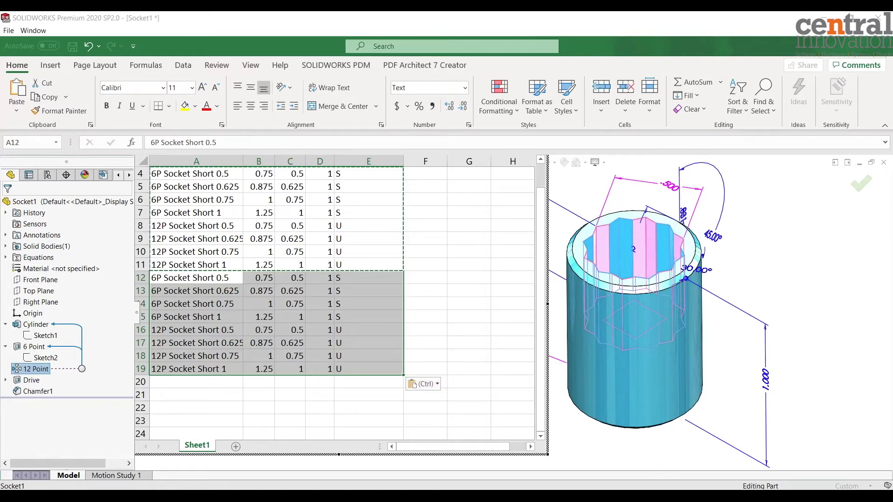
Step: Set the cylinder depth in D12 to 2 and fill it down through the copied rows to D19
{"action": "left_click", "coordinate": [320, 278]}
{"action": "double_click", "coordinate": [329, 277]}
{"action": "double_click", "coordinate": [330, 278]}
{"action": "type", "text": "2"}
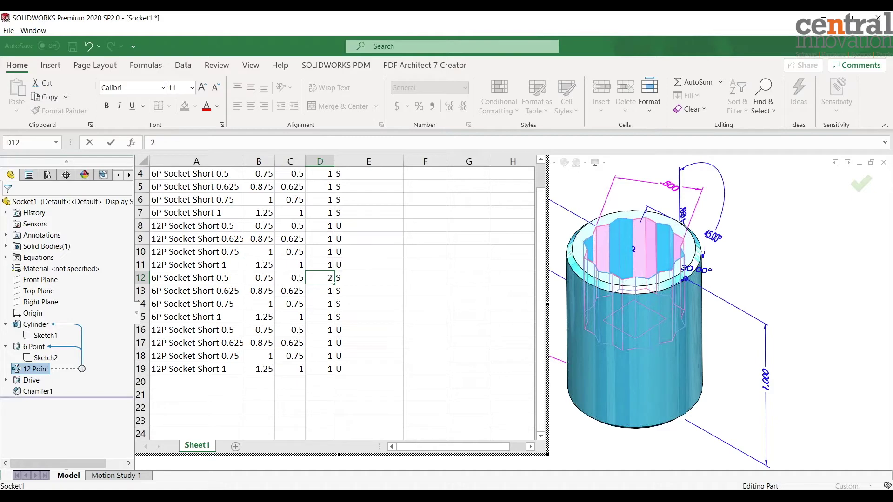
{"action": "left_click", "coordinate": [324, 296]}
{"action": "left_click", "coordinate": [327, 279]}
{"action": "left_click_drag", "start_coordinate": [333, 284], "coordinate": [331, 373]}
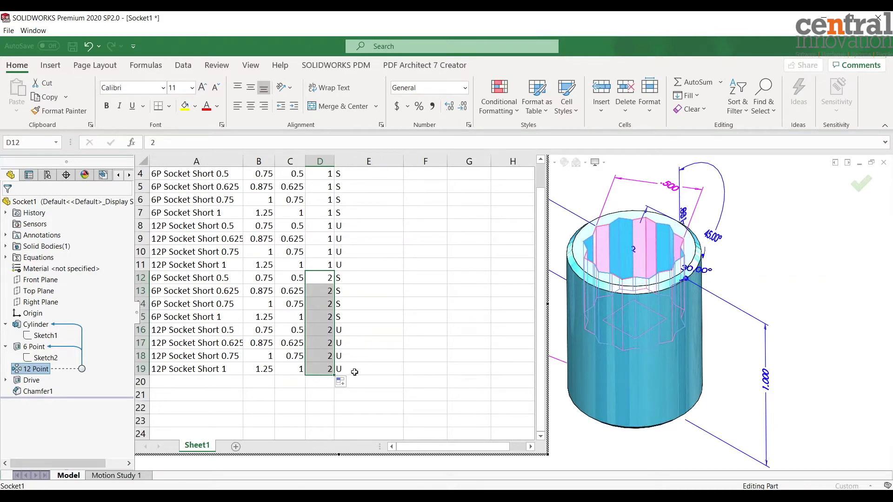
Step: Rename the copied configuration in A12 as 6P Socket Long 0.5
{"action": "left_click", "coordinate": [203, 291]}
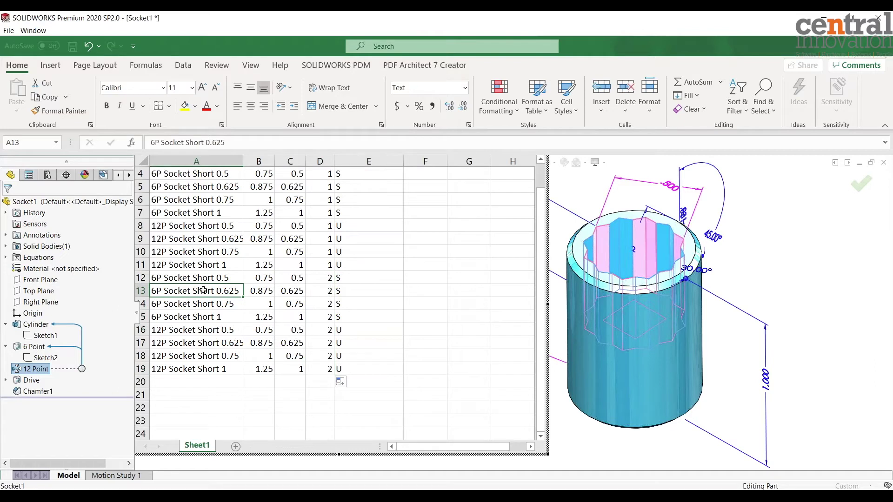
{"action": "left_click", "coordinate": [200, 278]}
{"action": "double_click", "coordinate": [196, 278]}
{"action": "left_click_drag", "start_coordinate": [192, 278], "coordinate": [215, 278]}
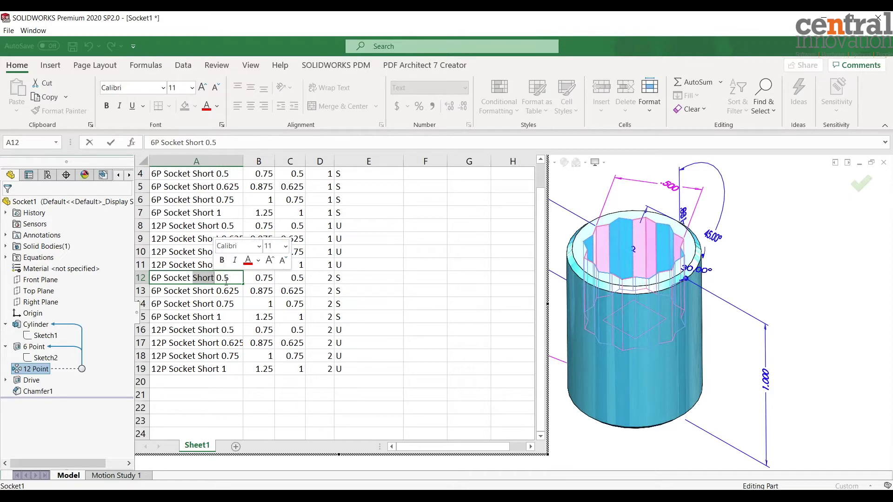
{"action": "type", "text": "long"}
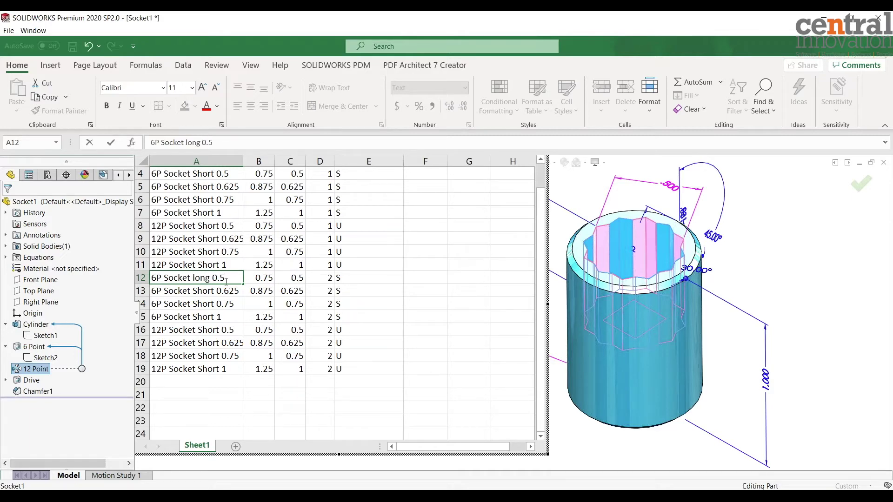
{"action": "left_click_drag", "start_coordinate": [210, 279], "coordinate": [196, 280]}
{"action": "key", "text": "ctrl+c"}
{"action": "left_click", "coordinate": [194, 278]}
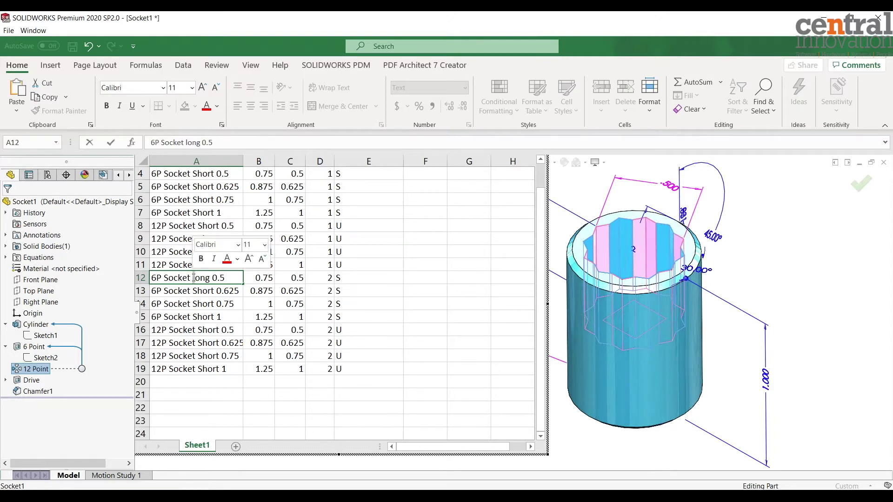
{"action": "type", "text": "L"}
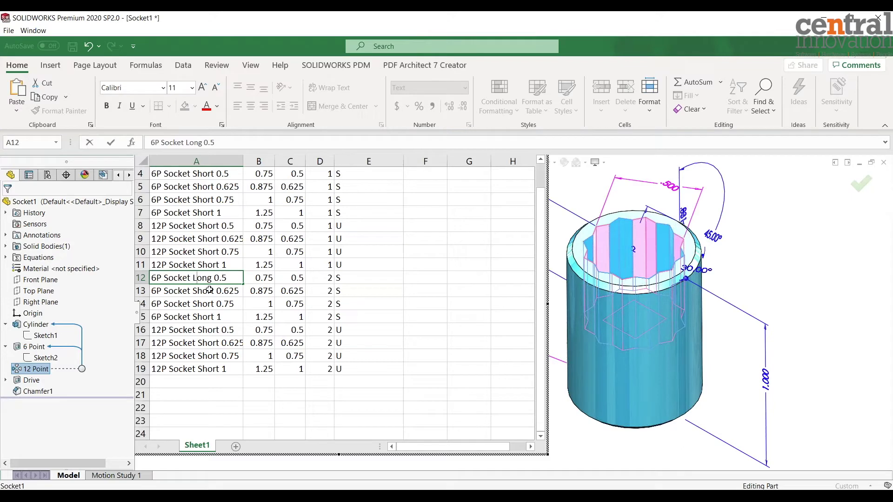
{"action": "left_click_drag", "start_coordinate": [193, 278], "coordinate": [212, 278]}
Step: Rename the copied configuration in A13 as 6P Socket Long 0.625
{"action": "double_click", "coordinate": [193, 288]}
{"action": "left_click_drag", "start_coordinate": [194, 289], "coordinate": [215, 290]}
{"action": "left_click", "coordinate": [211, 292]}
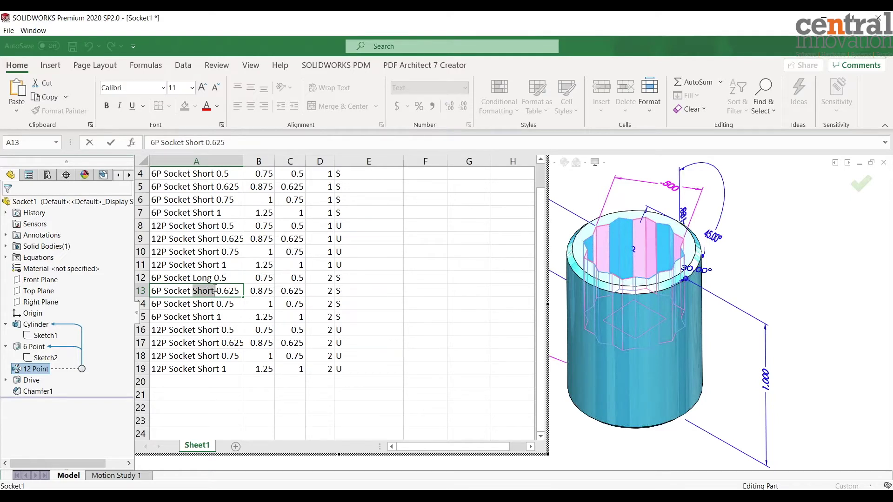
{"action": "type", "text": "Long"}
{"action": "key", "text": "Return"}
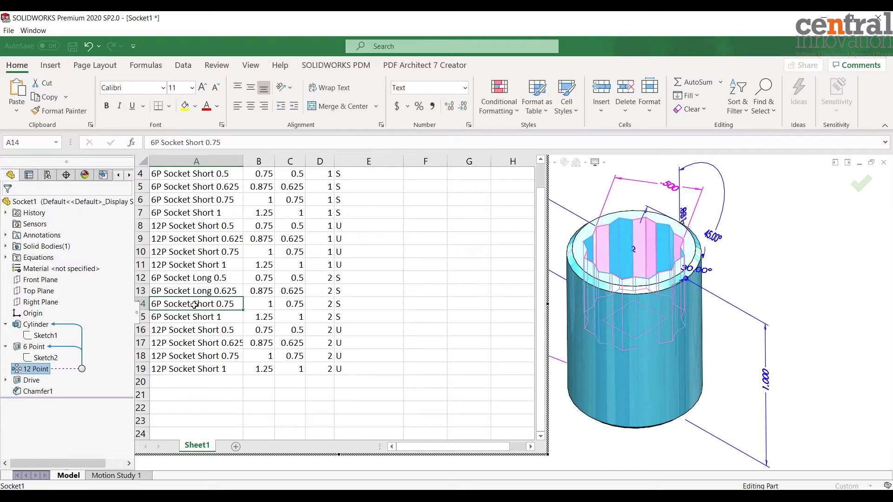
Step: Rename the configurations in A14 and A15 as 6P Socket Long 0.75 and 6P Socket Long 1
{"action": "left_click", "coordinate": [251, 315]}
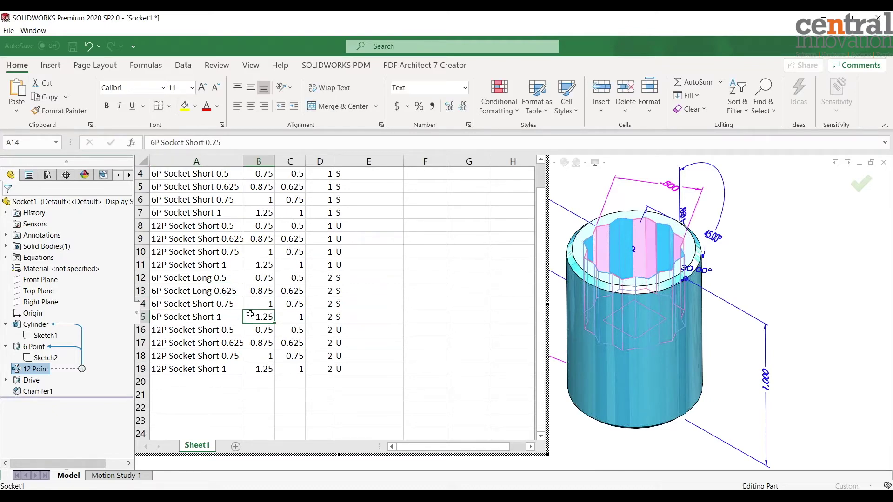
{"action": "left_click", "coordinate": [207, 305]}
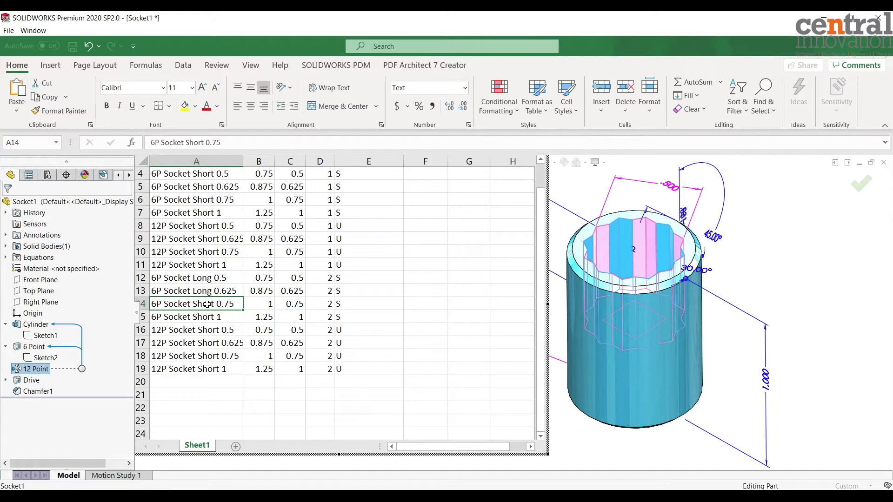
{"action": "double_click", "coordinate": [199, 305]}
{"action": "left_click_drag", "start_coordinate": [198, 305], "coordinate": [217, 302]}
{"action": "type", "text": "Long"}
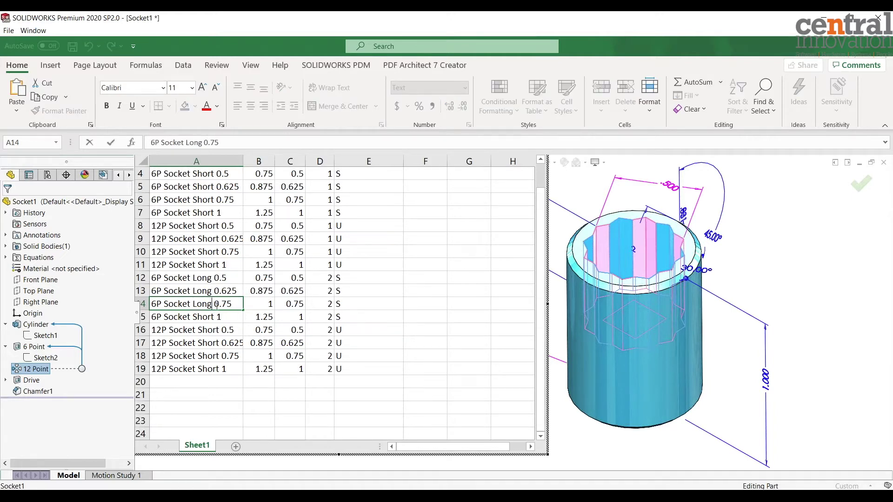
{"action": "key", "text": "Return"}
{"action": "double_click", "coordinate": [195, 316]}
{"action": "left_click_drag", "start_coordinate": [195, 316], "coordinate": [215, 317]}
{"action": "type", "text": "Long"}
{"action": "key", "text": "Return"}
Step: Rename the configurations in A16 and A17 as 12P Socket Long 0.5 and 12P Socket Long 0.625
{"action": "double_click", "coordinate": [198, 330]}
{"action": "left_click_drag", "start_coordinate": [198, 329], "coordinate": [220, 330]}
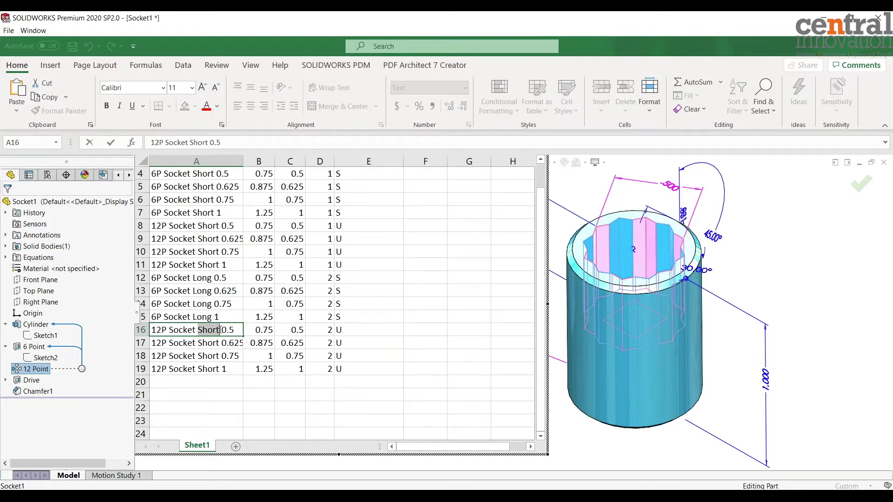
{"action": "type", "text": "Long"}
{"action": "key", "text": "Return"}
{"action": "double_click", "coordinate": [203, 343]}
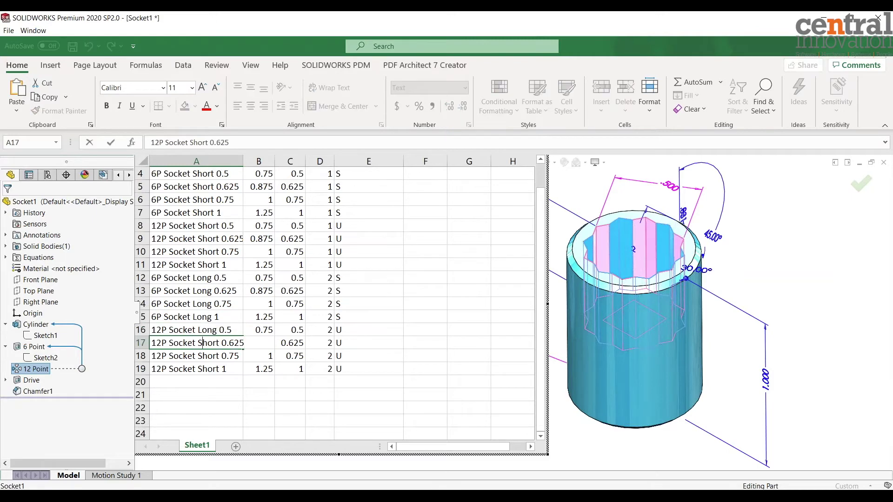
{"action": "left_click_drag", "start_coordinate": [200, 340], "coordinate": [215, 341]}
{"action": "type", "text": "Long"}
{"action": "key", "text": "Return"}
Step: Rename the configurations in A18 and A19 as 12P Socket Long 0.75 and 12P Socket Long 1
{"action": "double_click", "coordinate": [211, 358]}
{"action": "left_click_drag", "start_coordinate": [198, 357], "coordinate": [220, 356]}
{"action": "type", "text": "Long"}
{"action": "key", "text": "Return"}
{"action": "double_click", "coordinate": [201, 368]}
{"action": "left_click_drag", "start_coordinate": [197, 368], "coordinate": [220, 368]}
{"action": "type", "text": "Long"}
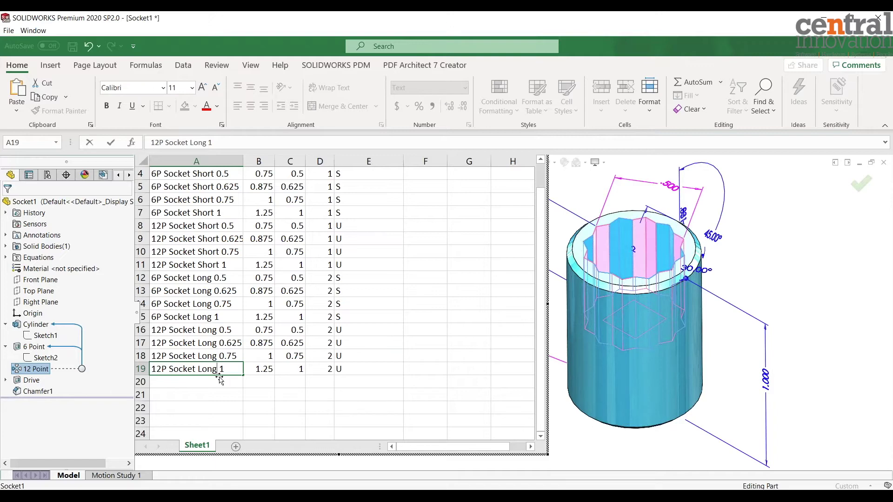
{"action": "left_click", "coordinate": [391, 418]}
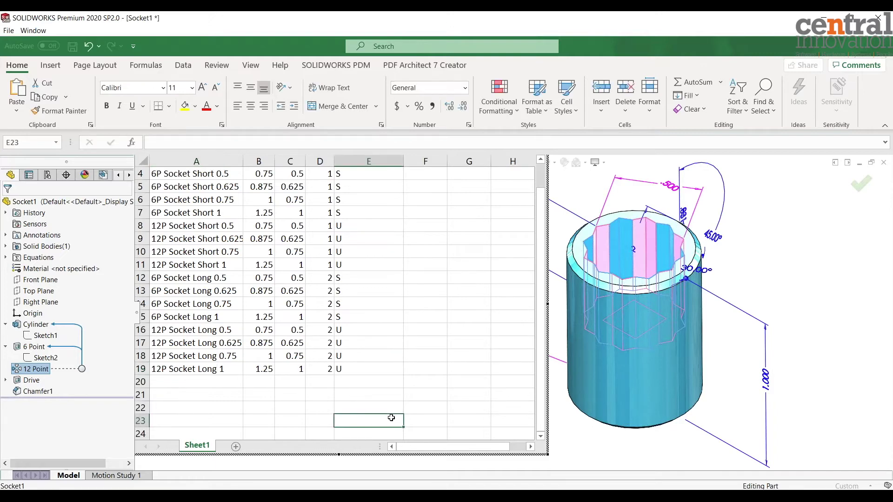
Step: Finish editing the design table to generate the short and long socket configurations in the part
{"action": "scroll", "coordinate": [395, 309], "scroll_direction": "up", "scroll_amount": 1}
{"action": "scroll", "coordinate": [400, 320], "scroll_direction": "down", "scroll_amount": 1}
{"action": "left_click", "coordinate": [586, 444]}
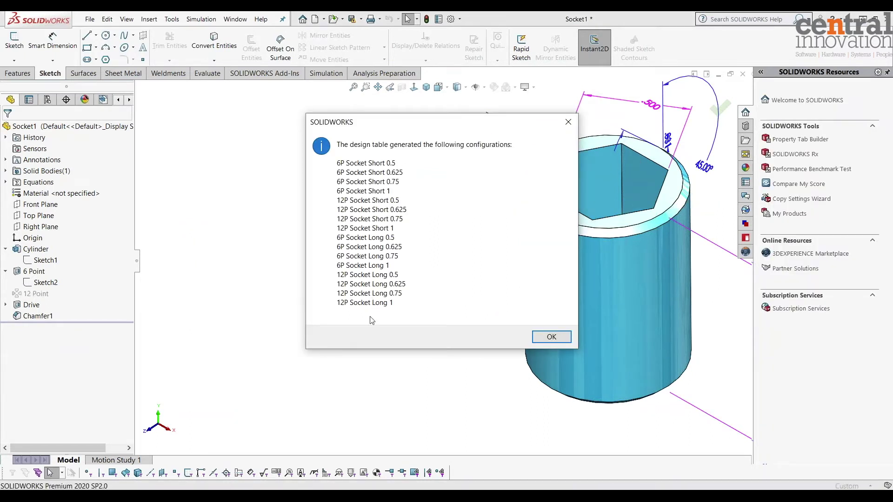
{"action": "left_click", "coordinate": [550, 337]}
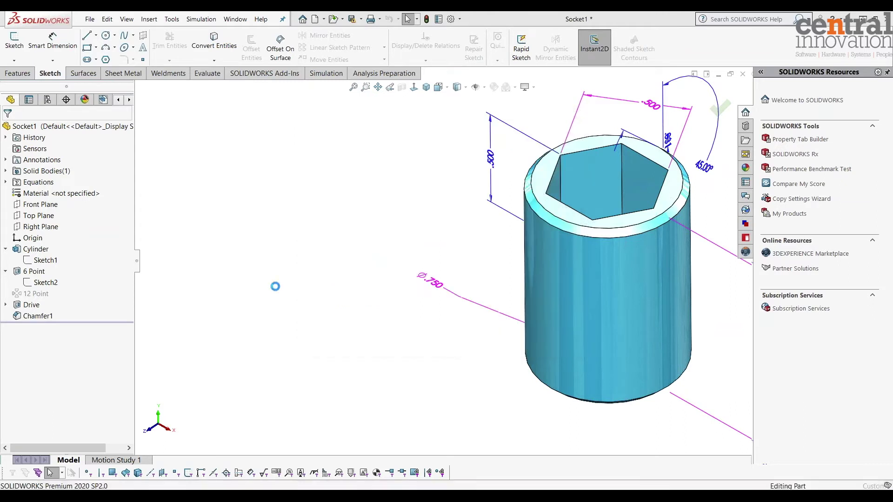
Step: Activate the 12P Socket Long 0.5 configuration from the part's configuration list and fit the model in view
{"action": "left_click", "coordinate": [47, 100]}
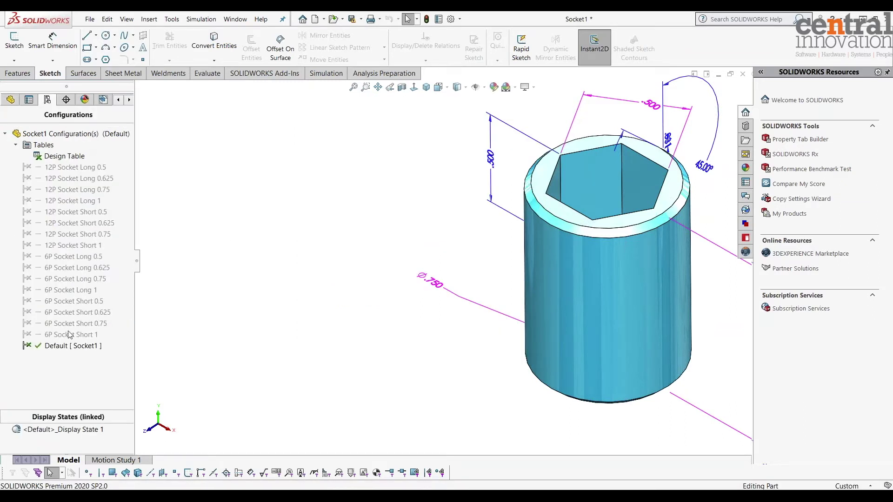
{"action": "double_click", "coordinate": [58, 169]}
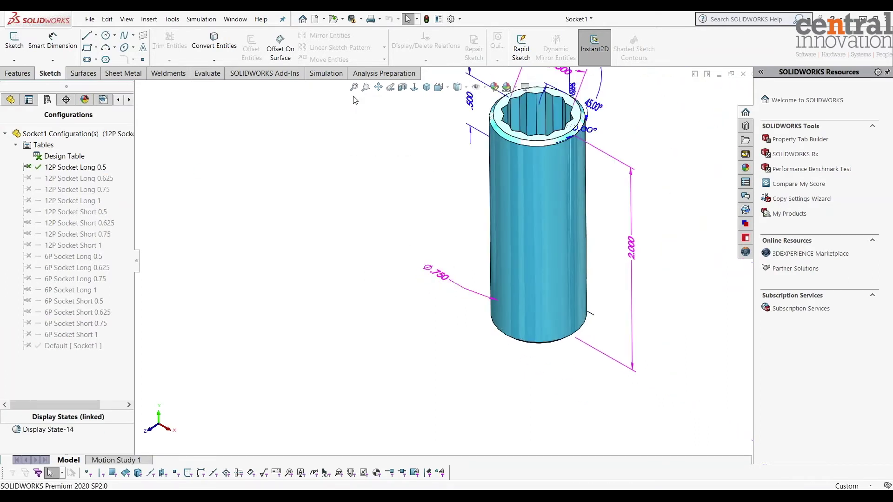
{"action": "left_click", "coordinate": [353, 87]}
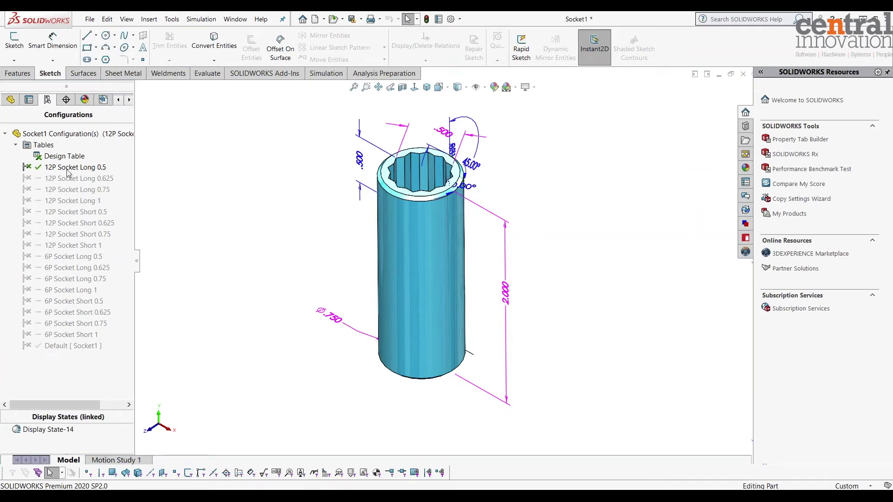
Step: Activate the 6P Socket Short 1 configuration and move its AcrossFlats dimension farther away from the socket
{"action": "left_click", "coordinate": [59, 336]}
{"action": "left_click", "coordinate": [58, 336]}
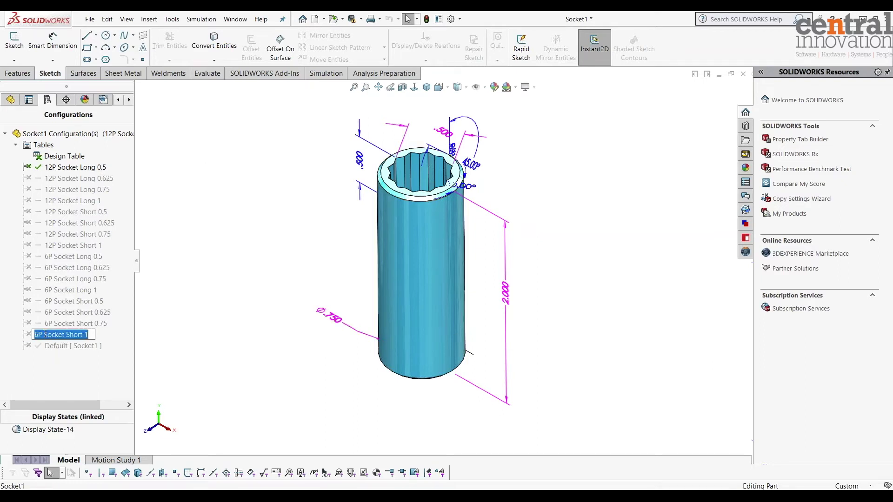
{"action": "left_click", "coordinate": [222, 325]}
{"action": "double_click", "coordinate": [38, 335]}
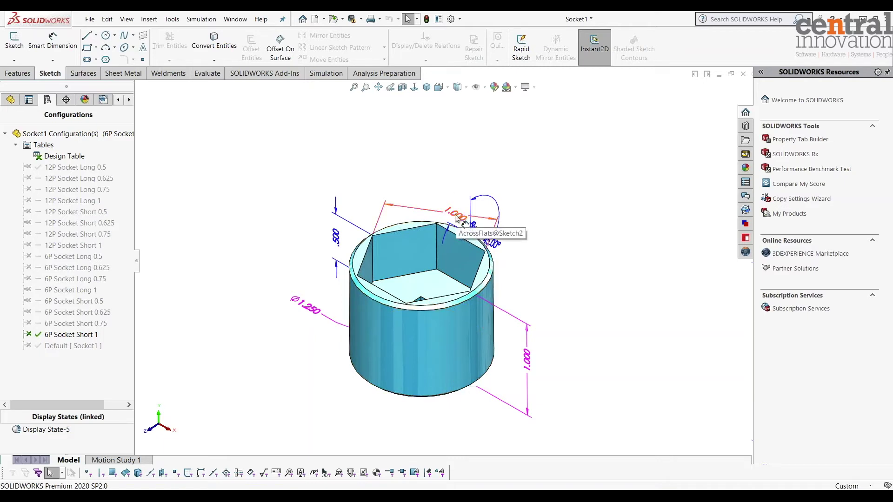
{"action": "left_click_drag", "start_coordinate": [456, 218], "coordinate": [468, 171]}
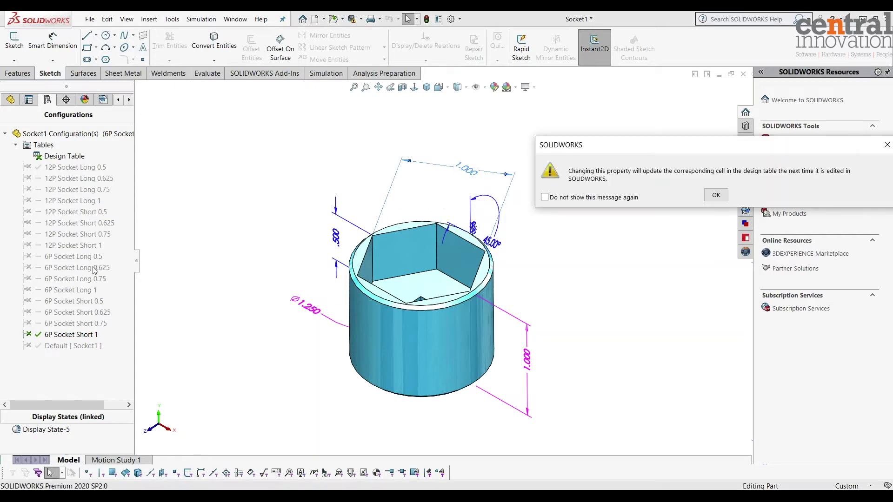
Step: Leave the dimension's properties and activate the 12P Socket Short 1 configuration to check its twelve-point opening
{"action": "left_click", "coordinate": [718, 196]}
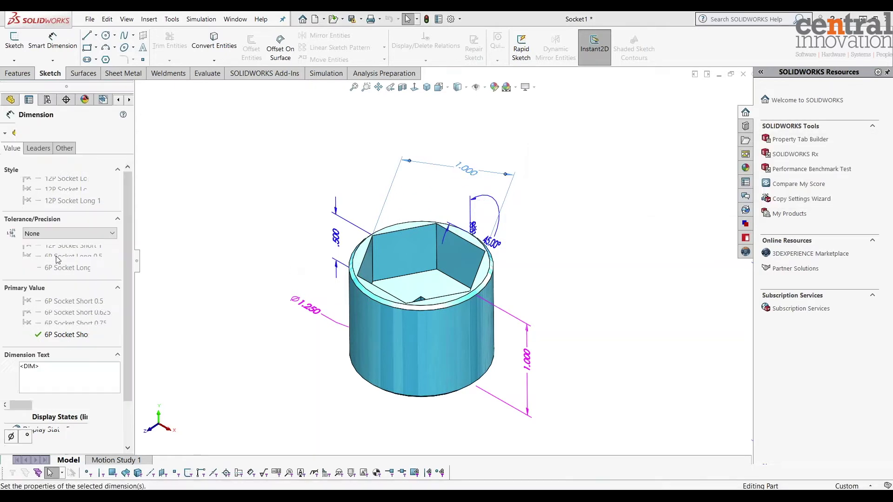
{"action": "left_click", "coordinate": [10, 133]}
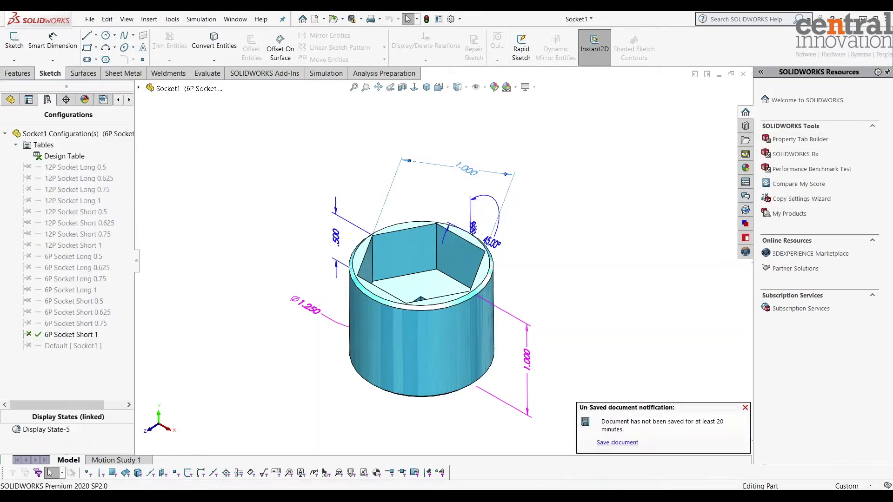
{"action": "double_click", "coordinate": [55, 245]}
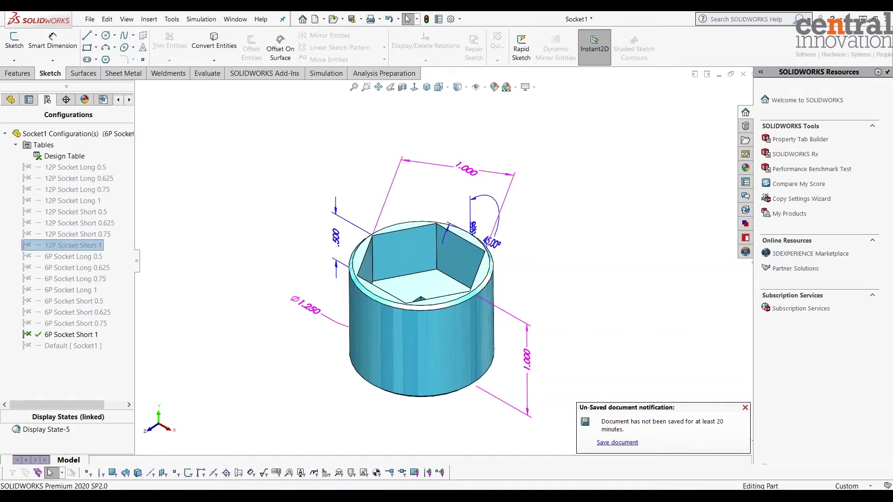
{"action": "double_click", "coordinate": [70, 269]}
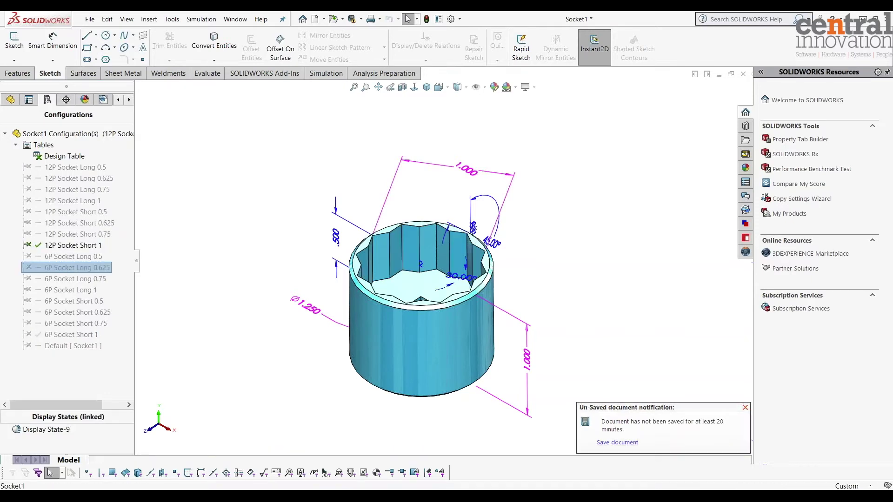
{"action": "double_click", "coordinate": [67, 247]}
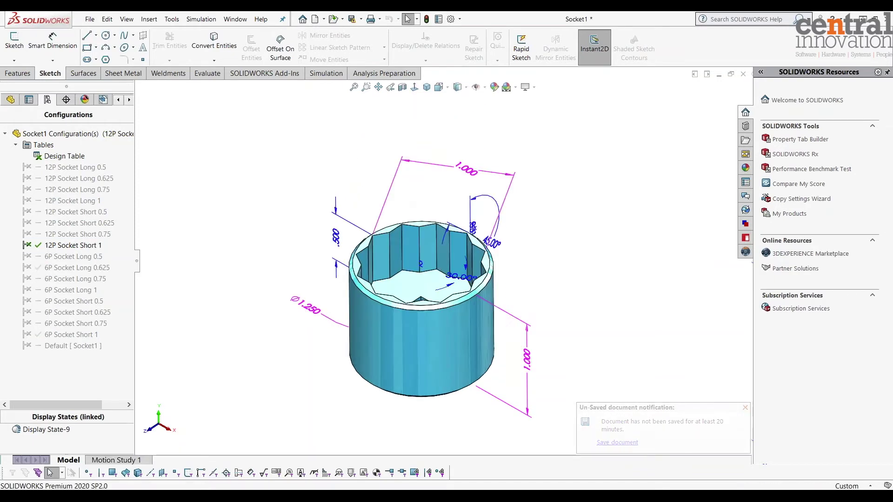
{"action": "right_click", "coordinate": [68, 246]}
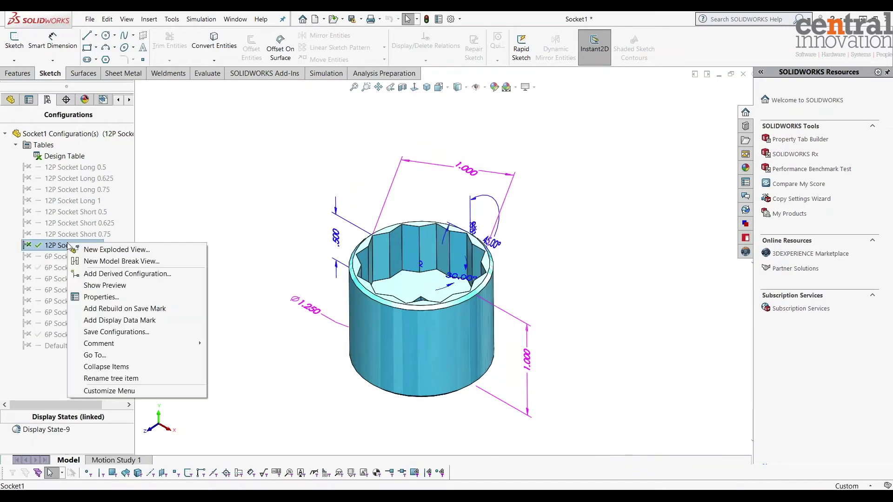
{"action": "left_click", "coordinate": [215, 205]}
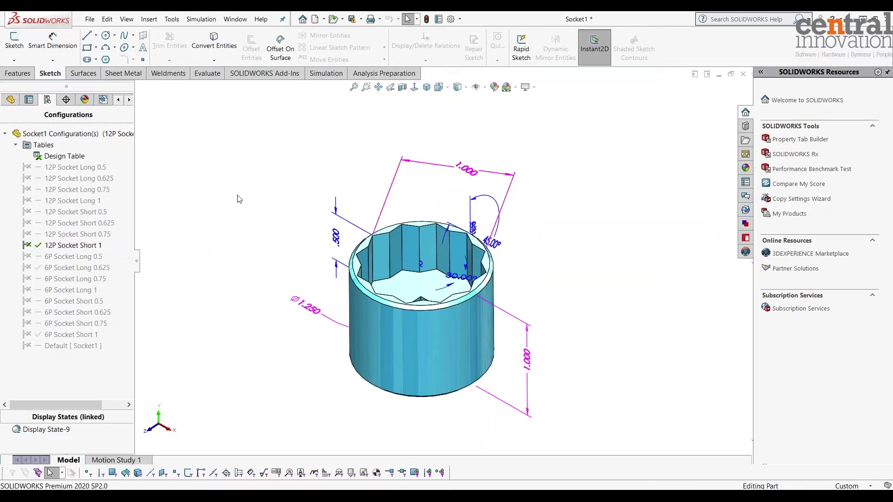
Step: Activate the 6P Socket Long 0.5 configuration to check the long six-point socket
{"action": "left_click", "coordinate": [80, 259]}
{"action": "left_click", "coordinate": [33, 260]}
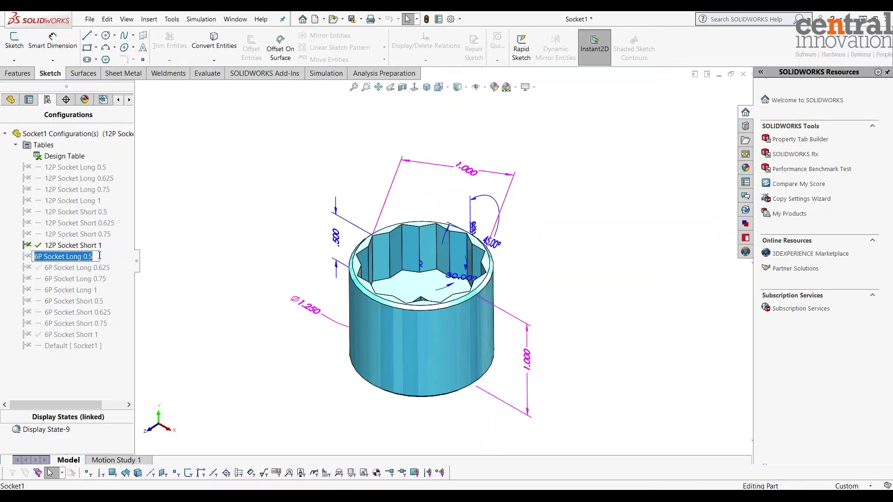
{"action": "left_click", "coordinate": [182, 239]}
{"action": "left_click", "coordinate": [34, 255]}
{"action": "double_click", "coordinate": [33, 257]}
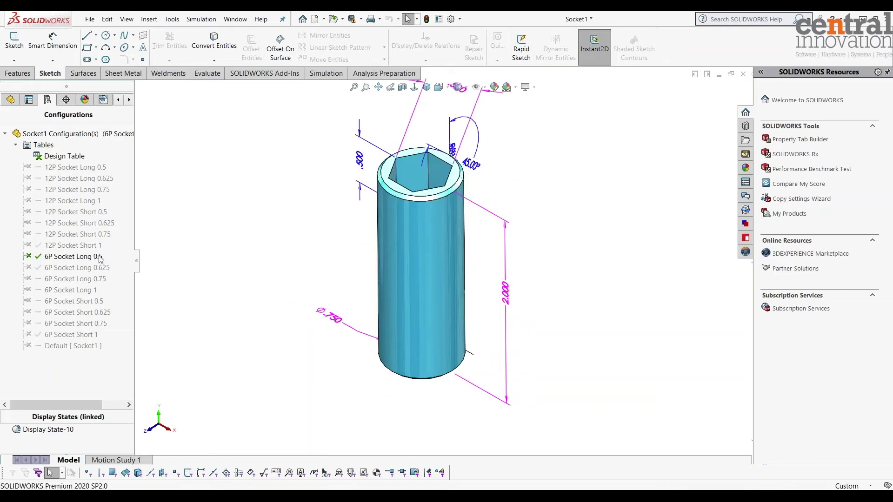
Step: Compare the 12P Socket Short 1 and 12P Socket Short 0.5 configurations, leaving 12P Socket Short 1 active
{"action": "left_click", "coordinate": [57, 245]}
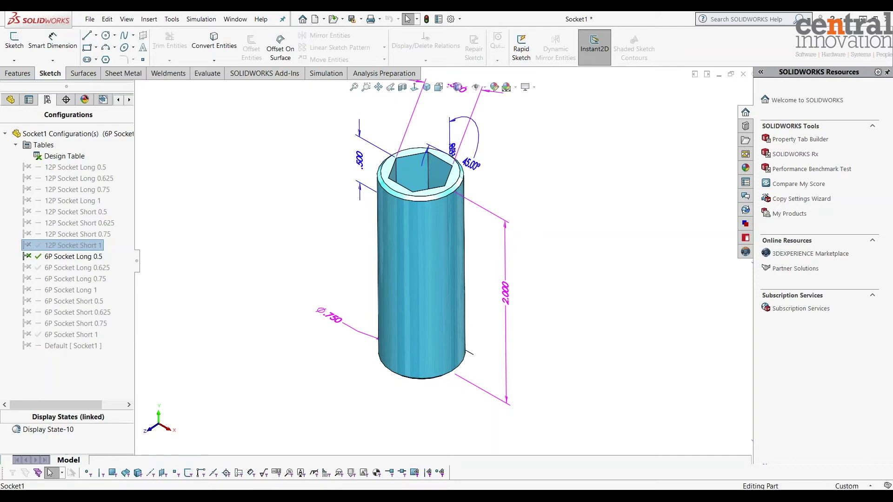
{"action": "double_click", "coordinate": [58, 247]}
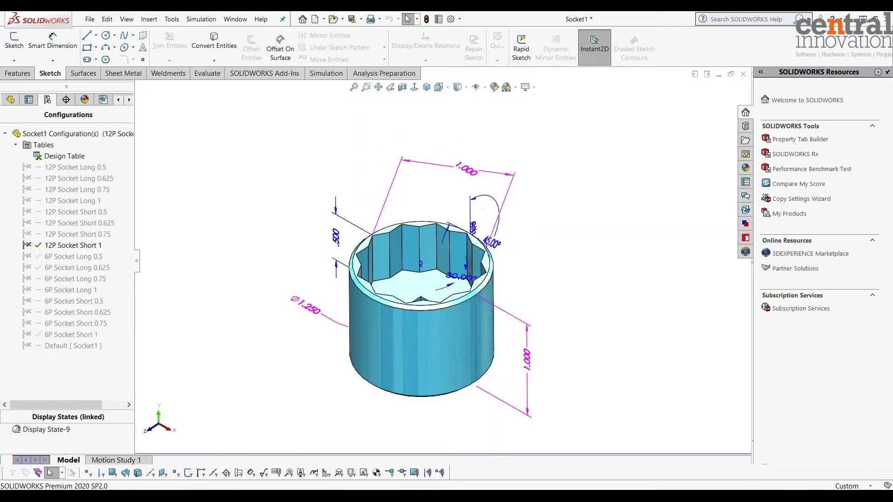
{"action": "double_click", "coordinate": [60, 212]}
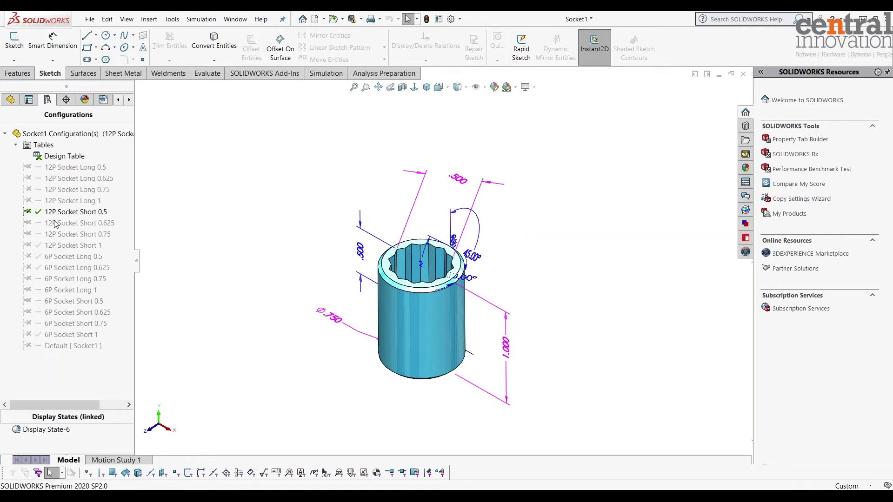
{"action": "left_click", "coordinate": [65, 246]}
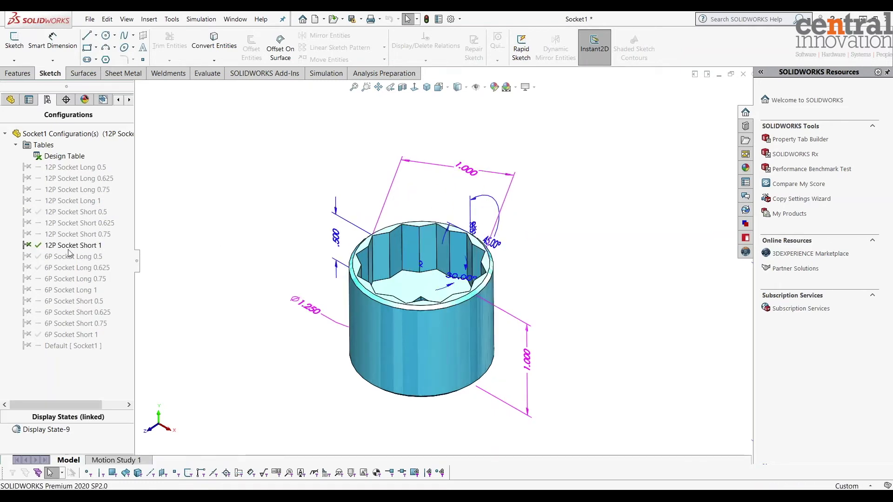
Step: Reopen the design table without adding new parameters, examine the 12P Socket Short 1 row and its B11 formula, and close the table
{"action": "right_click", "coordinate": [47, 158]}
{"action": "left_click", "coordinate": [83, 173]}
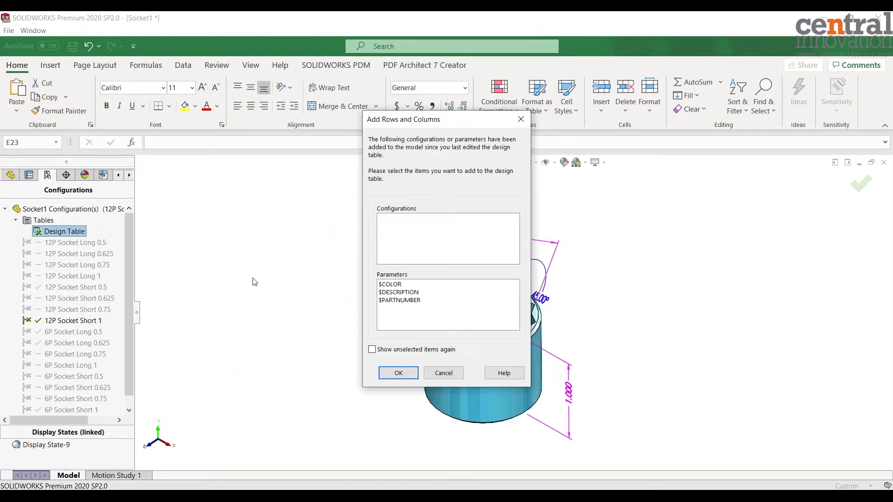
{"action": "left_click", "coordinate": [452, 374]}
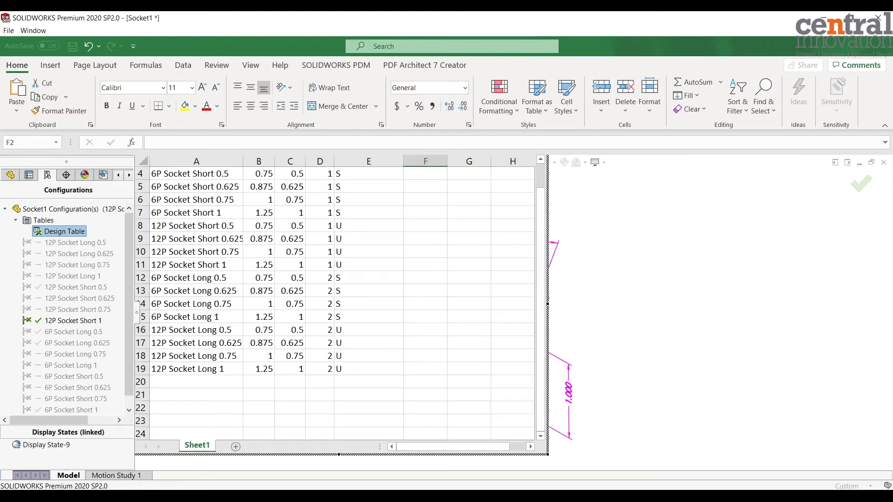
{"action": "left_click", "coordinate": [172, 254]}
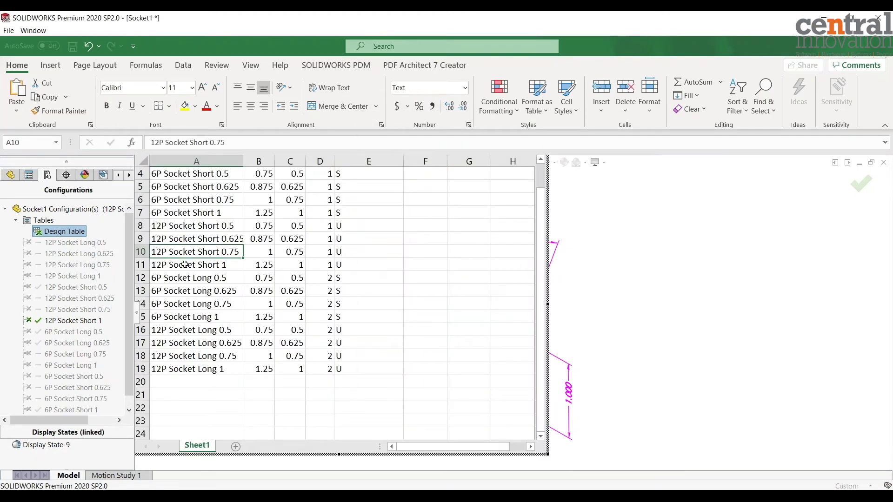
{"action": "left_click", "coordinate": [217, 265]}
{"action": "left_click", "coordinate": [260, 265]}
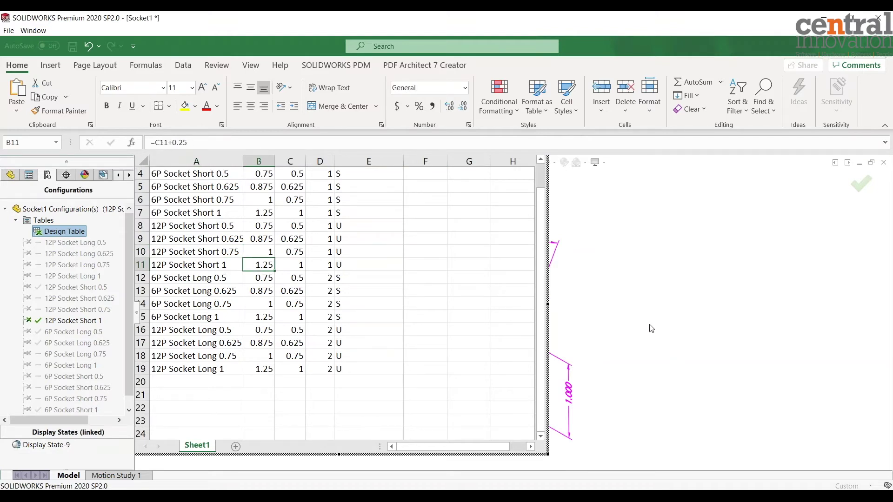
{"action": "left_click", "coordinate": [649, 305]}
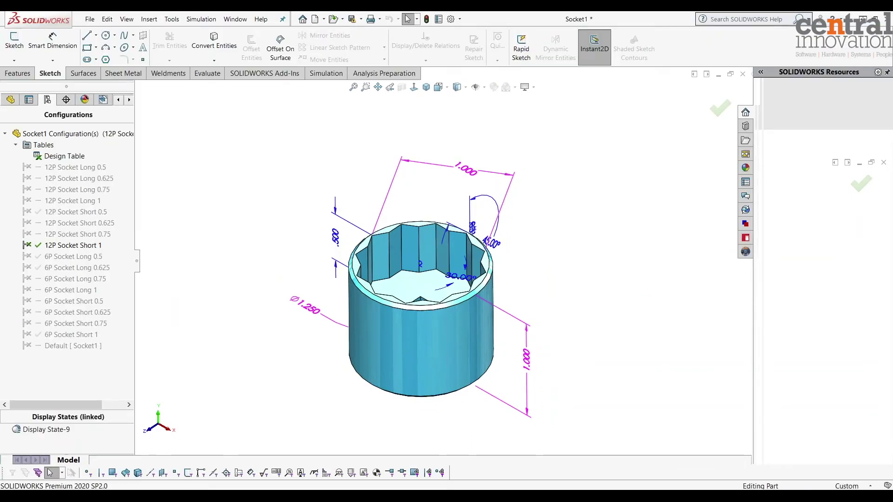
Step: Close the Socket1 part and save all modified documents
{"action": "left_click", "coordinate": [354, 88]}
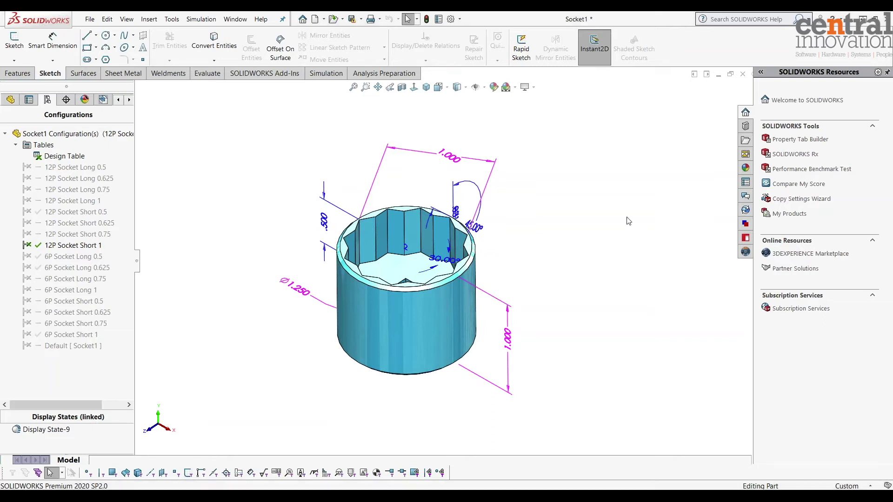
{"action": "left_click", "coordinate": [743, 74]}
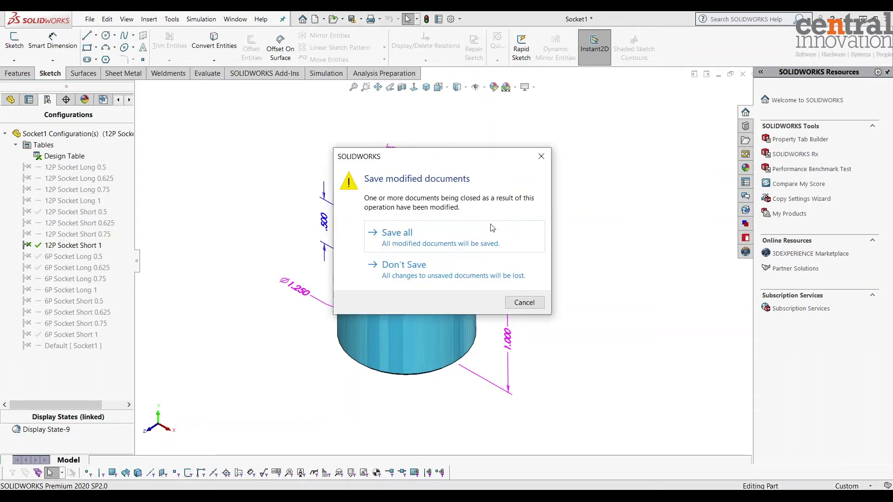
{"action": "left_click", "coordinate": [415, 242]}
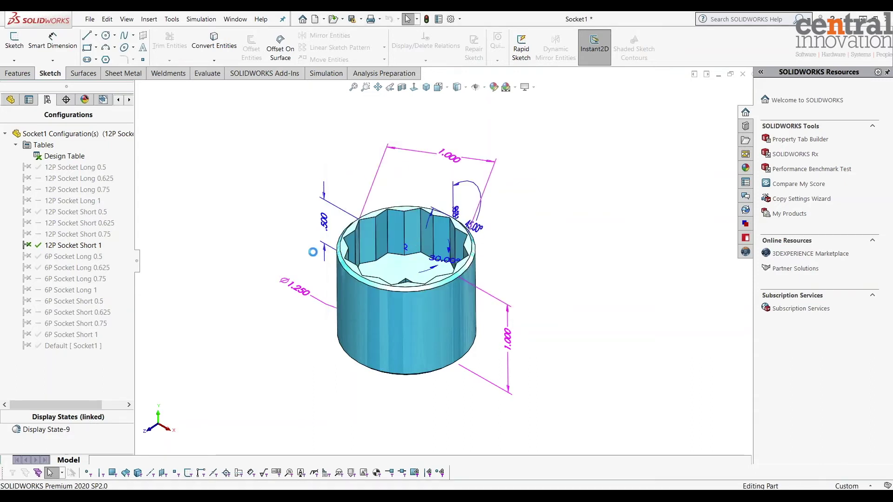
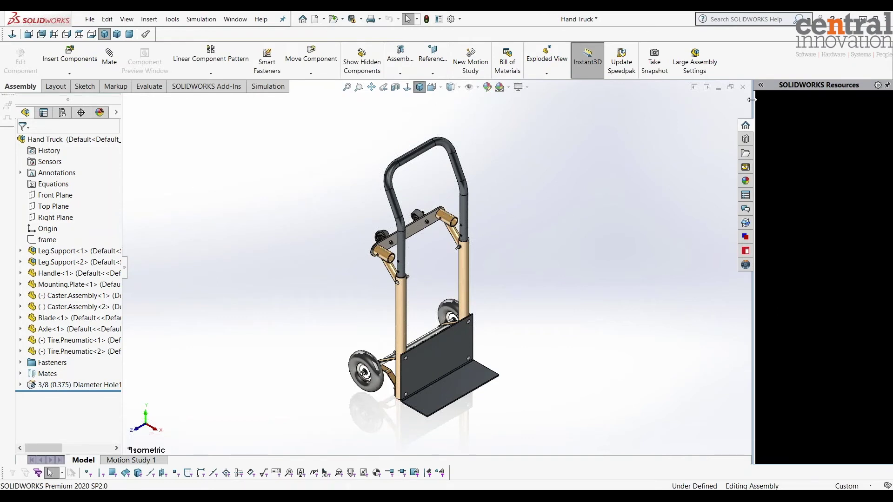
Step: Examine the Hand Truck assembly up close where the handle slides into the leg support's lower pipe
{"action": "left_click_drag", "start_coordinate": [754, 101], "coordinate": [878, 99]}
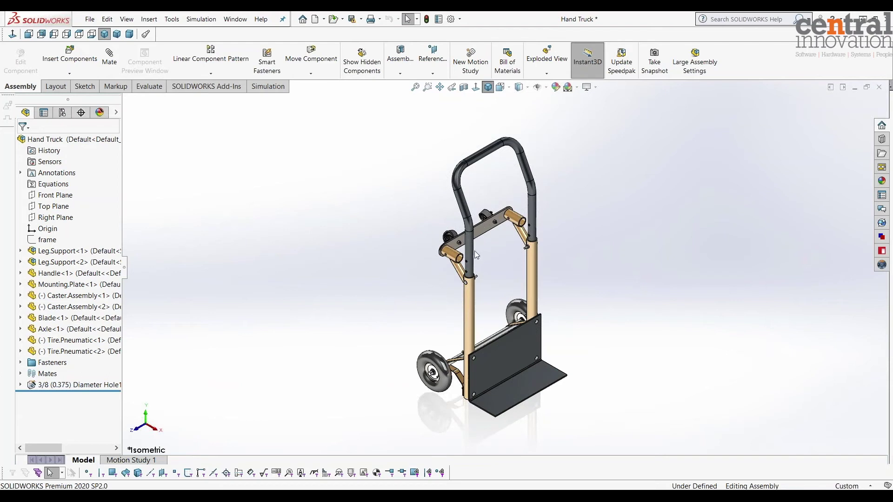
{"action": "left_click", "coordinate": [428, 87]}
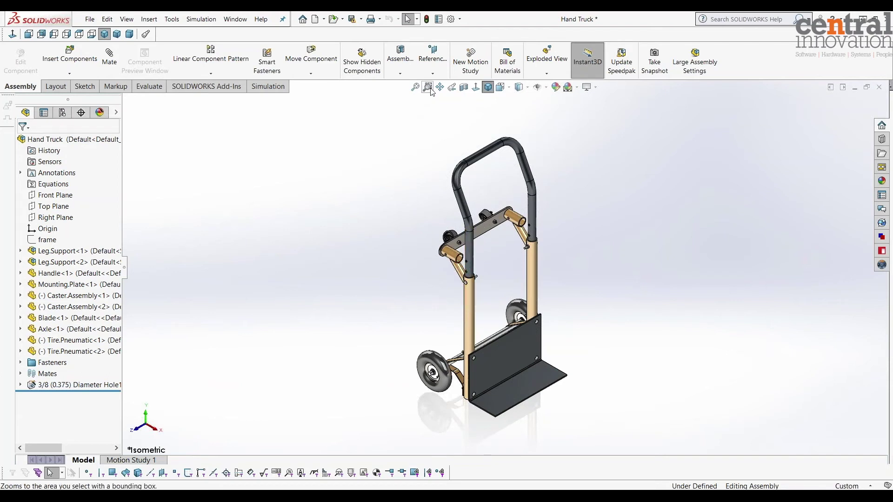
{"action": "left_click_drag", "start_coordinate": [324, 143], "coordinate": [471, 319]}
{"action": "right_click", "coordinate": [249, 240]}
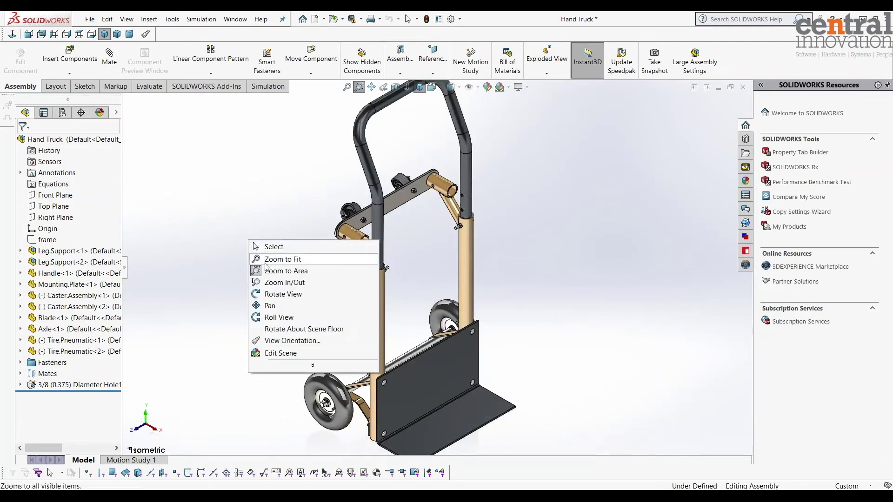
{"action": "left_click", "coordinate": [285, 270]}
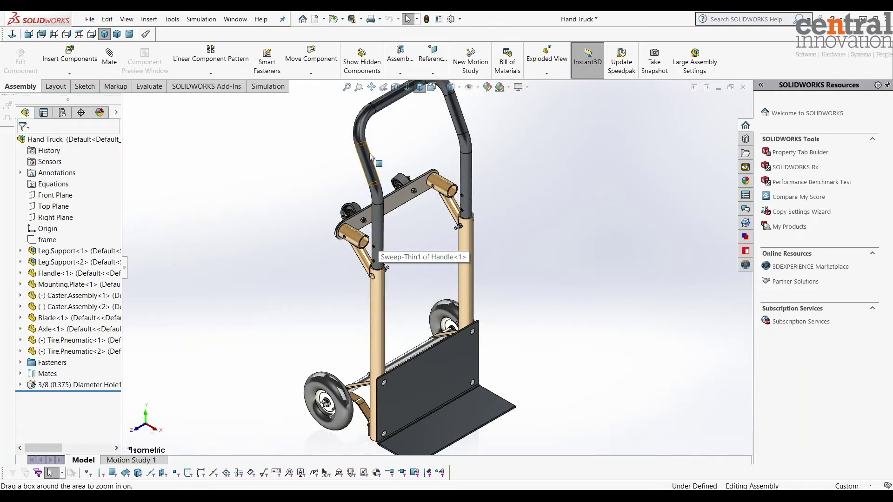
{"action": "left_click", "coordinate": [360, 87]}
{"action": "left_click_drag", "start_coordinate": [307, 217], "coordinate": [475, 386]}
{"action": "right_click", "coordinate": [306, 260]}
{"action": "left_click", "coordinate": [330, 267]}
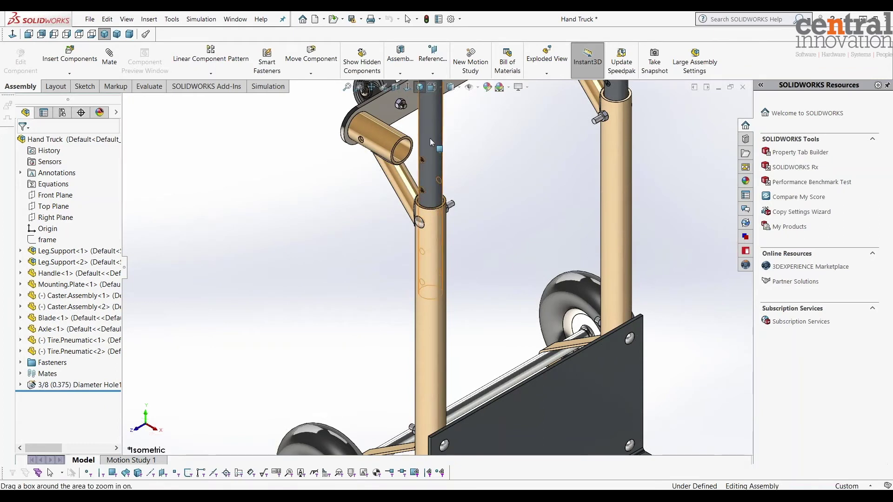
Step: Identify the handle tube and the lower pipe of the leg support by selecting each, and clear the selection
{"action": "left_click", "coordinate": [430, 139]}
{"action": "scroll", "coordinate": [400, 314], "scroll_direction": "up", "scroll_amount": 1}
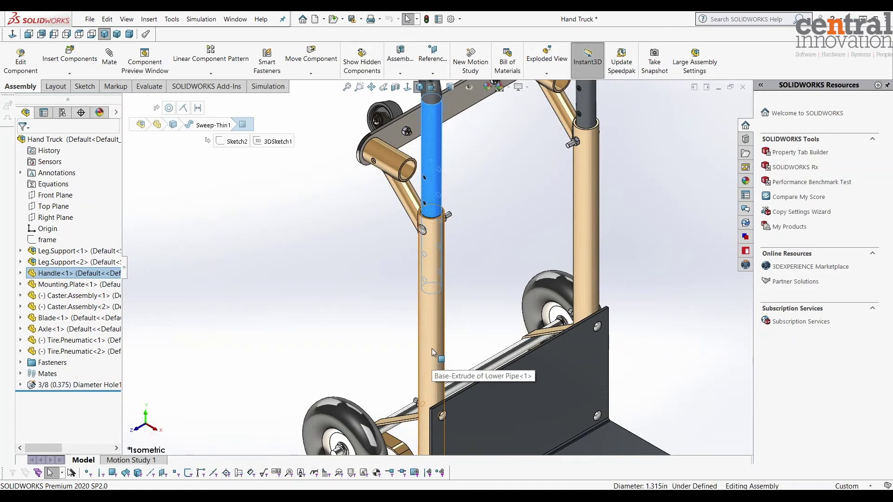
{"action": "left_click", "coordinate": [434, 319]}
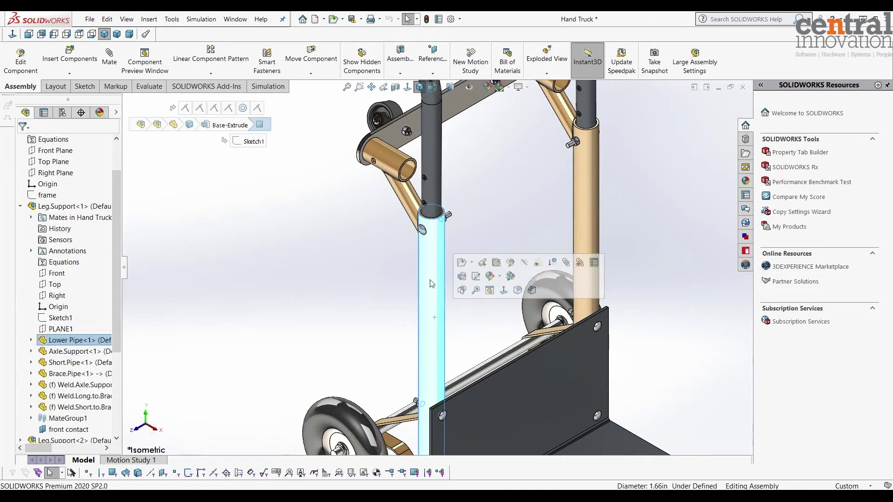
{"action": "left_click", "coordinate": [372, 225]}
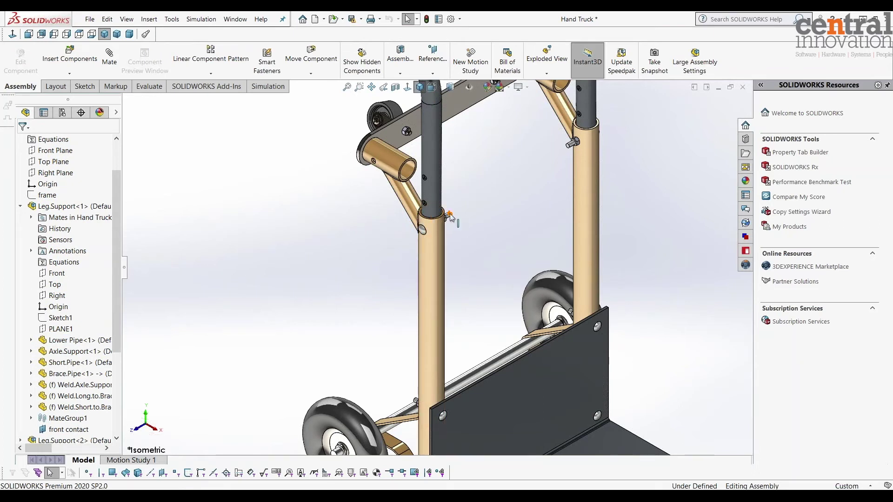
Step: Locate the Handle component in the assembly tree and list its mates in Hand Truck
{"action": "left_click", "coordinate": [428, 187]}
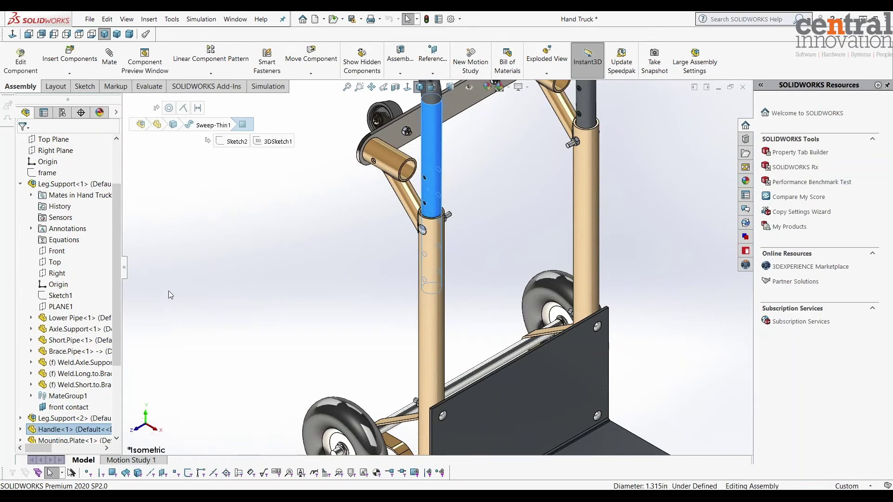
{"action": "left_click", "coordinate": [20, 184]}
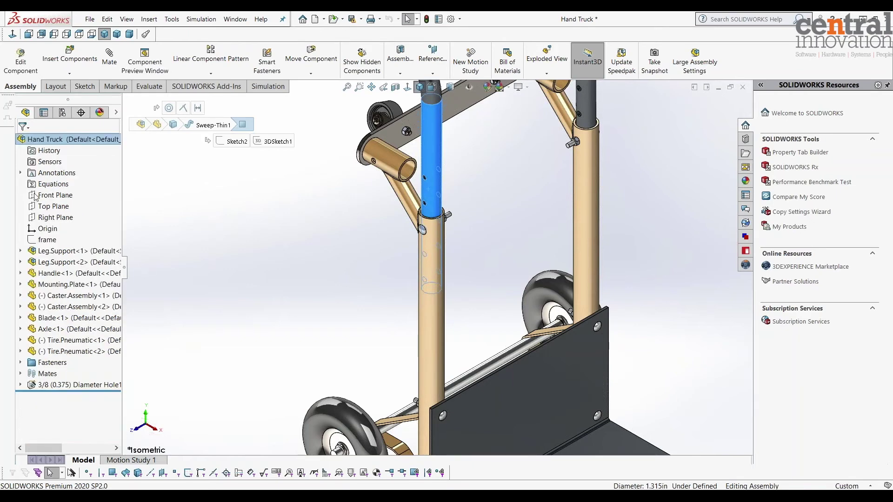
{"action": "left_click", "coordinate": [21, 274]}
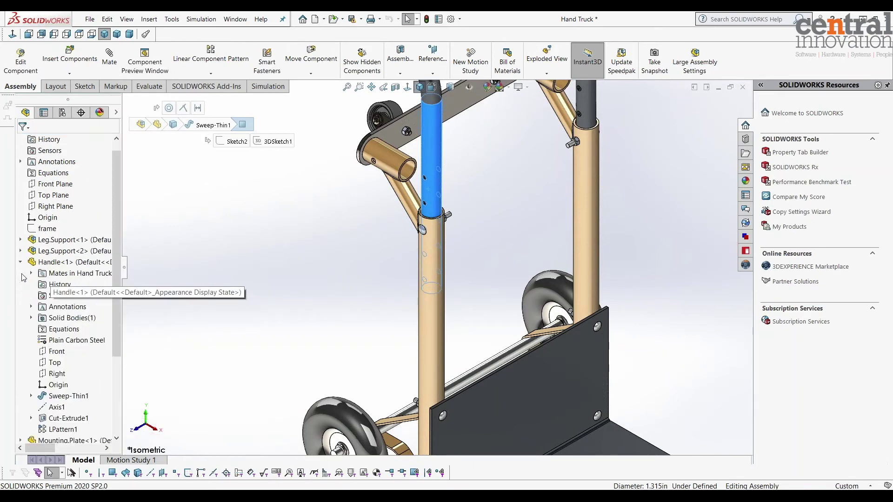
{"action": "left_click", "coordinate": [46, 265]}
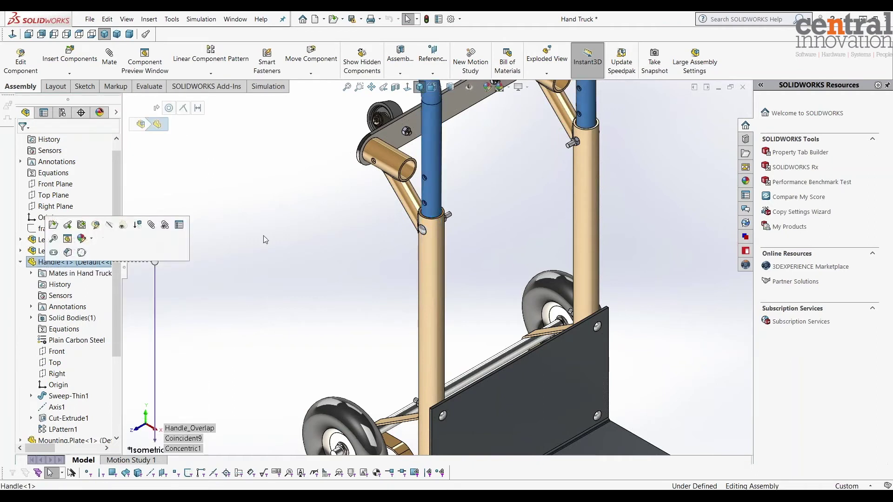
{"action": "left_click", "coordinate": [32, 274]}
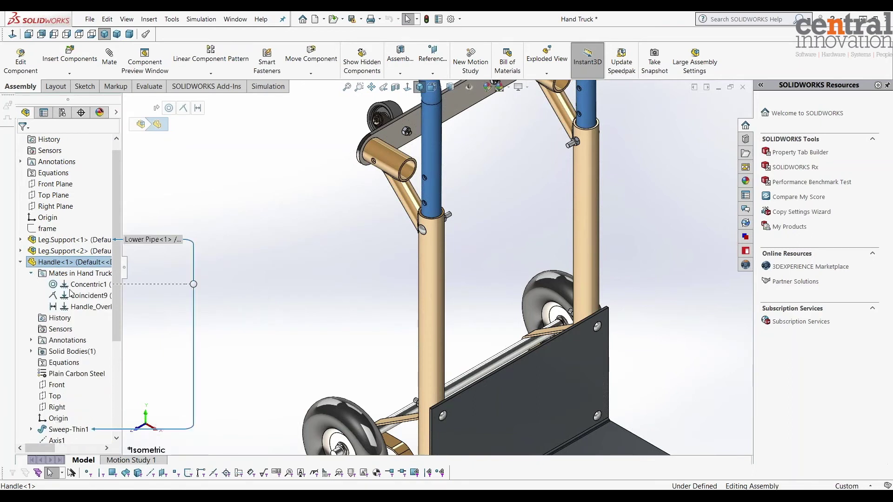
Step: Widen the assembly tree and inspect the handle's Concentric1, Coincident9 and Handle_Overlap mates one after another
{"action": "left_click_drag", "start_coordinate": [155, 269], "coordinate": [182, 268]}
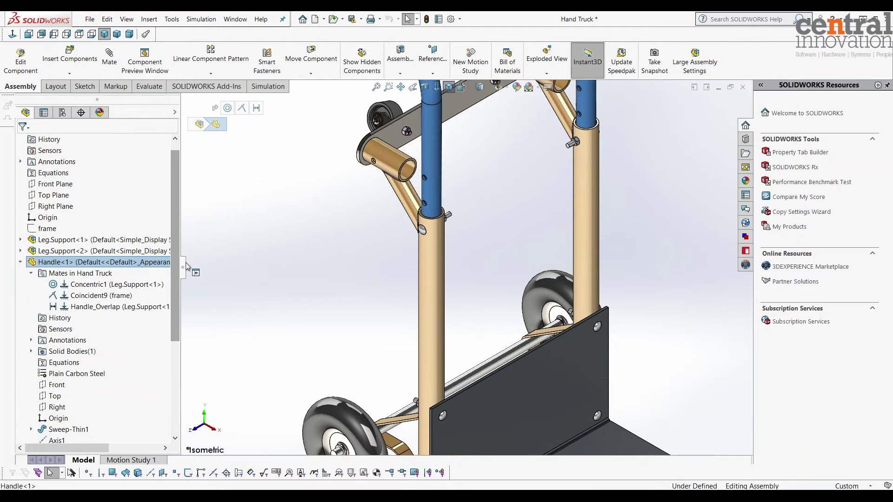
{"action": "left_click", "coordinate": [94, 285]}
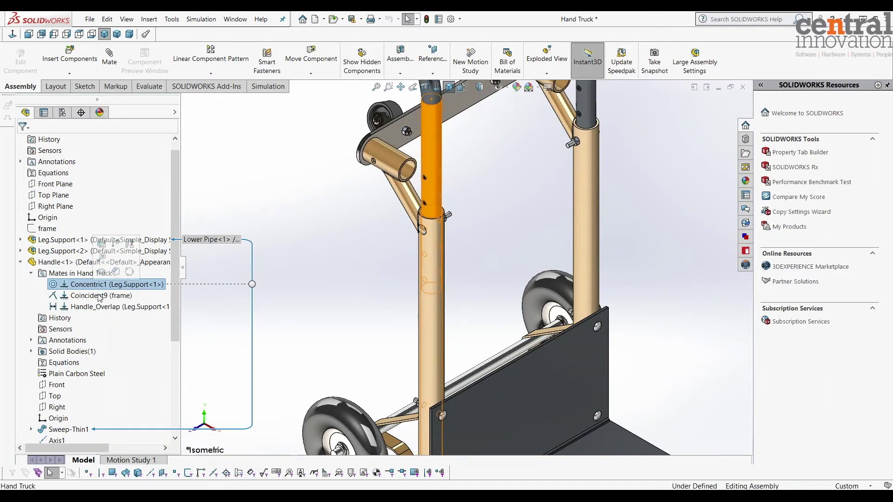
{"action": "left_click", "coordinate": [100, 296]}
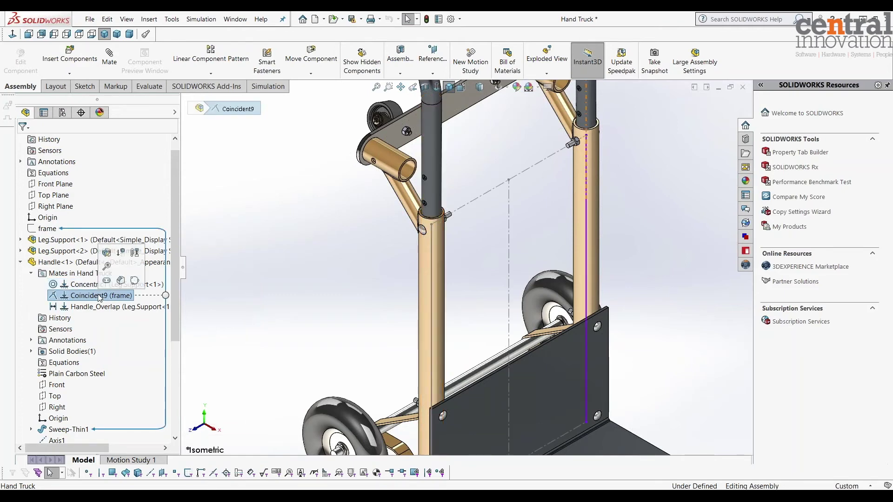
{"action": "left_click", "coordinate": [103, 308]}
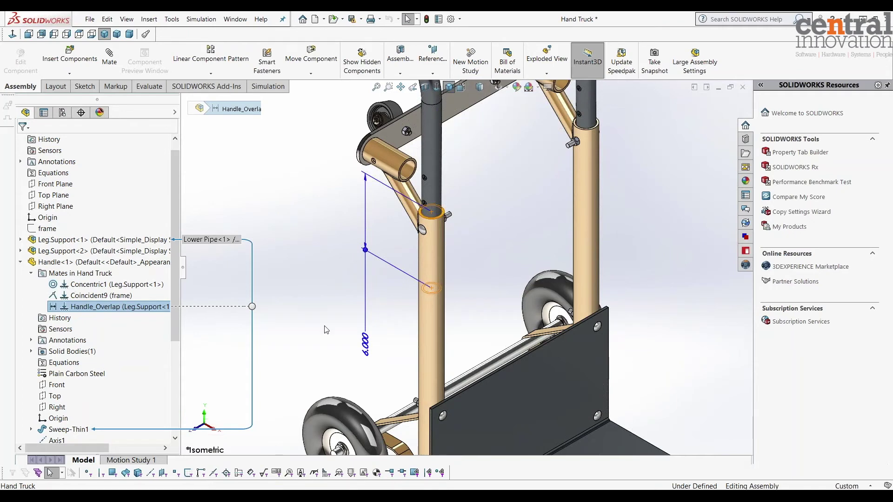
Step: Reposition the Handle_Overlap distance dimension beside the top of the lower pipe, and reselect the mate to inspect it
{"action": "left_click_drag", "start_coordinate": [366, 350], "coordinate": [370, 218]}
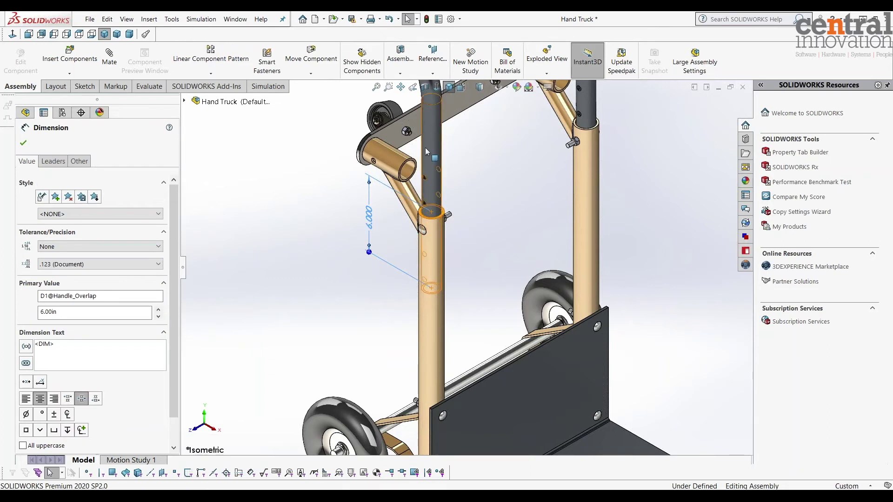
{"action": "left_click", "coordinate": [23, 143]}
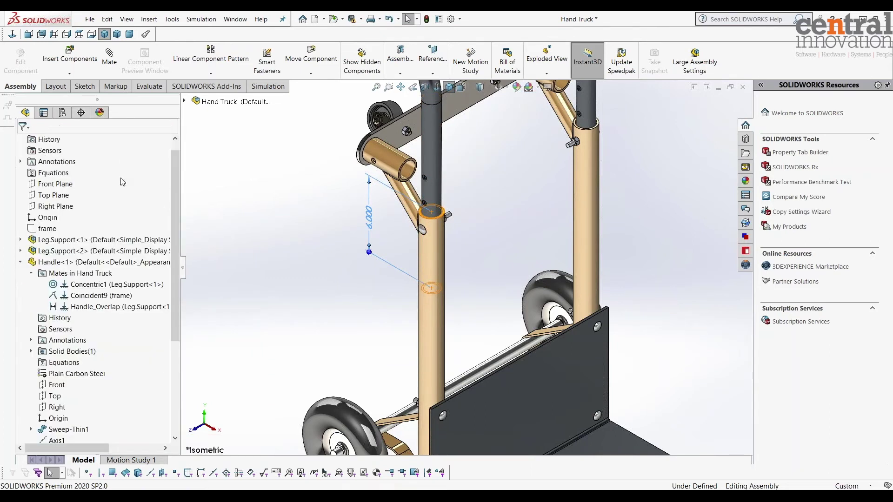
{"action": "left_click", "coordinate": [85, 307]}
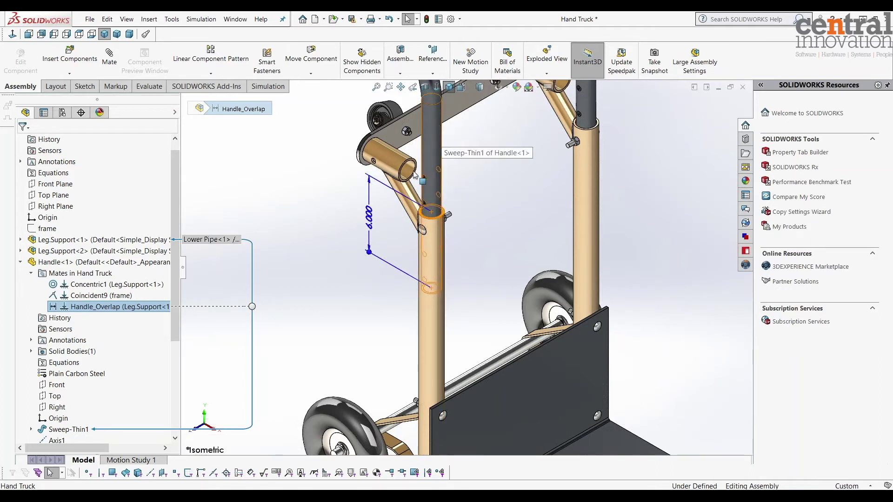
Step: Collapse the handle's mates, identify its Cut-Extrude1 holes and LPattern1 hole pattern, and display the pattern's dimensions
{"action": "left_click", "coordinate": [32, 274]}
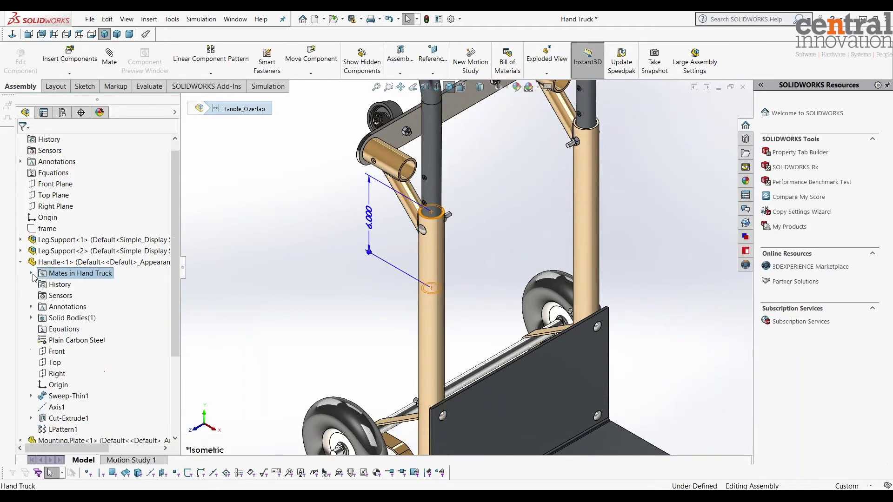
{"action": "left_click_drag", "start_coordinate": [170, 317], "coordinate": [173, 348]}
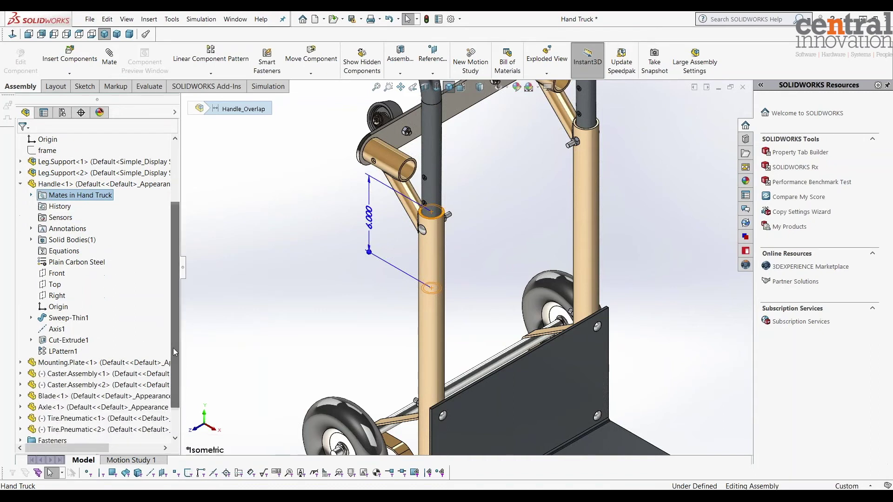
{"action": "left_click", "coordinate": [57, 341]}
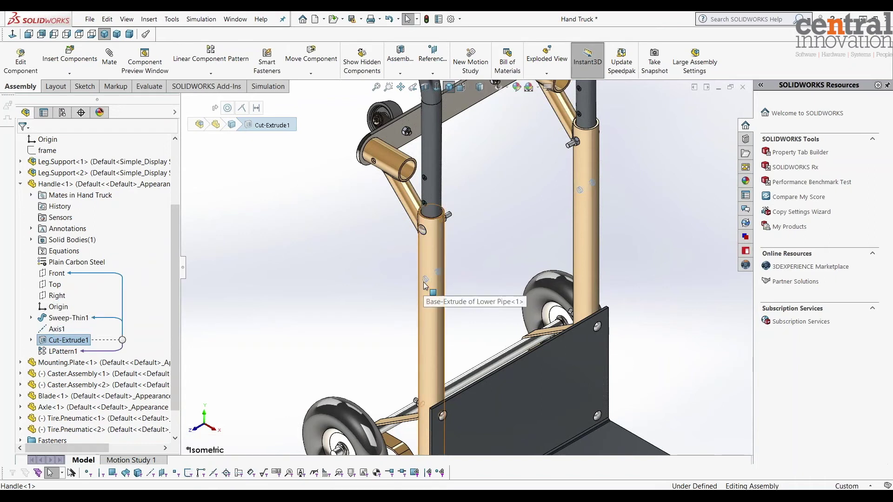
{"action": "left_click", "coordinate": [62, 353]}
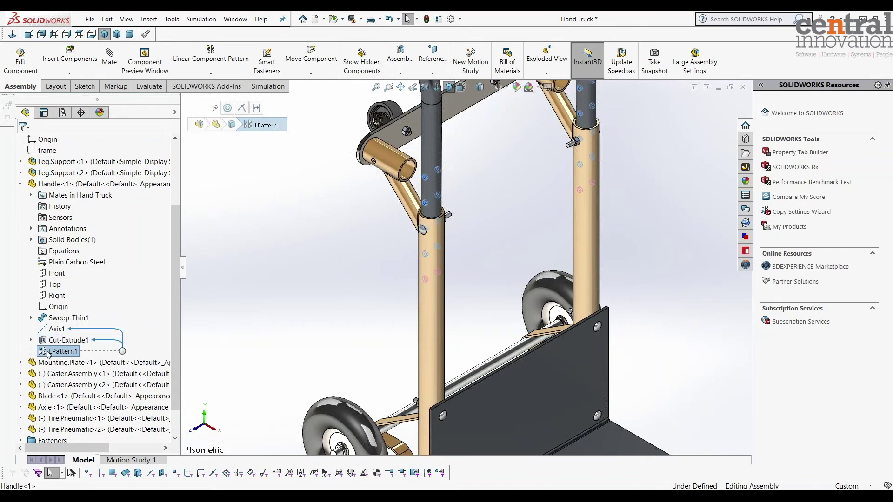
{"action": "double_click", "coordinate": [48, 351]}
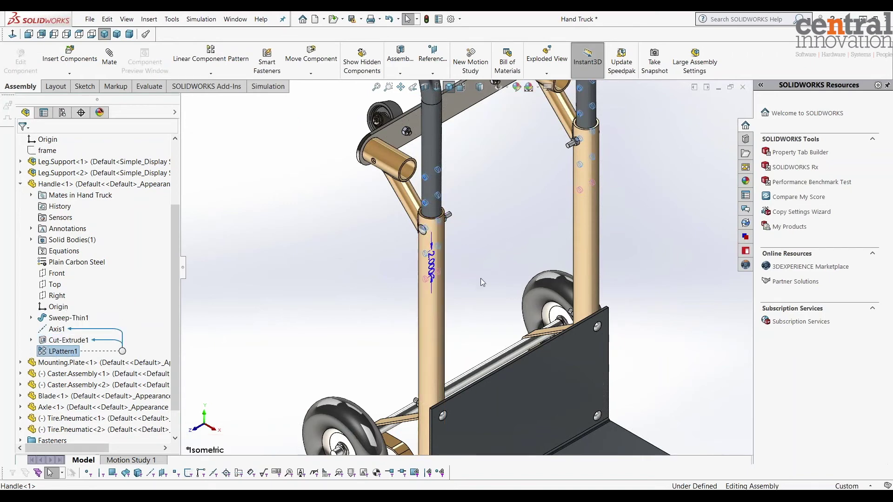
Step: Move the LPattern1 hole spacing dimension clear of the lower pipe, and select it to examine the spacing
{"action": "left_click_drag", "start_coordinate": [432, 261], "coordinate": [503, 252]}
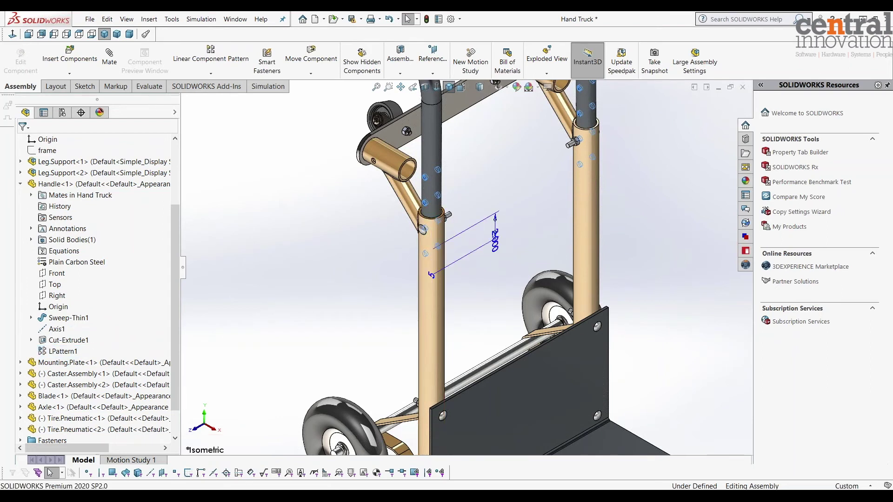
{"action": "left_click", "coordinate": [501, 250]}
{"action": "left_click_drag", "start_coordinate": [431, 278], "coordinate": [440, 253]}
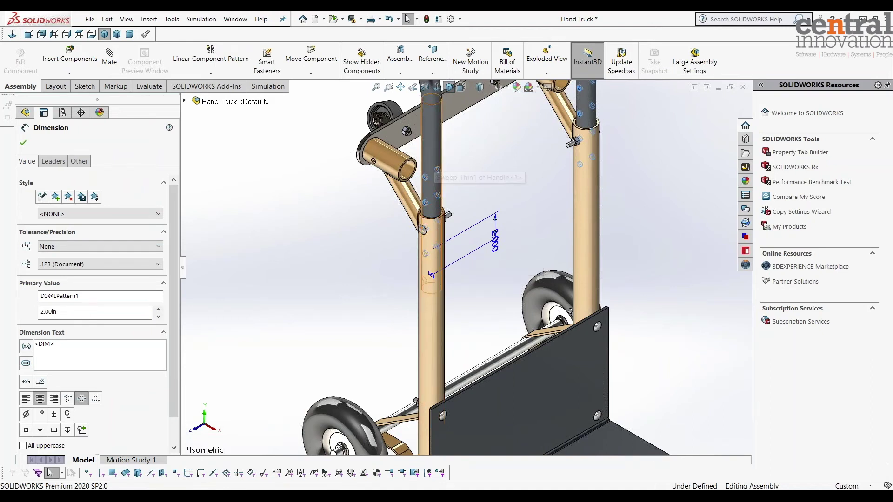
Step: Move the D3@LPattern1 hole-spacing dimension closer to the handle tube and accept the dimension properties
{"action": "left_click_drag", "start_coordinate": [496, 236], "coordinate": [482, 231]}
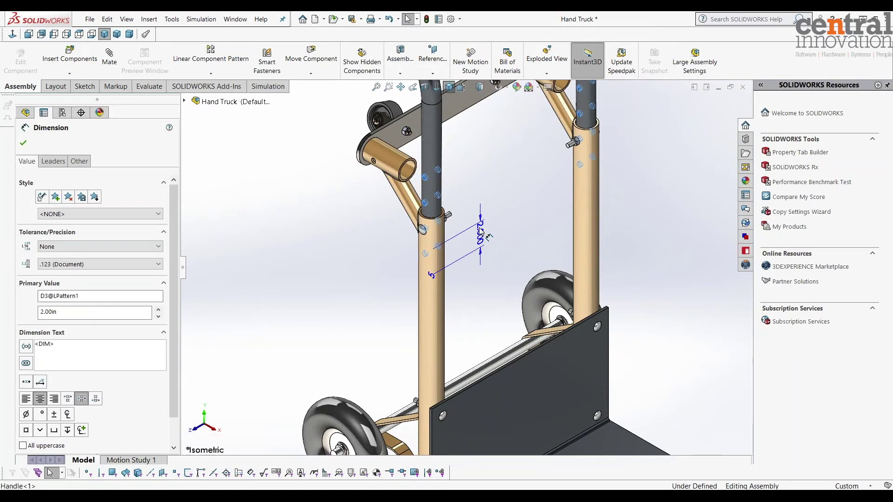
{"action": "left_click_drag", "start_coordinate": [483, 234], "coordinate": [485, 238]}
{"action": "left_click", "coordinate": [23, 143]}
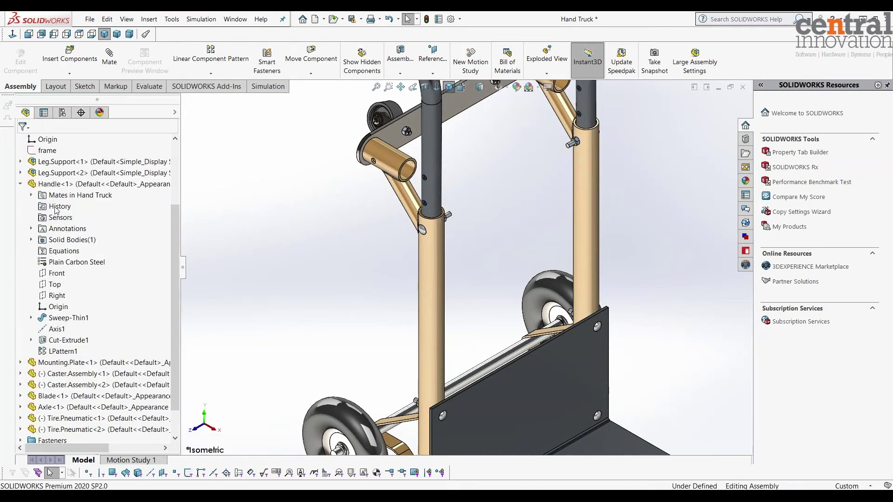
Step: Examine the Handle_Overlap distance mate among the handle's mates, viewing the overlap where the handle enters the lower pipe
{"action": "left_click", "coordinate": [32, 195]}
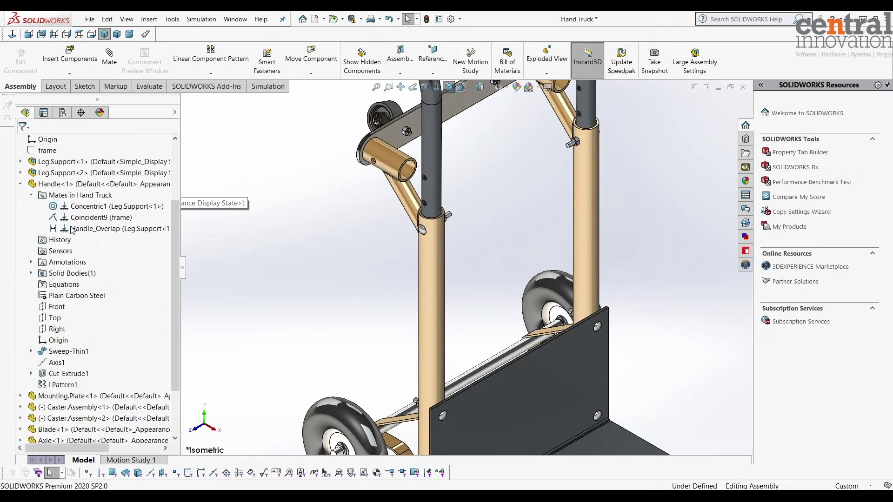
{"action": "left_click", "coordinate": [107, 229]}
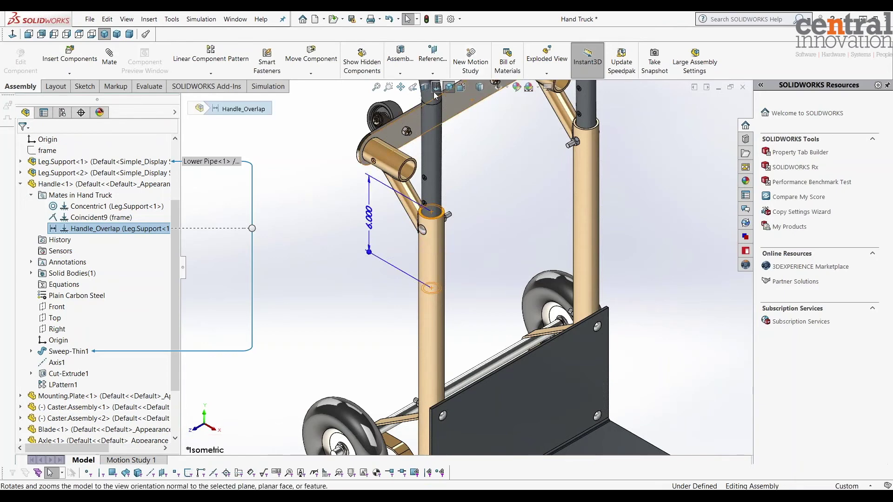
{"action": "left_click", "coordinate": [389, 87]}
{"action": "left_click_drag", "start_coordinate": [512, 156], "coordinate": [346, 345]}
{"action": "right_click", "coordinate": [432, 280]}
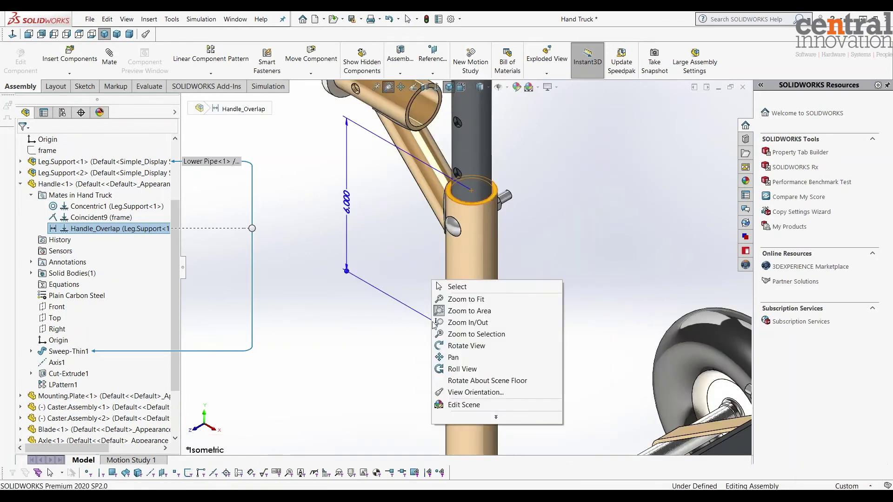
{"action": "left_click", "coordinate": [458, 313]}
{"action": "key", "text": "Escape"}
{"action": "left_click", "coordinate": [32, 195]}
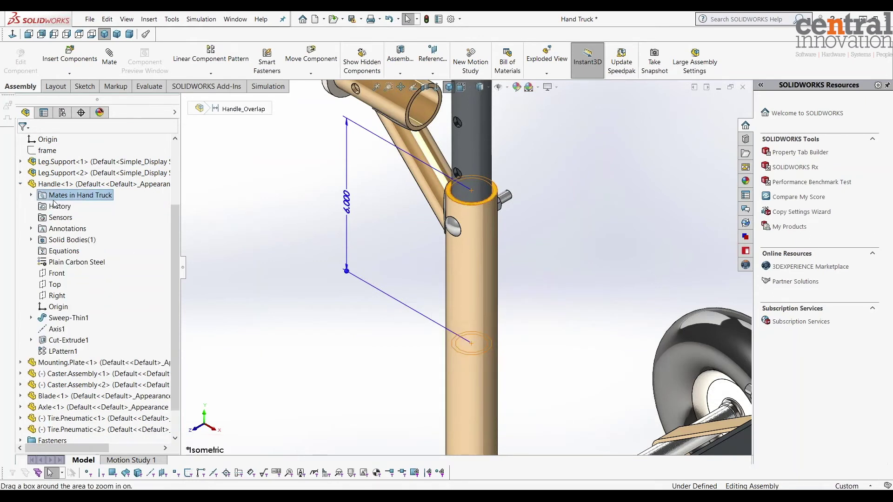
{"action": "left_click", "coordinate": [400, 87]}
{"action": "left_click_drag", "start_coordinate": [536, 203], "coordinate": [683, 175]}
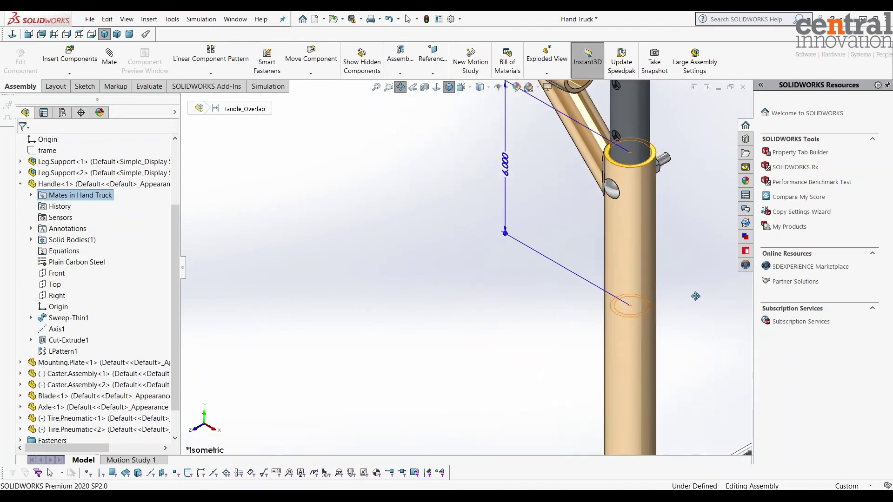
{"action": "key", "text": "z"}
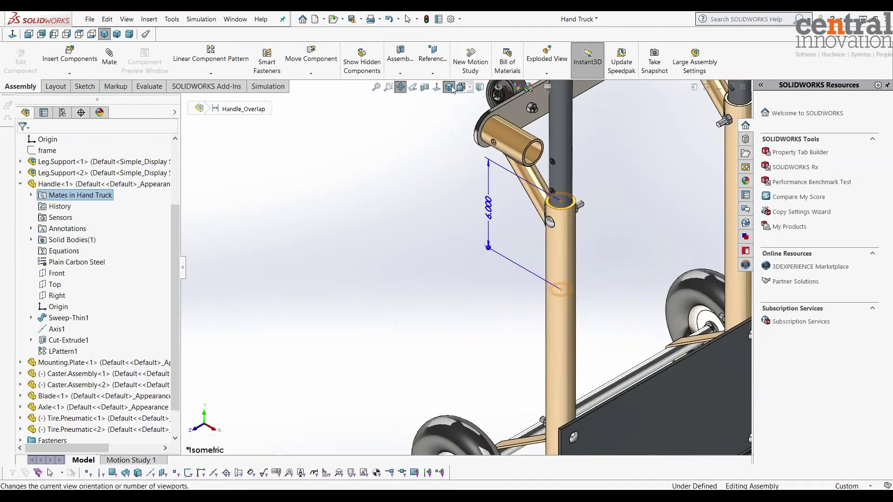
{"action": "left_click_drag", "start_coordinate": [450, 267], "coordinate": [538, 248]}
{"action": "right_click", "coordinate": [393, 198]}
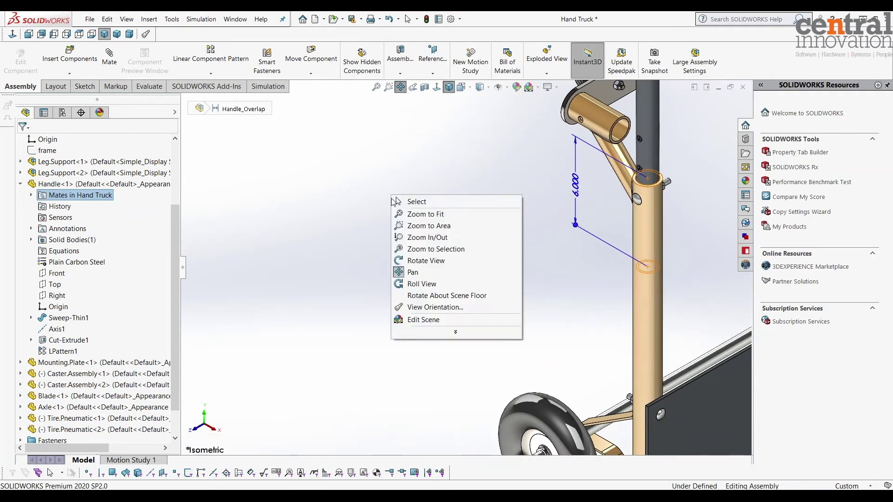
{"action": "left_click", "coordinate": [400, 274]}
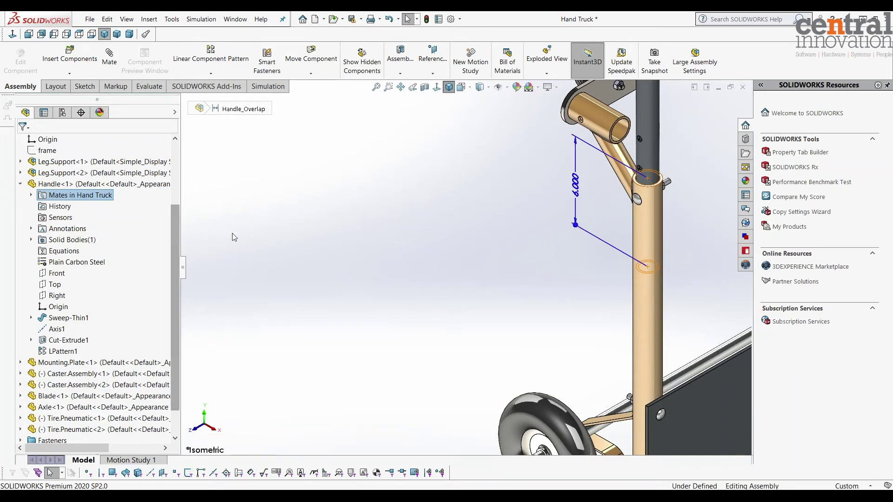
{"action": "left_click", "coordinate": [397, 217]}
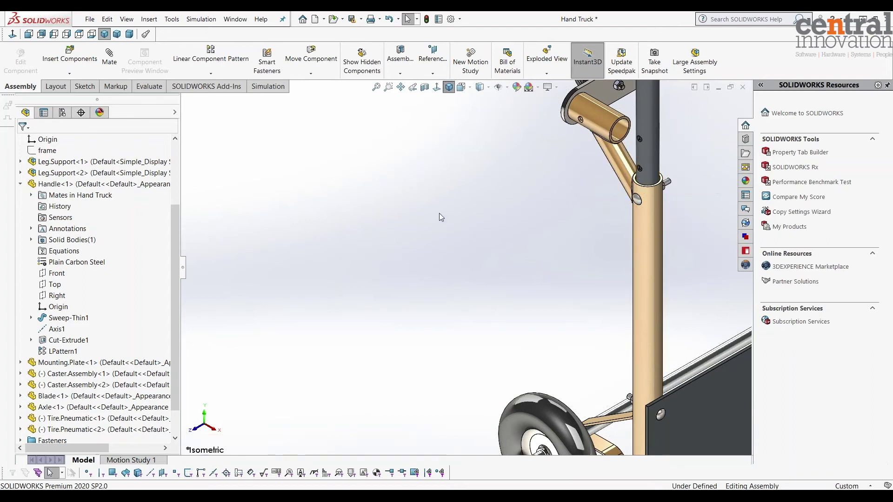
Step: Insert an auto-created design table into the Hand Truck assembly, including only the D1@Handle_Overlap dimension
{"action": "left_click", "coordinate": [142, 20]}
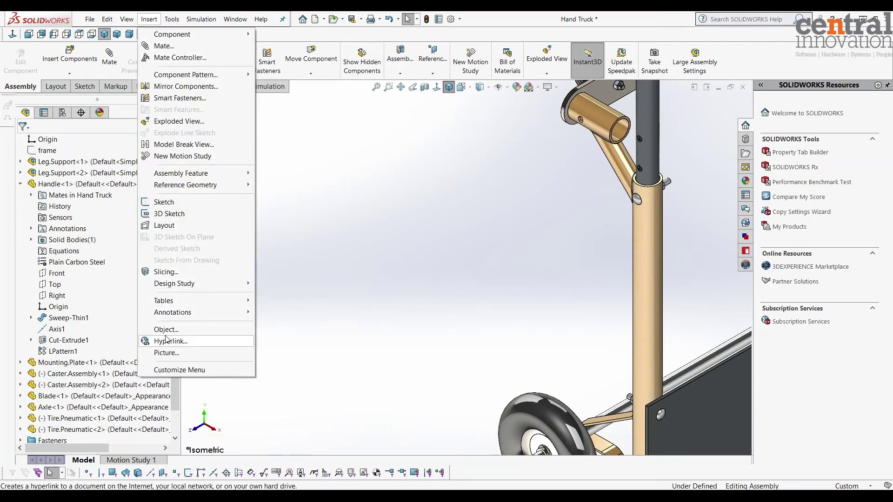
{"action": "left_click", "coordinate": [150, 20]}
{"action": "left_click", "coordinate": [153, 21]}
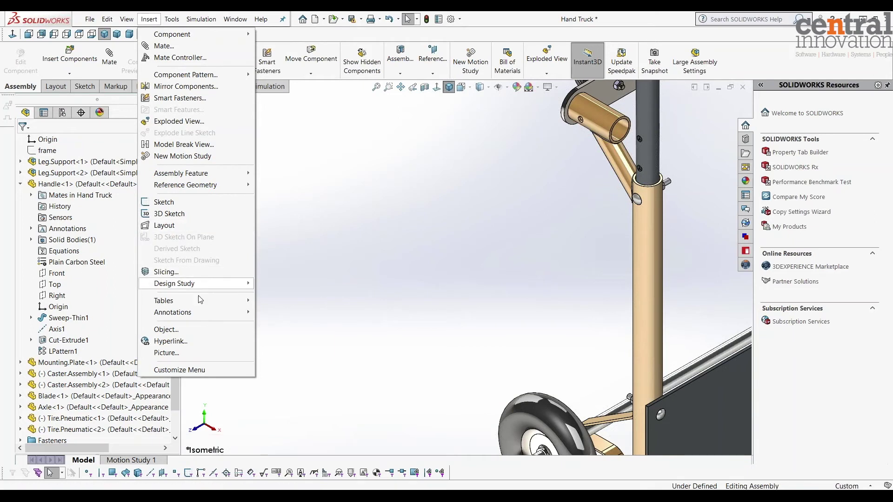
{"action": "mouse_move", "coordinate": [198, 306]}
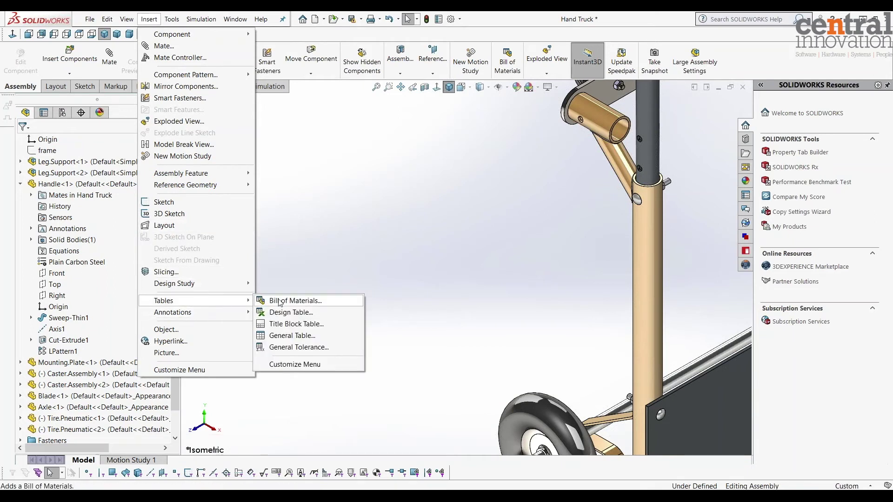
{"action": "left_click", "coordinate": [303, 313]}
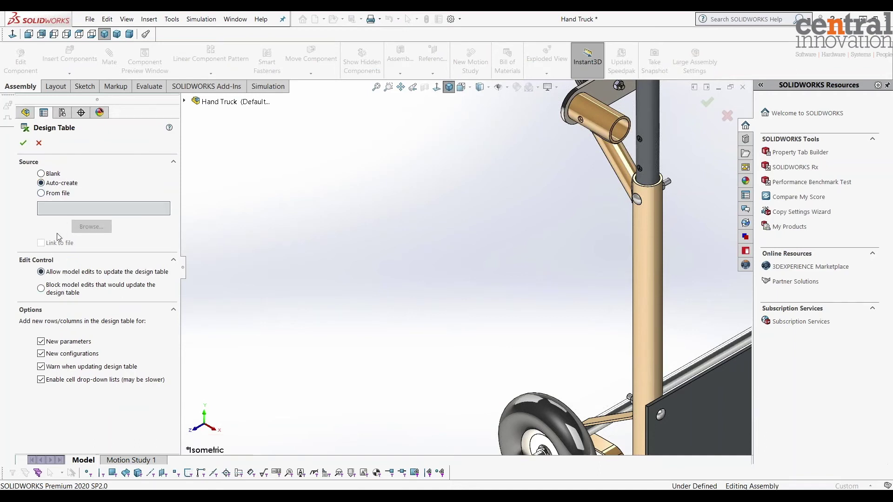
{"action": "left_click", "coordinate": [26, 145]}
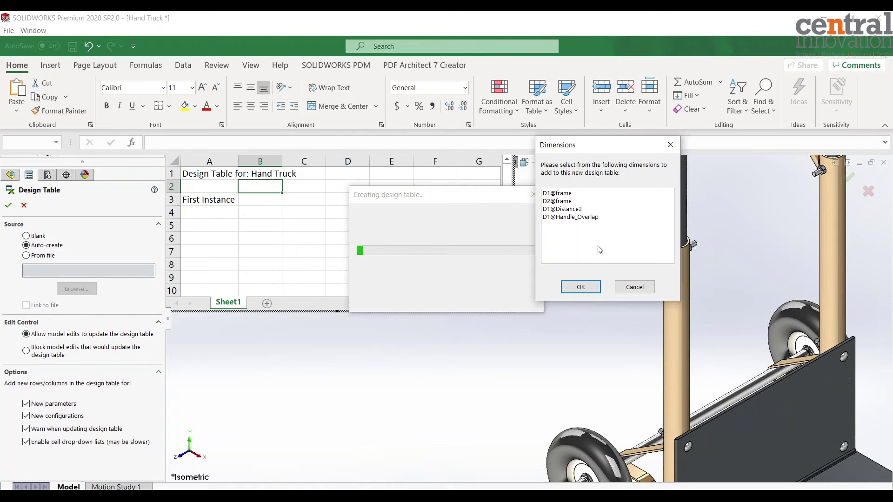
{"action": "left_click", "coordinate": [566, 218]}
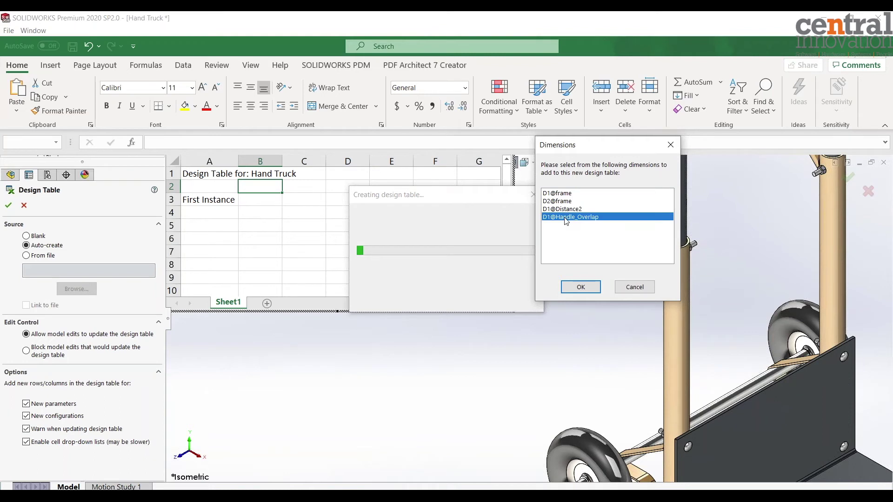
{"action": "left_click", "coordinate": [581, 287]}
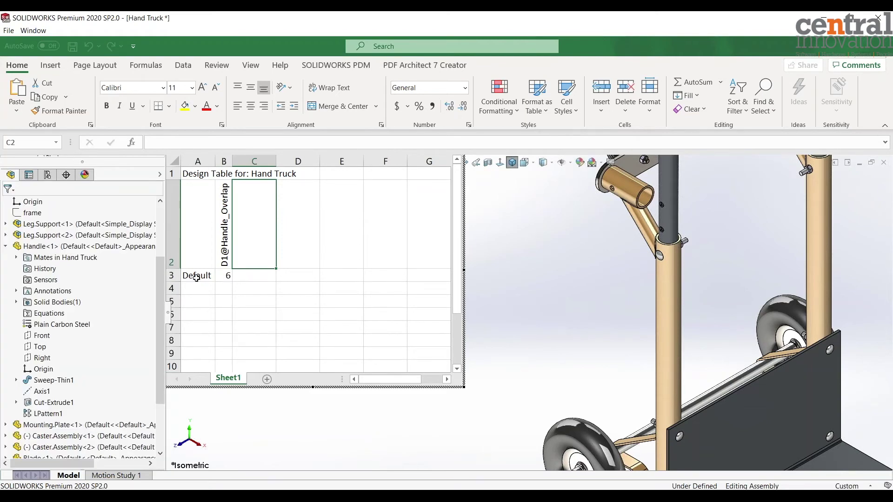
Step: Enlarge the embedded design table to show more rows and widen the D1@Handle_Overlap column
{"action": "left_click", "coordinate": [224, 277]}
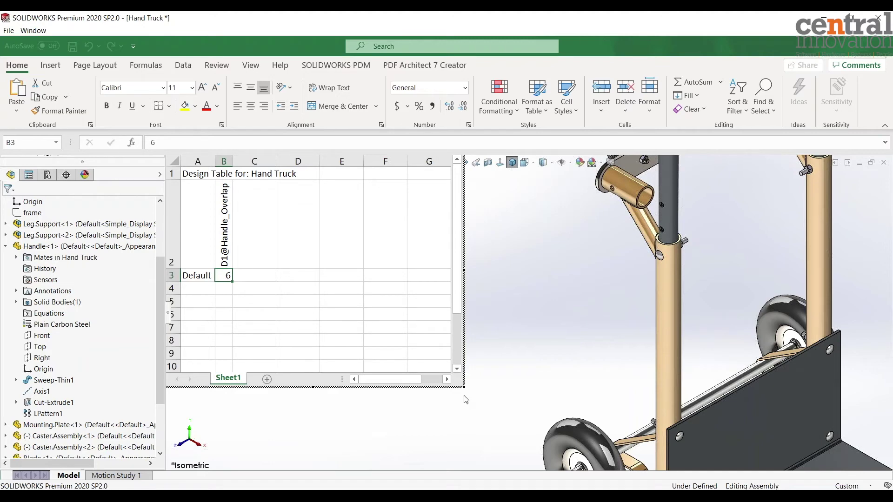
{"action": "left_click_drag", "start_coordinate": [464, 388], "coordinate": [478, 426]}
{"action": "left_click_drag", "start_coordinate": [484, 457], "coordinate": [483, 456]}
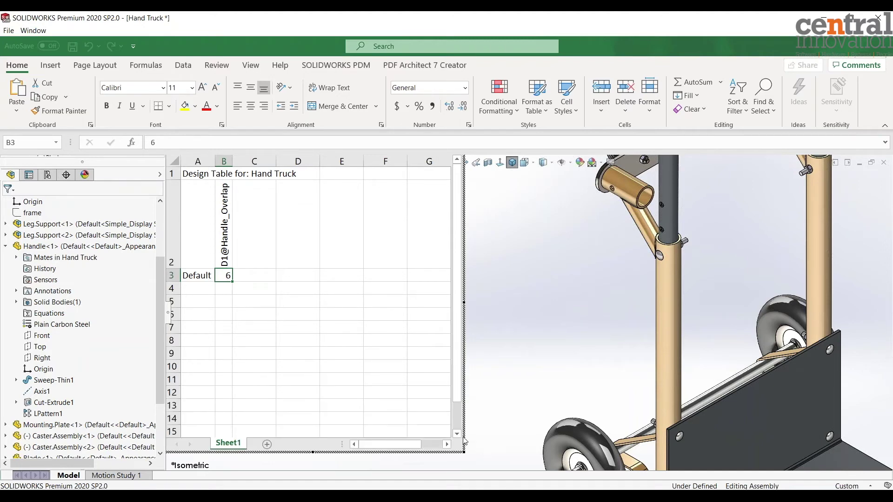
{"action": "mouse_move", "coordinate": [232, 162]}
{"action": "left_mouse_down"}
{"action": "mouse_move", "coordinate": [246, 162]}
{"action": "mouse_move", "coordinate": [223, 161]}
{"action": "left_mouse_up"}
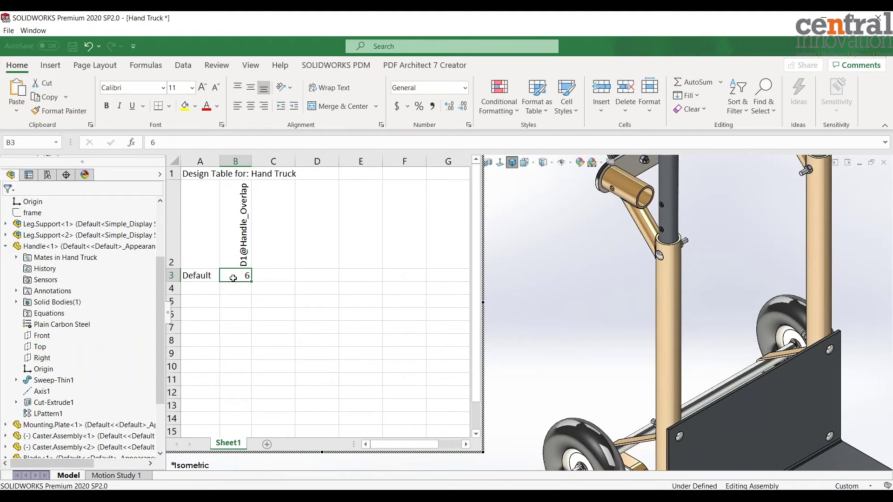
Step: Add a configuration named Setting 0.02 in cell A4, below Default
{"action": "left_click", "coordinate": [189, 291]}
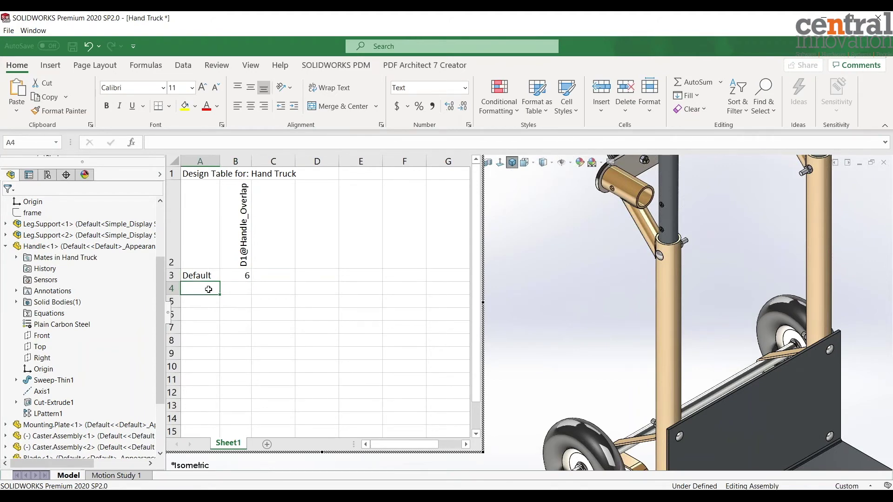
{"action": "left_click", "coordinate": [276, 338]}
{"action": "left_click", "coordinate": [197, 290]}
{"action": "double_click", "coordinate": [207, 287]}
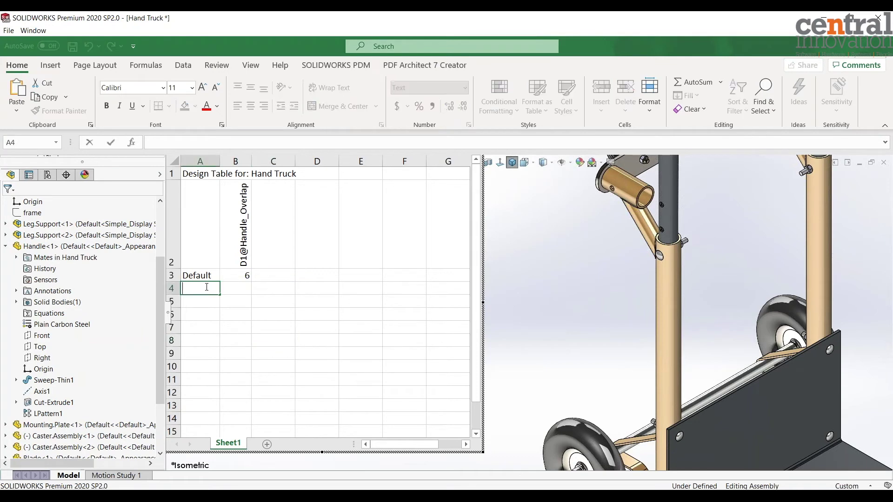
{"action": "type", "text": "Setting 0.02"}
{"action": "left_click", "coordinate": [215, 310]}
{"action": "left_click", "coordinate": [218, 289]}
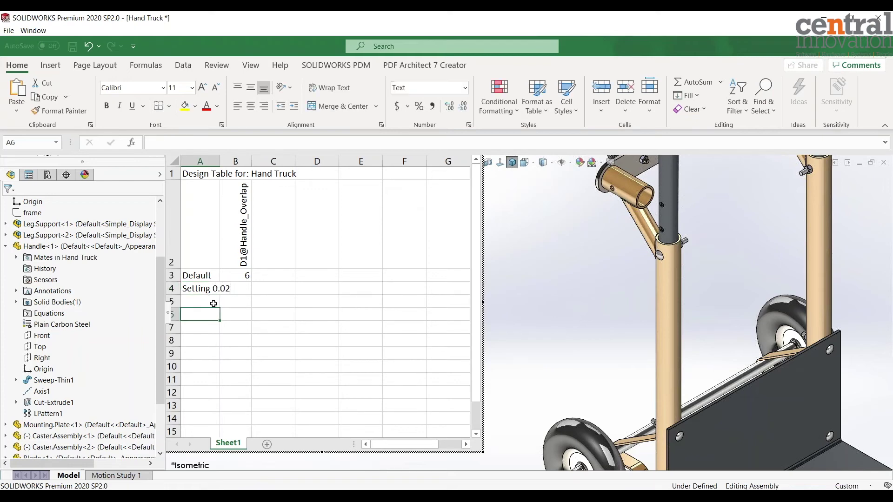
Step: Add a configuration named Setting 0.04 in cell A5 and widen column A to fit the names
{"action": "left_click", "coordinate": [208, 300]}
{"action": "type", "text": "Set"}
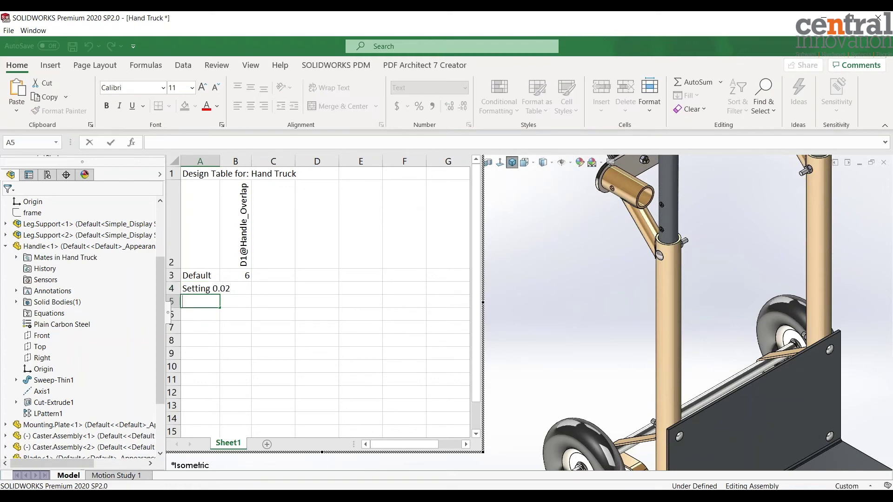
{"action": "type", "text": "ting 0."}
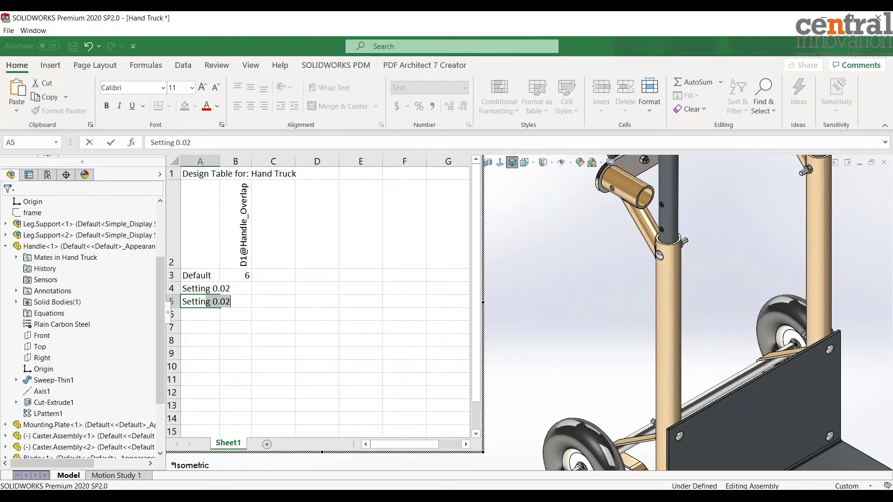
{"action": "type", "text": "04"}
{"action": "left_click", "coordinate": [207, 352]}
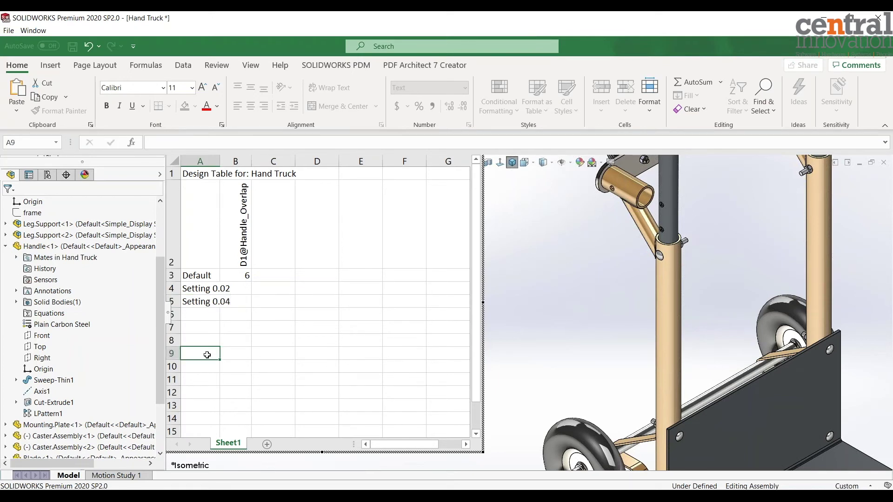
{"action": "left_click_drag", "start_coordinate": [220, 161], "coordinate": [239, 160]}
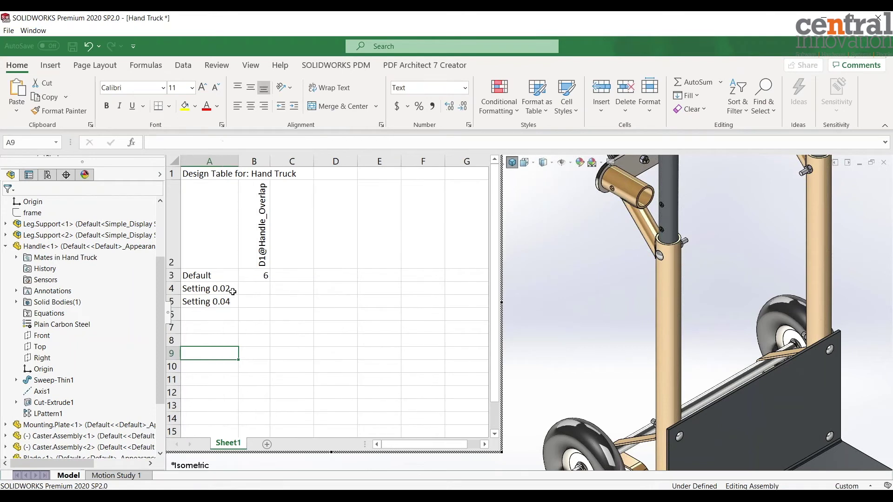
Step: Extend the configuration name series from A4:A5 down to A8, ending with Setting 0.10
{"action": "left_click_drag", "start_coordinate": [232, 290], "coordinate": [234, 299]}
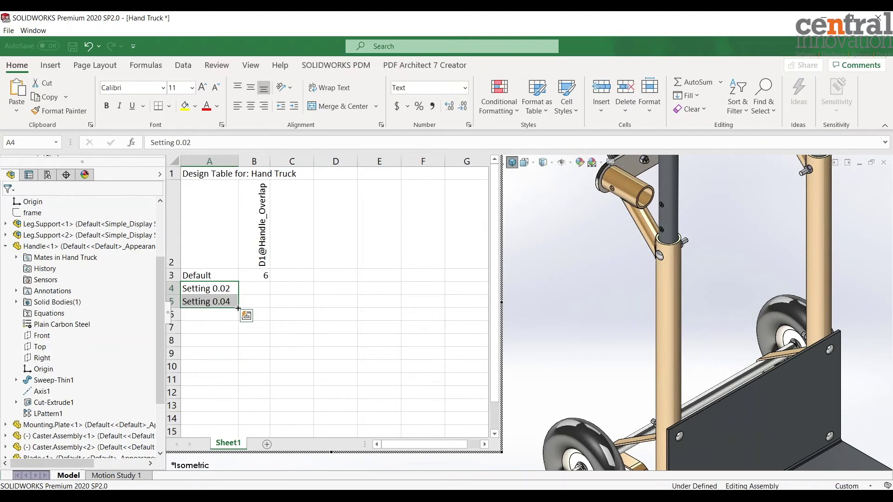
{"action": "left_click_drag", "start_coordinate": [238, 308], "coordinate": [238, 319]}
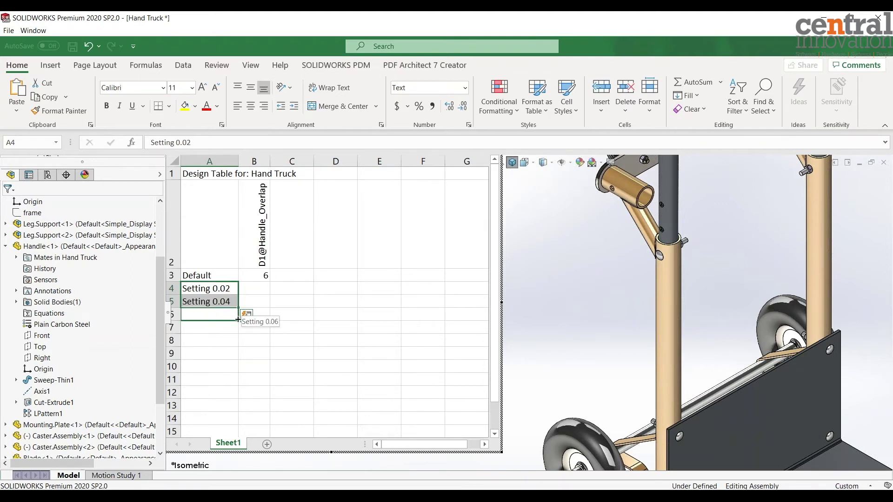
{"action": "left_click_drag", "start_coordinate": [238, 320], "coordinate": [239, 330]}
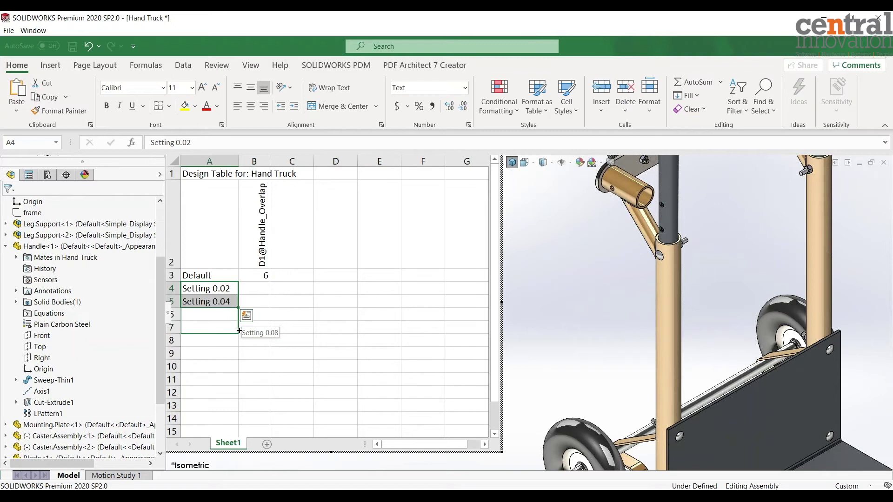
{"action": "left_click_drag", "start_coordinate": [239, 331], "coordinate": [238, 344]}
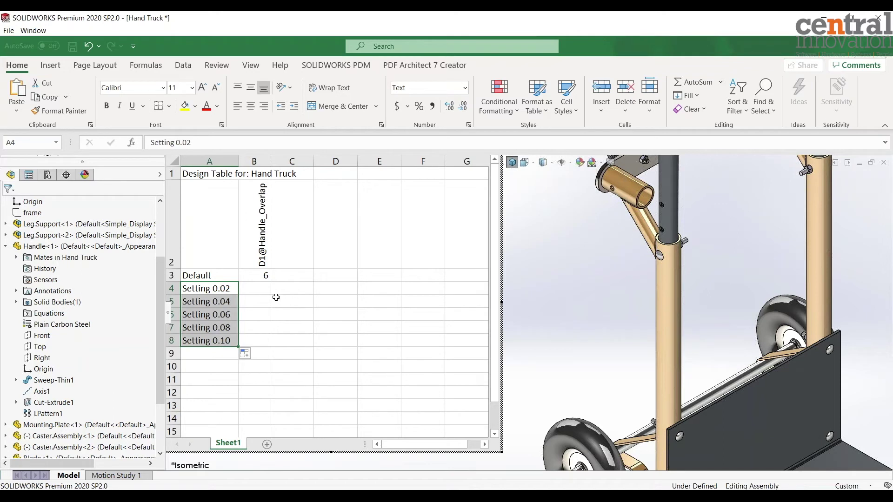
{"action": "left_click", "coordinate": [219, 367]}
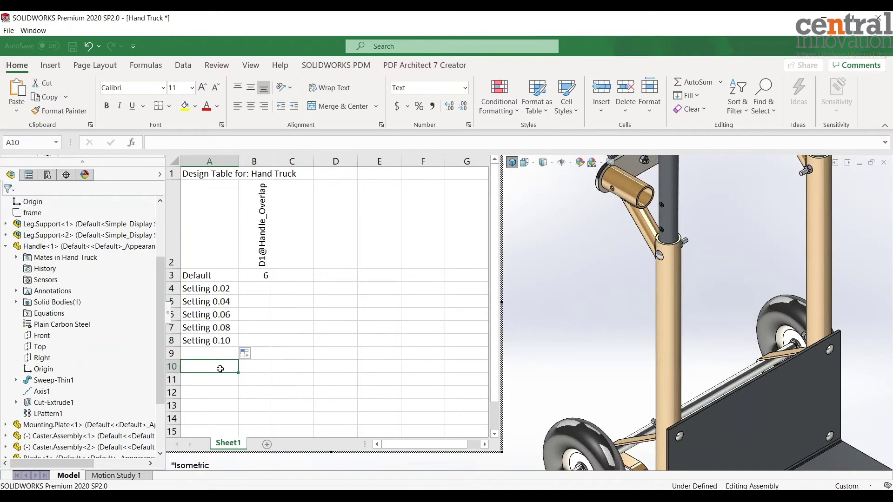
Step: Add list data validation to cell B4 for Setting 0.02, allowing the values 2,4,6,8,10
{"action": "left_click", "coordinate": [258, 277]}
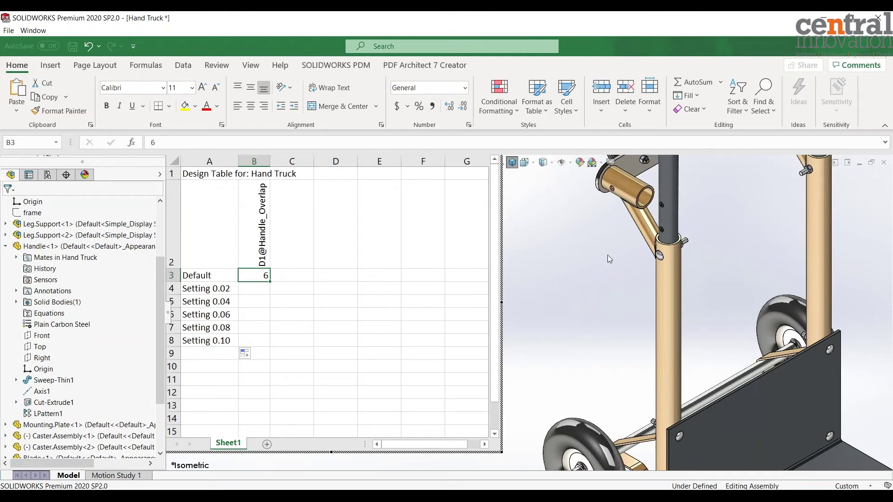
{"action": "left_click", "coordinate": [264, 289]}
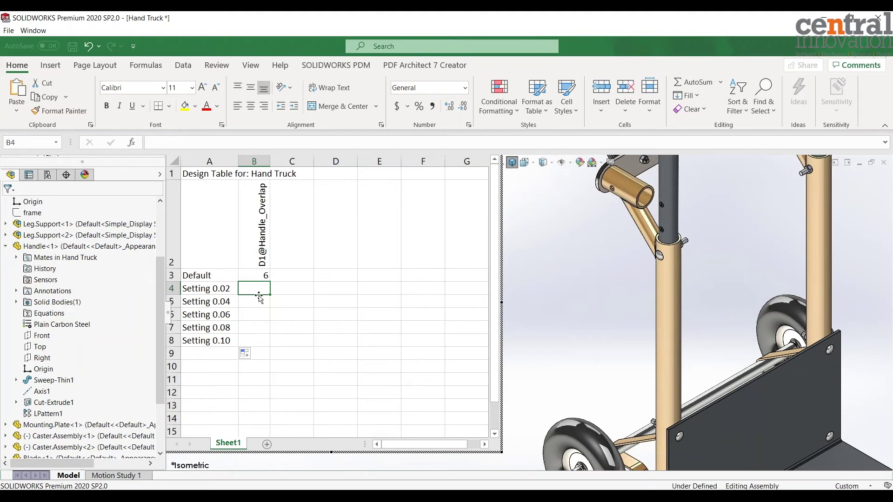
{"action": "left_click", "coordinate": [184, 65]}
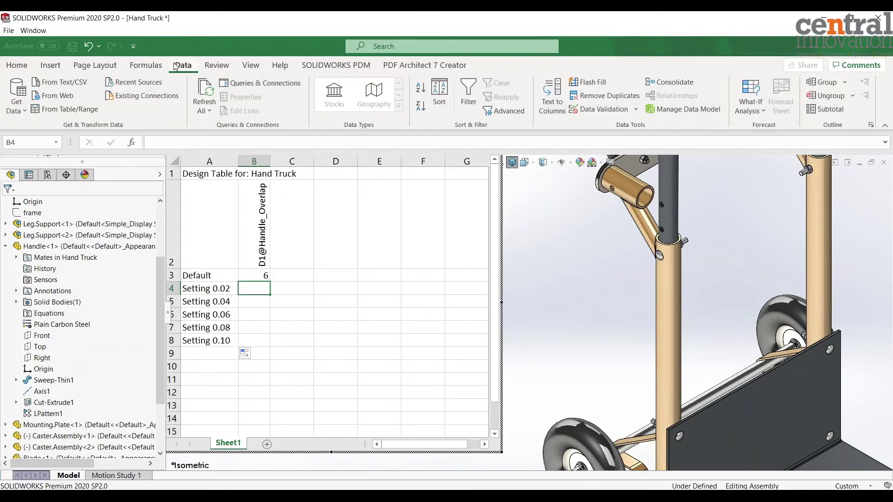
{"action": "left_click", "coordinate": [622, 111]}
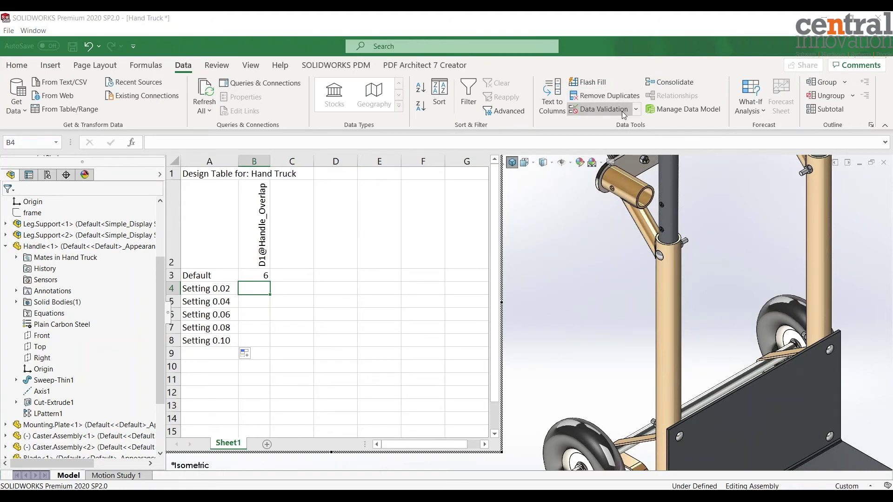
{"action": "left_click_drag", "start_coordinate": [566, 108], "coordinate": [477, 110]}
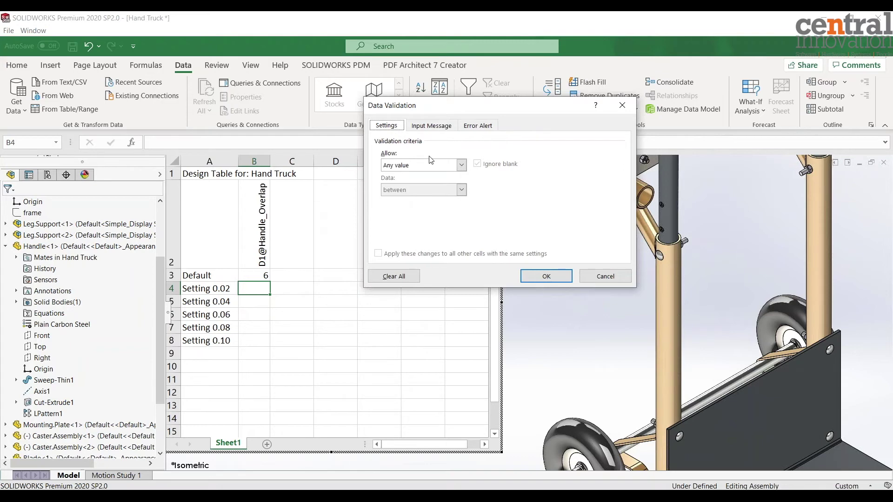
{"action": "left_click", "coordinate": [462, 165]}
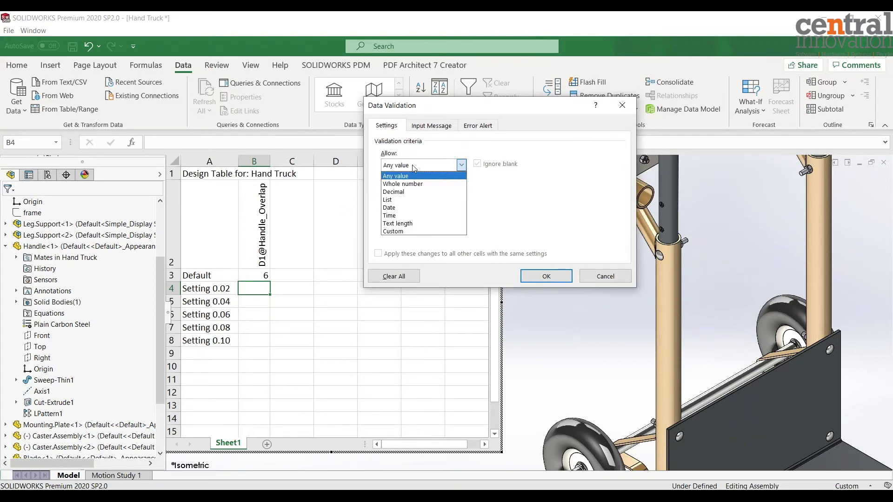
{"action": "left_click", "coordinate": [401, 207]}
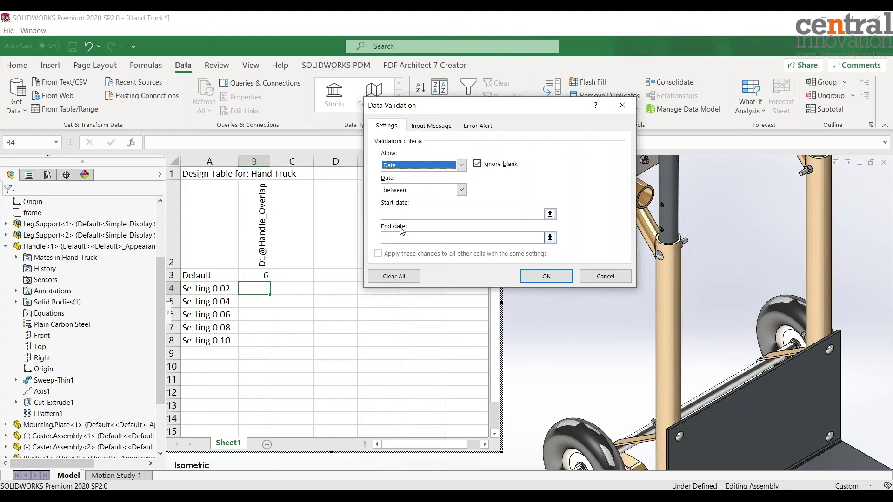
{"action": "left_click", "coordinate": [462, 166]}
{"action": "left_click", "coordinate": [424, 199]}
{"action": "left_click", "coordinate": [512, 214]}
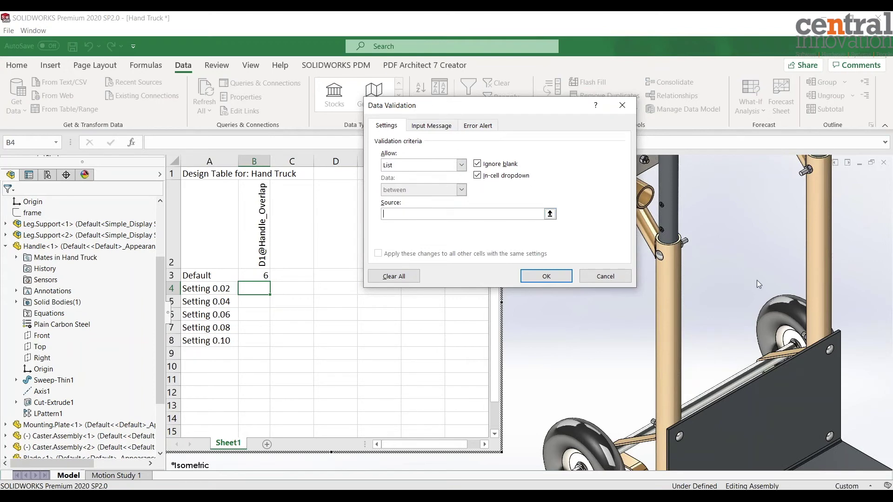
{"action": "type", "text": "2,4,6,8,10"}
{"action": "left_click", "coordinate": [539, 276]}
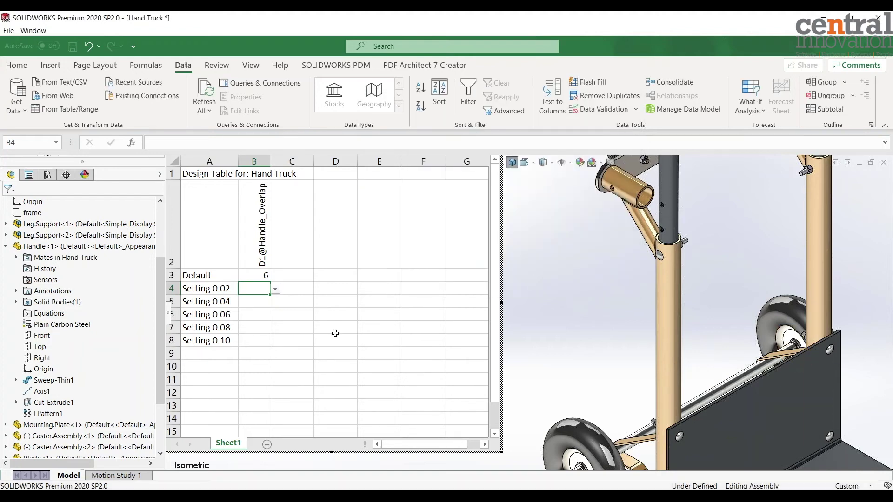
Step: Check which dropdown choices cell B4 offers without picking one
{"action": "left_click", "coordinate": [251, 340]}
{"action": "left_click", "coordinate": [259, 287]}
{"action": "left_click", "coordinate": [276, 291]}
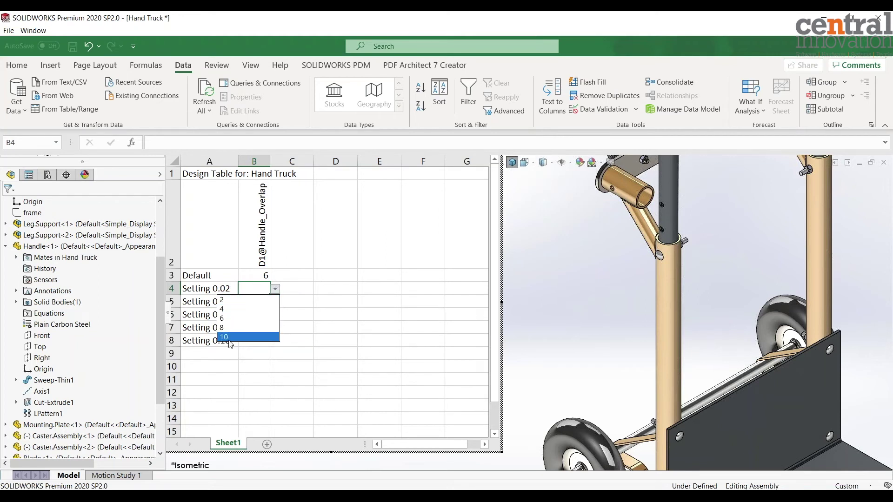
{"action": "left_click", "coordinate": [332, 277]}
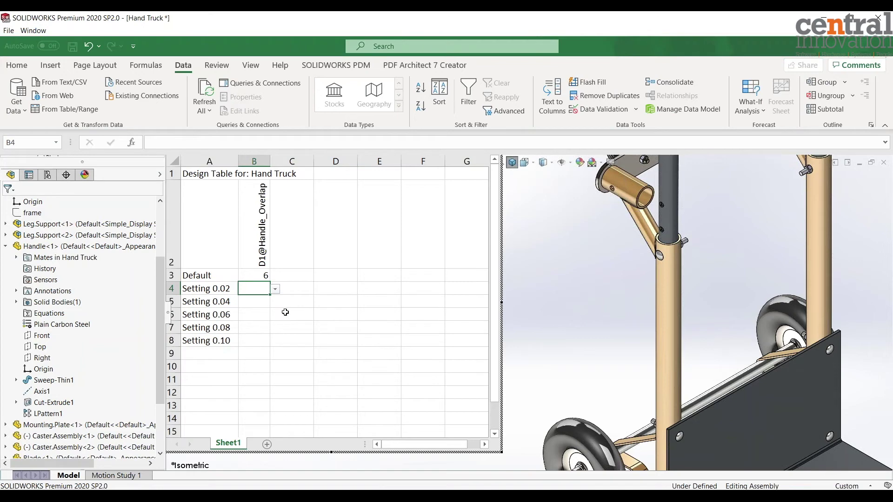
Step: Copy cell B4 and paste only its validation into B5:B8 with Paste Special
{"action": "key", "text": "ctrl+c"}
{"action": "left_click", "coordinate": [256, 307]}
{"action": "left_click_drag", "start_coordinate": [256, 309], "coordinate": [257, 341]}
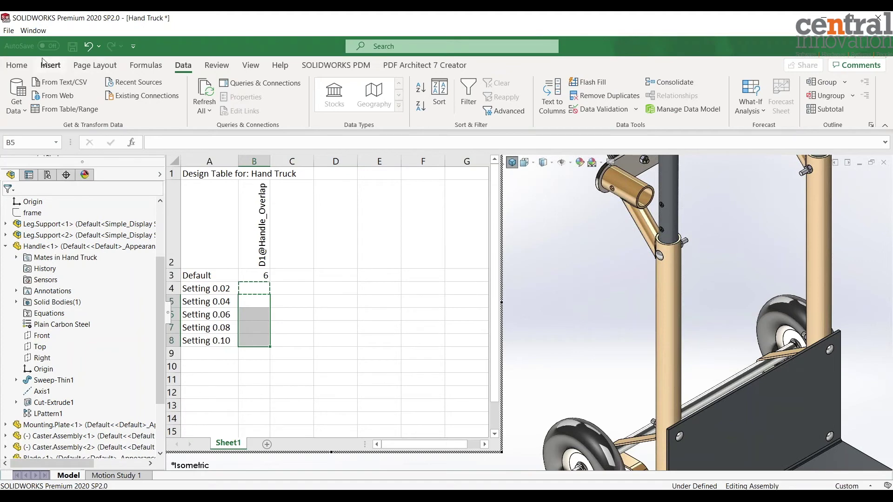
{"action": "left_click", "coordinate": [18, 65]}
{"action": "left_click", "coordinate": [16, 111]}
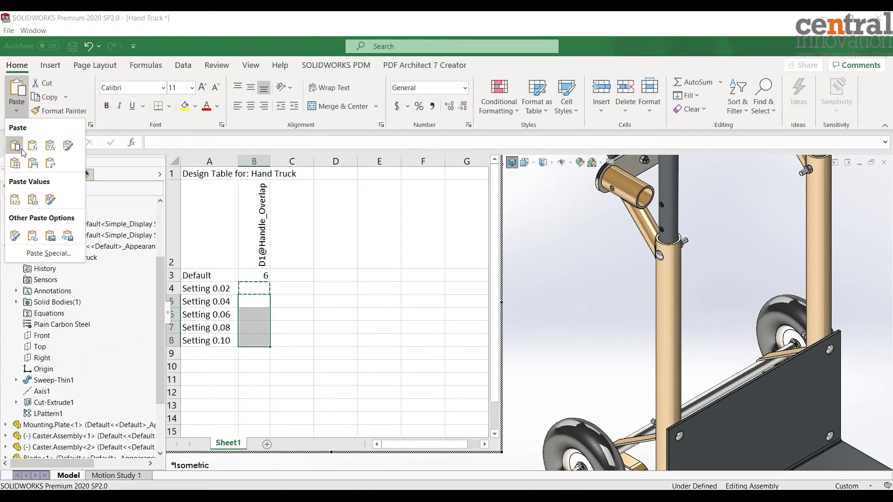
{"action": "left_click", "coordinate": [34, 254]}
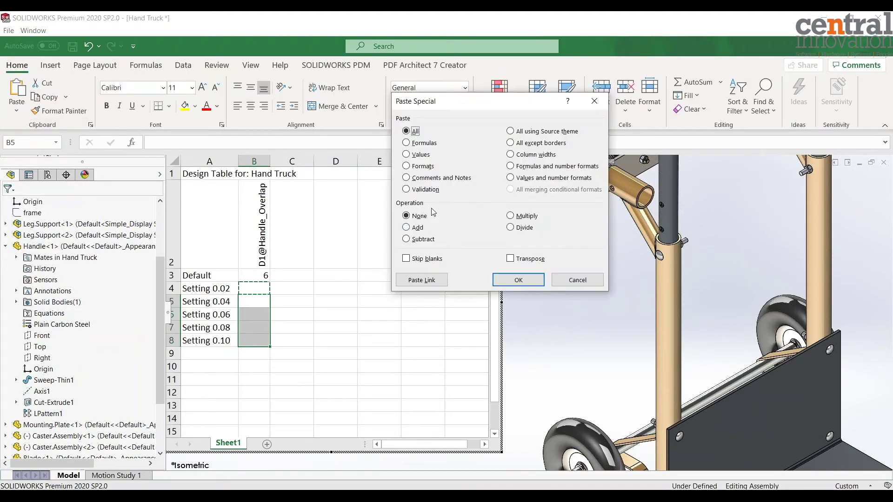
{"action": "left_click", "coordinate": [408, 189]}
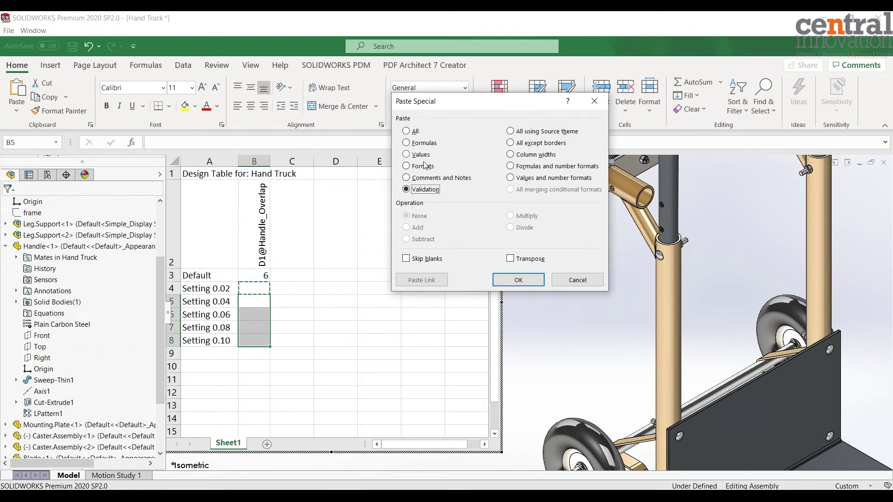
{"action": "left_click", "coordinate": [519, 280]}
{"action": "left_click", "coordinate": [317, 402]}
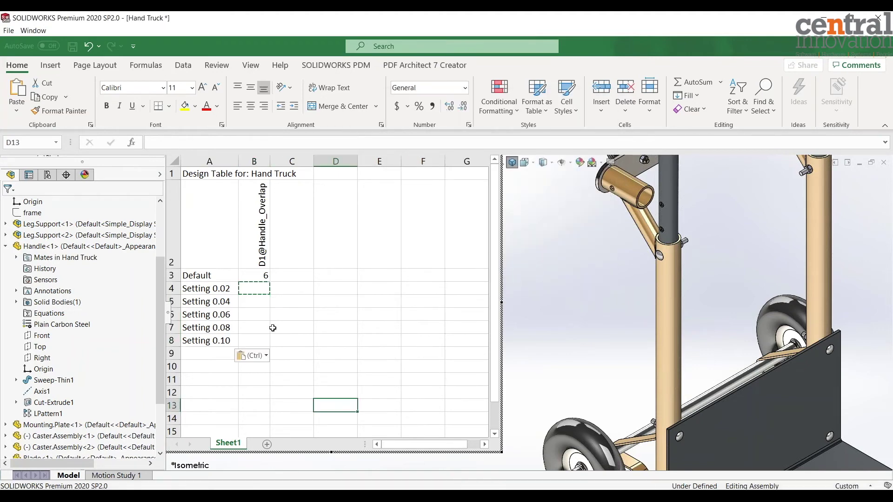
Step: Choose a Handle_Overlap distance of 2 for Setting 0.02 and 4 for Setting 0.04 from their dropdown lists
{"action": "left_click", "coordinate": [256, 287]}
{"action": "left_click", "coordinate": [276, 290]}
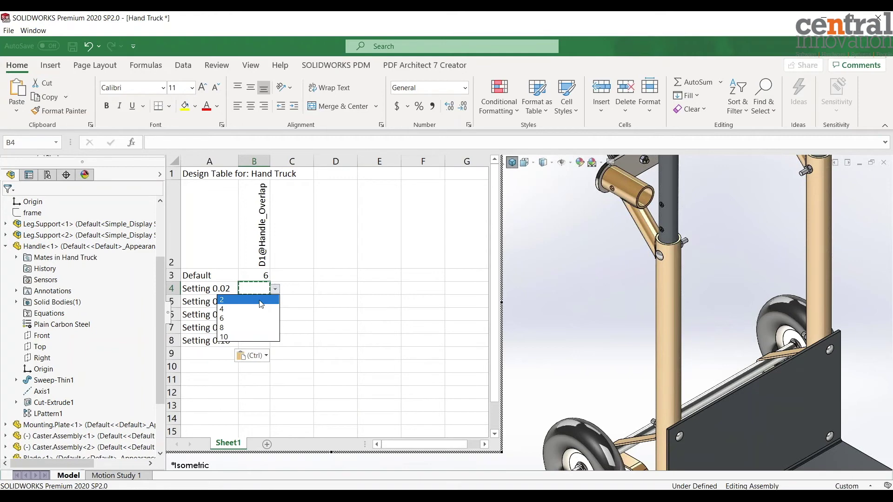
{"action": "left_click", "coordinate": [261, 300]}
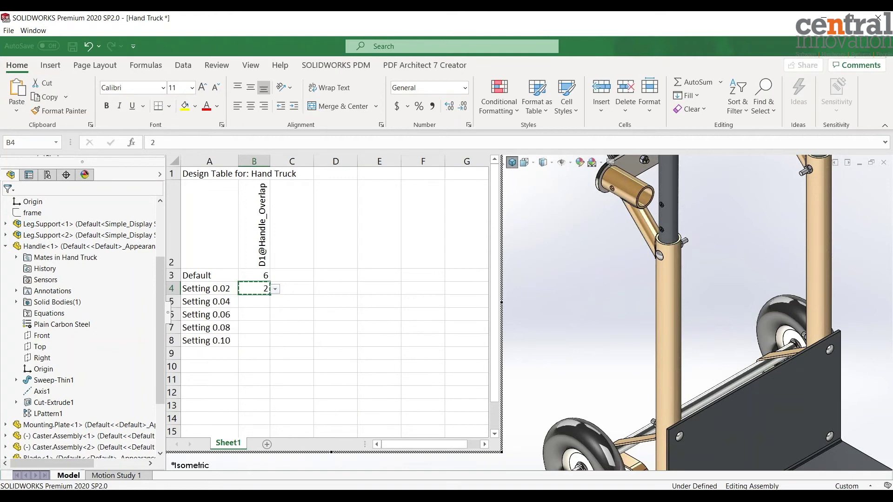
{"action": "left_click", "coordinate": [263, 303]}
{"action": "left_click", "coordinate": [276, 303]}
{"action": "left_click", "coordinate": [261, 320]}
Step: Choose Handle_Overlap distances of 6, 8 and 10 for Setting 0.06, Setting 0.08 and Setting 0.10
{"action": "left_click", "coordinate": [277, 314]}
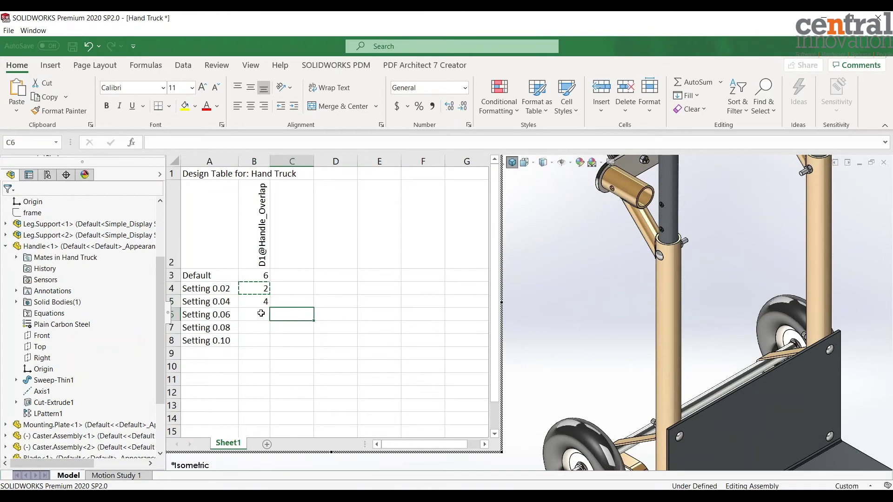
{"action": "left_click", "coordinate": [261, 314]}
{"action": "left_click", "coordinate": [275, 315]}
{"action": "left_click", "coordinate": [263, 344]}
{"action": "left_click", "coordinate": [265, 328]}
{"action": "left_click", "coordinate": [275, 328]}
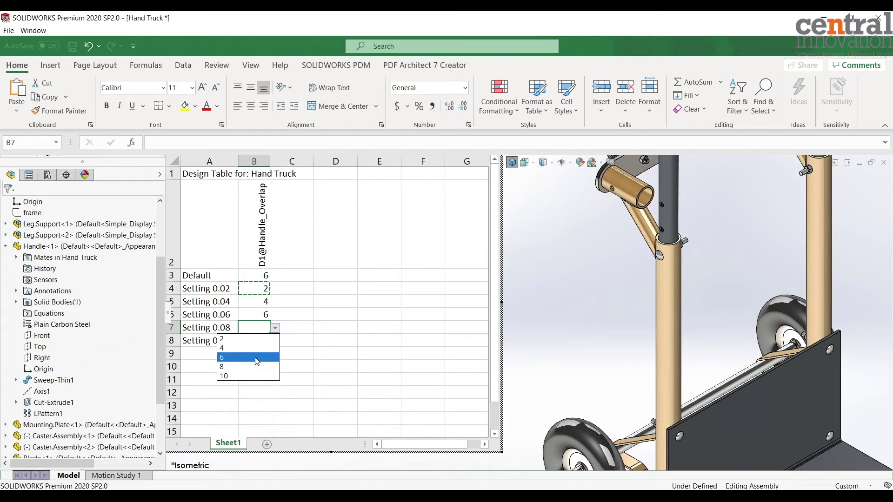
{"action": "left_click", "coordinate": [245, 366]}
{"action": "left_click", "coordinate": [257, 341]}
{"action": "left_click", "coordinate": [276, 341]}
{"action": "left_click", "coordinate": [246, 389]}
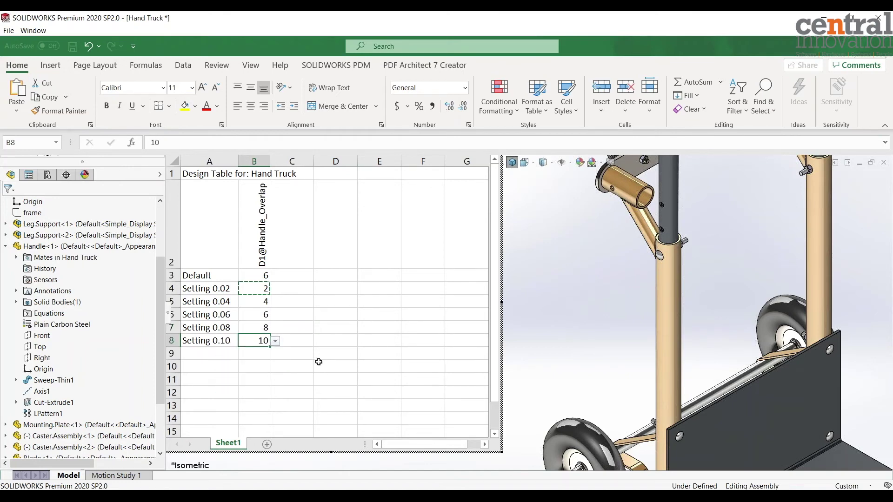
Step: Close the design table to generate the handle-setting configurations and acknowledge the notice
{"action": "left_click", "coordinate": [304, 365]}
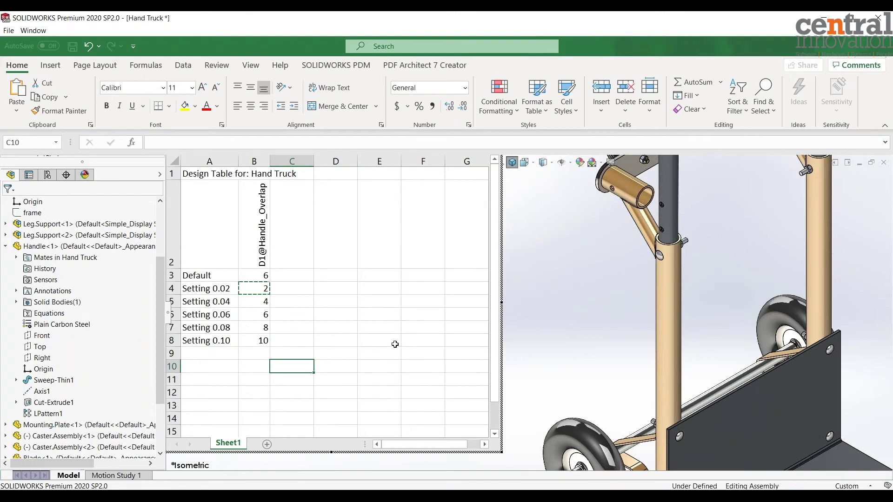
{"action": "left_click", "coordinate": [526, 296]}
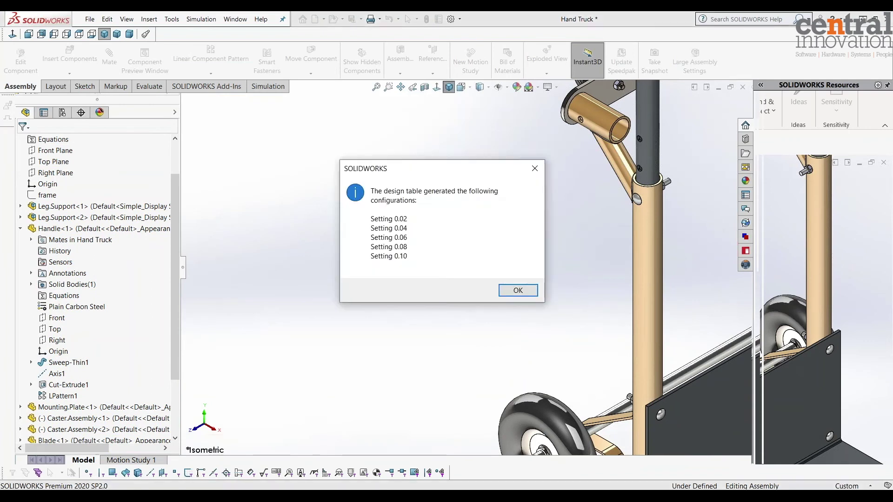
{"action": "left_click", "coordinate": [518, 291]}
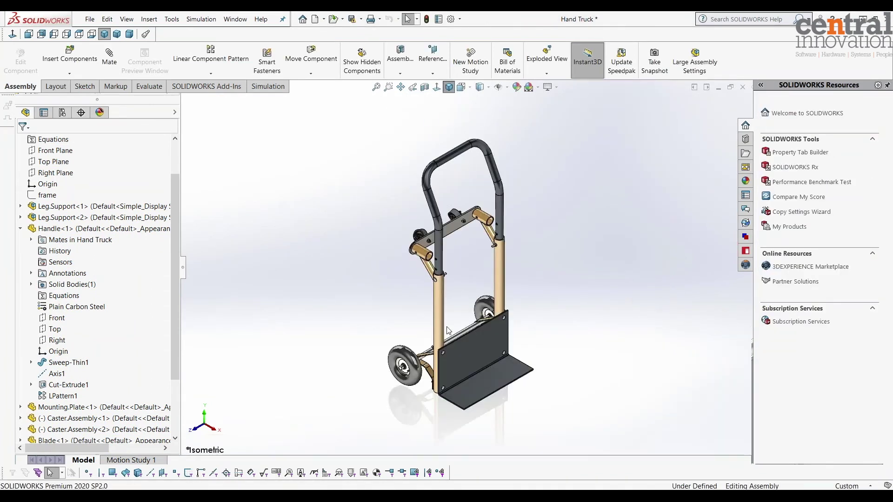
Step: Show the Hand Truck's configuration list and collapse SOLIDWORKS Resources to enlarge the model view
{"action": "left_click", "coordinate": [62, 114]}
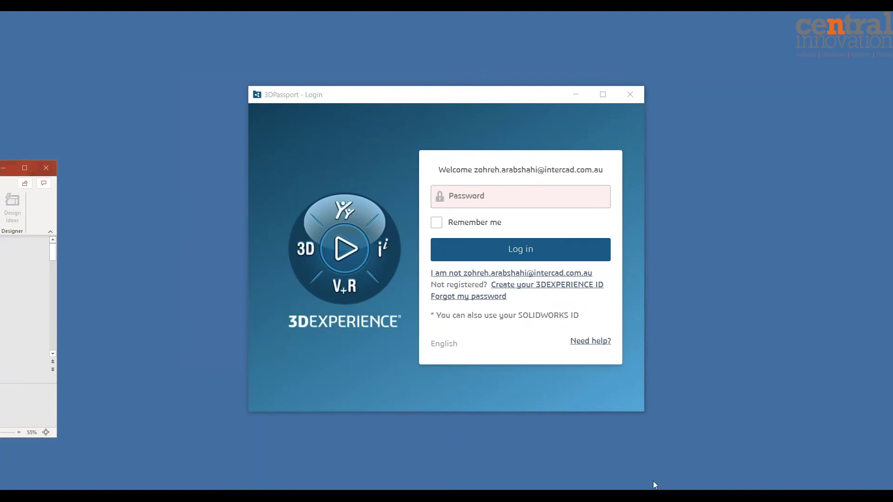
{"action": "left_click", "coordinate": [561, 490]}
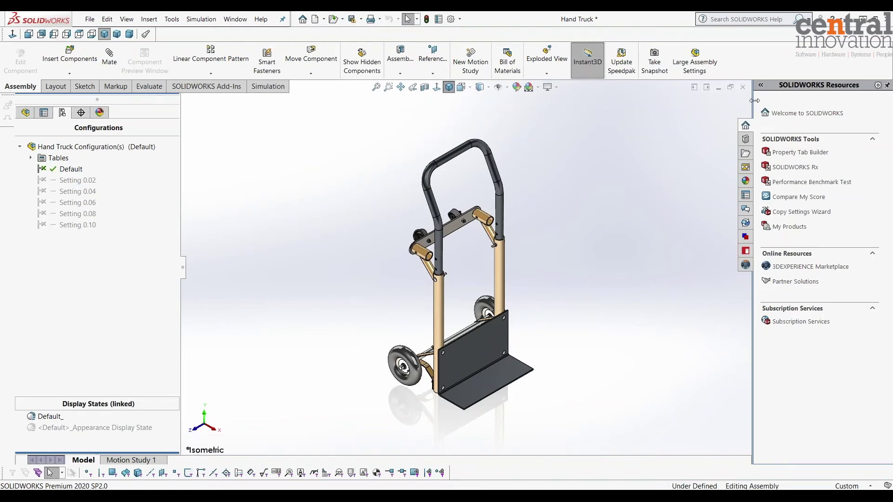
{"action": "left_click", "coordinate": [761, 86]}
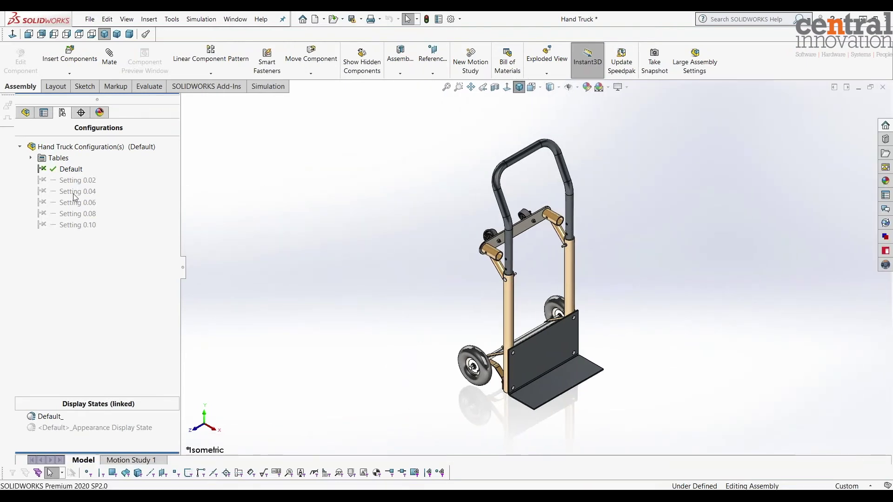
Step: Activate the configurations Setting 0.02, 0.04, 0.06, 0.08 and 0.10 in turn to check the handle position
{"action": "double_click", "coordinate": [71, 180]}
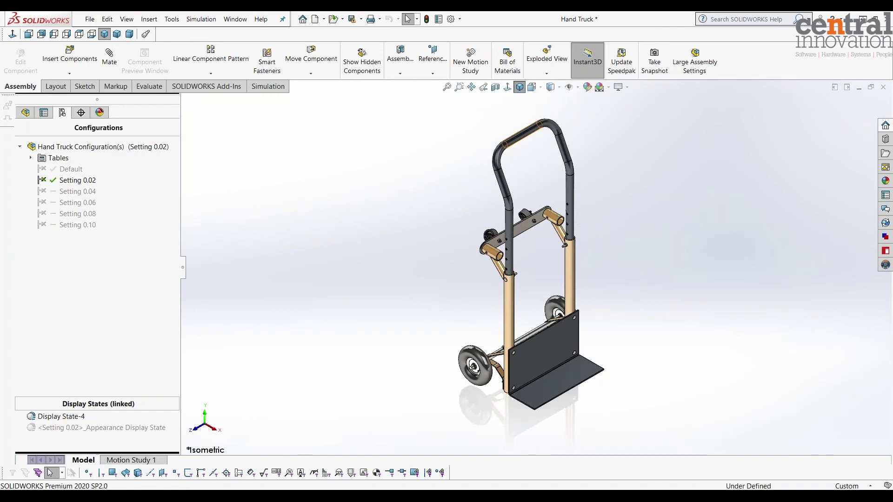
{"action": "double_click", "coordinate": [70, 191]}
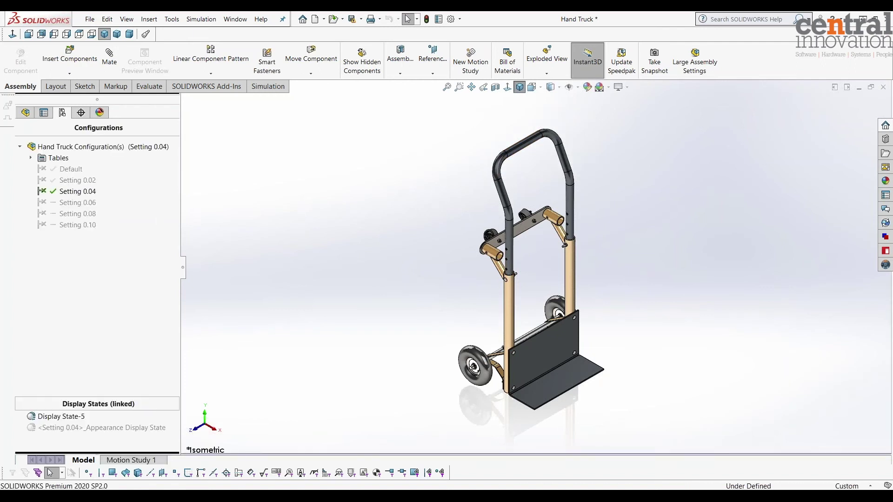
{"action": "double_click", "coordinate": [72, 203]}
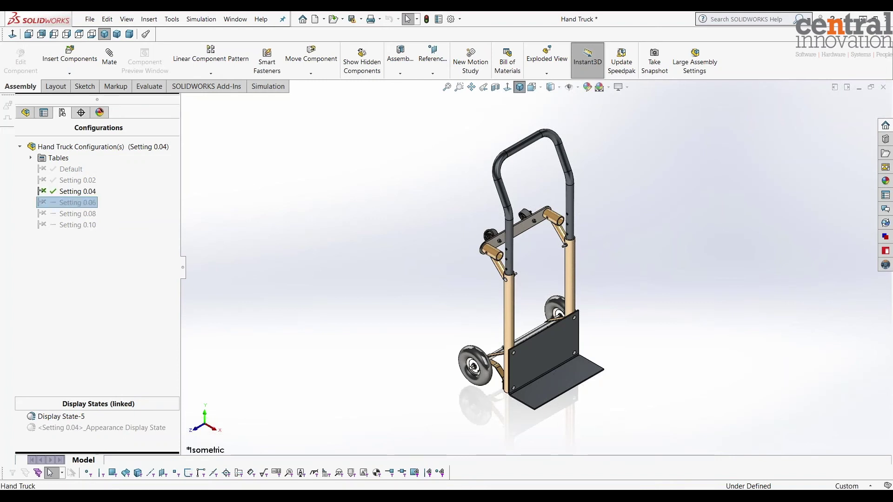
{"action": "left_click", "coordinate": [73, 214]}
{"action": "left_click", "coordinate": [74, 214]}
{"action": "double_click", "coordinate": [43, 214]}
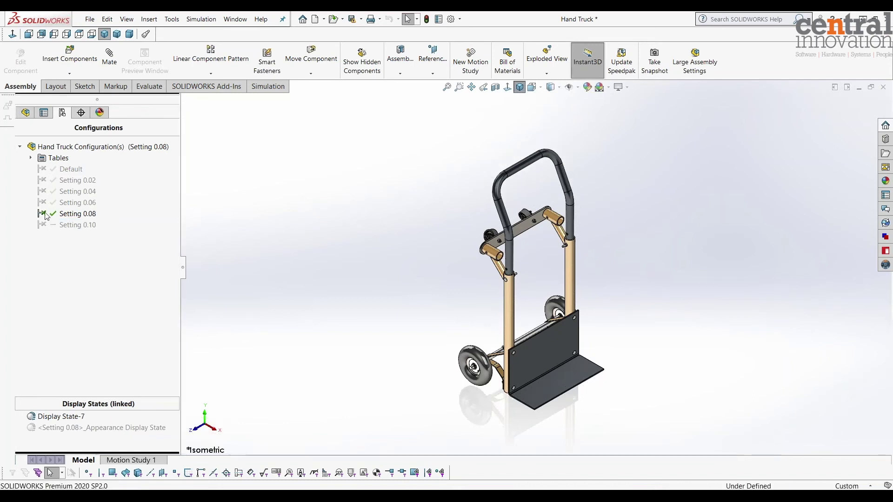
{"action": "double_click", "coordinate": [74, 224]}
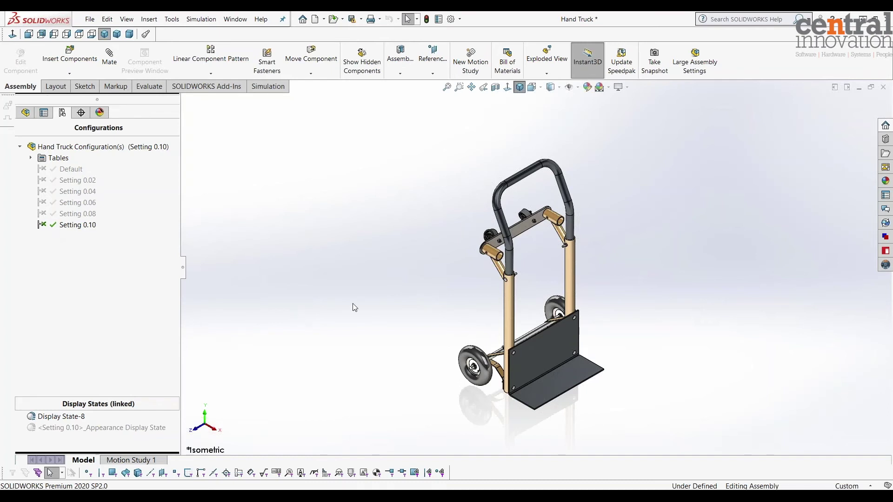
Step: Open the Hand Truck design table for editing without adding any of the offered parameters
{"action": "left_click", "coordinate": [459, 87]}
{"action": "left_click_drag", "start_coordinate": [316, 259], "coordinate": [558, 405]}
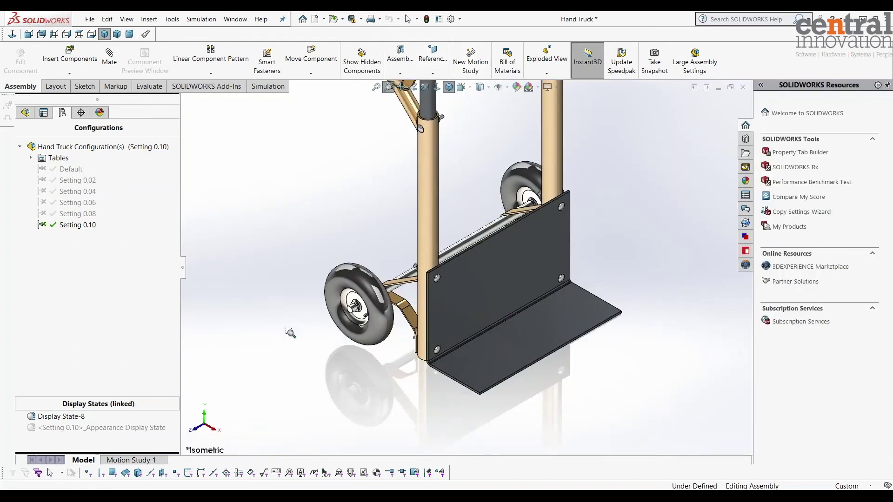
{"action": "right_click", "coordinate": [241, 243]}
{"action": "left_click", "coordinate": [255, 275]}
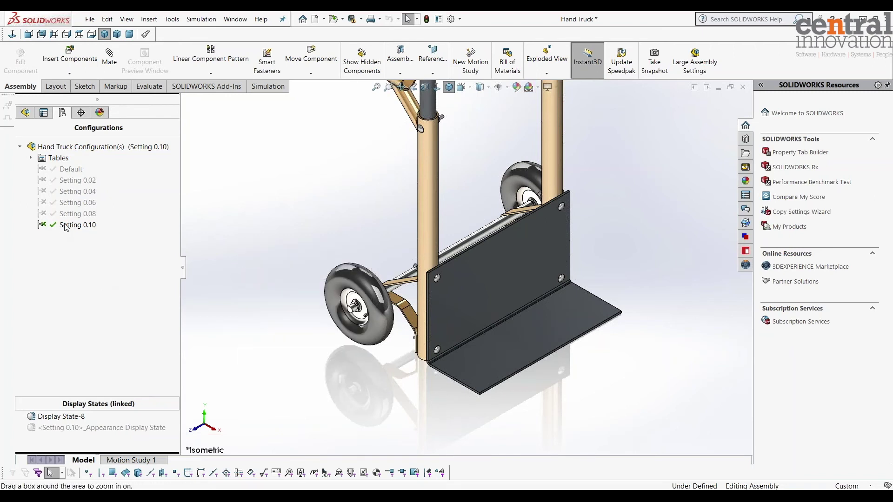
{"action": "left_click", "coordinate": [31, 159]}
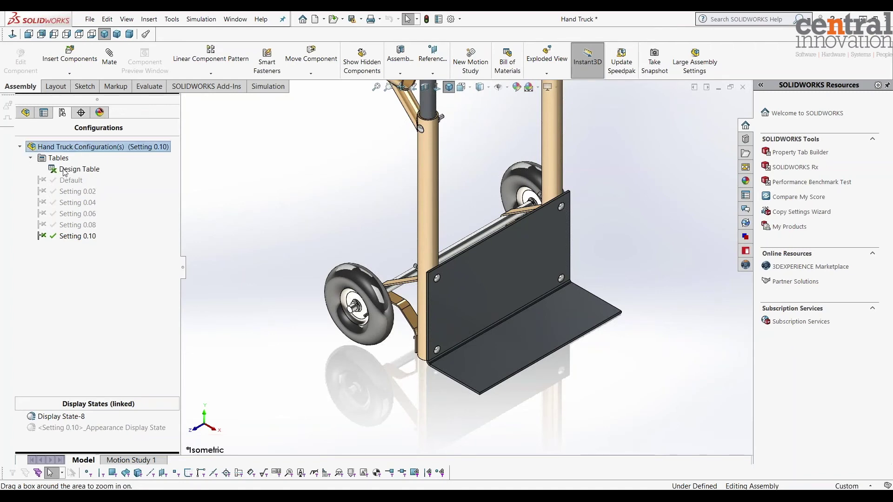
{"action": "right_click", "coordinate": [57, 170]}
{"action": "left_click", "coordinate": [102, 190]}
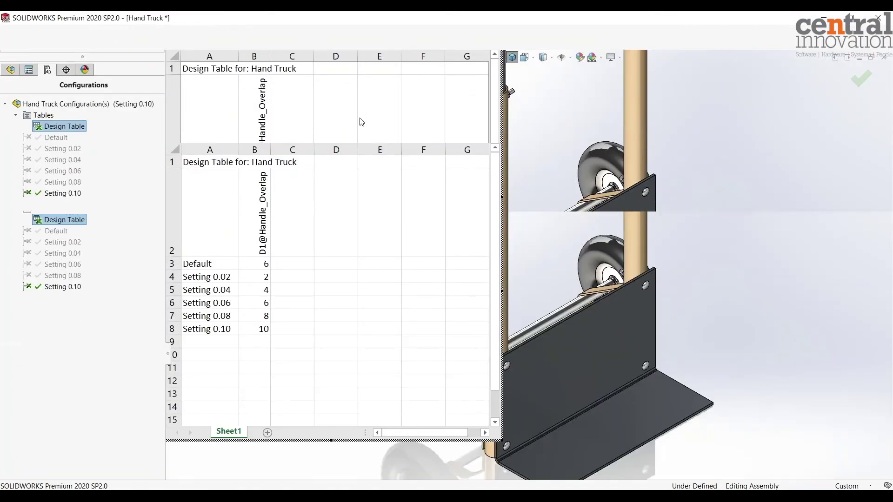
{"action": "left_click", "coordinate": [512, 439]}
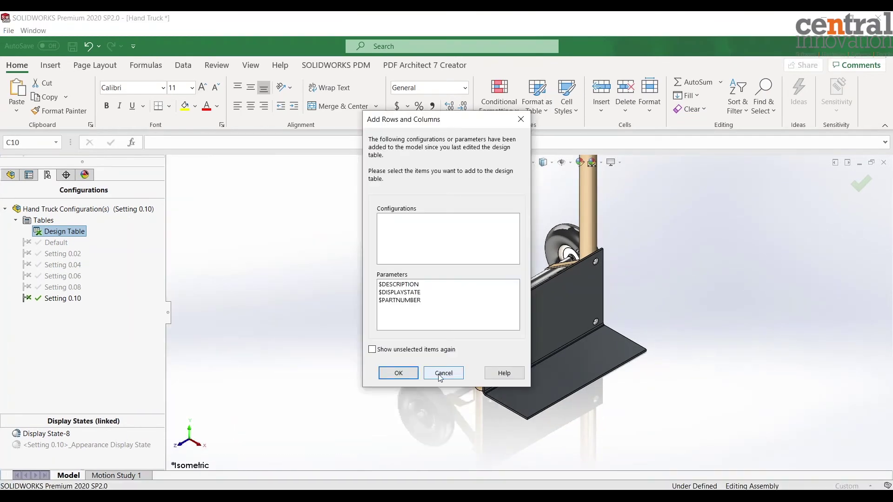
{"action": "left_click", "coordinate": [439, 375]}
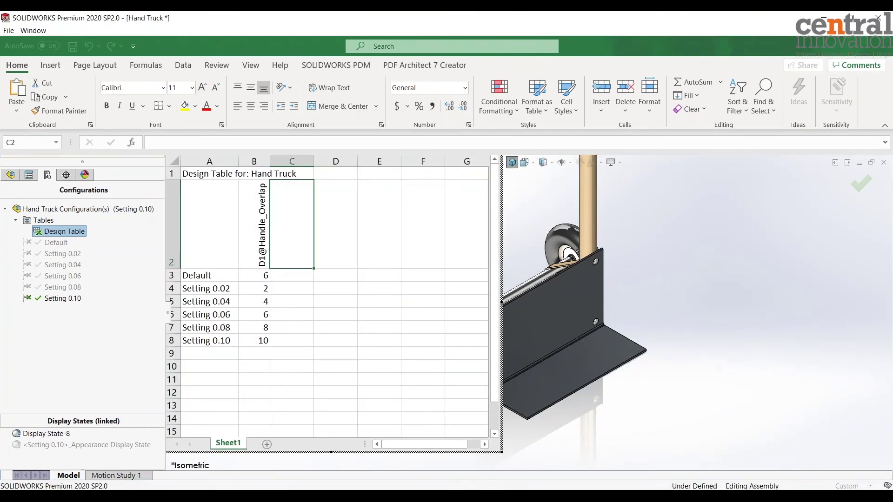
Step: Add a configuration row named Standard and copy the Default row's Handle_Overlap value of 6 into it
{"action": "left_click", "coordinate": [213, 353]}
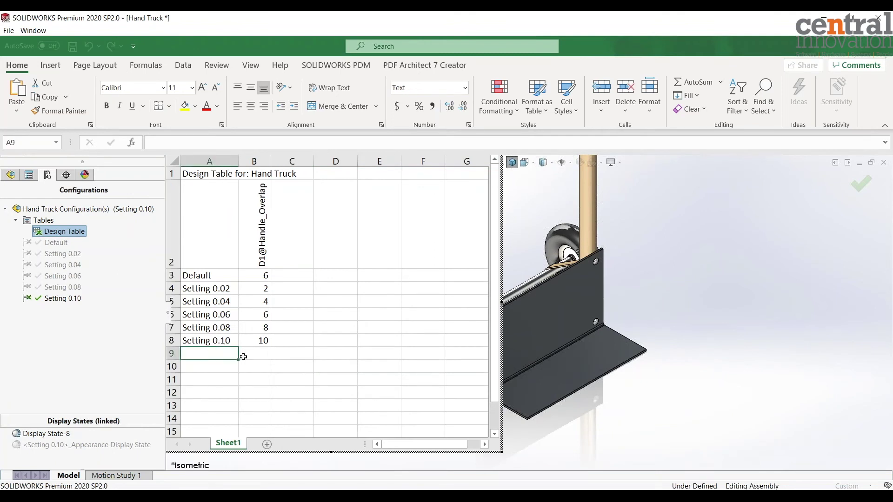
{"action": "type", "text": "Standard"}
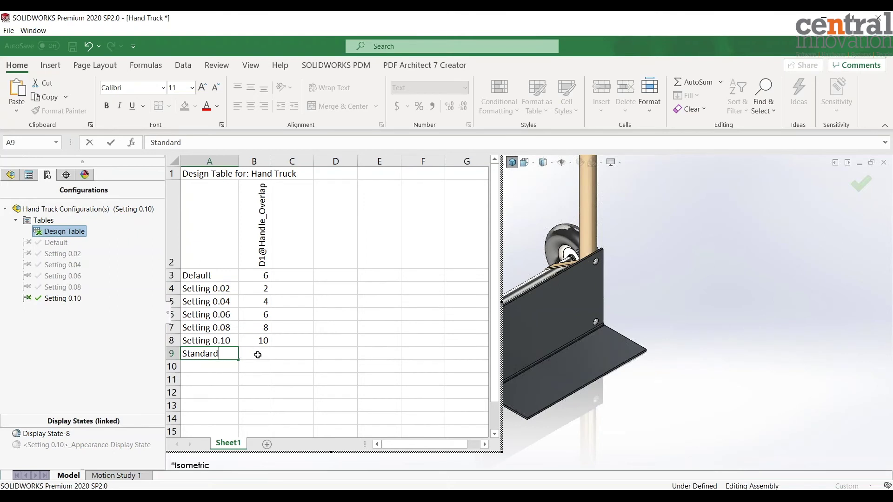
{"action": "left_click", "coordinate": [258, 355]}
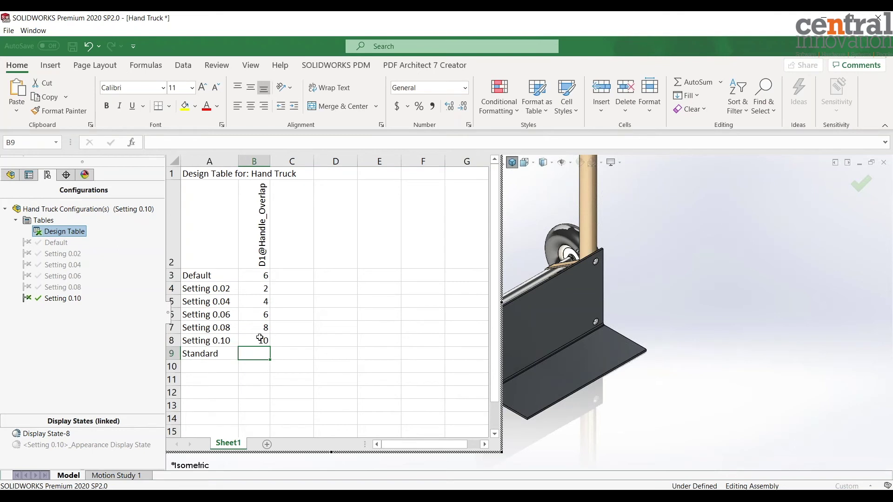
{"action": "left_click", "coordinate": [254, 275]}
{"action": "key", "text": "ctrl+c"}
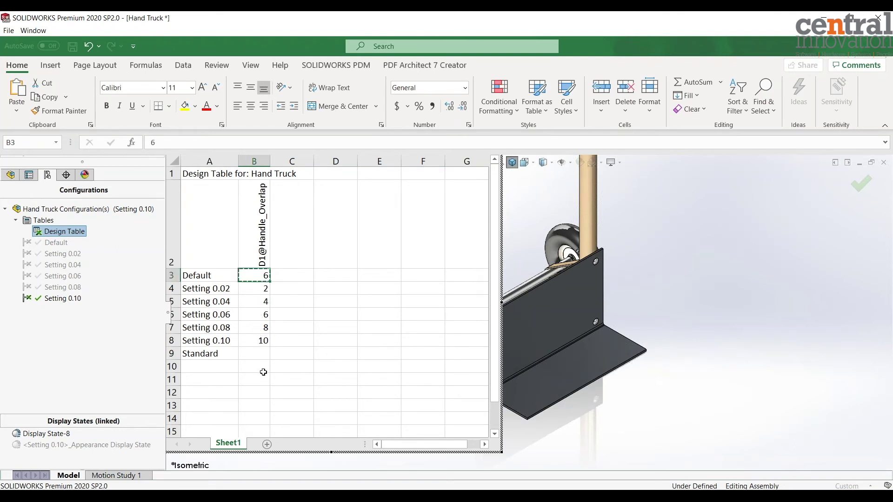
{"action": "left_click", "coordinate": [260, 352]}
{"action": "key", "text": "ctrl+v"}
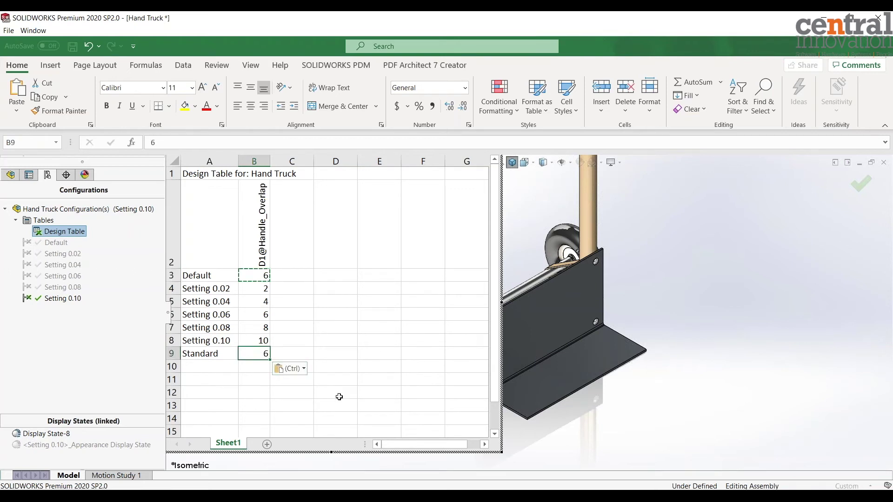
{"action": "left_click", "coordinate": [309, 405]}
{"action": "left_click", "coordinate": [242, 355]}
{"action": "left_click", "coordinate": [223, 395]}
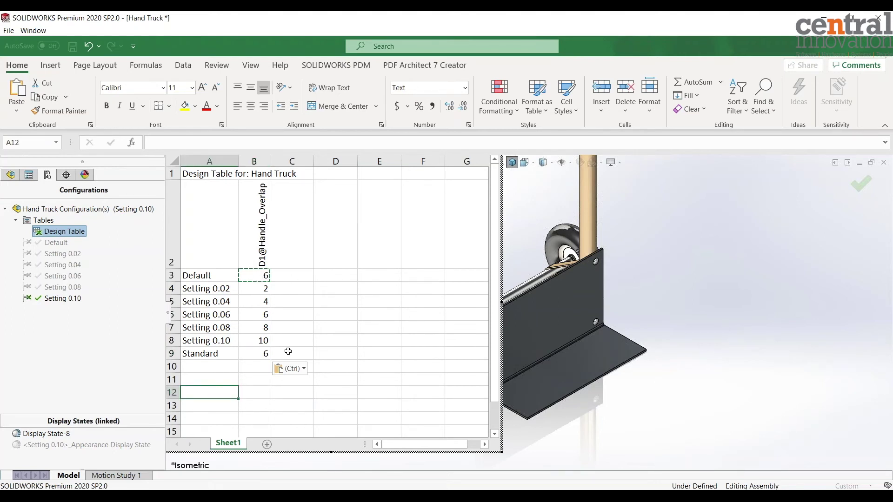
{"action": "left_click", "coordinate": [258, 353]}
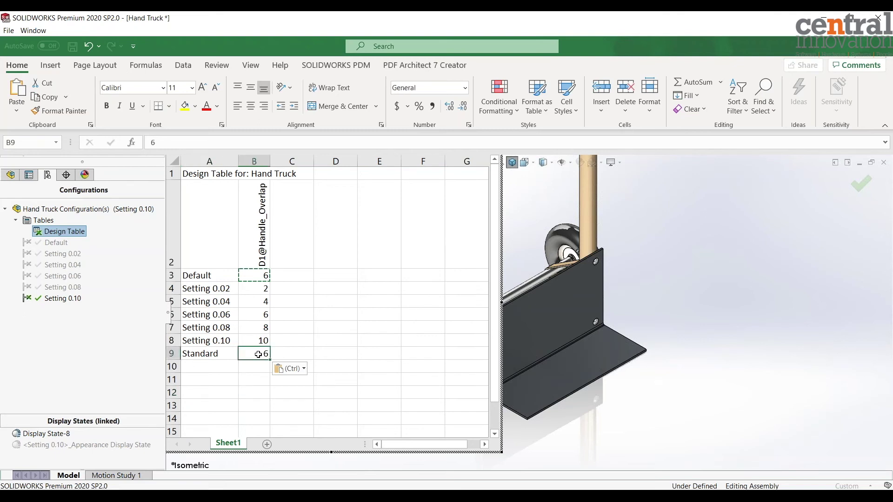
{"action": "left_click", "coordinate": [249, 418]}
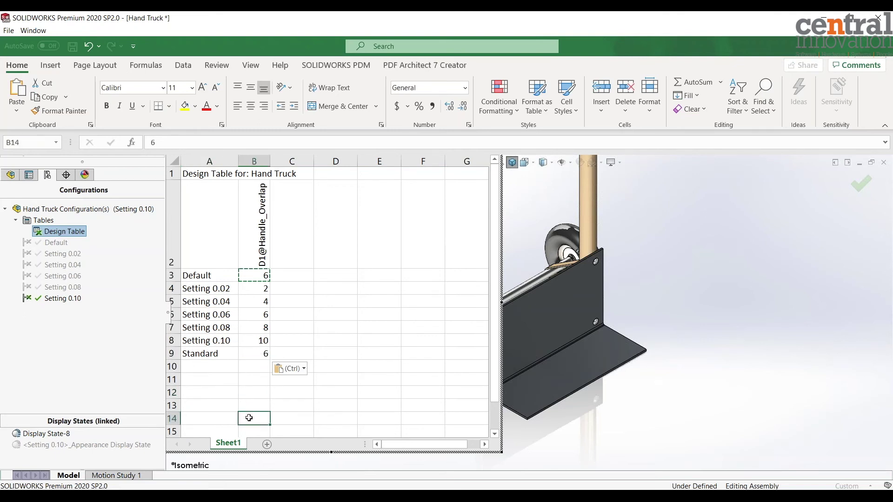
Step: Narrow the table to expose the model and add a state column for the tire Tire.Pneumatic<1> beside the Handle_Overlap column
{"action": "left_click", "coordinate": [304, 221]}
{"action": "scroll", "coordinate": [725, 391], "scroll_direction": "up", "scroll_amount": 6}
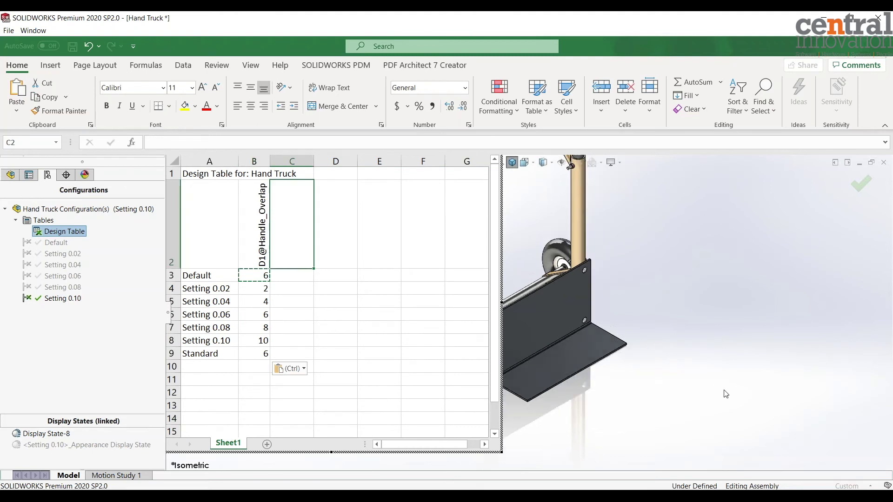
{"action": "scroll", "coordinate": [705, 393], "scroll_direction": "up", "scroll_amount": 3}
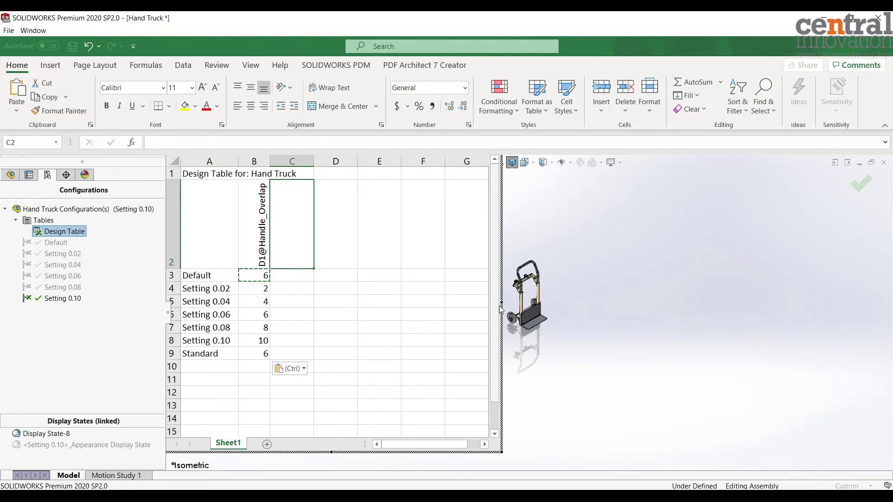
{"action": "left_click_drag", "start_coordinate": [501, 302], "coordinate": [475, 298]}
{"action": "left_click_drag", "start_coordinate": [412, 295], "coordinate": [414, 297]}
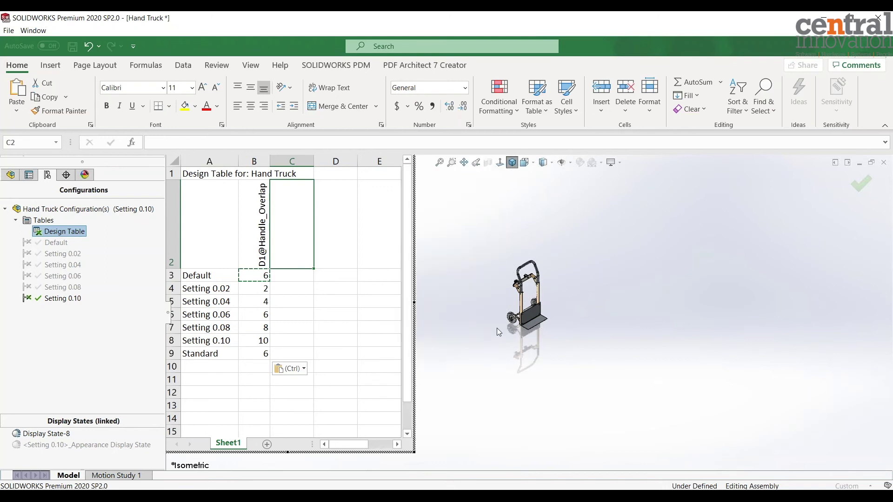
{"action": "double_click", "coordinate": [512, 320]}
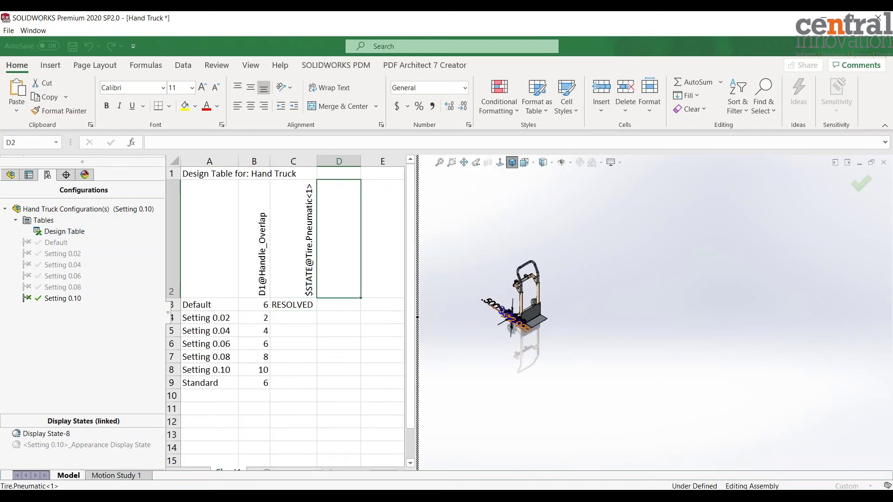
Step: Fill the tire's RESOLVED state from Default down through Setting 0.10
{"action": "left_click", "coordinate": [290, 229]}
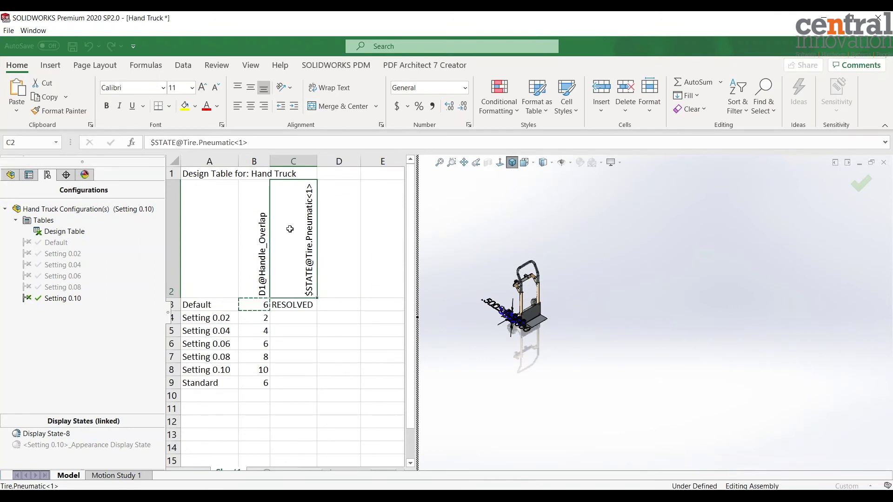
{"action": "left_click", "coordinate": [291, 306]}
{"action": "left_click_drag", "start_coordinate": [318, 316], "coordinate": [313, 375]}
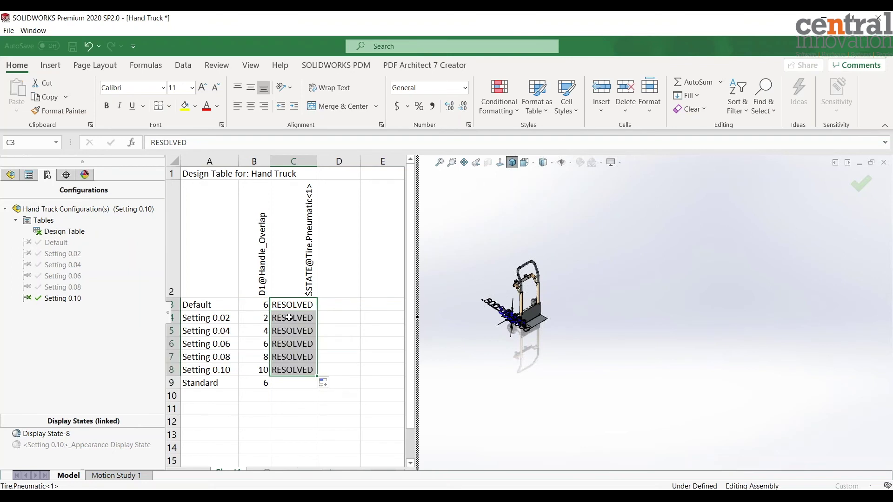
Step: Set the tire's state to S for the Standard configuration
{"action": "left_click", "coordinate": [288, 385]}
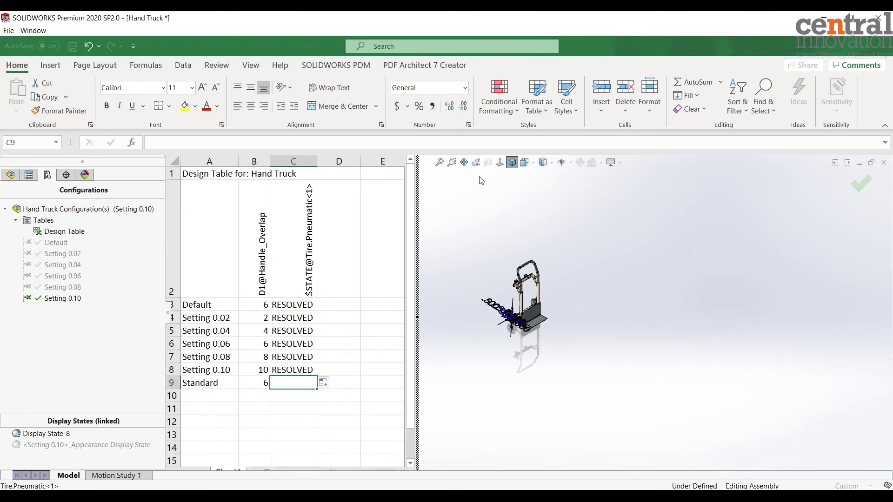
{"action": "left_click", "coordinate": [451, 162]}
{"action": "left_click_drag", "start_coordinate": [459, 259], "coordinate": [634, 399]}
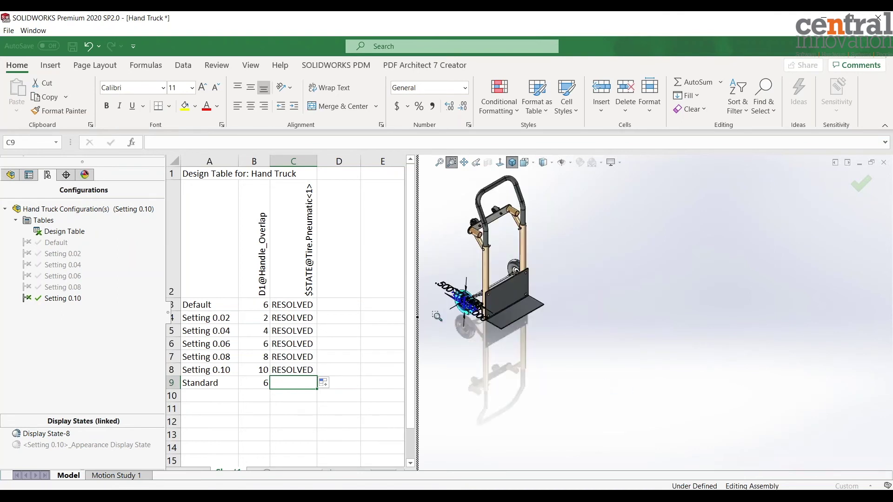
{"action": "right_click", "coordinate": [439, 238]}
{"action": "left_click", "coordinate": [465, 257]}
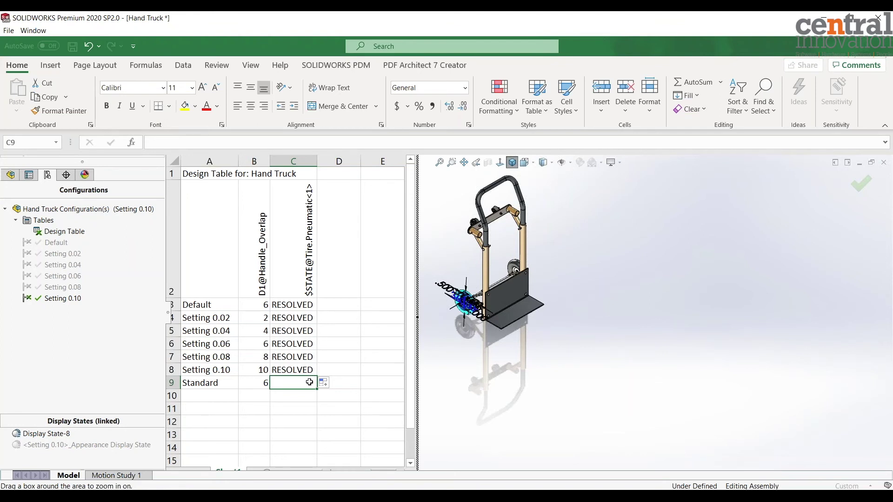
{"action": "type", "text": "S"}
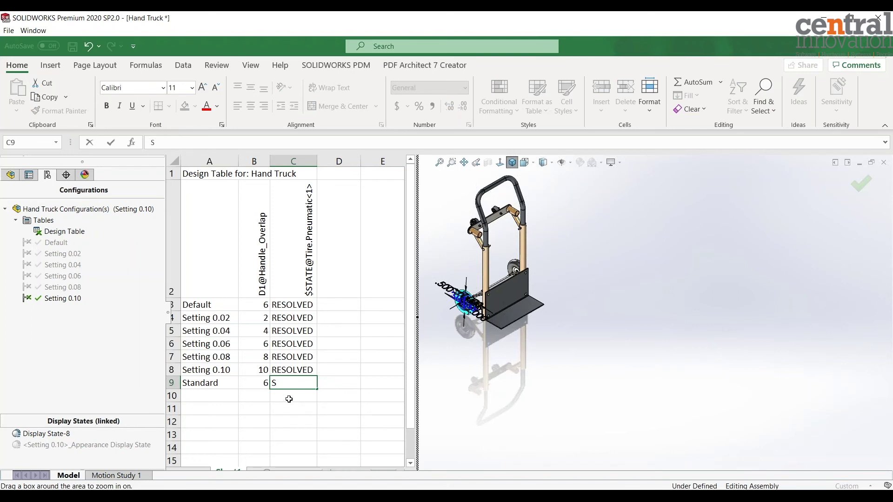
{"action": "key", "text": "Return"}
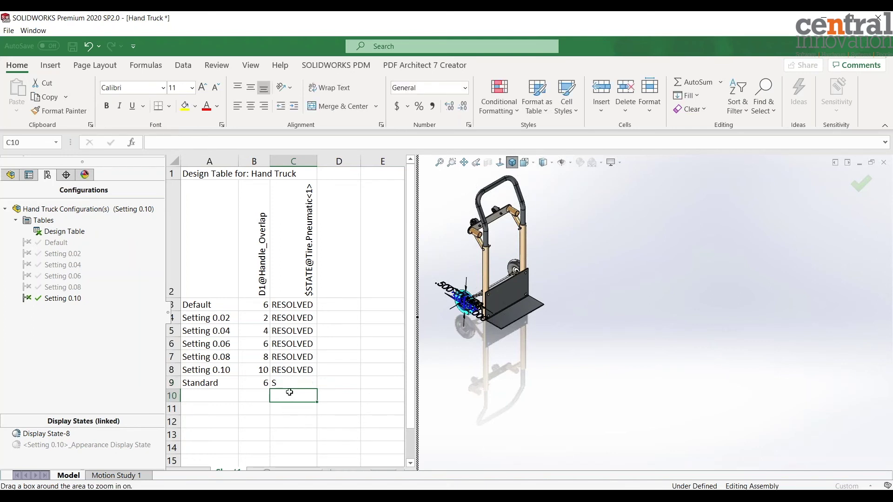
{"action": "left_click", "coordinate": [288, 384]}
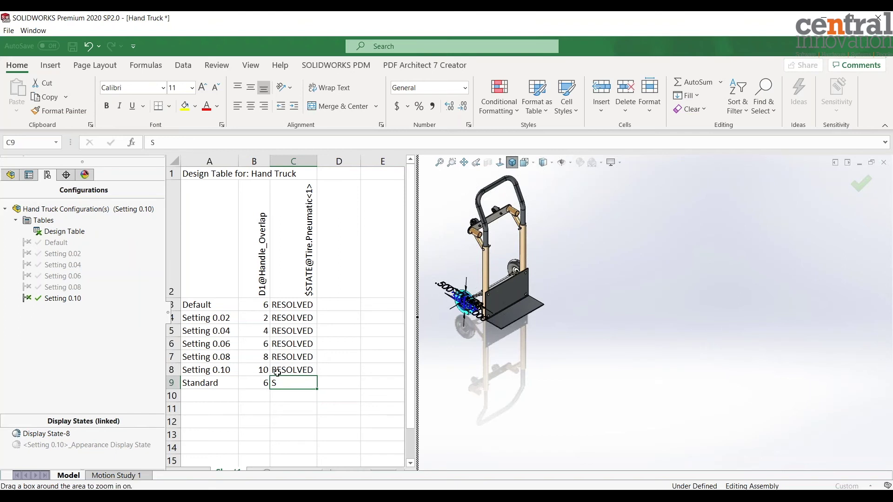
Step: Close the design table to generate the Standard configuration, and activate it to inspect the tire's suppression
{"action": "left_click", "coordinate": [551, 399]}
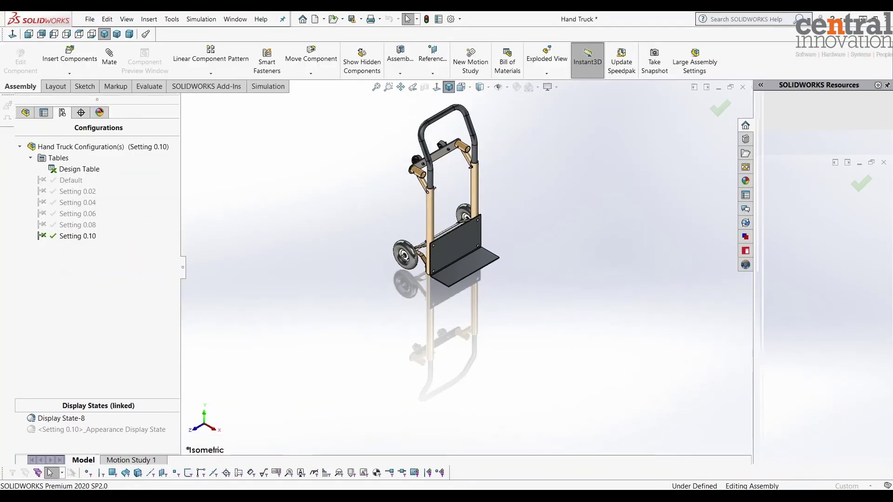
{"action": "left_click", "coordinate": [518, 272]}
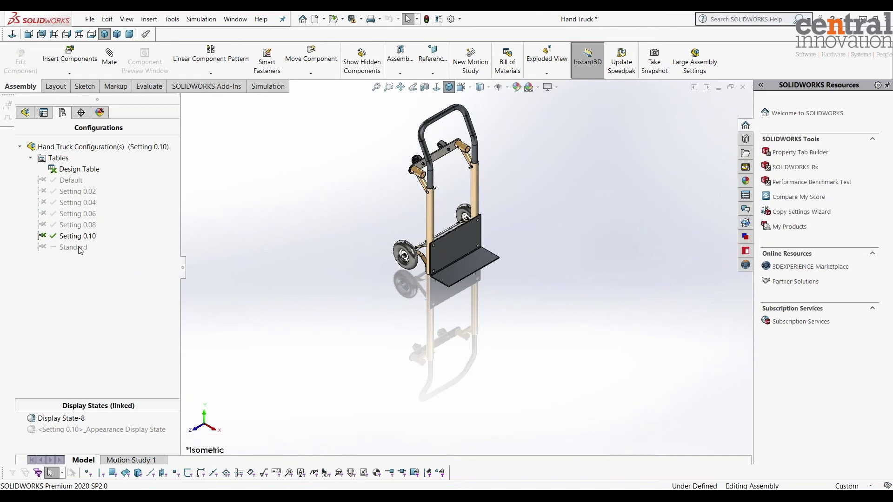
{"action": "double_click", "coordinate": [79, 248]}
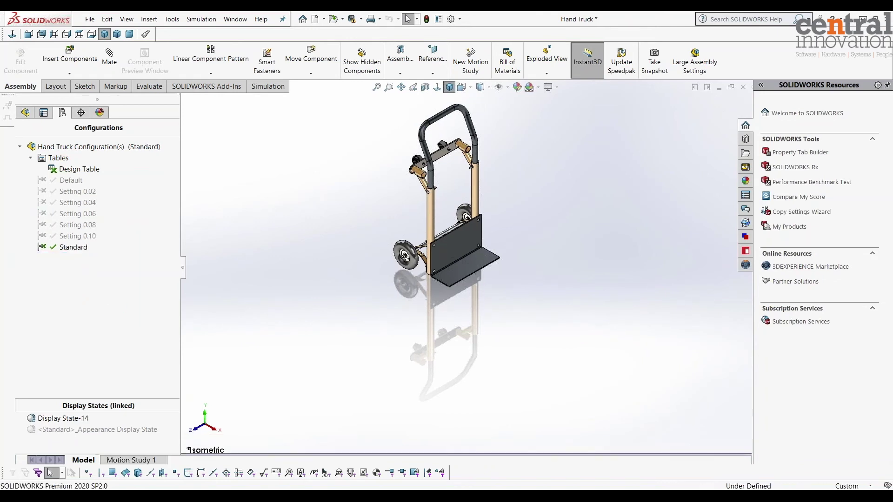
{"action": "left_click", "coordinate": [388, 87]}
{"action": "left_click_drag", "start_coordinate": [365, 105], "coordinate": [546, 319]}
{"action": "right_click", "coordinate": [300, 270]}
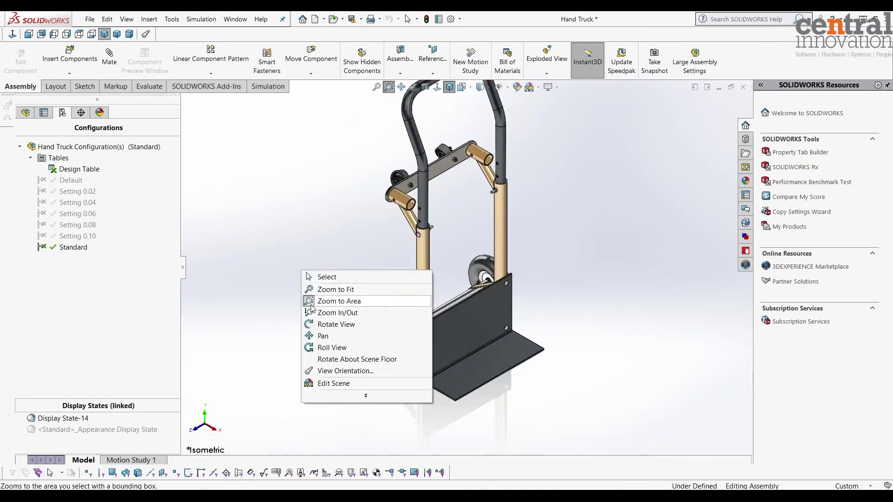
{"action": "left_click", "coordinate": [311, 275]}
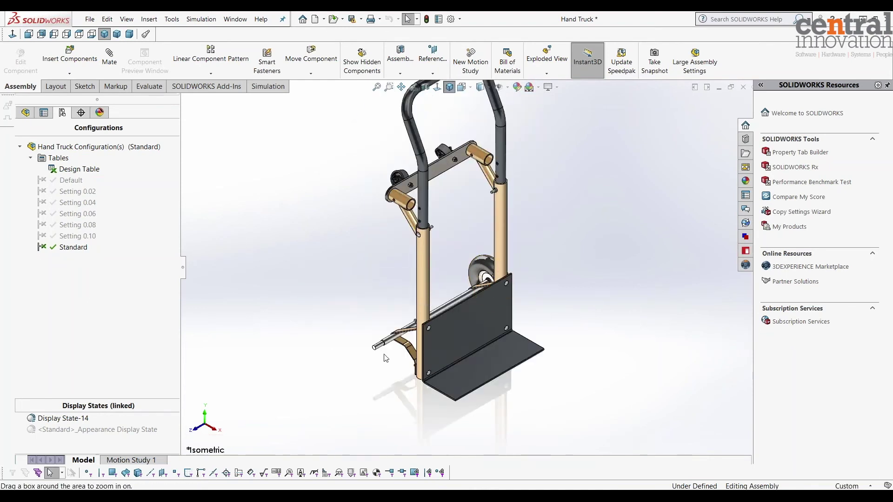
Step: Activate Setting 0.10, Setting 0.04 and Standard in turn to compare the pneumatic tire's state
{"action": "left_click", "coordinate": [77, 235]}
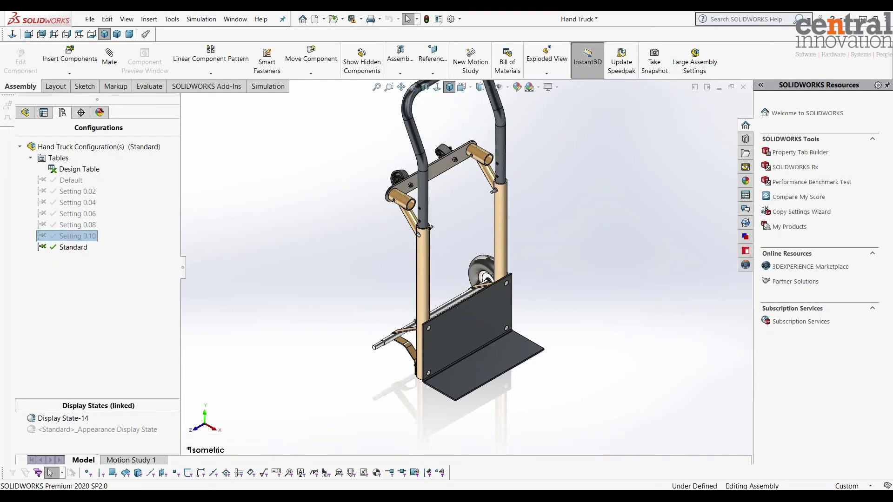
{"action": "double_click", "coordinate": [77, 236]}
{"action": "left_click", "coordinate": [81, 203]}
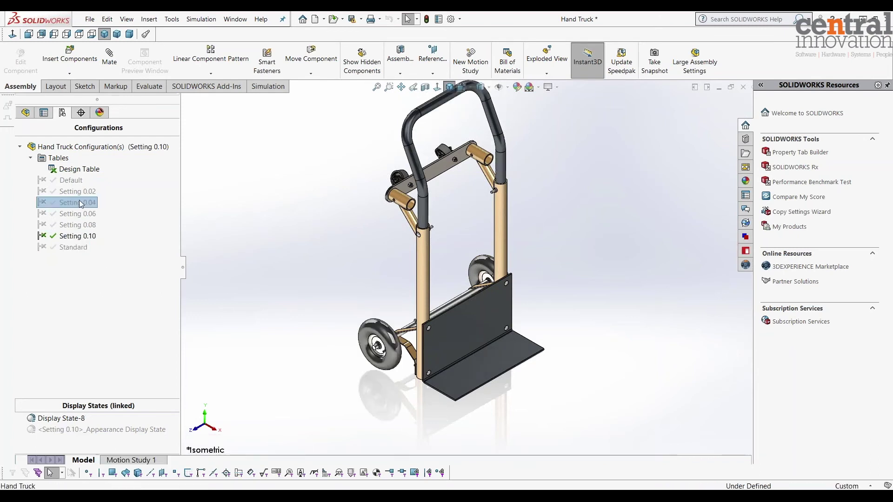
{"action": "double_click", "coordinate": [80, 203]}
{"action": "double_click", "coordinate": [70, 247]}
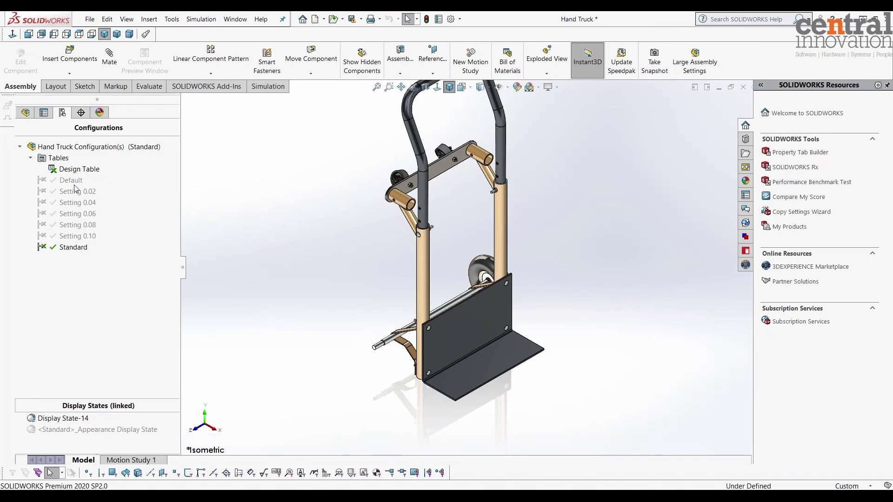
{"action": "right_click", "coordinate": [70, 170]}
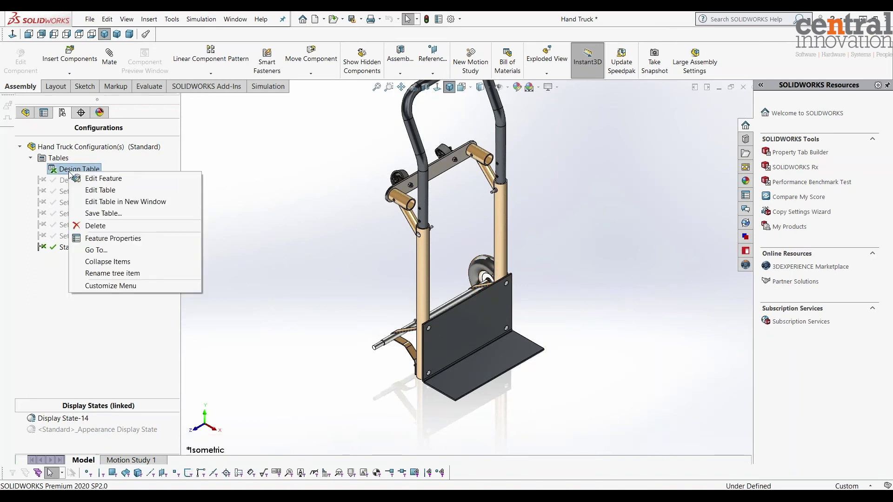
{"action": "left_click", "coordinate": [100, 191]}
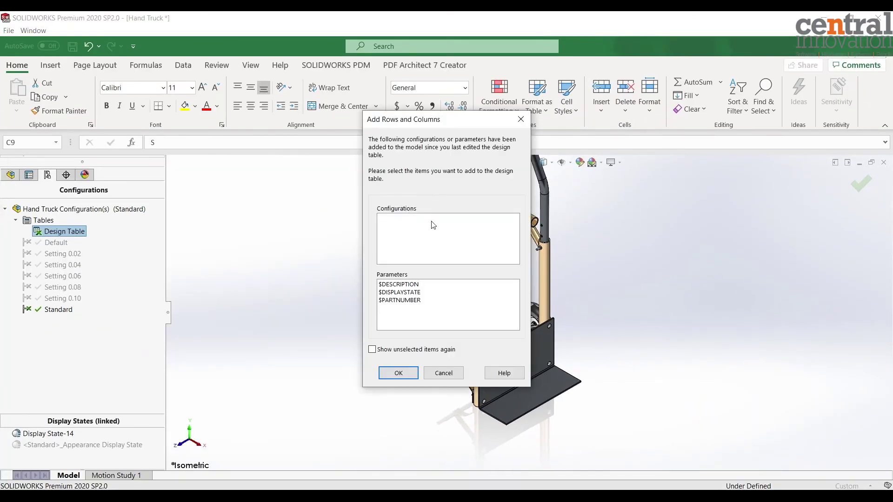
{"action": "left_click", "coordinate": [443, 373]}
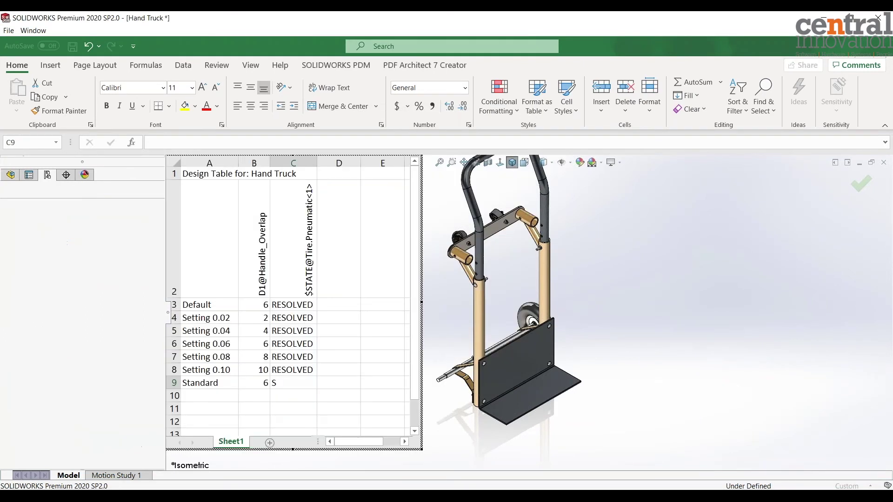
{"action": "left_click", "coordinate": [284, 219]}
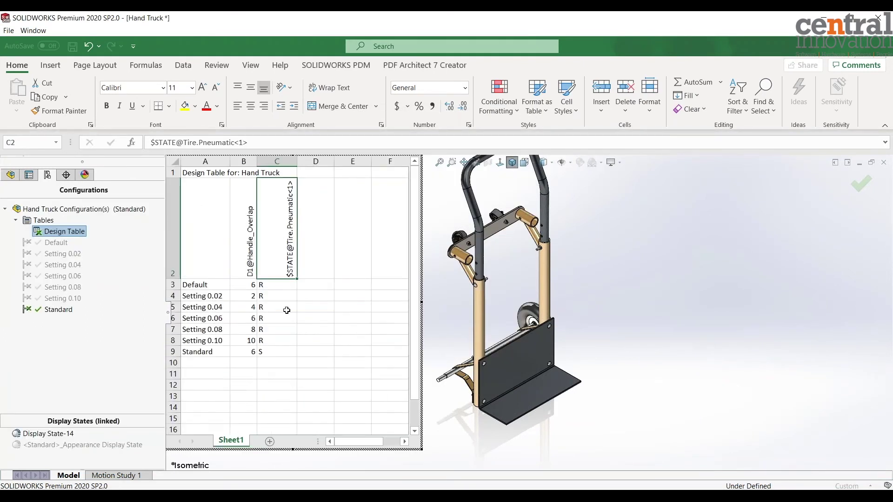
{"action": "left_click", "coordinate": [243, 143]}
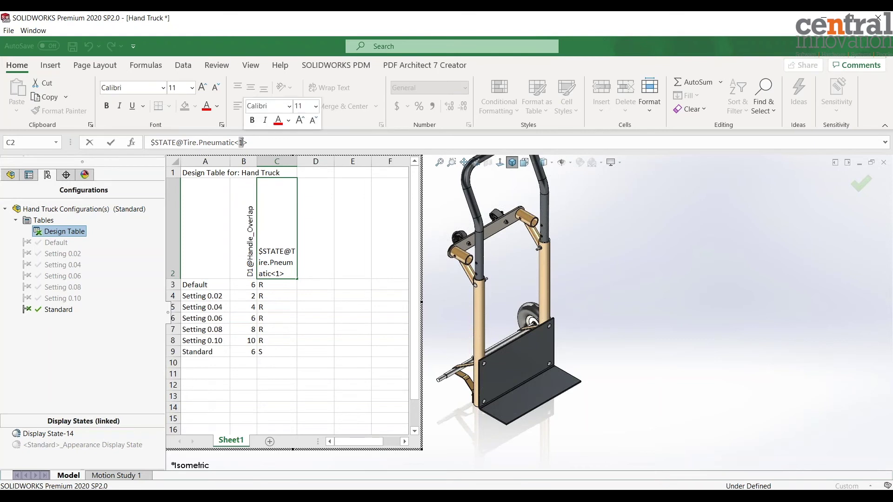
{"action": "left_click", "coordinate": [242, 143]}
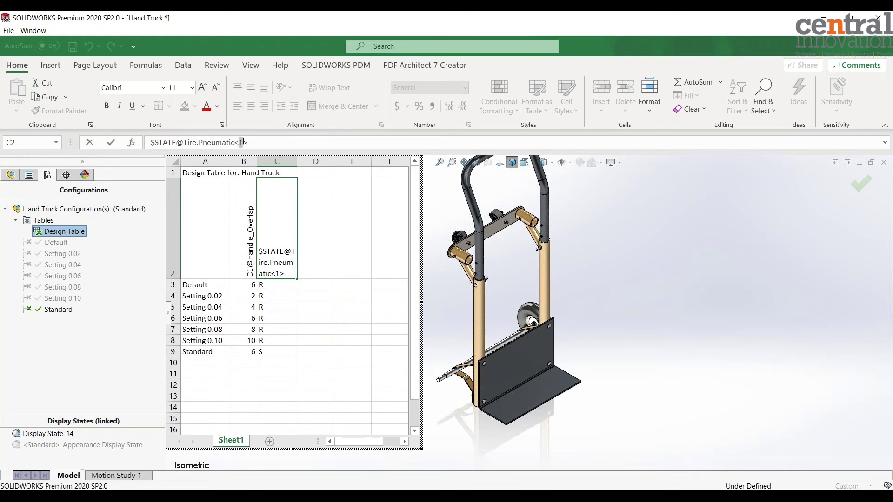
{"action": "left_click", "coordinate": [10, 176]}
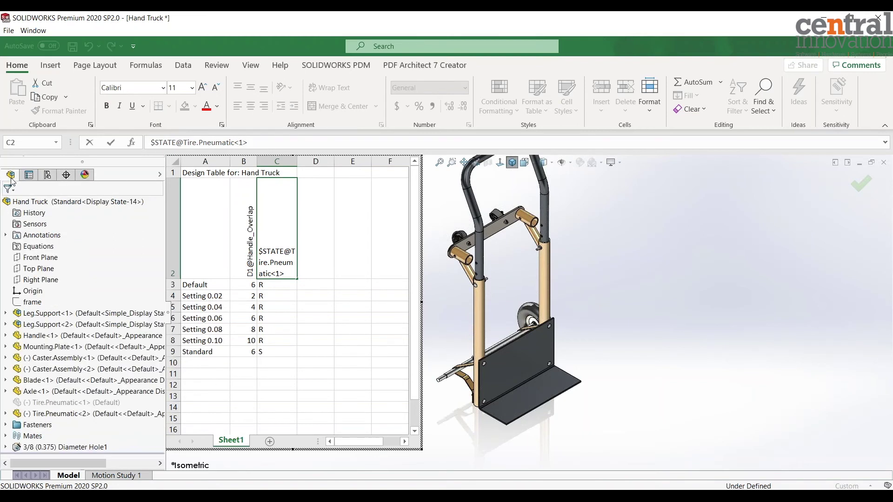
{"action": "mouse_move", "coordinate": [48, 404]}
{"action": "type", "text": ",2"}
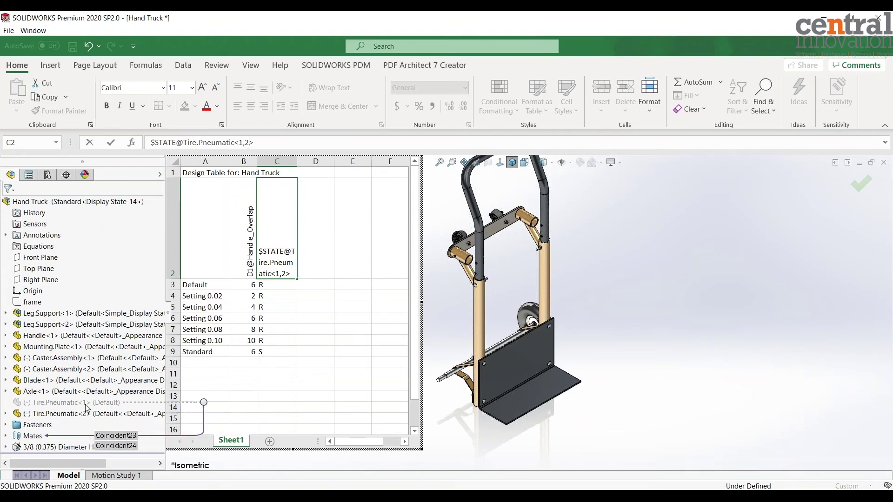
{"action": "left_click", "coordinate": [677, 225]}
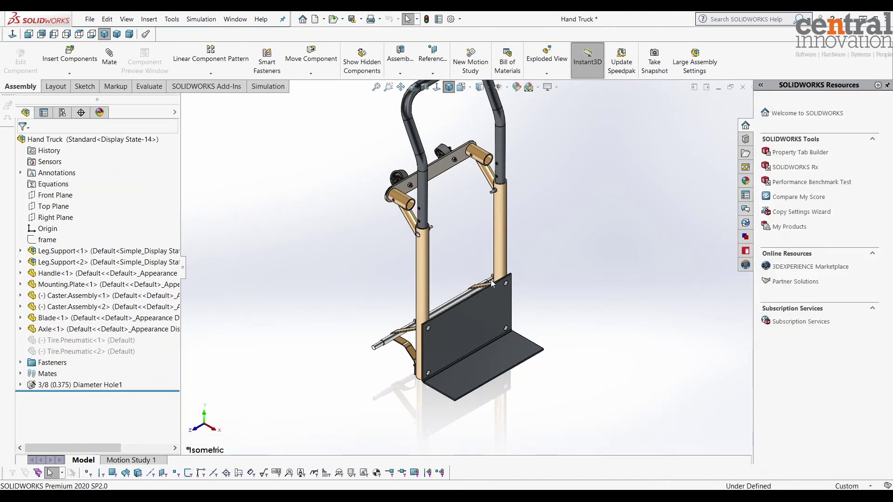
Step: Enable suppression of new features and mates in the Standard configuration's advanced options
{"action": "left_click", "coordinate": [62, 113]}
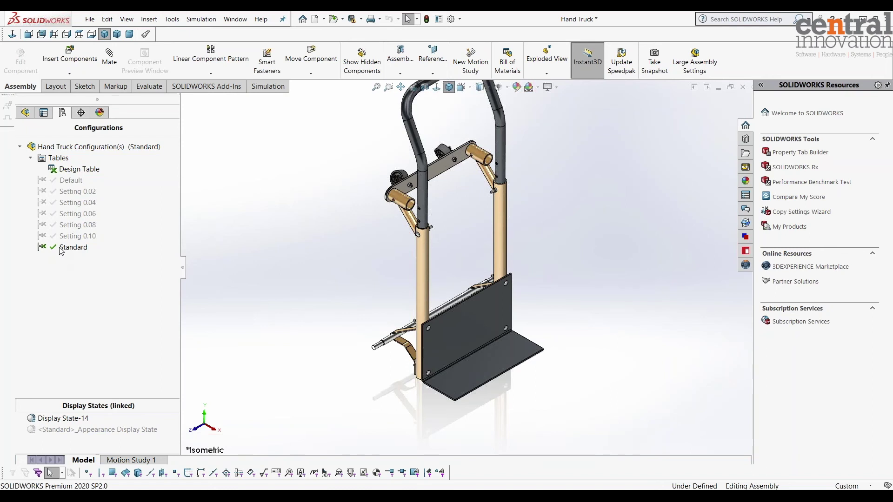
{"action": "right_click", "coordinate": [62, 251]}
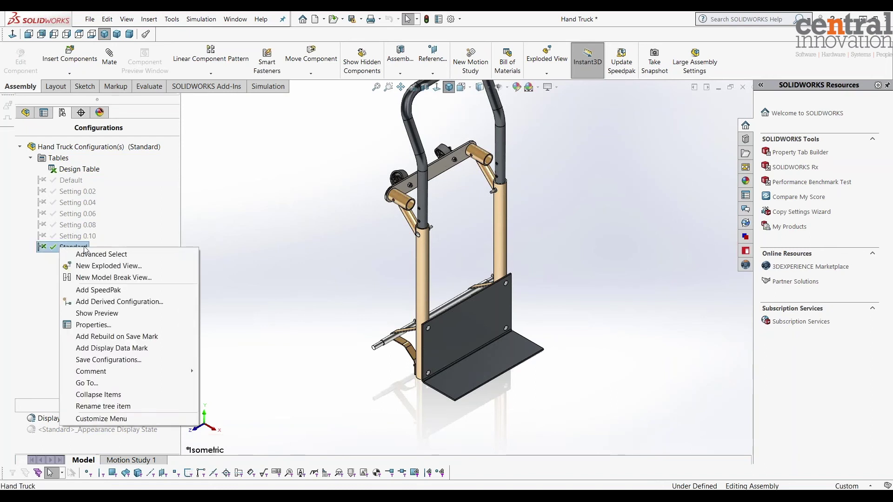
{"action": "left_click", "coordinate": [99, 326]}
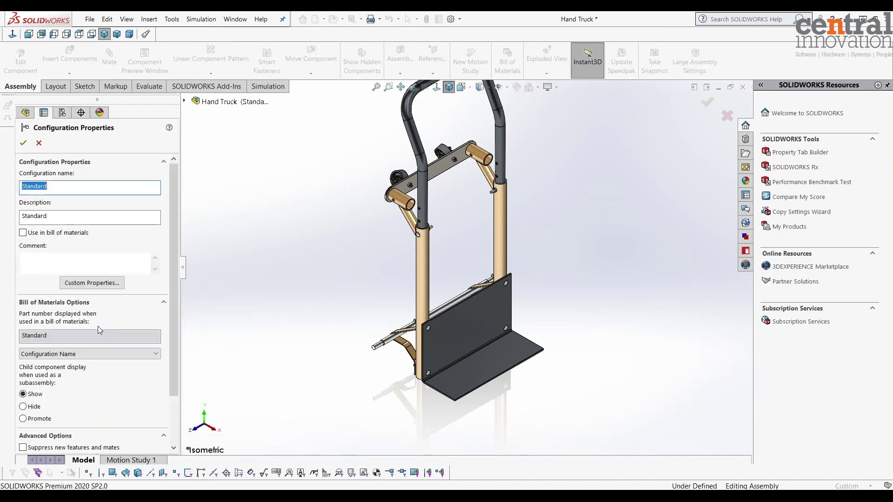
{"action": "left_click", "coordinate": [65, 437]}
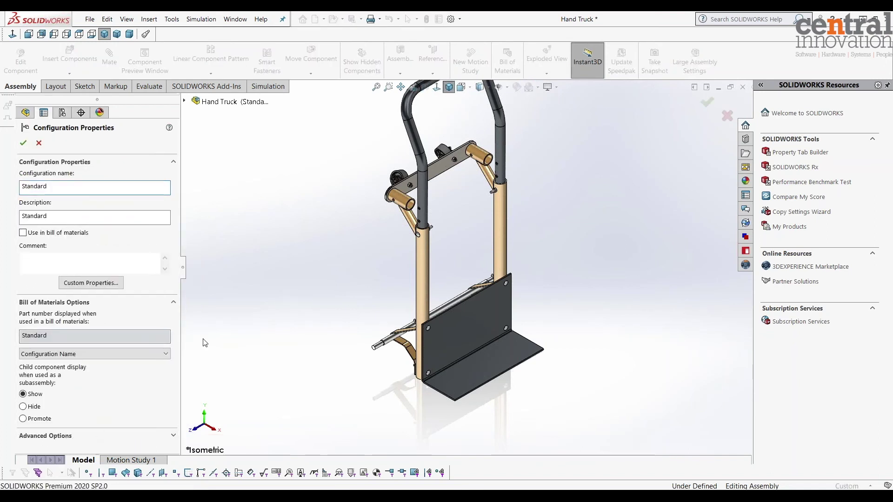
{"action": "left_click", "coordinate": [74, 441]}
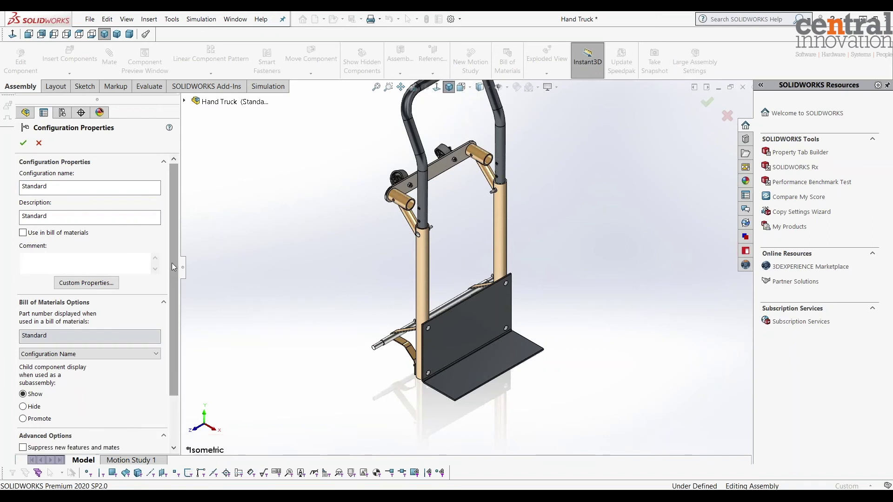
{"action": "left_click_drag", "start_coordinate": [173, 274], "coordinate": [178, 357]}
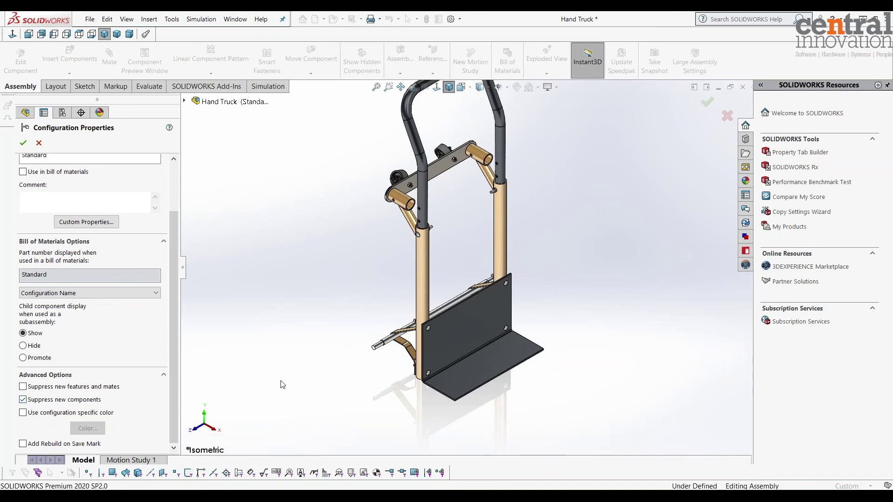
{"action": "left_click", "coordinate": [23, 388]}
{"action": "left_click", "coordinate": [23, 143]}
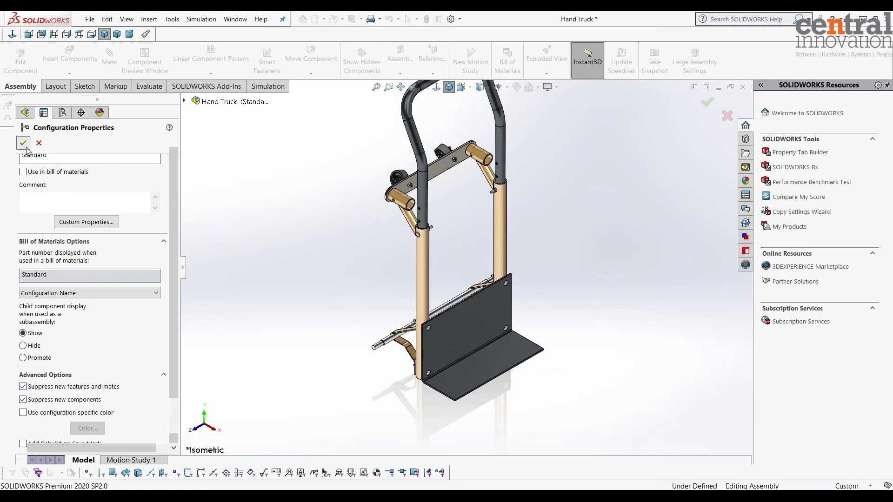
Step: Enable suppression of new features and mates in the properties of the Setting 0.10 configuration
{"action": "right_click", "coordinate": [62, 236]}
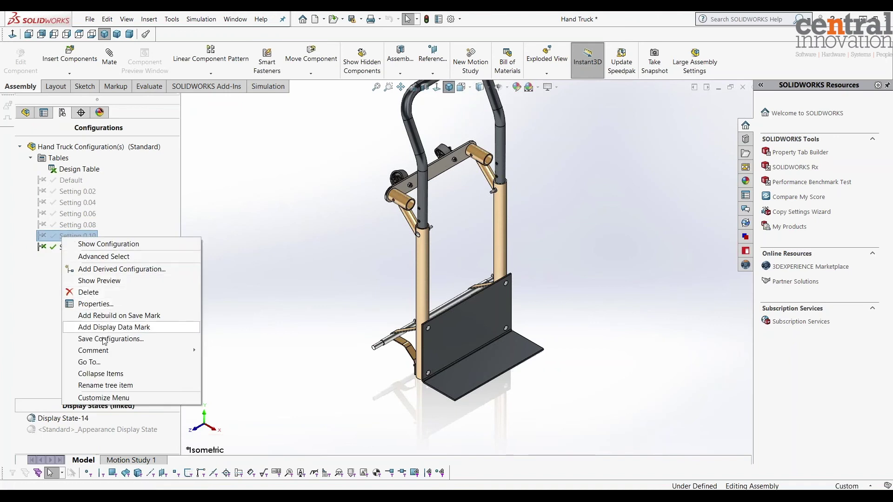
{"action": "left_click", "coordinate": [97, 304]}
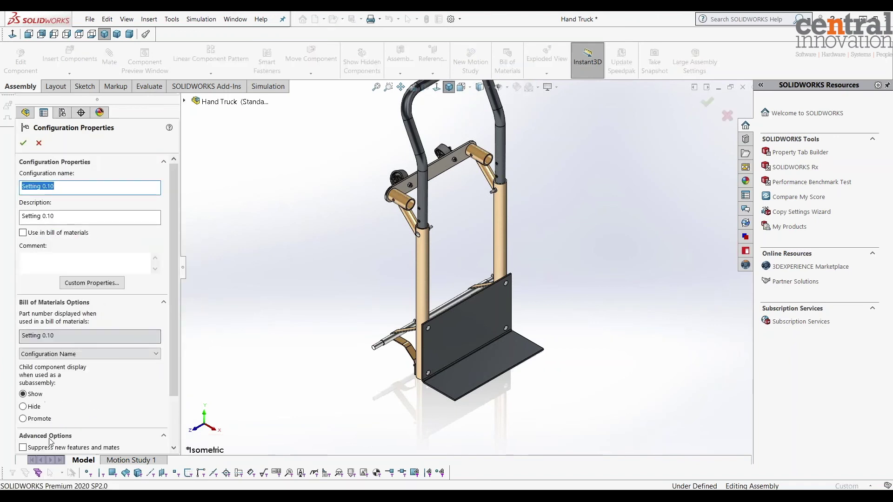
{"action": "scroll", "coordinate": [86, 400], "scroll_direction": "down", "scroll_amount": 3}
{"action": "left_click", "coordinate": [22, 387]}
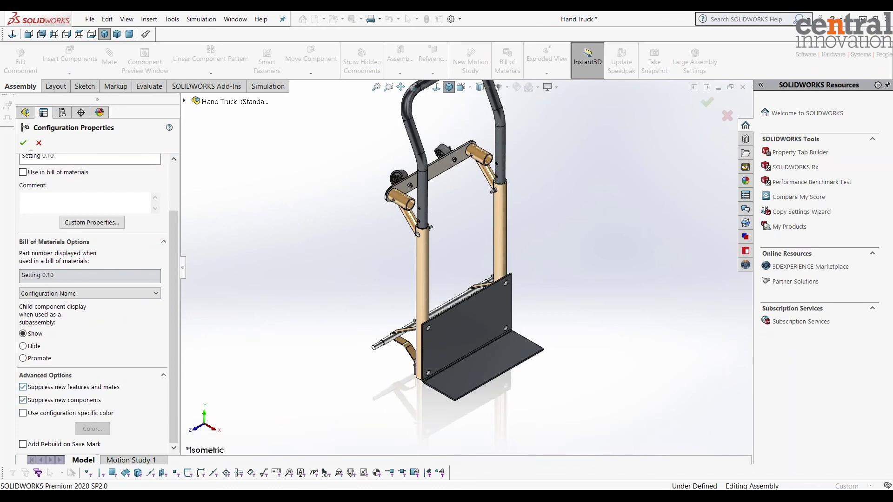
{"action": "left_click", "coordinate": [22, 143]}
Step: Set the Setting 0.08 configuration to suppress new features and mates
{"action": "right_click", "coordinate": [70, 225]}
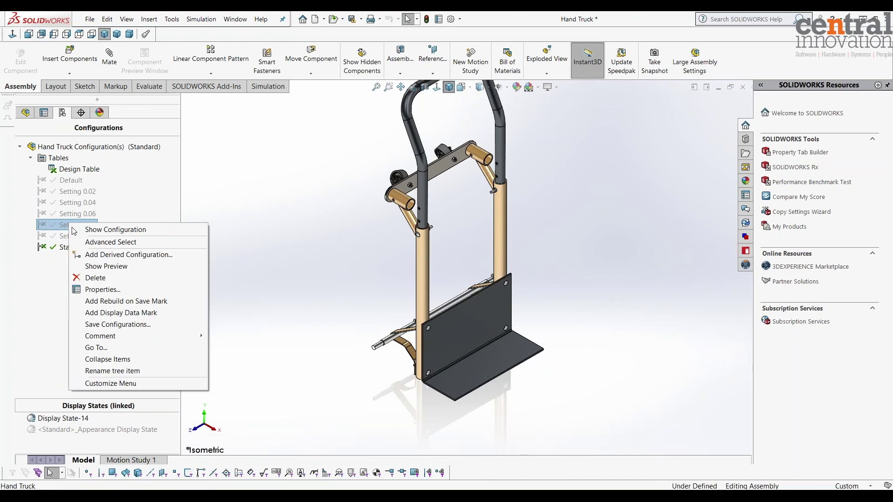
{"action": "left_click", "coordinate": [98, 289]}
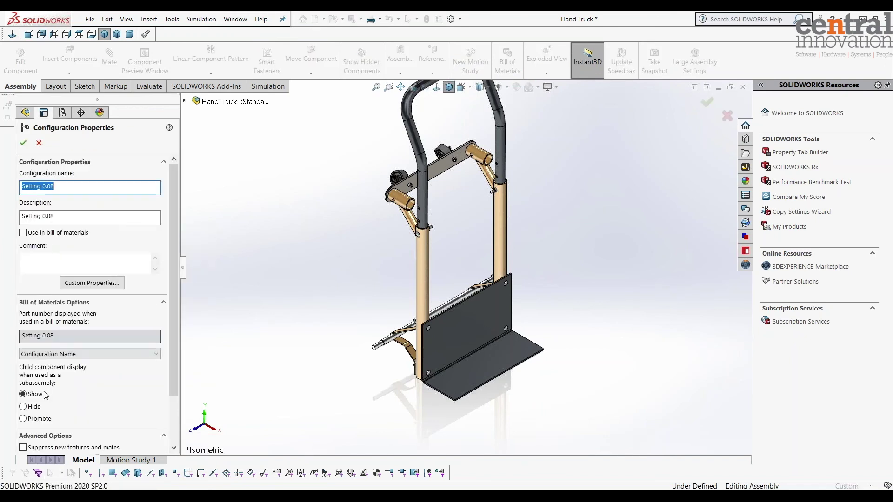
{"action": "left_click", "coordinate": [23, 447]}
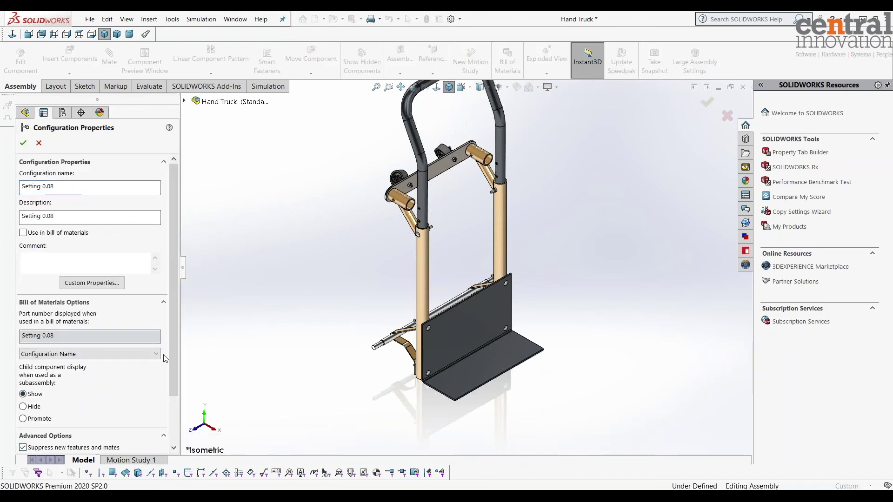
{"action": "scroll", "coordinate": [140, 349], "scroll_direction": "down", "scroll_amount": 3}
{"action": "scroll", "coordinate": [139, 348], "scroll_direction": "up", "scroll_amount": 3}
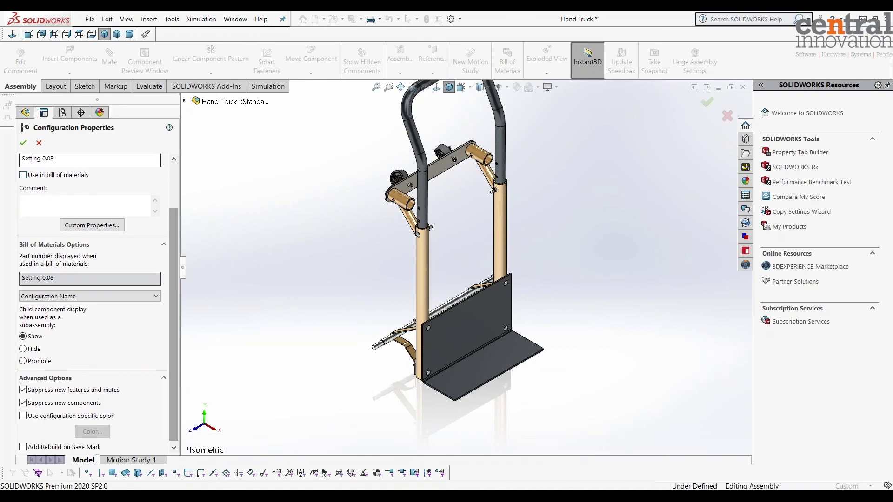
{"action": "left_click", "coordinate": [23, 143]}
Step: Turn on Suppress new features and mates for the Setting 0.06 configuration
{"action": "right_click", "coordinate": [78, 215]}
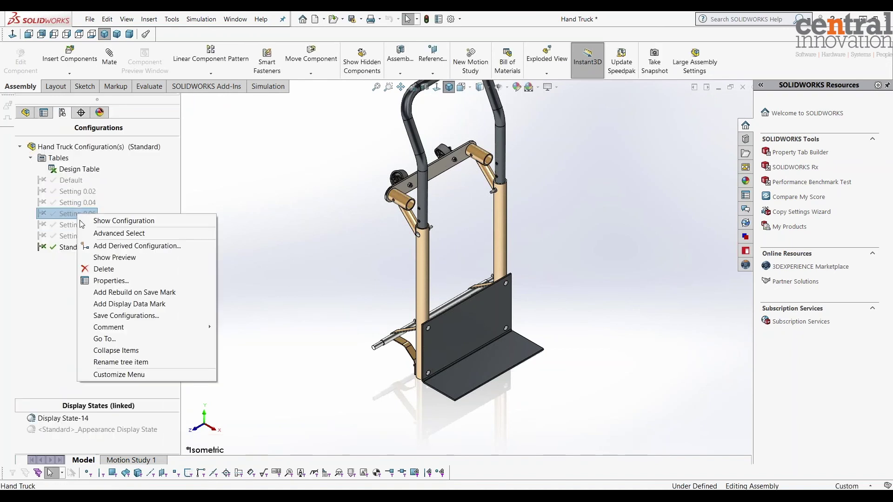
{"action": "left_click", "coordinate": [97, 282]}
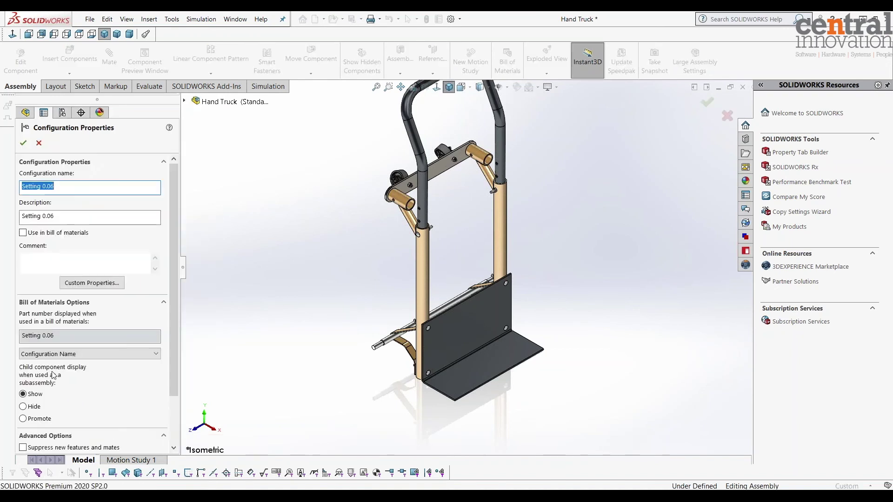
{"action": "left_click_drag", "start_coordinate": [174, 248], "coordinate": [180, 337]}
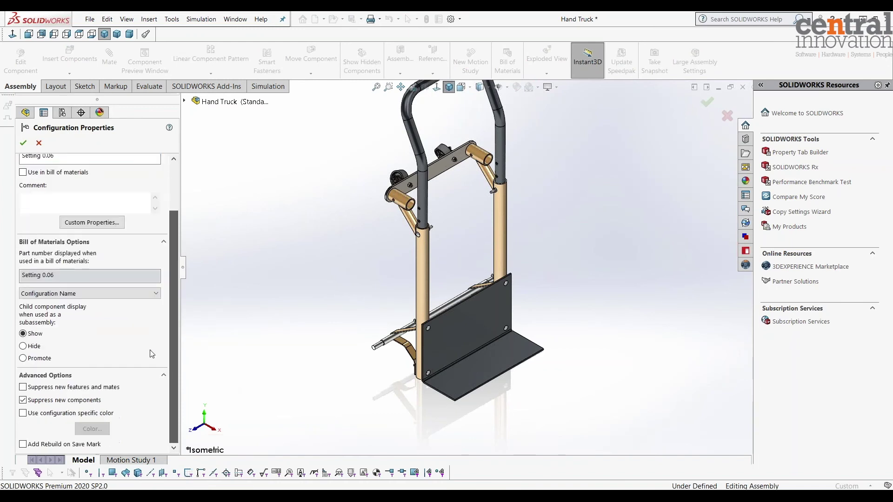
{"action": "left_click", "coordinate": [24, 387]}
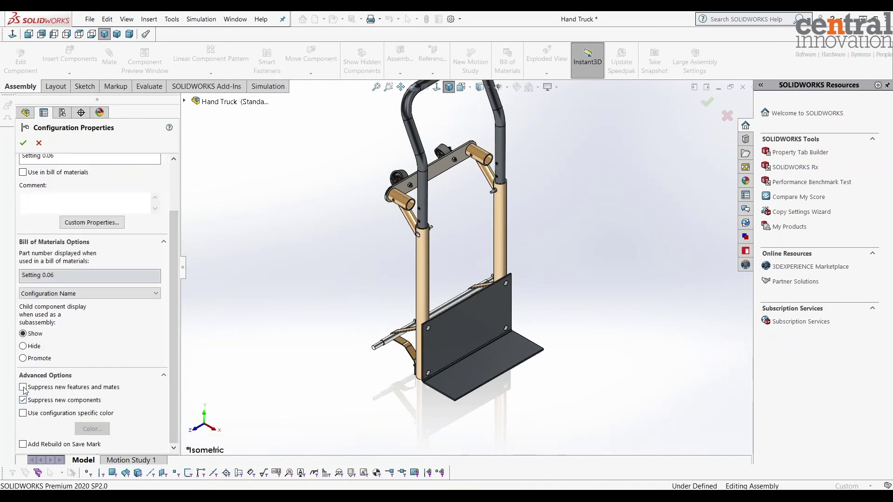
{"action": "left_click", "coordinate": [24, 143]}
Step: Enable the Suppress new features and mates option for the Setting 0.04 configuration
{"action": "right_click", "coordinate": [73, 201]}
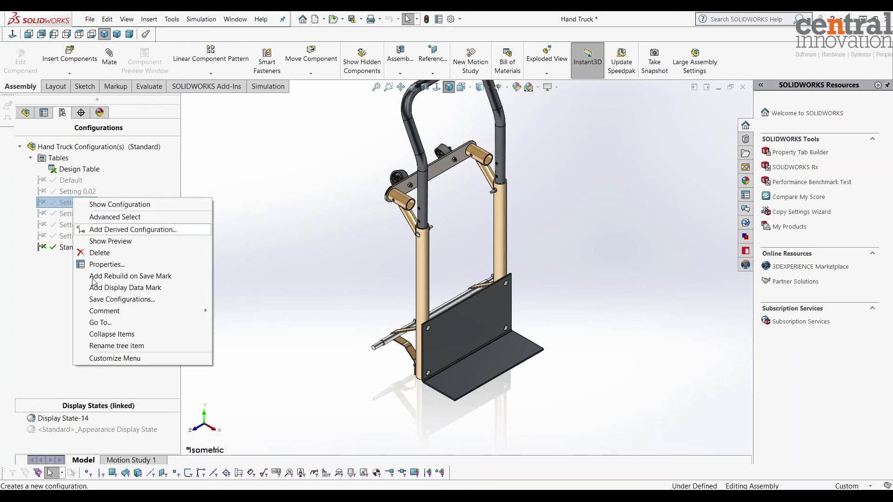
{"action": "left_click", "coordinate": [93, 264]}
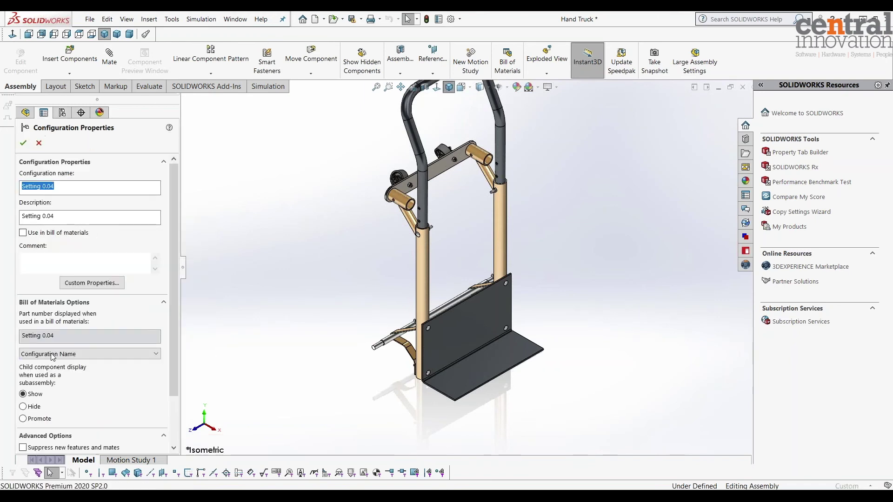
{"action": "scroll", "coordinate": [57, 410], "scroll_direction": "down", "scroll_amount": 3}
{"action": "left_click", "coordinate": [22, 387]}
{"action": "left_click", "coordinate": [23, 143]}
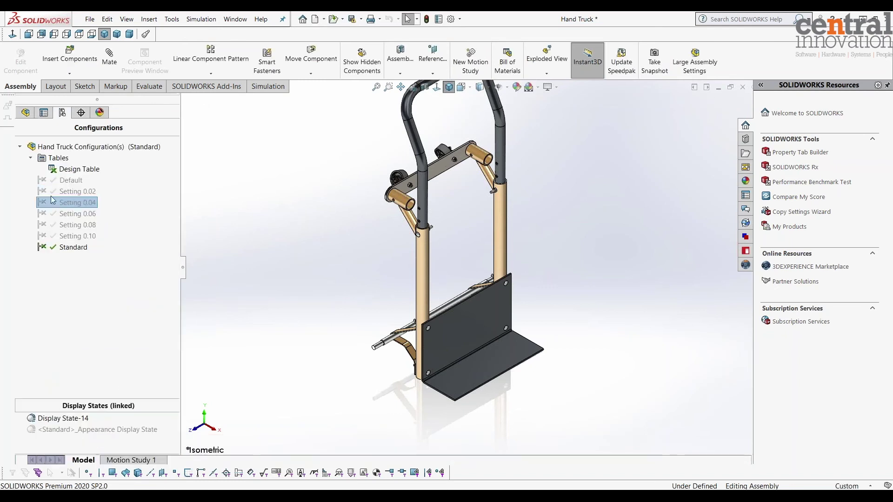
Step: Make the Setting 0.02 configuration suppress new features and mates through its advanced options
{"action": "right_click", "coordinate": [60, 191]}
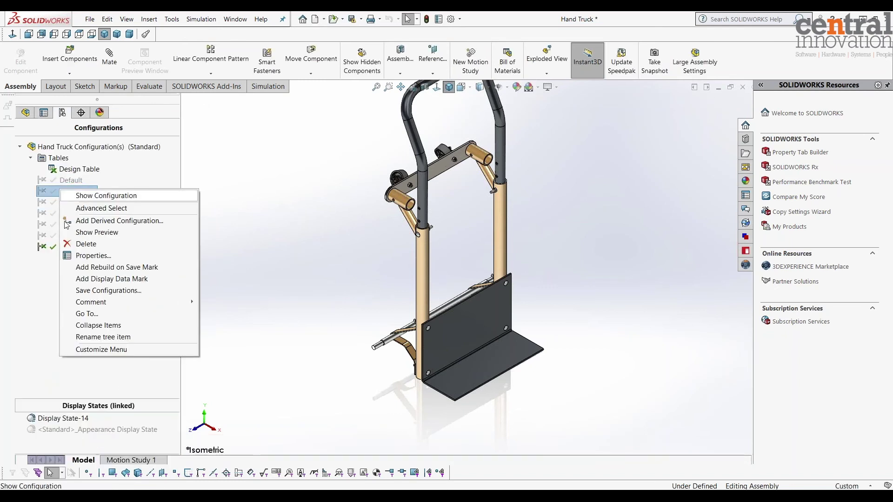
{"action": "left_click", "coordinate": [93, 256]}
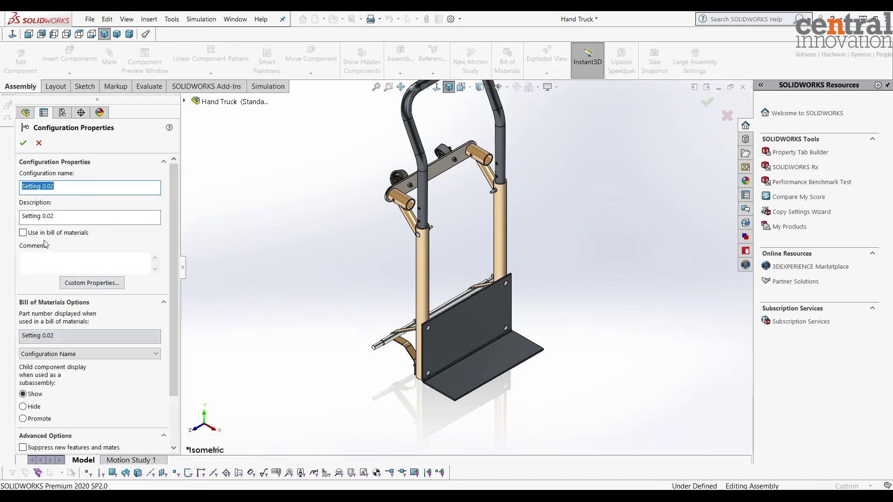
{"action": "scroll", "coordinate": [52, 394], "scroll_direction": "down", "scroll_amount": 3}
{"action": "left_click", "coordinate": [22, 388]}
{"action": "left_click", "coordinate": [23, 143]}
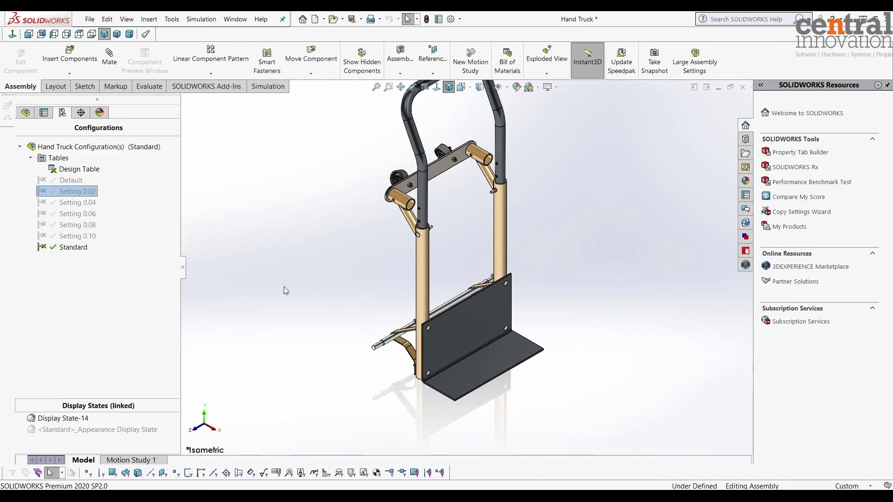
Step: Set the Default configuration to suppress new features and mates in its advanced options
{"action": "right_click", "coordinate": [67, 181]}
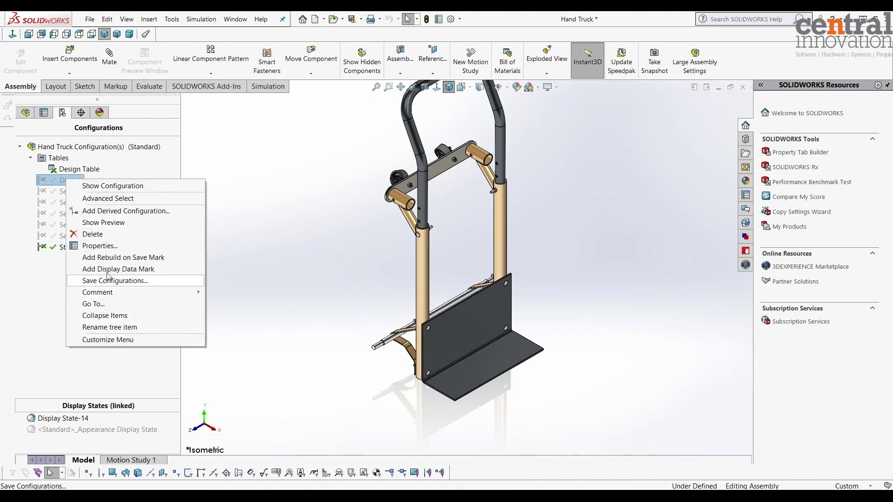
{"action": "left_click", "coordinate": [99, 246]}
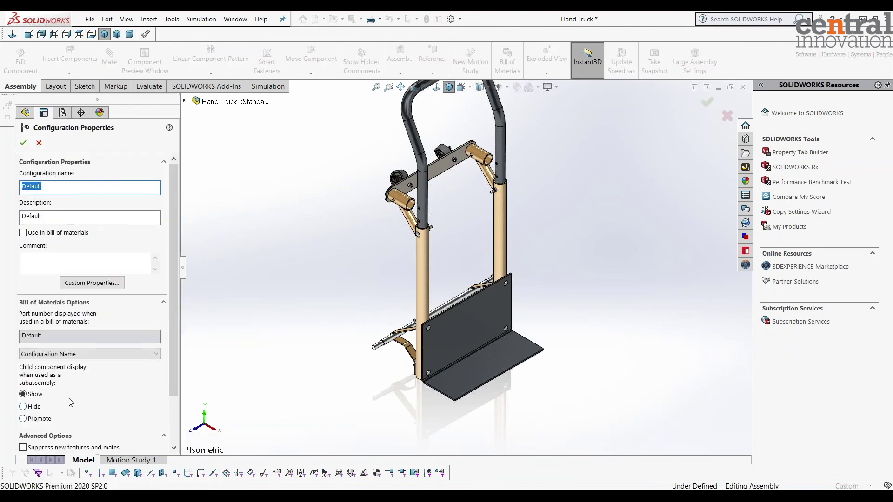
{"action": "scroll", "coordinate": [72, 385], "scroll_direction": "down", "scroll_amount": 3}
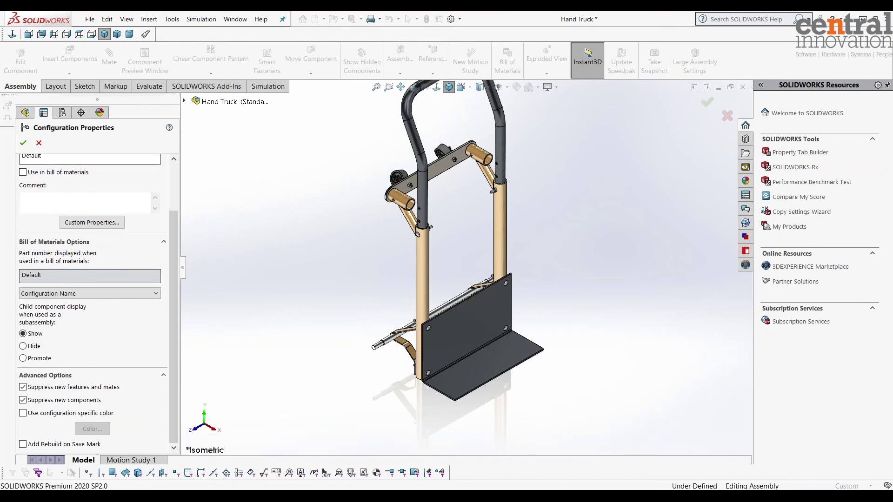
{"action": "left_click", "coordinate": [23, 142]}
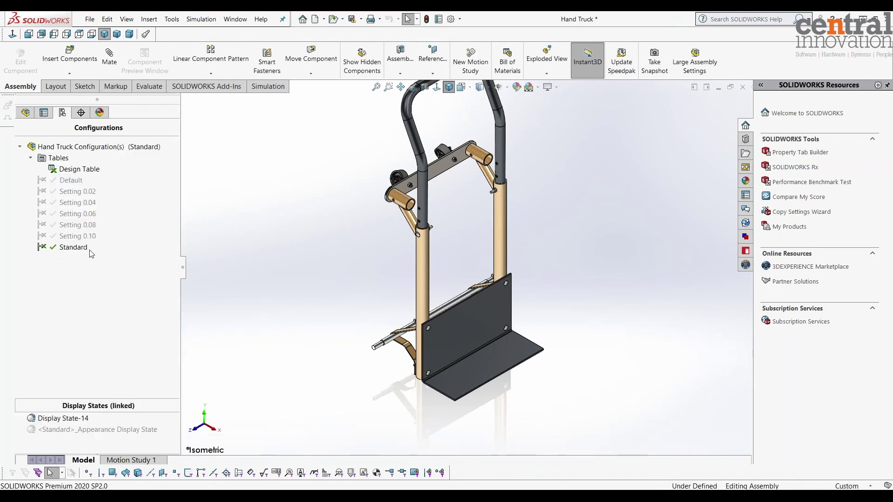
Step: Insert two Tire.Plastic components from the Additional Files folder, placing one near each end of the axle
{"action": "left_click", "coordinate": [64, 247]}
{"action": "left_click", "coordinate": [281, 266]}
{"action": "key", "text": "f"}
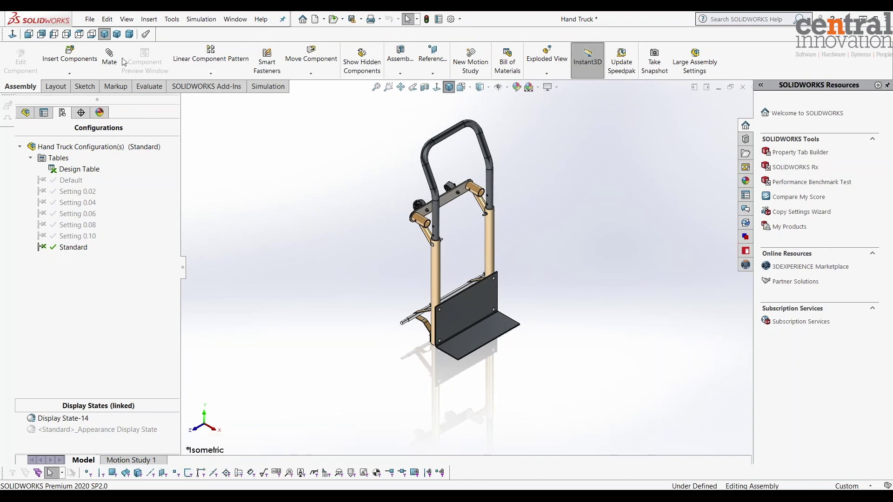
{"action": "left_click", "coordinate": [67, 74]}
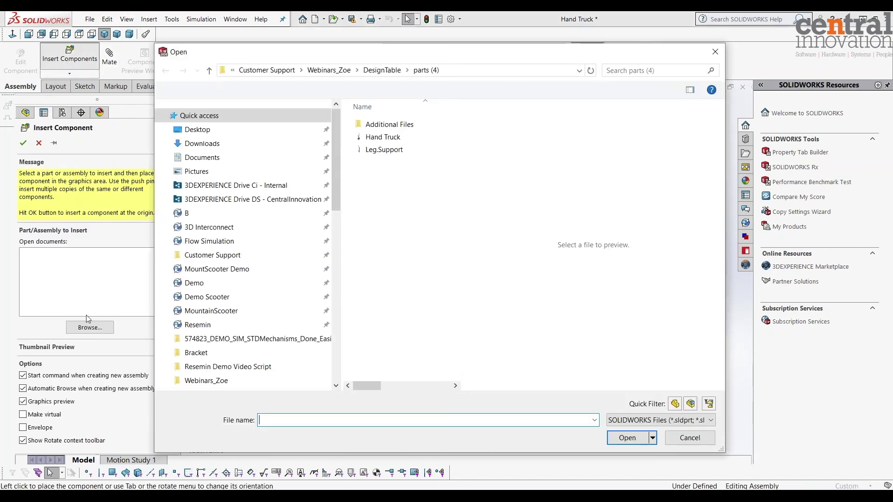
{"action": "double_click", "coordinate": [389, 125]}
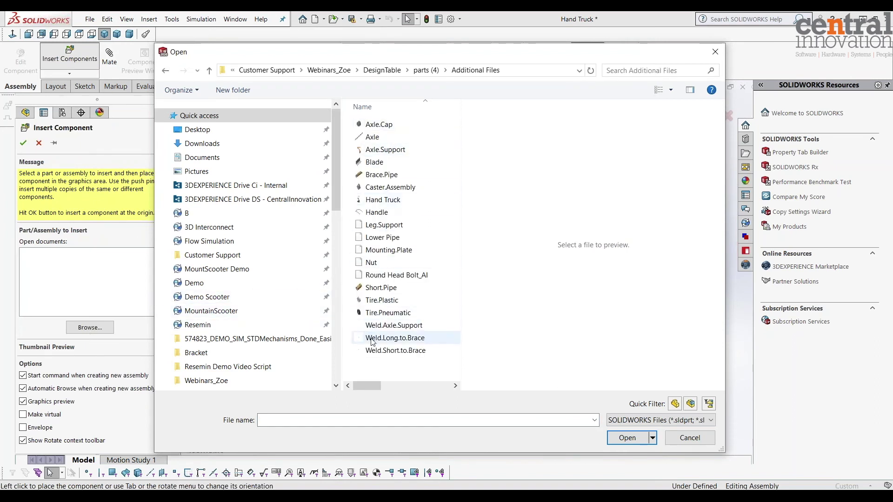
{"action": "left_click", "coordinate": [381, 300]}
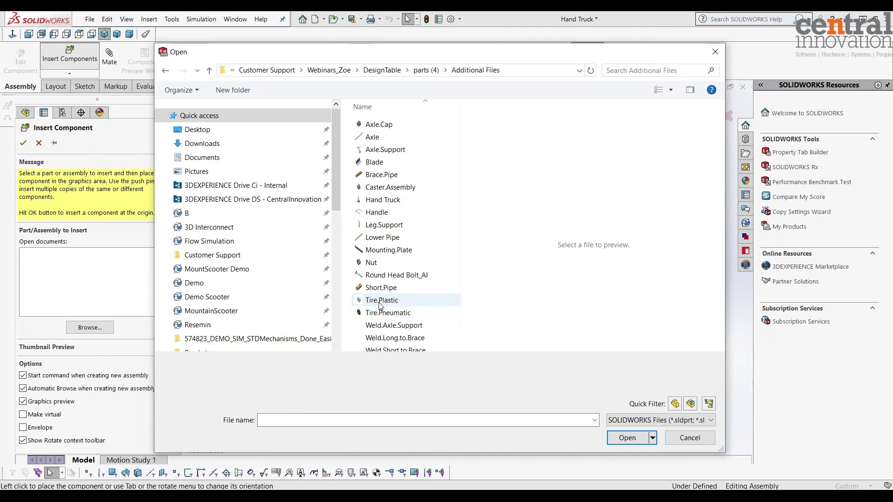
{"action": "left_click", "coordinate": [627, 437]}
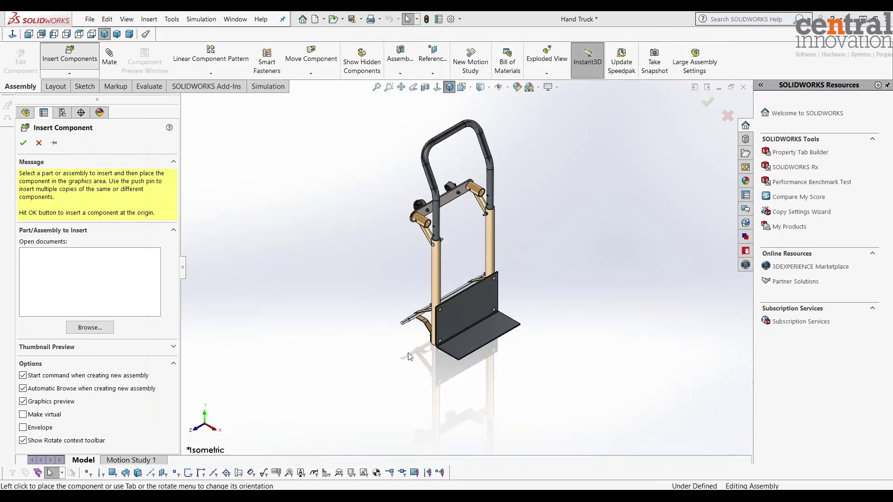
{"action": "left_click", "coordinate": [529, 261]}
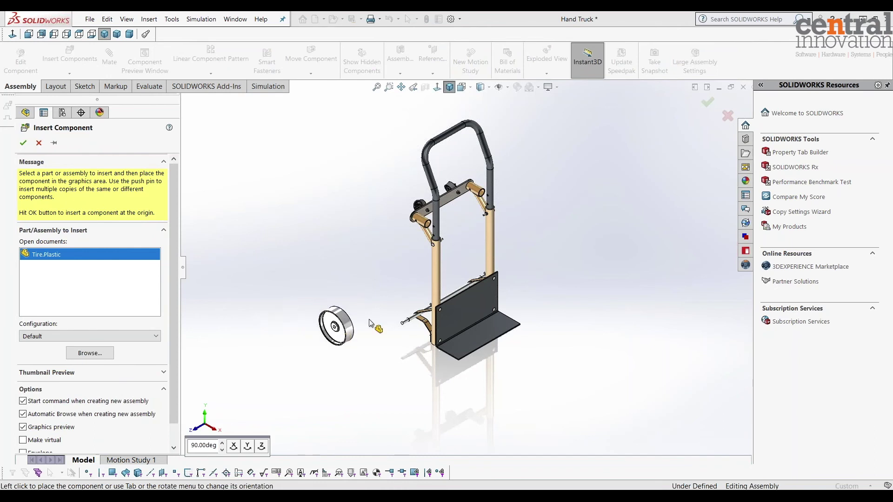
{"action": "left_click", "coordinate": [54, 144]}
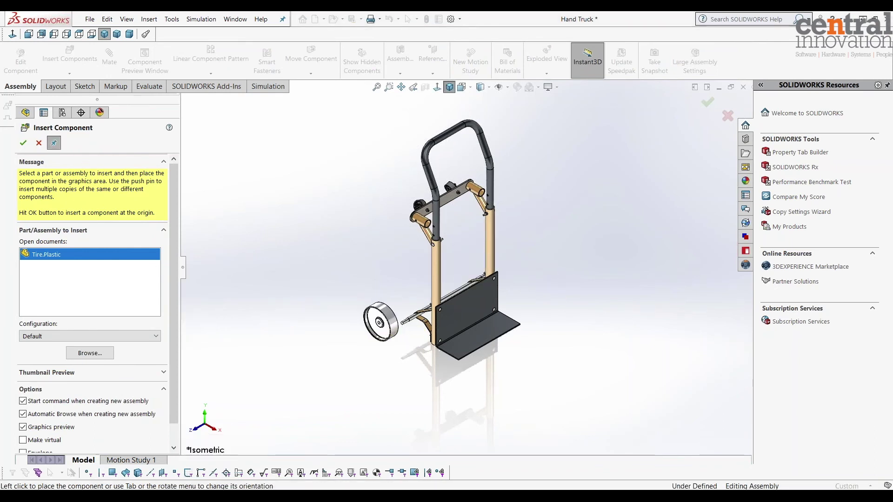
{"action": "left_click", "coordinate": [411, 324]}
{"action": "left_click", "coordinate": [520, 266]}
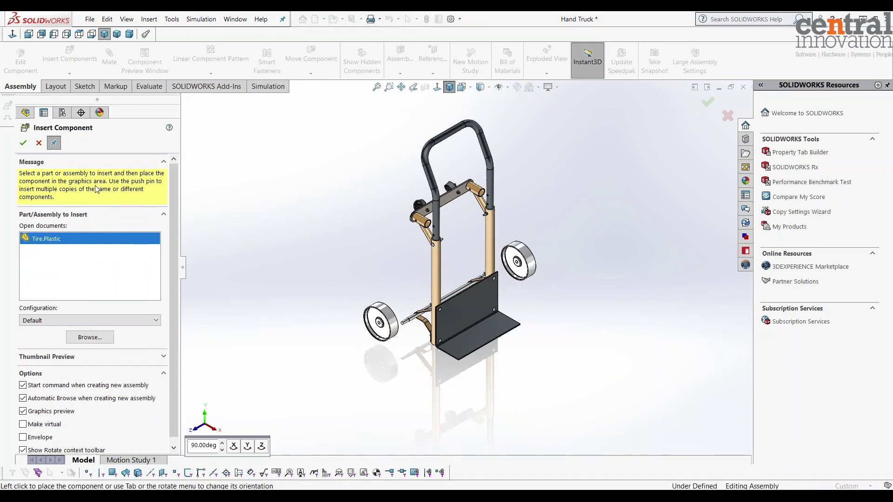
{"action": "left_click", "coordinate": [28, 146]}
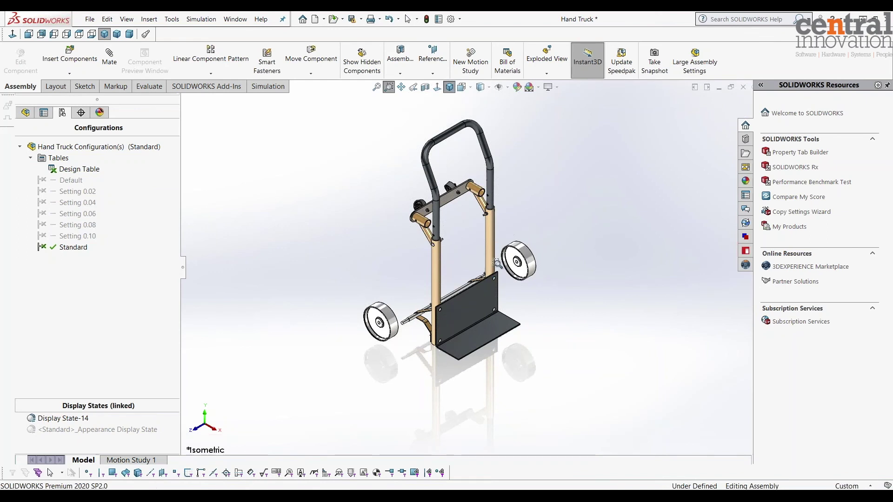
Step: Rotate the plastic tire nearest the front axle end with Rotate Component so its hub turns toward the axle
{"action": "middle_click_drag", "start_coordinate": [405, 358], "coordinate": [439, 350]}
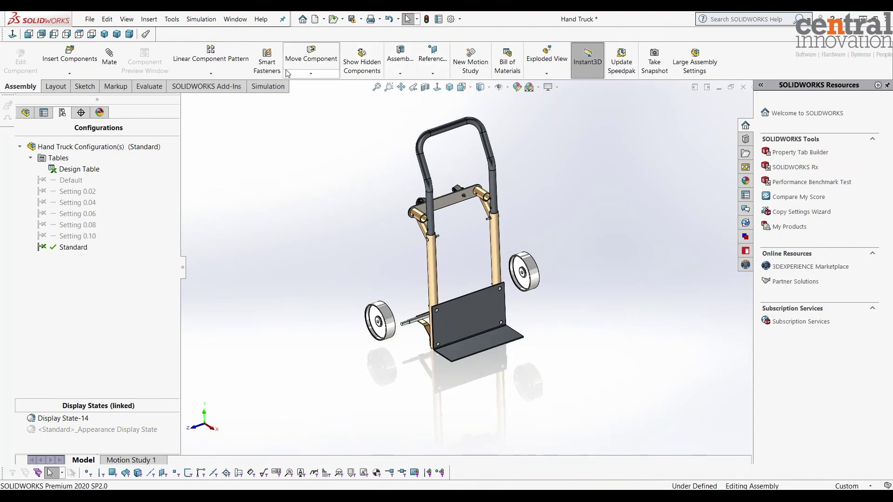
{"action": "left_click", "coordinate": [311, 73]}
{"action": "left_click", "coordinate": [316, 96]}
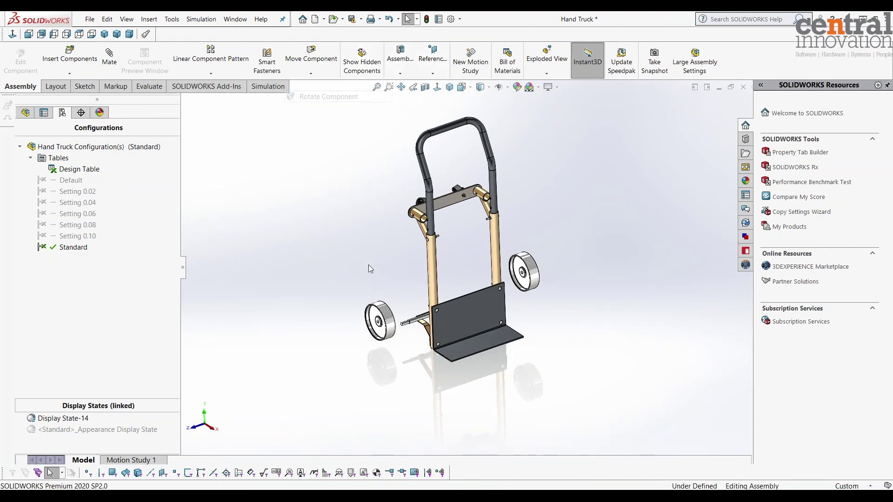
{"action": "left_click_drag", "start_coordinate": [378, 318], "coordinate": [345, 352]}
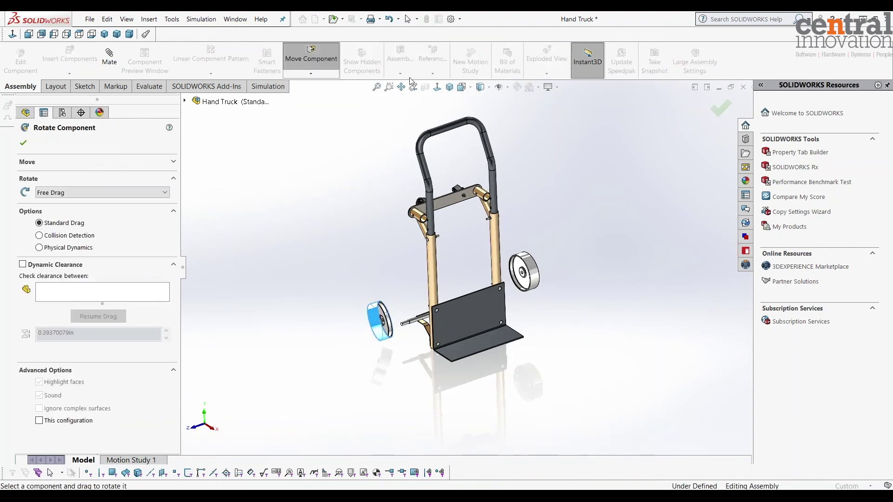
Step: Mate the rotated plastic tire's centre hole to the stepped shoulder at the near end of the axle
{"action": "left_click", "coordinate": [388, 87]}
{"action": "left_click_drag", "start_coordinate": [345, 259], "coordinate": [497, 363]}
{"action": "right_click", "coordinate": [389, 229]}
{"action": "left_click", "coordinate": [396, 260]}
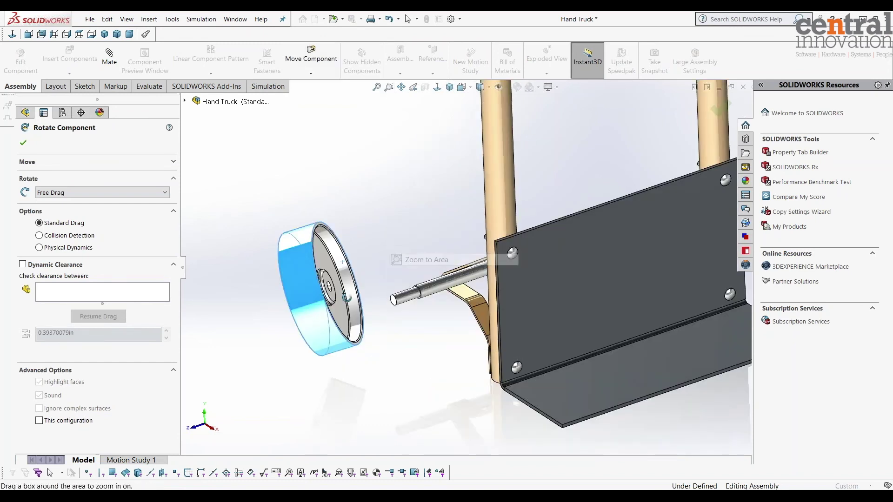
{"action": "right_click", "coordinate": [370, 228]}
{"action": "left_click", "coordinate": [358, 262]}
{"action": "key", "text": "Escape"}
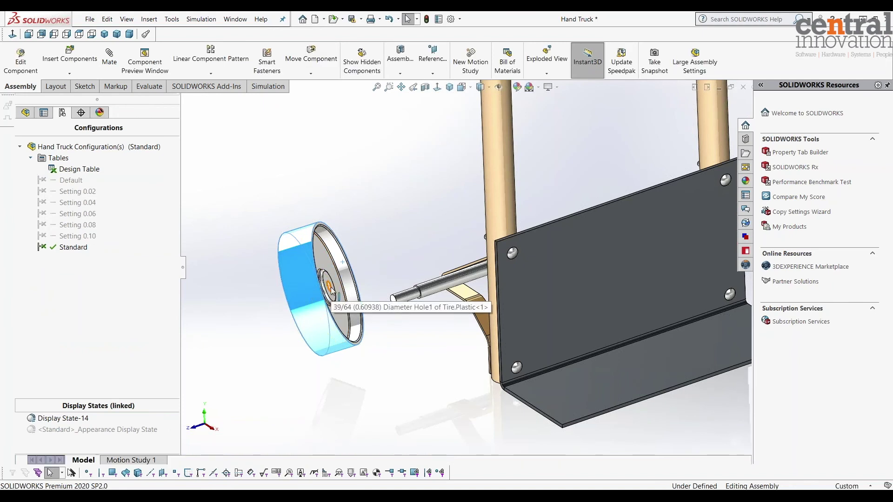
{"action": "left_click_drag", "start_coordinate": [332, 291], "coordinate": [424, 296], "text": "alt"}
Step: Mate the second plastic tire's hub to the stepped shoulder at the free end of the axle, and restore the isometric view
{"action": "key", "text": "f"}
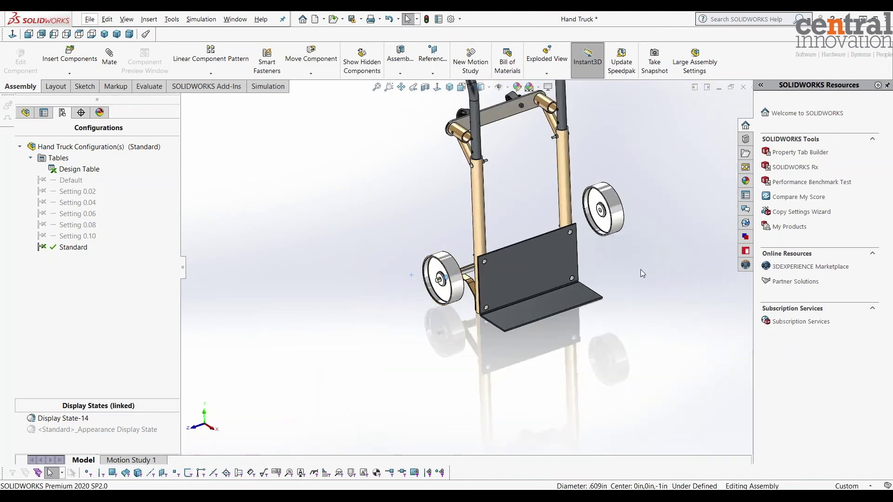
{"action": "middle_click_drag", "start_coordinate": [629, 275], "coordinate": [718, 288]}
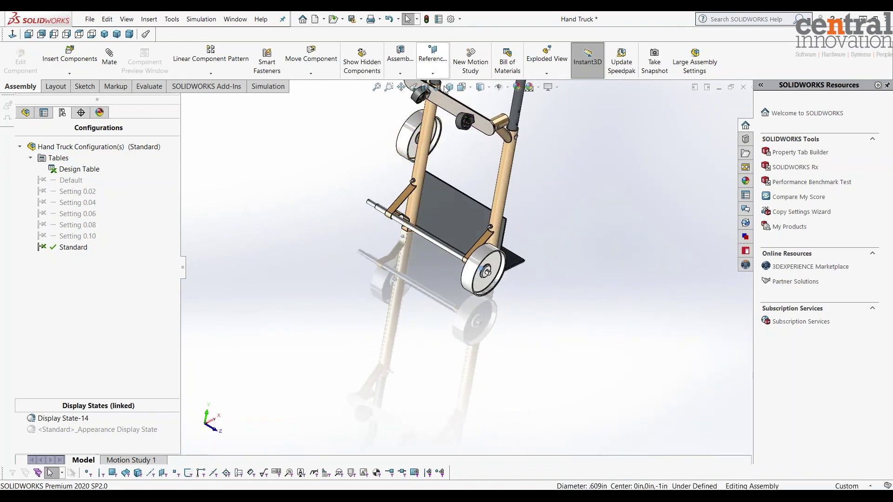
{"action": "left_click", "coordinate": [389, 88]}
{"action": "left_click_drag", "start_coordinate": [335, 118], "coordinate": [476, 266]}
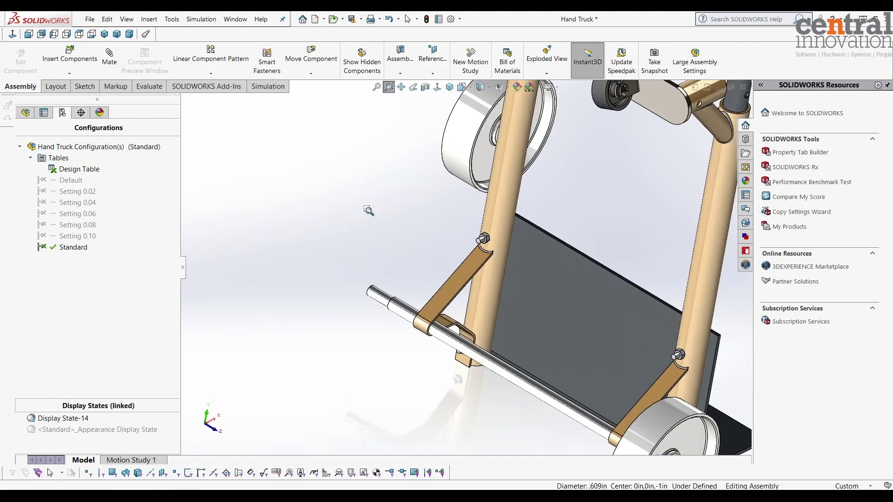
{"action": "right_click", "coordinate": [368, 210]}
{"action": "left_click", "coordinate": [382, 213]}
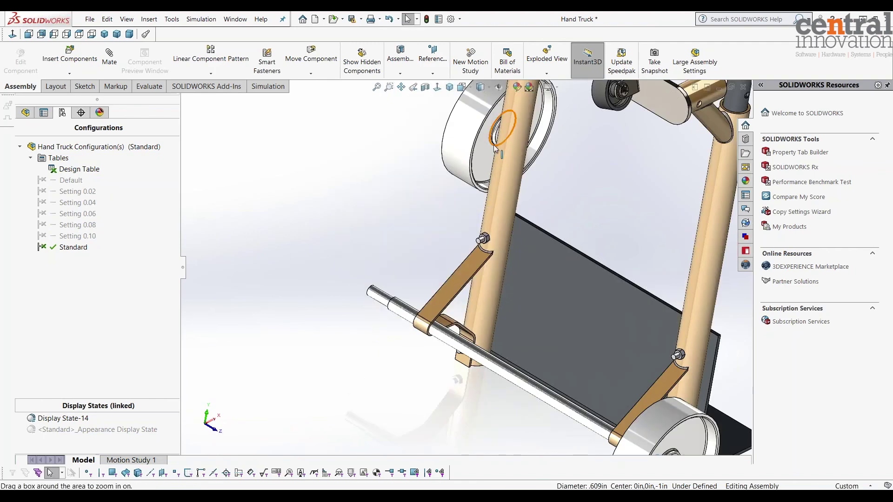
{"action": "left_click_drag", "start_coordinate": [482, 151], "coordinate": [395, 302]}
{"action": "left_click", "coordinate": [450, 87]}
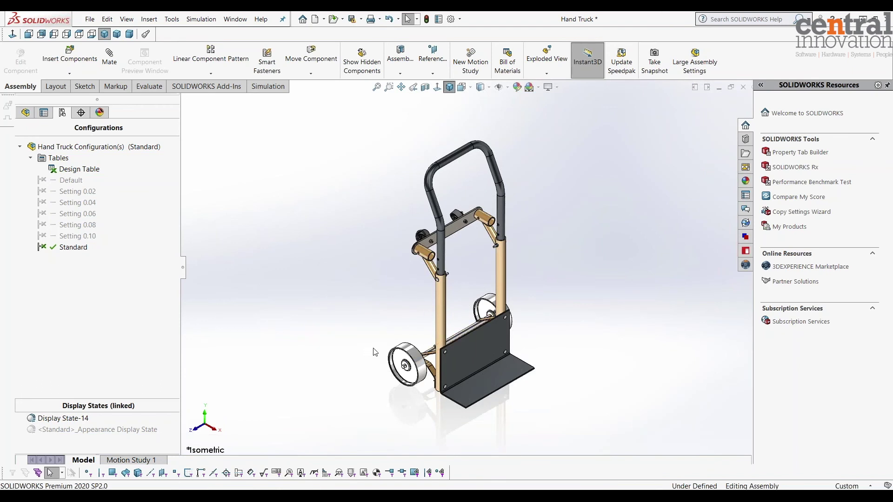
Step: Activate the Setting 0.02, 0.06, 0.08 and 0.10 configurations in turn to check their tires and handle height
{"action": "double_click", "coordinate": [72, 191]}
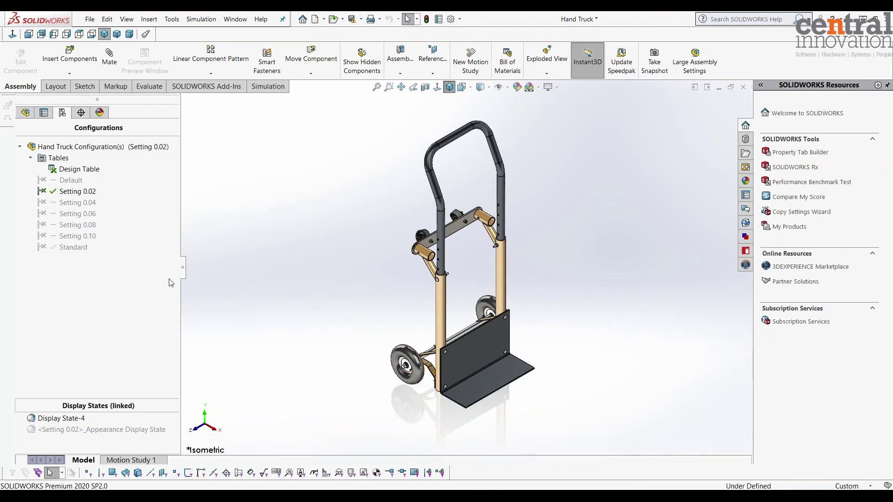
{"action": "left_click", "coordinate": [70, 213]}
{"action": "key", "text": "F2"}
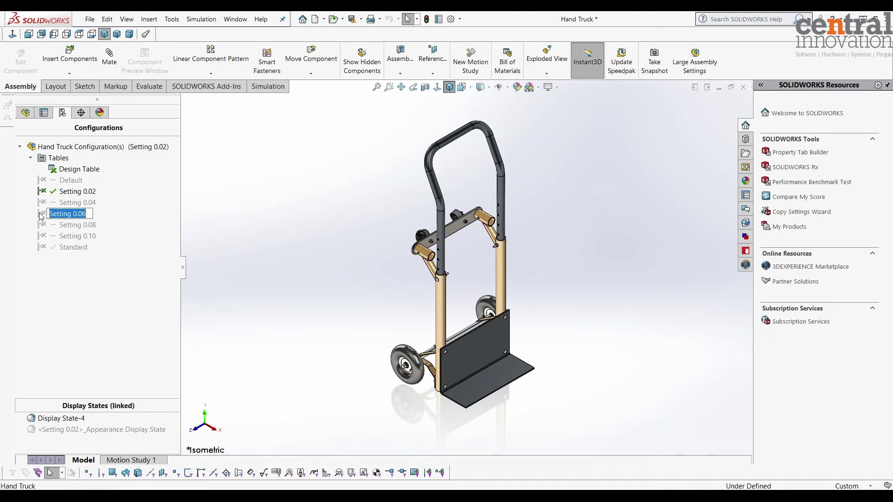
{"action": "double_click", "coordinate": [41, 215]}
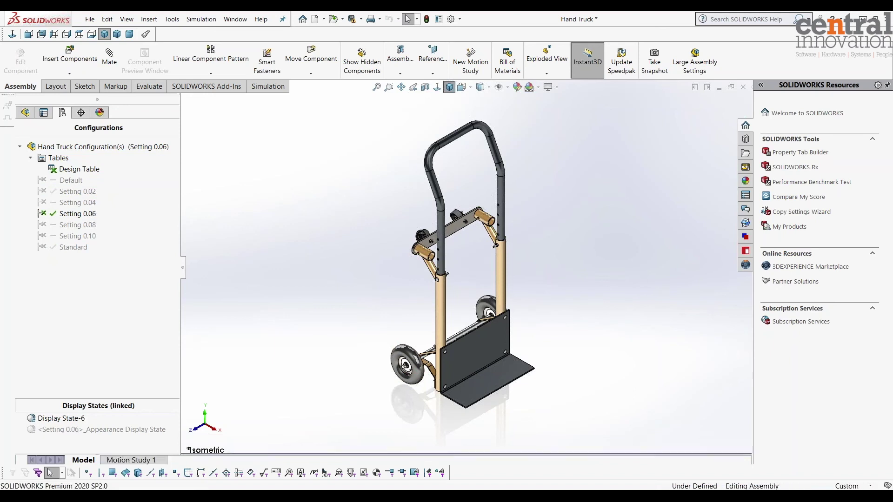
{"action": "left_click", "coordinate": [57, 228]}
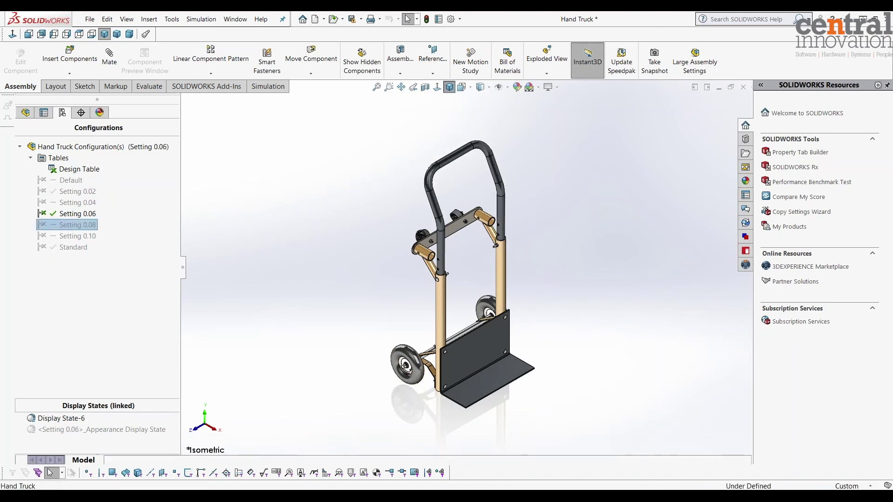
{"action": "double_click", "coordinate": [65, 224]}
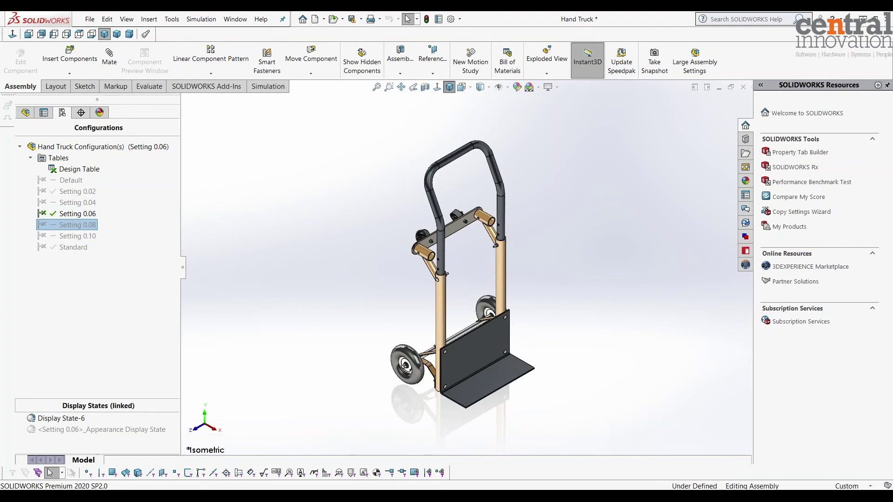
{"action": "left_click", "coordinate": [68, 237]}
{"action": "double_click", "coordinate": [68, 237]}
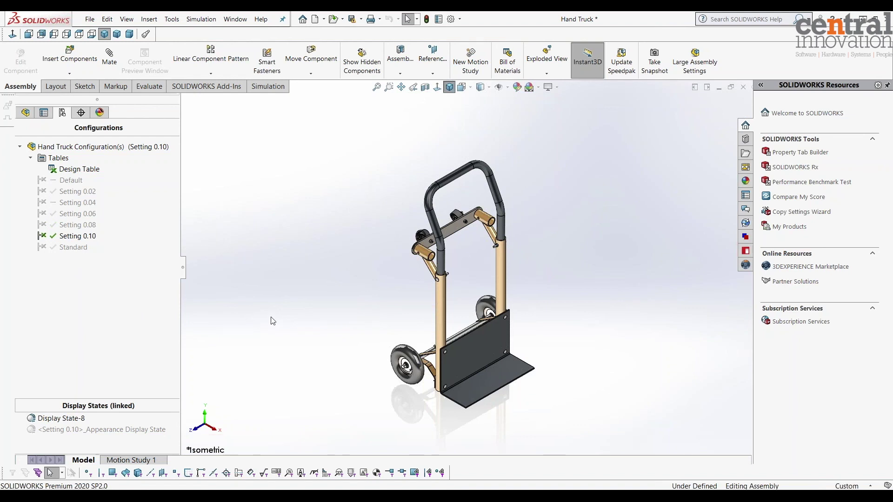
Step: Edit the design table without adding new parameters, and enter a configuration named Flatbed in cell A10
{"action": "right_click", "coordinate": [82, 170]}
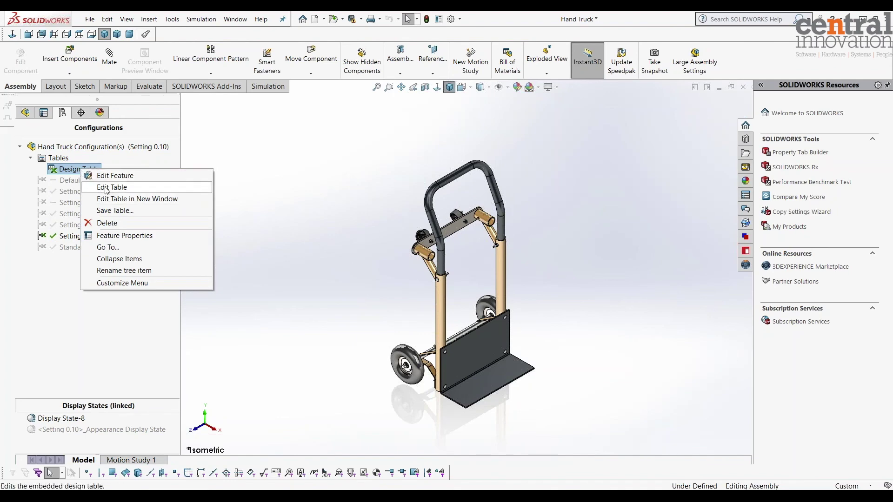
{"action": "left_click", "coordinate": [107, 188]}
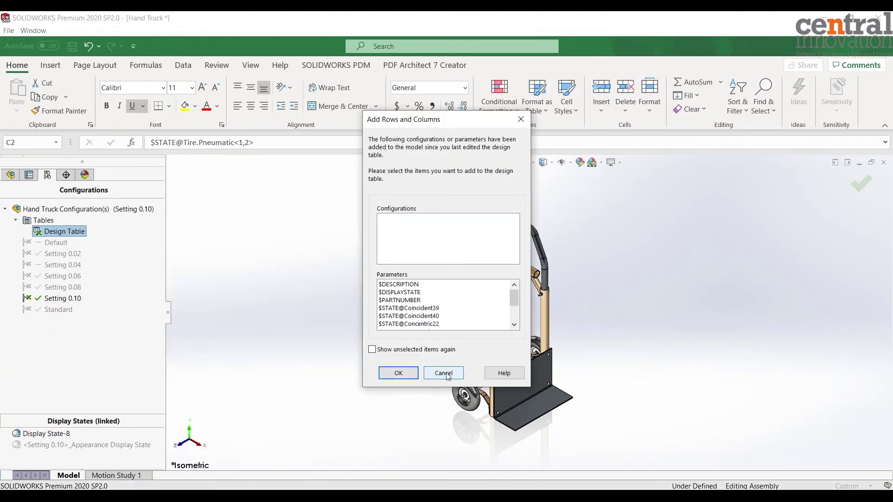
{"action": "left_click", "coordinate": [447, 375]}
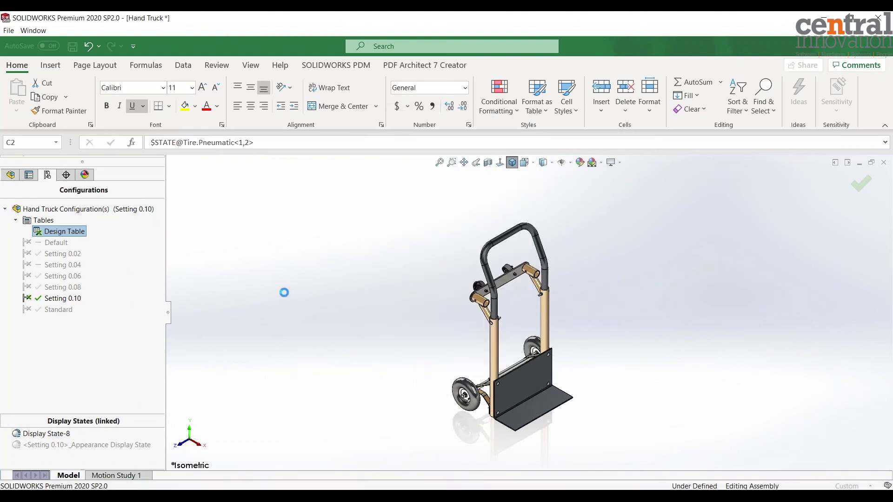
{"action": "left_click", "coordinate": [206, 370]}
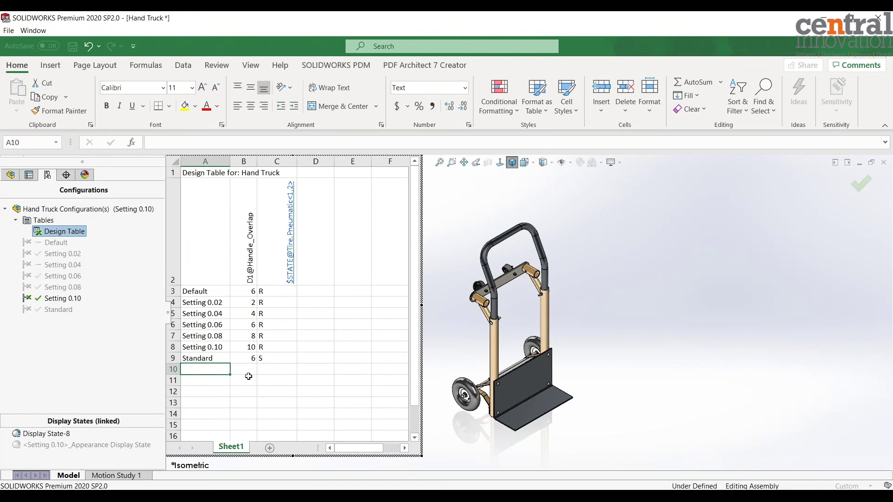
{"action": "type", "text": "Flat"}
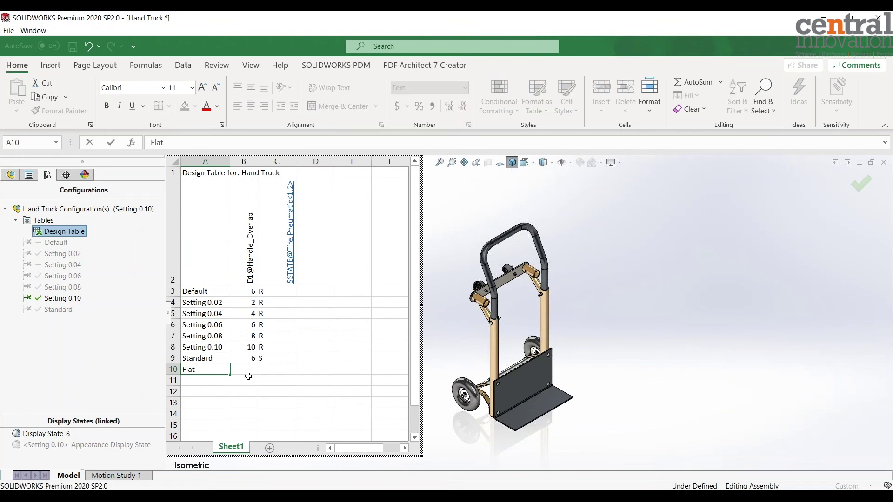
{"action": "type", "text": "bed"}
{"action": "left_click", "coordinate": [224, 394]}
{"action": "left_click", "coordinate": [208, 331]}
{"action": "left_click_drag", "start_coordinate": [208, 330], "coordinate": [267, 326]}
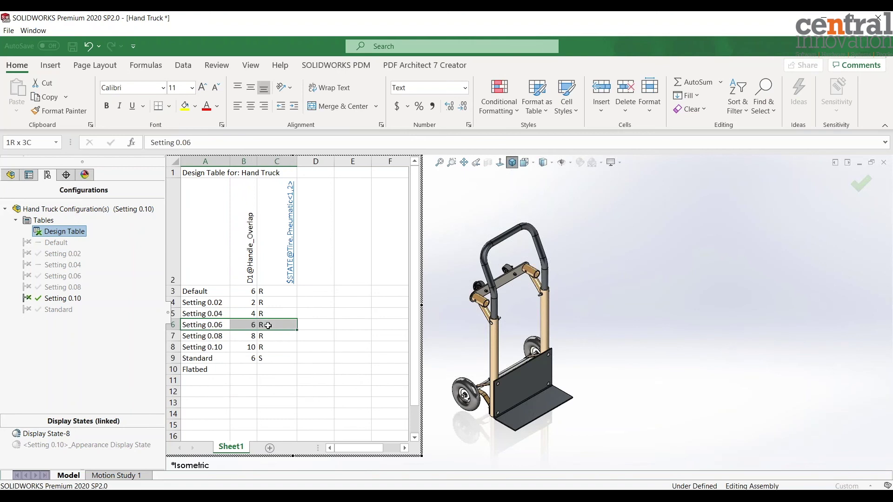
{"action": "key", "text": "ctrl+c"}
{"action": "left_click", "coordinate": [244, 370]}
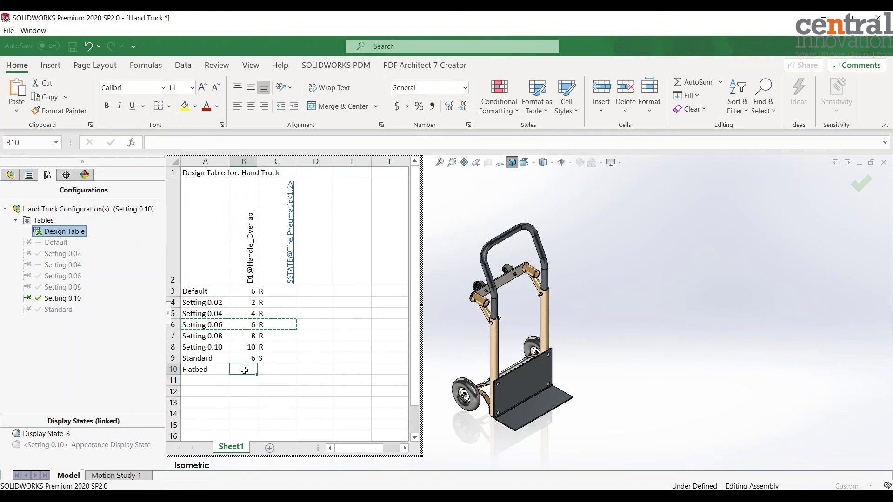
{"action": "key", "text": "ctrl+v"}
{"action": "left_click", "coordinate": [256, 400]}
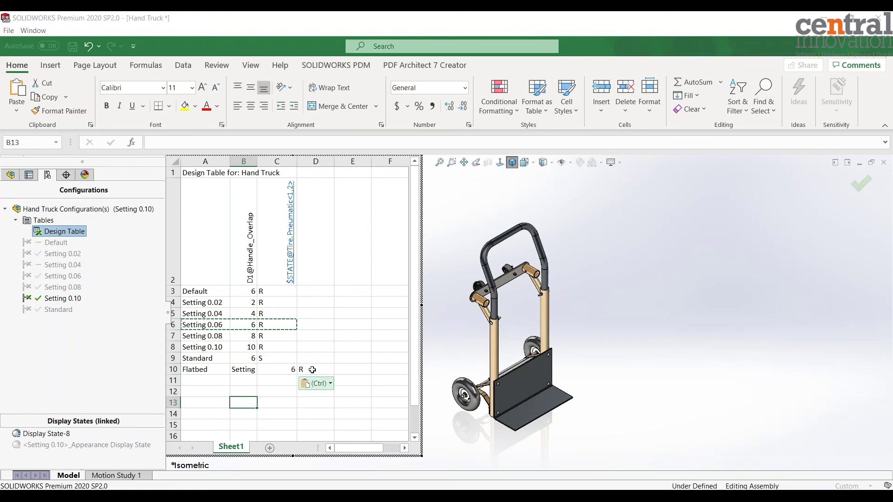
{"action": "left_click", "coordinate": [316, 383]}
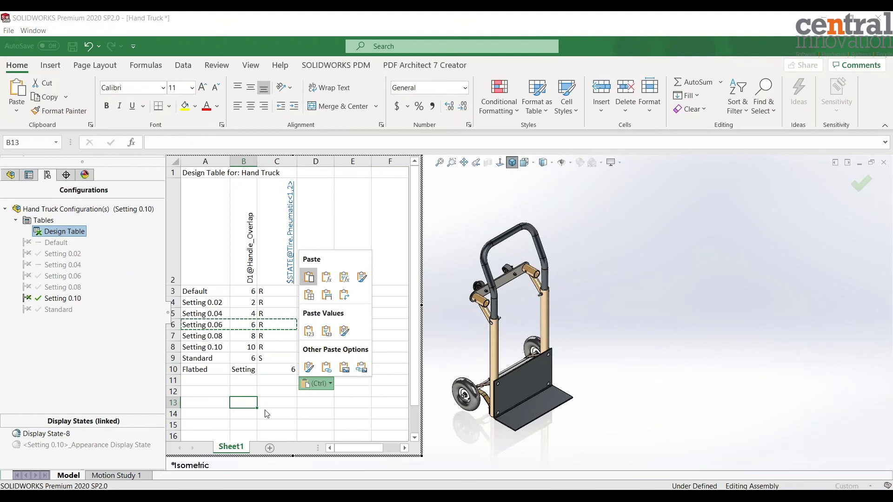
{"action": "left_click", "coordinate": [271, 423]}
{"action": "left_click", "coordinate": [281, 412]}
{"action": "left_click_drag", "start_coordinate": [245, 370], "coordinate": [303, 380]}
{"action": "key", "text": "Delete"}
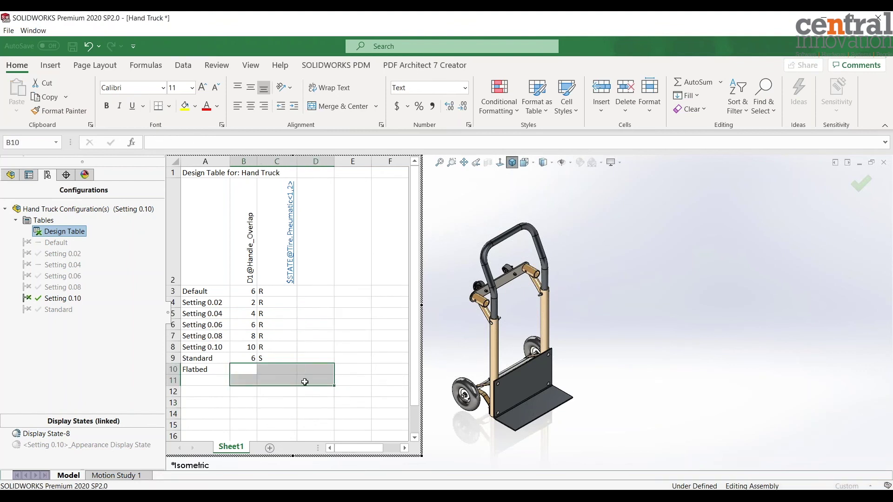
Step: Copy the handle overlap value 6 and tire state R from the Setting 0.06 row into the Flatbed row, cells B10 and C10
{"action": "left_click", "coordinate": [256, 326]}
{"action": "left_click_drag", "start_coordinate": [256, 326], "coordinate": [286, 326]}
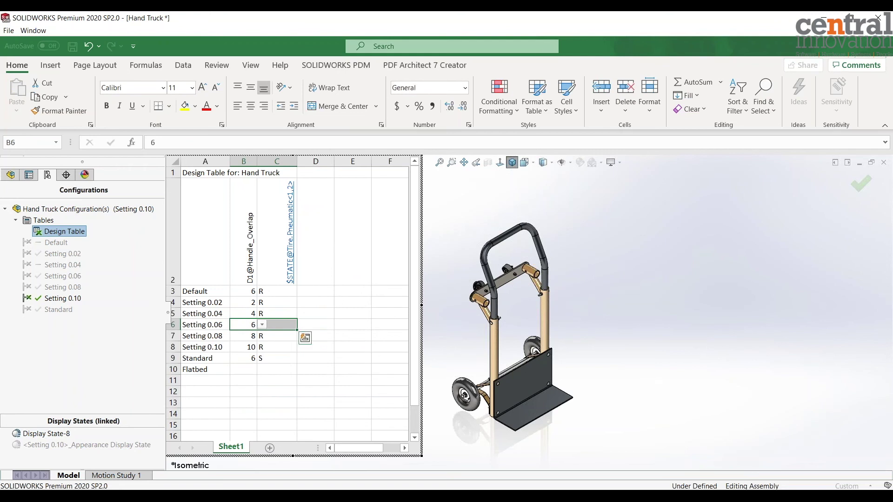
{"action": "key", "text": "ctrl+c"}
{"action": "left_click_drag", "start_coordinate": [247, 368], "coordinate": [275, 368]}
{"action": "key", "text": "ctrl+v"}
{"action": "left_click", "coordinate": [234, 389]}
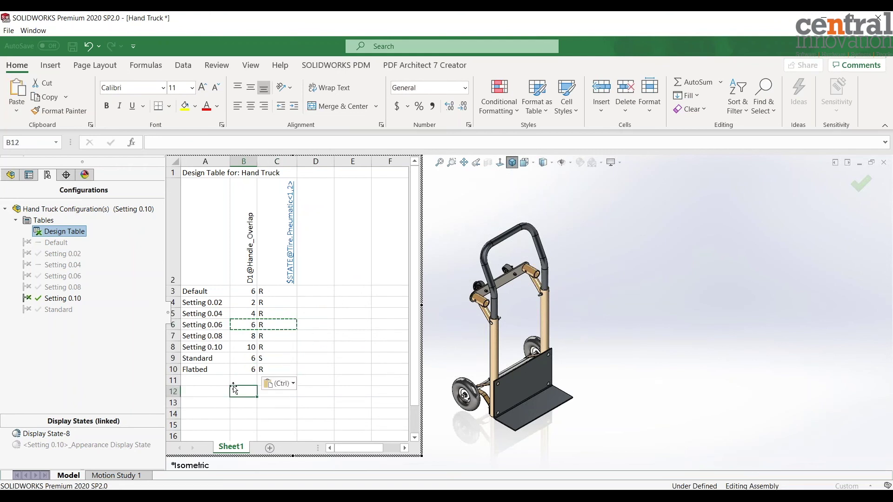
{"action": "left_click", "coordinate": [247, 368]}
{"action": "left_click", "coordinate": [361, 406]}
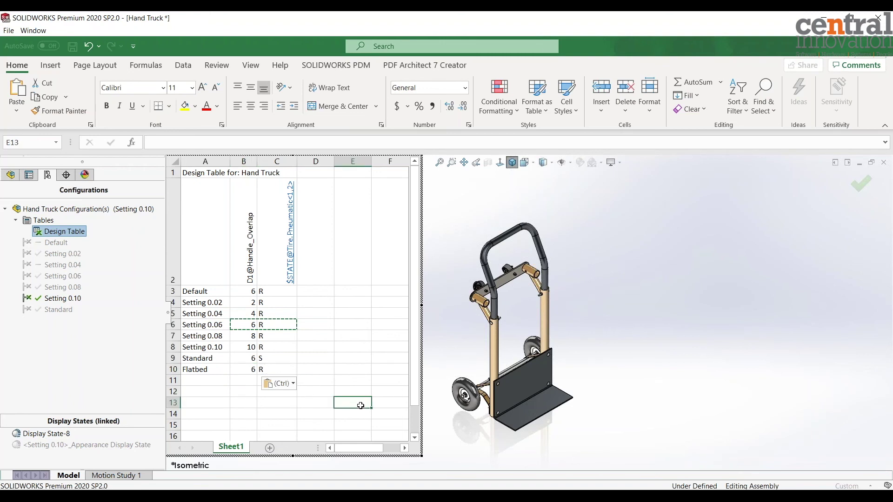
{"action": "left_click", "coordinate": [239, 409]}
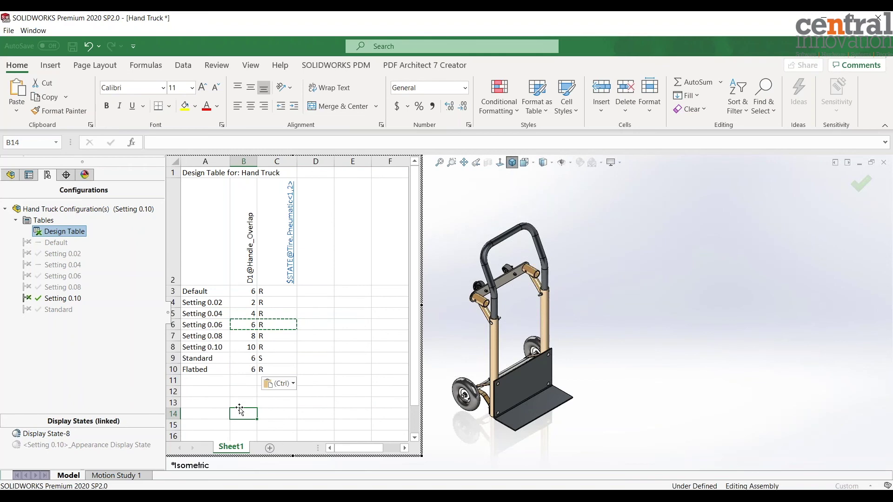
Step: Close the design table to generate the Flatbed configuration, and activate that configuration
{"action": "left_click", "coordinate": [705, 258]}
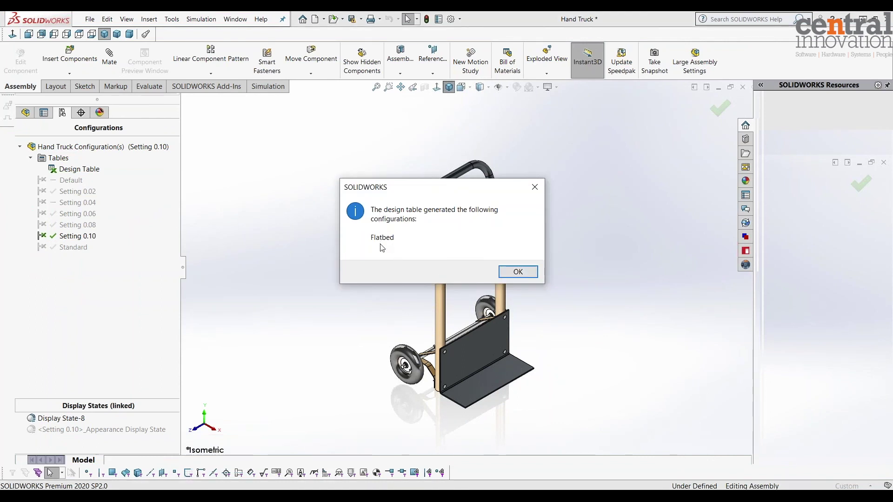
{"action": "left_click", "coordinate": [518, 272]}
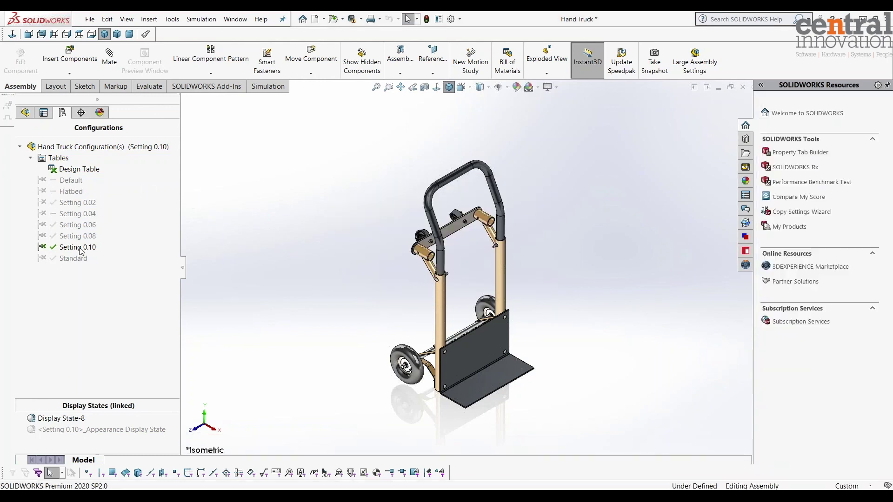
{"action": "double_click", "coordinate": [70, 191]}
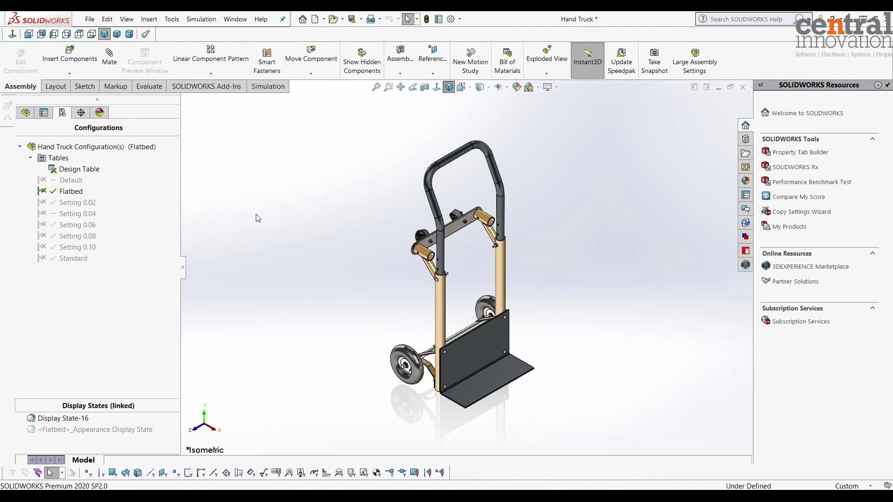
Step: Check the advanced options for suppressing new features, mates and components in the Flatbed configuration's properties
{"action": "left_click", "coordinate": [71, 191]}
{"action": "right_click", "coordinate": [70, 192]}
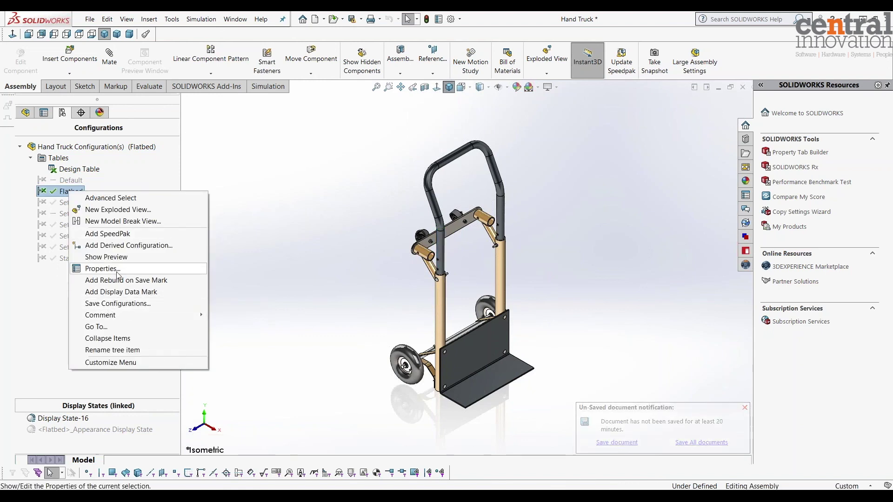
{"action": "left_click", "coordinate": [103, 269]}
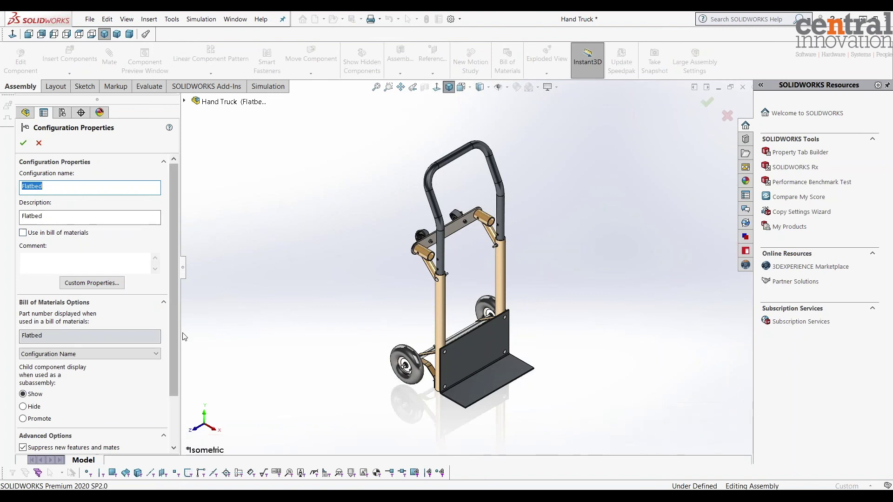
{"action": "left_click_drag", "start_coordinate": [177, 331], "coordinate": [168, 411]}
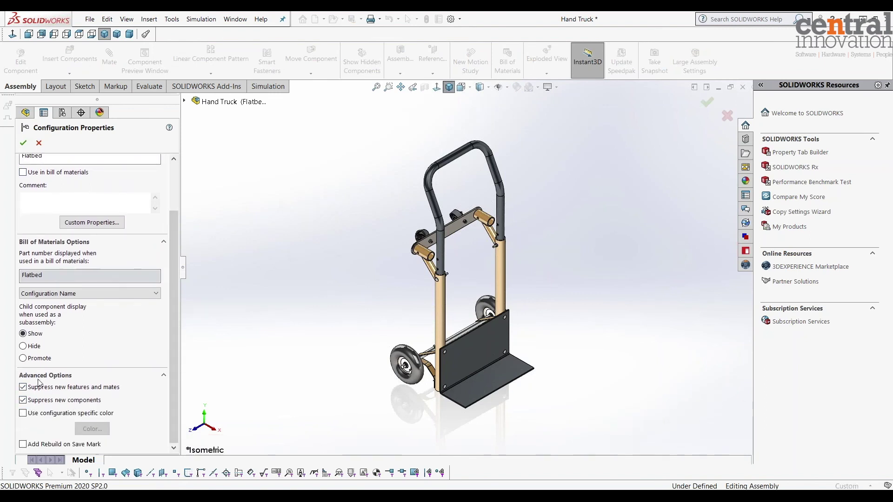
{"action": "left_click", "coordinate": [24, 144]}
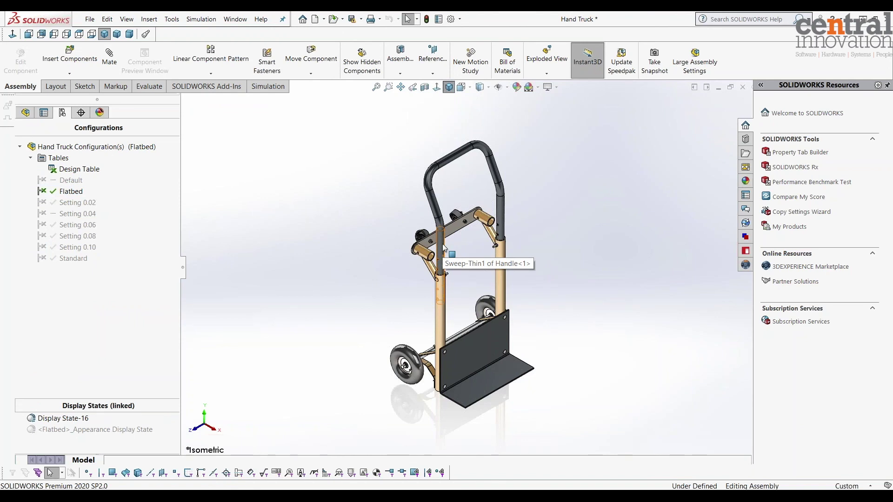
Step: Suppress the handle's Concentric1, Coincident9 and Handle_Overlap mates in the Flatbed configuration
{"action": "left_click", "coordinate": [437, 204]}
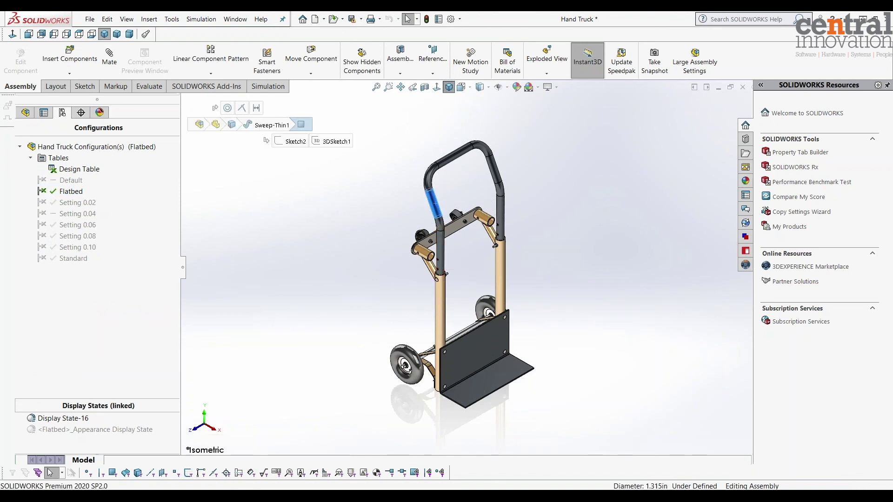
{"action": "left_click", "coordinate": [328, 238]}
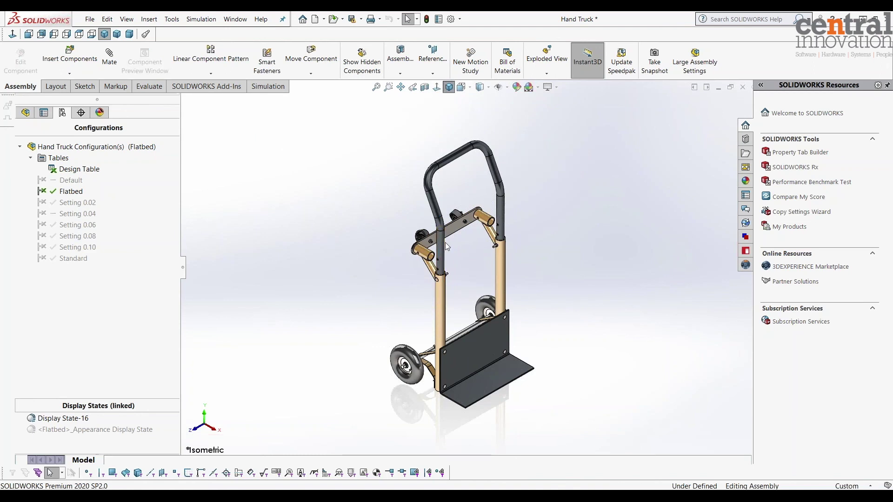
{"action": "right_click", "coordinate": [437, 276]}
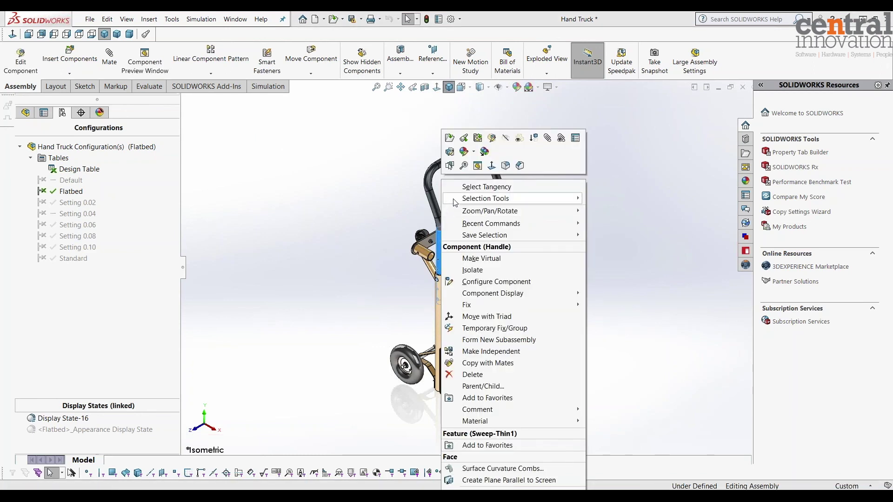
{"action": "left_click", "coordinate": [562, 139]}
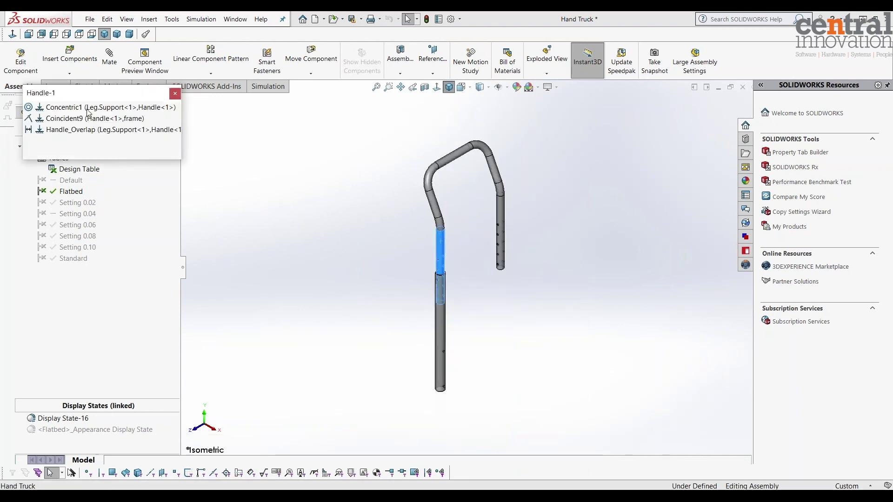
{"action": "left_click", "coordinate": [88, 108]}
{"action": "left_click", "coordinate": [93, 119], "text": "ctrl"}
{"action": "left_click", "coordinate": [91, 132], "text": "ctrl"}
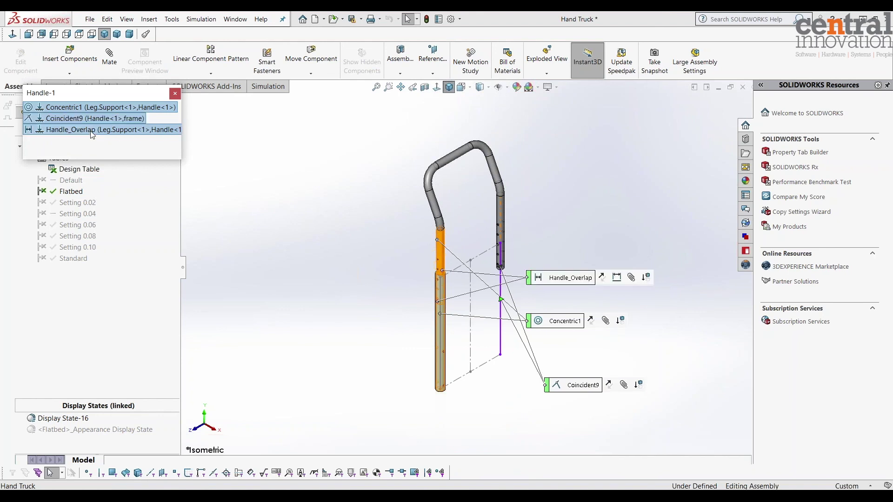
{"action": "left_click", "coordinate": [114, 92]}
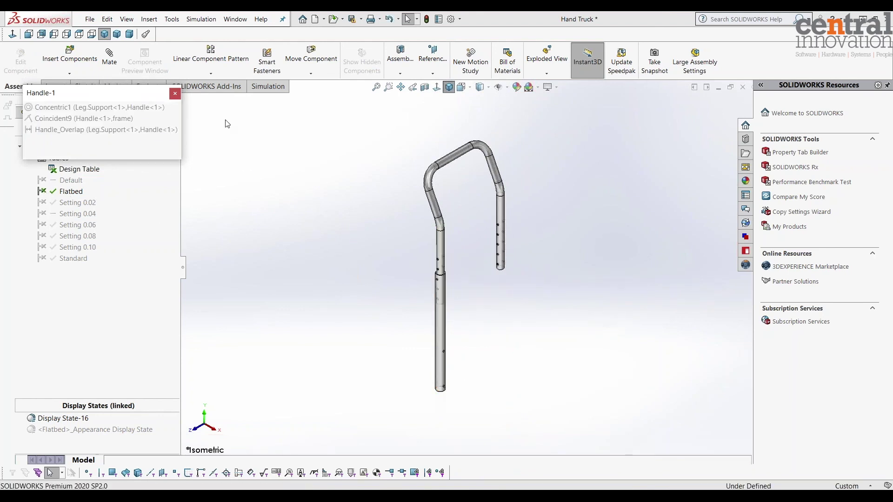
{"action": "left_click", "coordinate": [175, 93]}
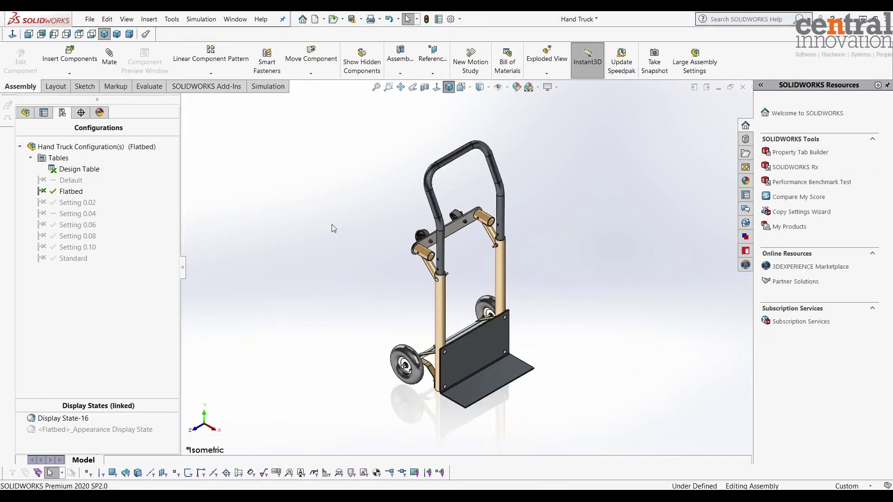
Step: Move the handle clear of the leg supports, and mate its two straight tubes concentric to the two short sockets beside the caster plate
{"action": "left_click_drag", "start_coordinate": [443, 250], "coordinate": [394, 223]}
{"action": "left_click", "coordinate": [388, 87]}
{"action": "left_click_drag", "start_coordinate": [336, 163], "coordinate": [445, 235]}
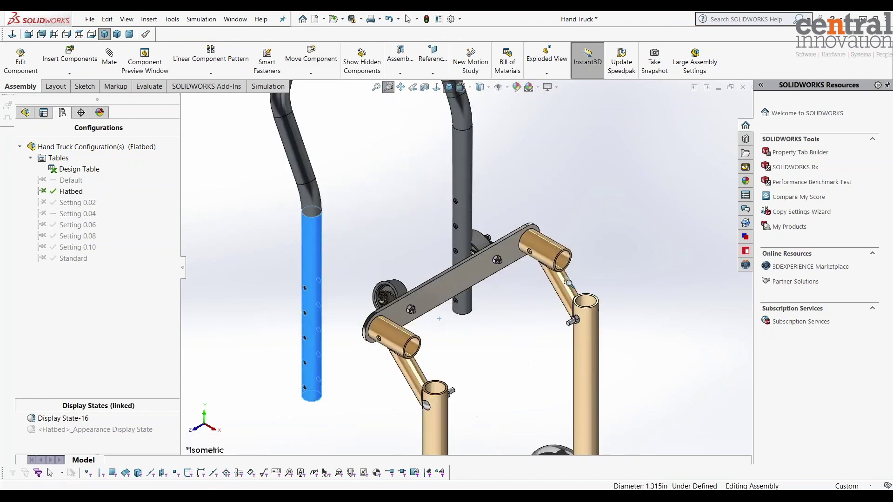
{"action": "right_click", "coordinate": [352, 203]}
{"action": "left_click", "coordinate": [360, 235]}
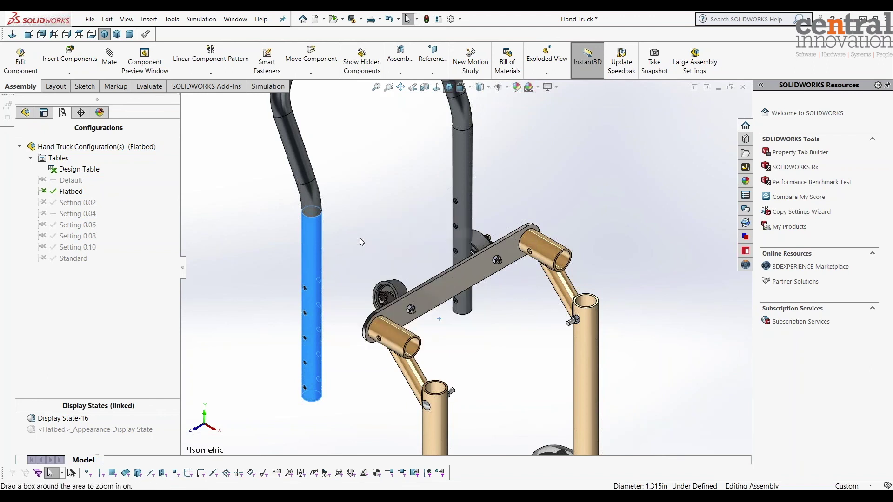
{"action": "left_click_drag", "start_coordinate": [317, 279], "coordinate": [409, 349], "text": "alt"}
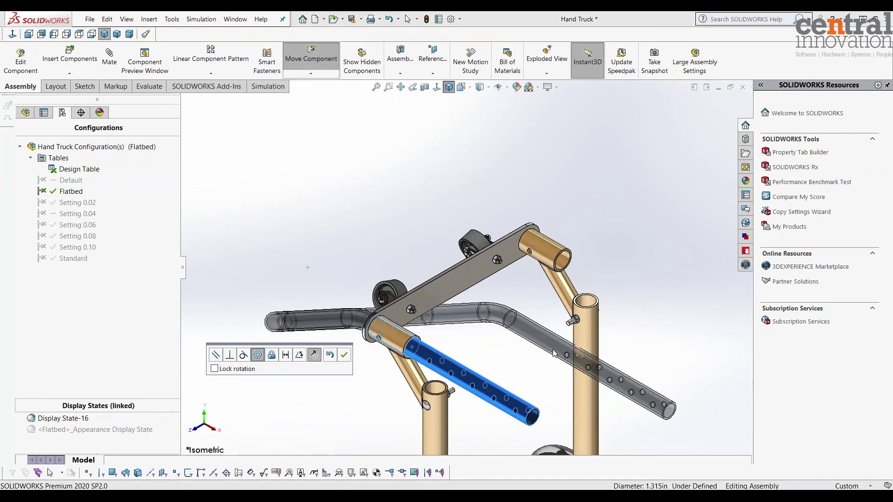
{"action": "left_click", "coordinate": [345, 356]}
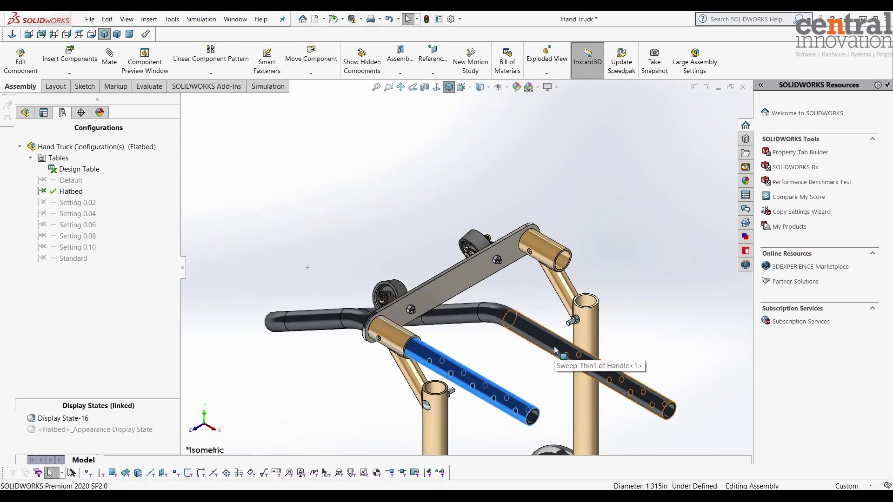
{"action": "left_click_drag", "start_coordinate": [555, 350], "coordinate": [534, 284]}
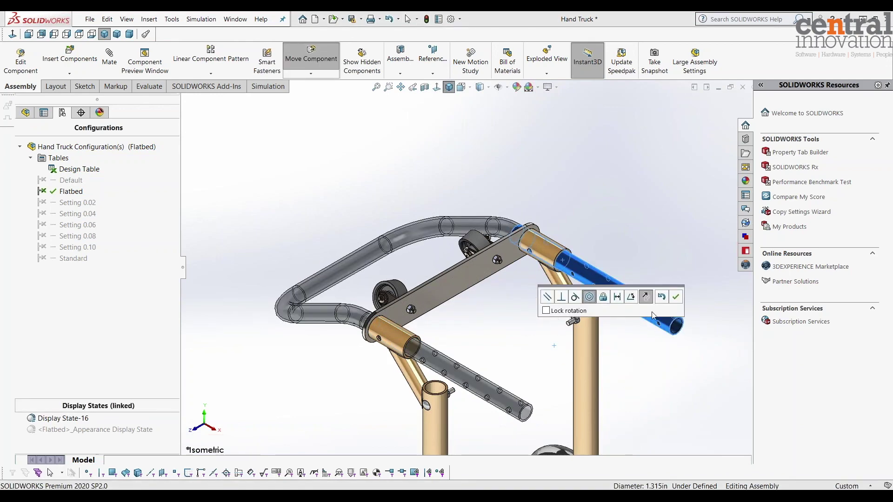
{"action": "left_click", "coordinate": [676, 297]}
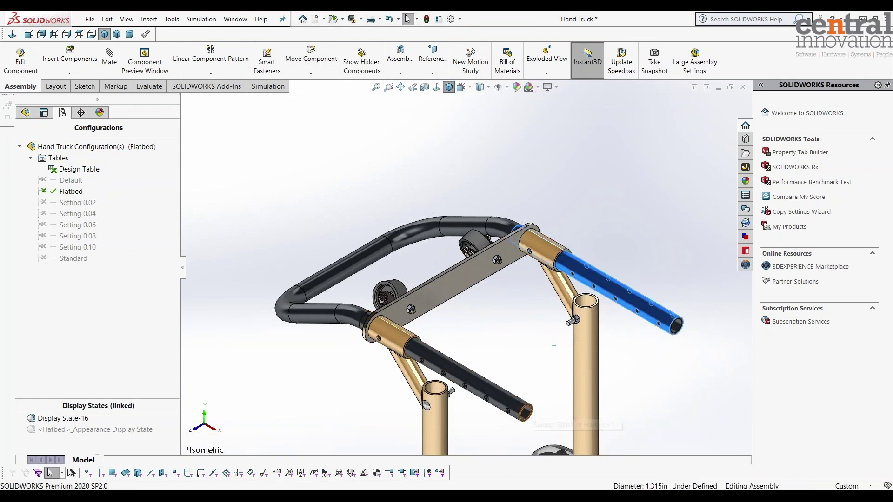
Step: Add a coincident mate between the end face of the handle's near tube and the flat face of the caster plate
{"action": "left_click", "coordinate": [534, 410]}
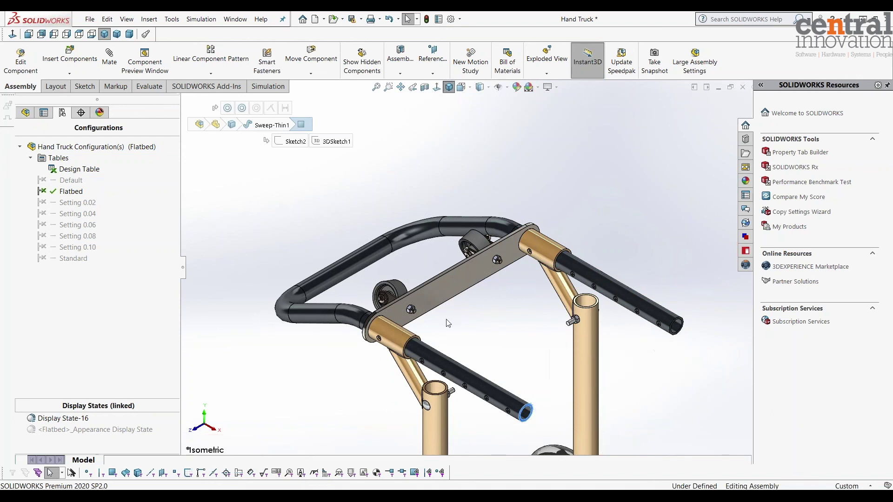
{"action": "left_click", "coordinate": [442, 296], "text": "ctrl"}
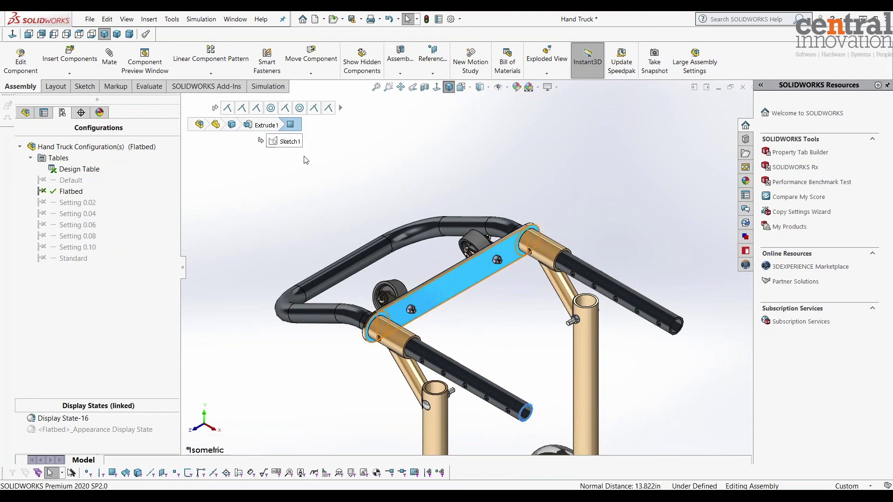
{"action": "left_click", "coordinate": [537, 418]}
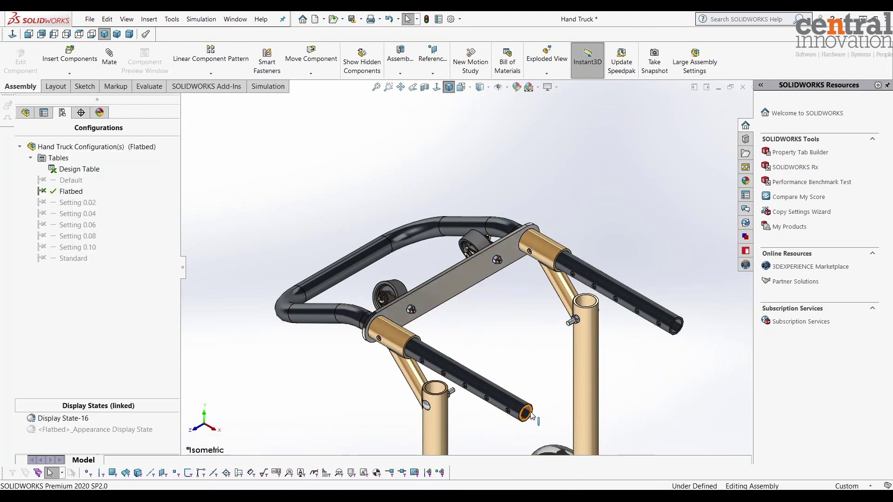
{"action": "left_click", "coordinate": [530, 417]}
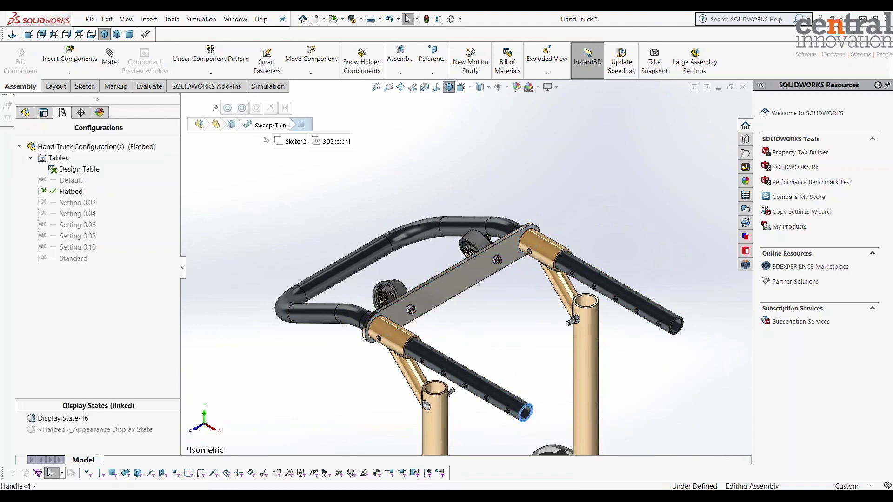
{"action": "left_click", "coordinate": [458, 281], "text": "ctrl"}
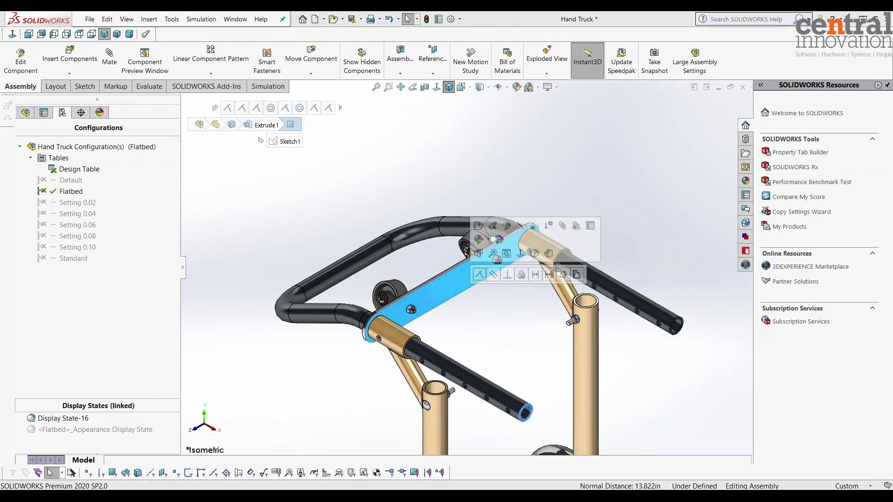
{"action": "left_click", "coordinate": [481, 274]}
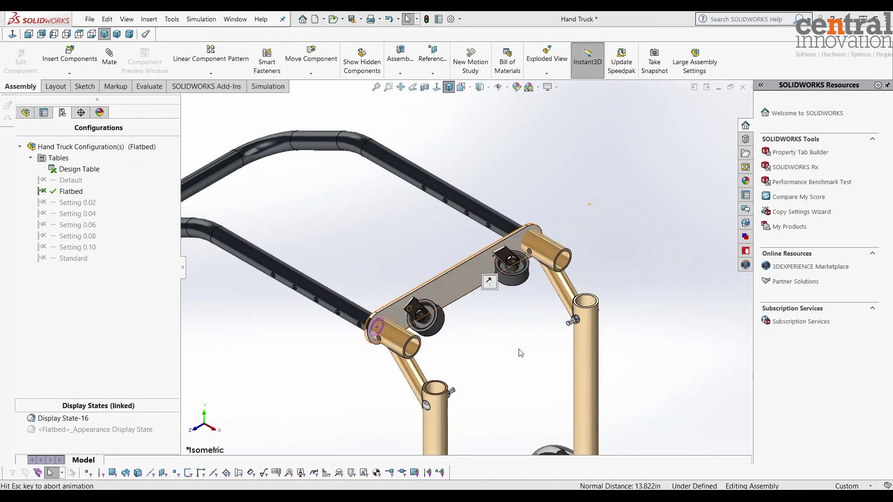
Step: Find the handle in the assembly's feature tree and expand its list of mates in Hand Truck
{"action": "left_click", "coordinate": [528, 277]}
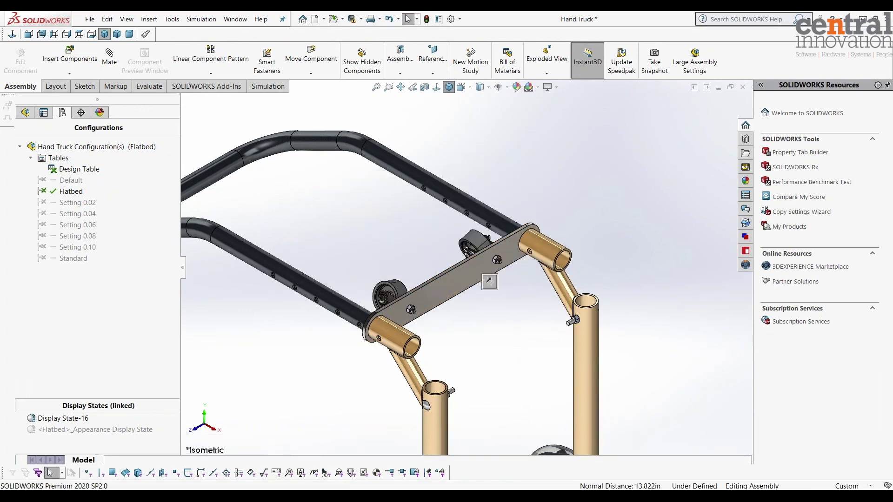
{"action": "left_click", "coordinate": [220, 169]}
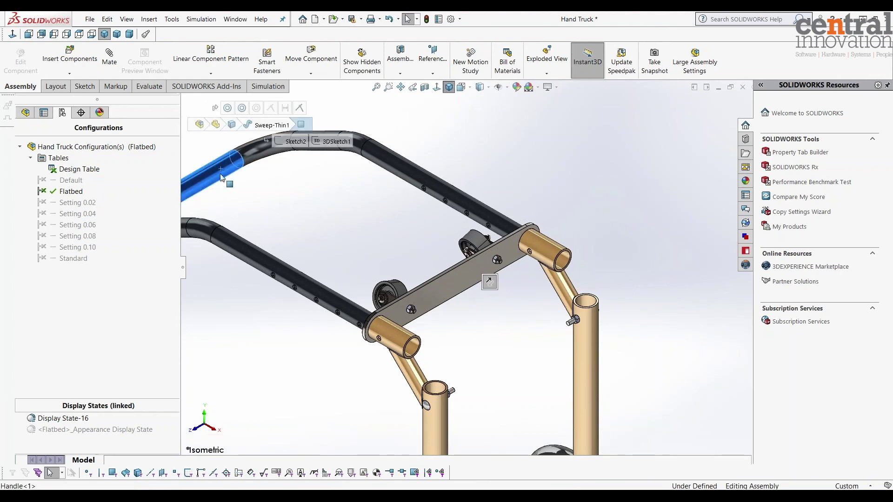
{"action": "left_click", "coordinate": [25, 112]}
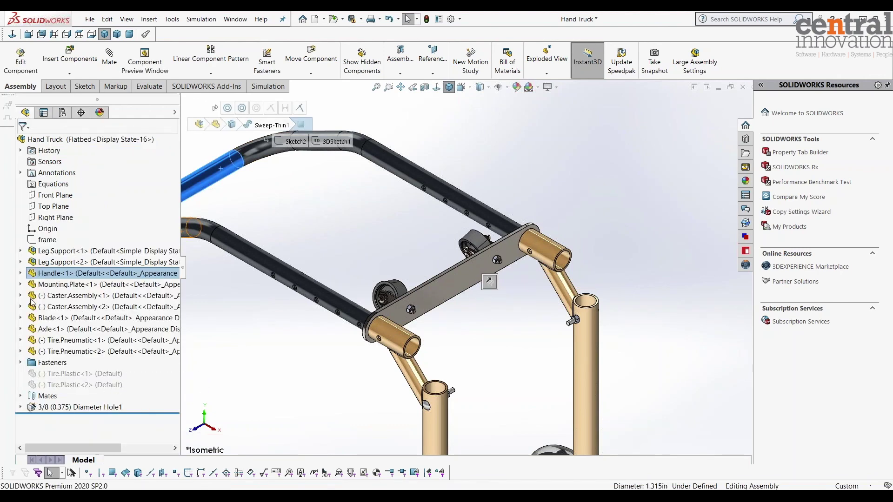
{"action": "left_click", "coordinate": [20, 273]}
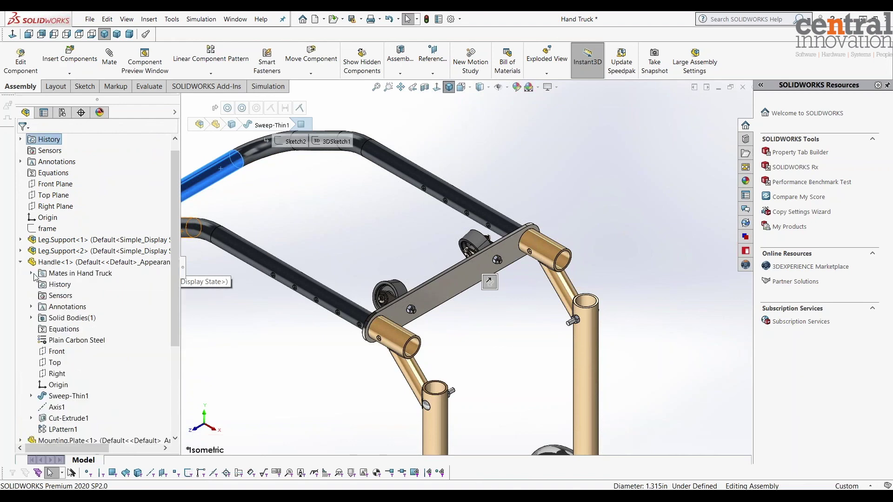
{"action": "left_click", "coordinate": [31, 274]}
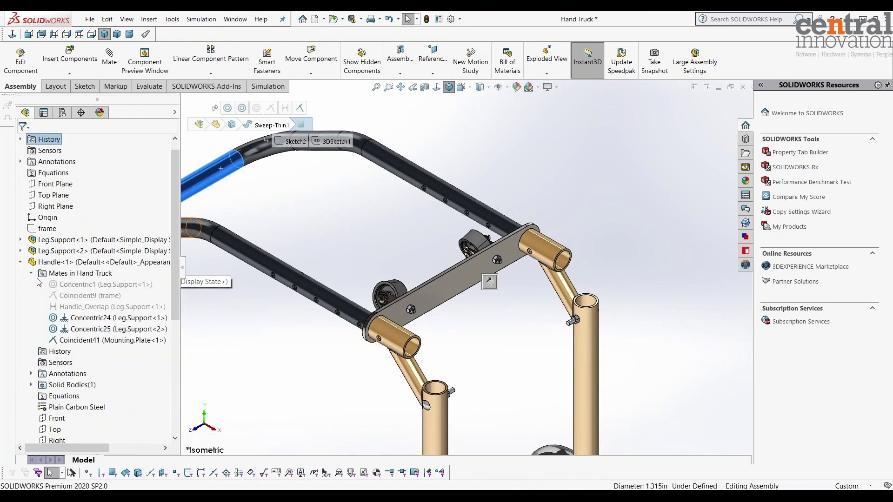
Step: Reverse the alignment of the handle's Concentric24 mate with Leg.Support<1>, accepting the matching reversal of Concentric25 and Coincident41
{"action": "left_click", "coordinate": [86, 318]}
{"action": "right_click", "coordinate": [85, 317]}
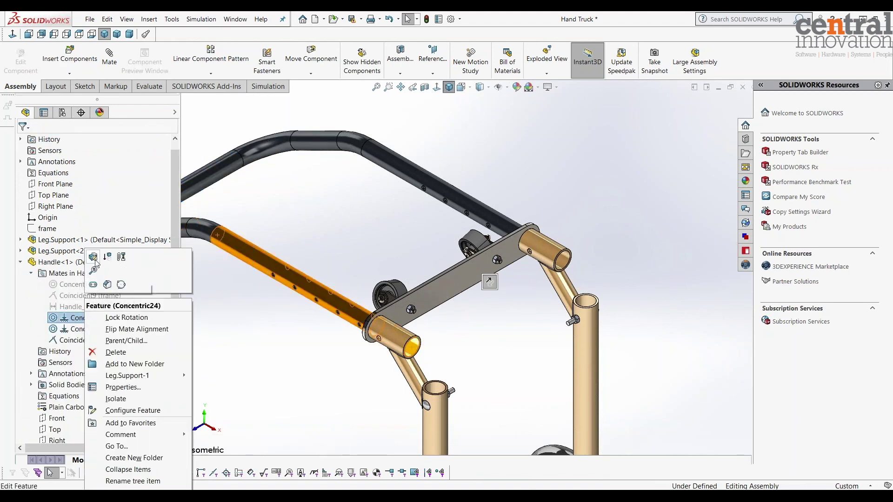
{"action": "left_click", "coordinate": [94, 259]}
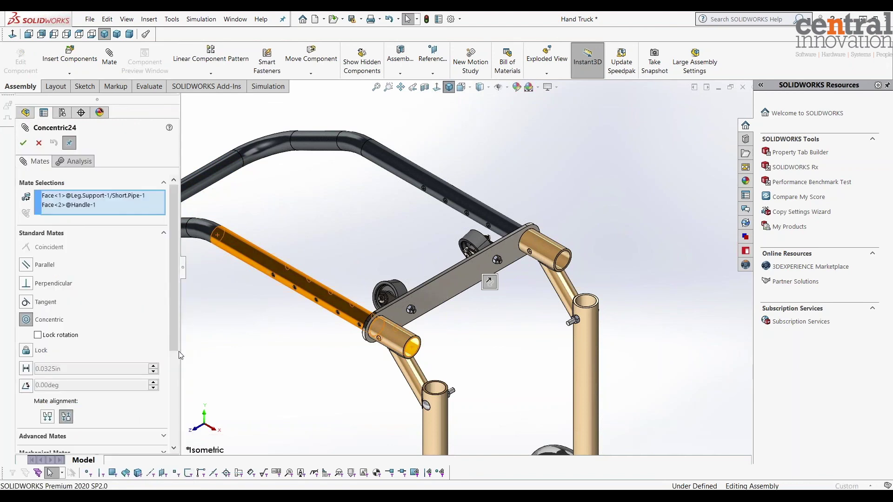
{"action": "left_click", "coordinate": [48, 417]}
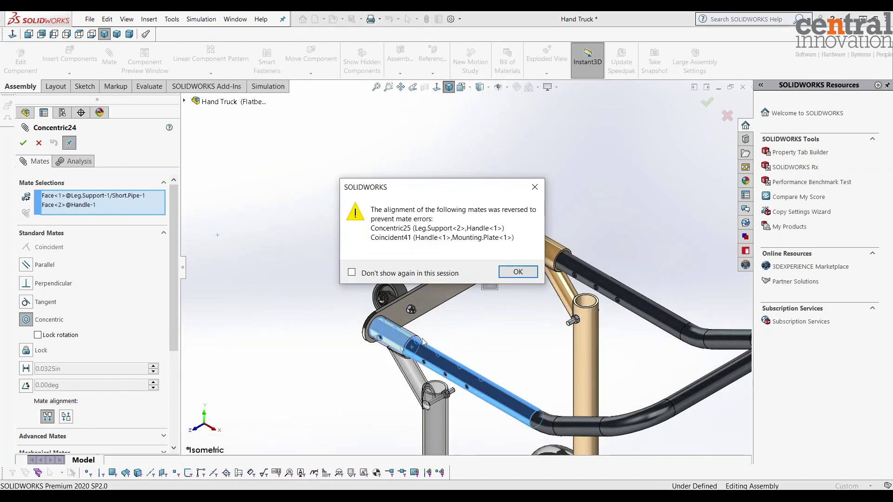
{"action": "left_click", "coordinate": [516, 273]}
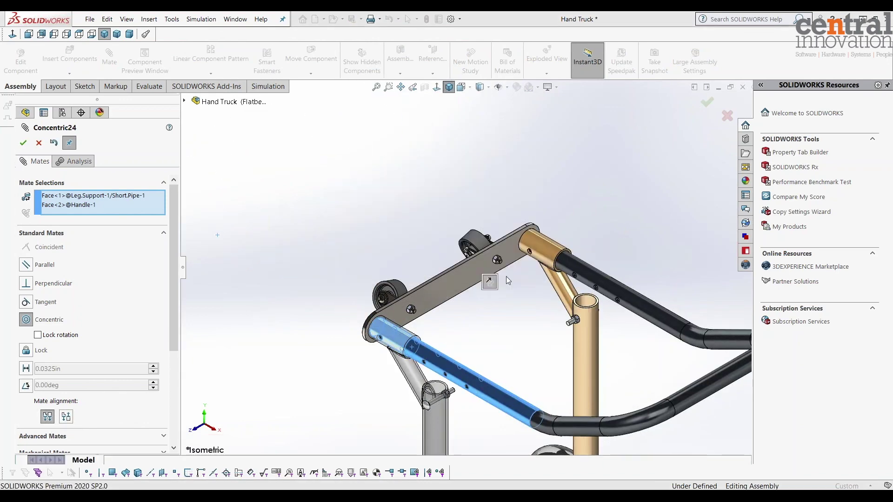
{"action": "left_click", "coordinate": [22, 143]}
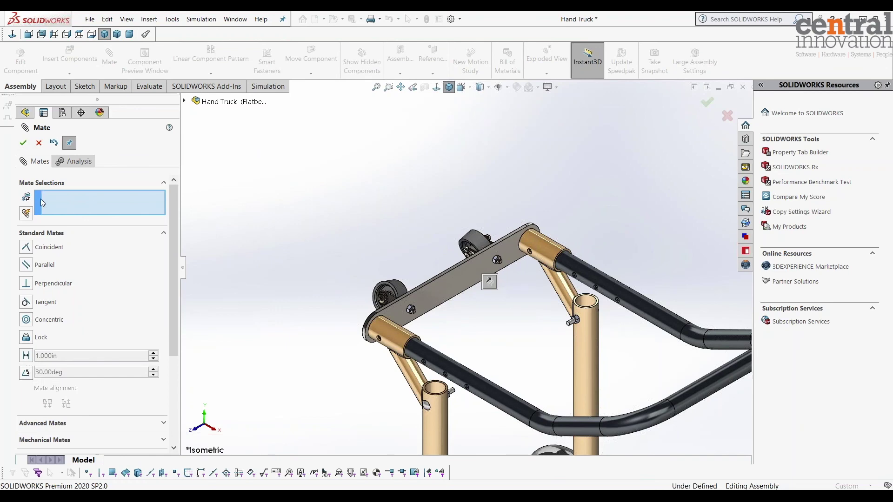
{"action": "left_click", "coordinate": [23, 143]}
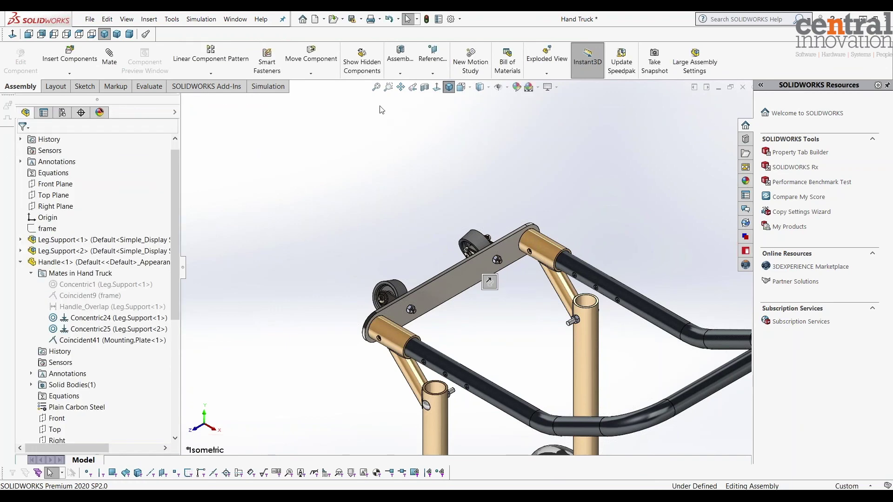
Step: Activate the Standard and Setting 0.04 configurations to check the handle's position in each, and return to Flatbed to inspect the whole truck
{"action": "left_click", "coordinate": [376, 87]}
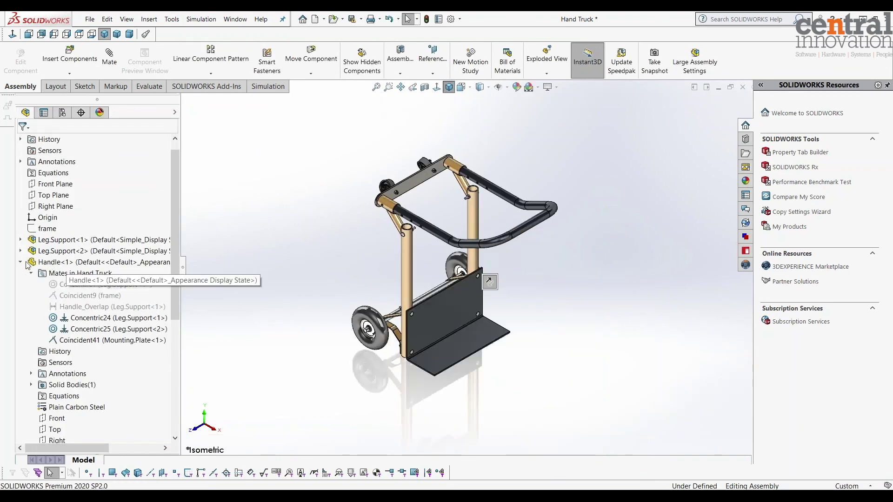
{"action": "left_click", "coordinate": [62, 113]}
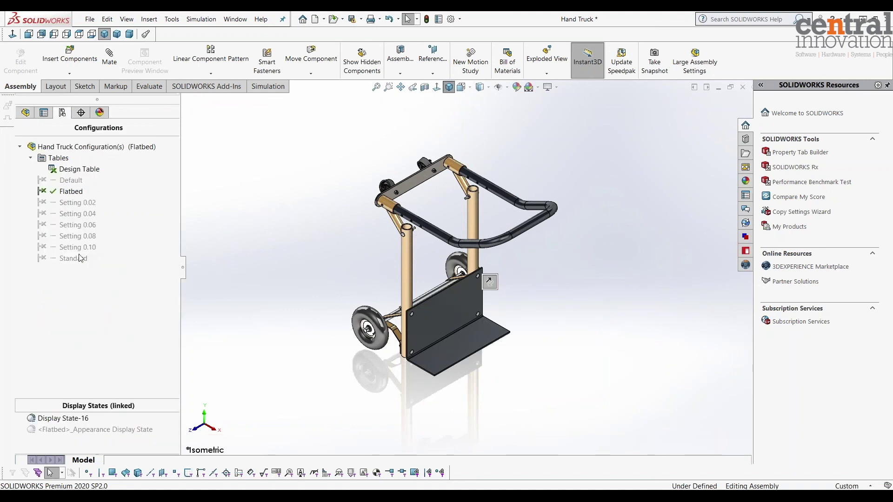
{"action": "double_click", "coordinate": [74, 259]}
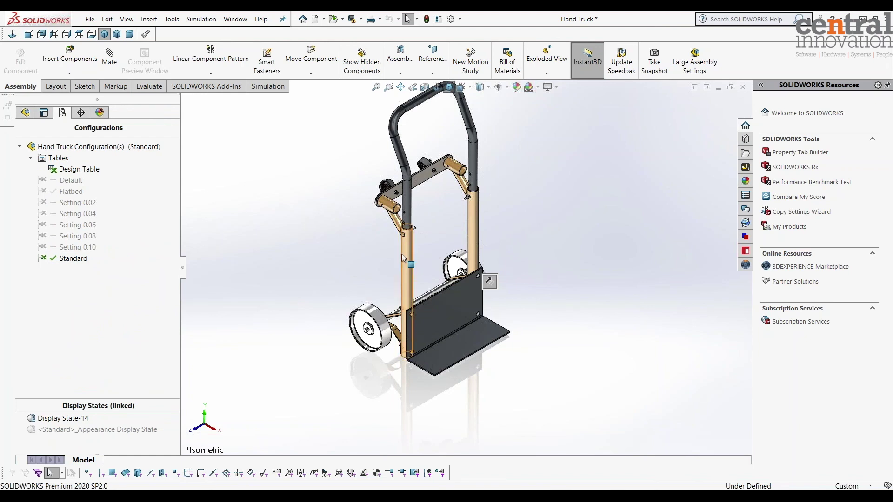
{"action": "left_click", "coordinate": [75, 213]}
{"action": "double_click", "coordinate": [75, 210]}
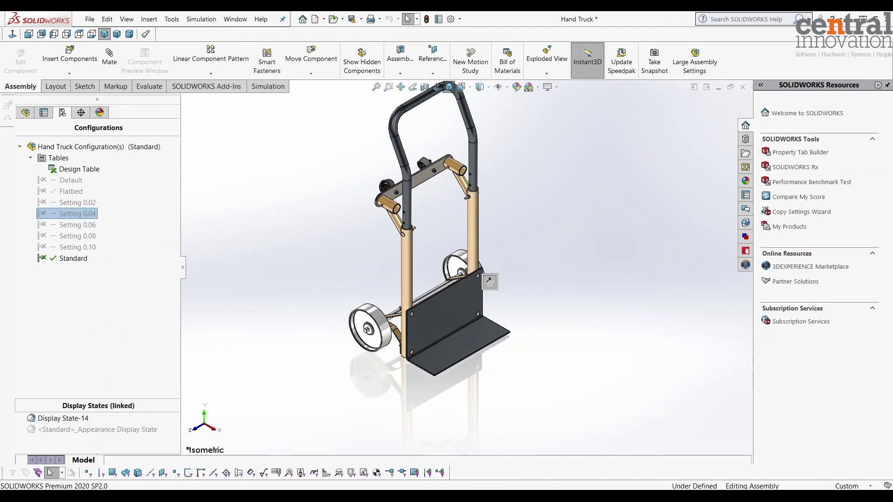
{"action": "double_click", "coordinate": [69, 191]}
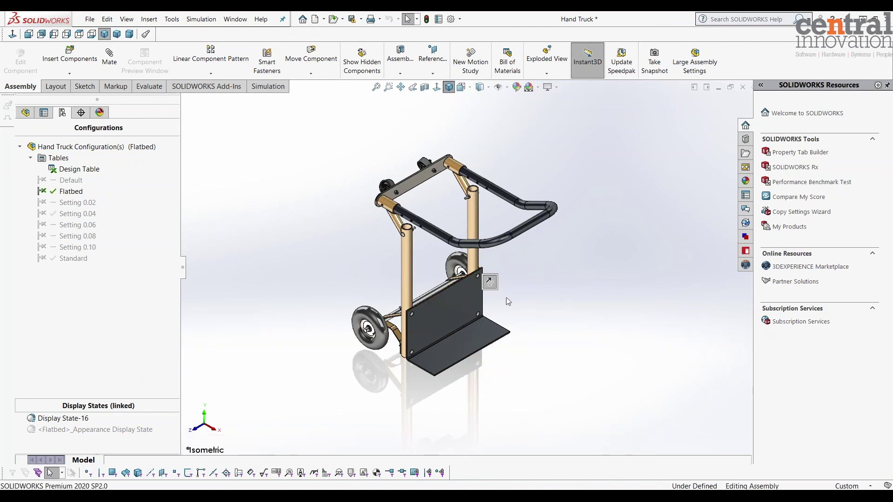
{"action": "scroll", "coordinate": [538, 308], "scroll_direction": "down", "scroll_amount": 2}
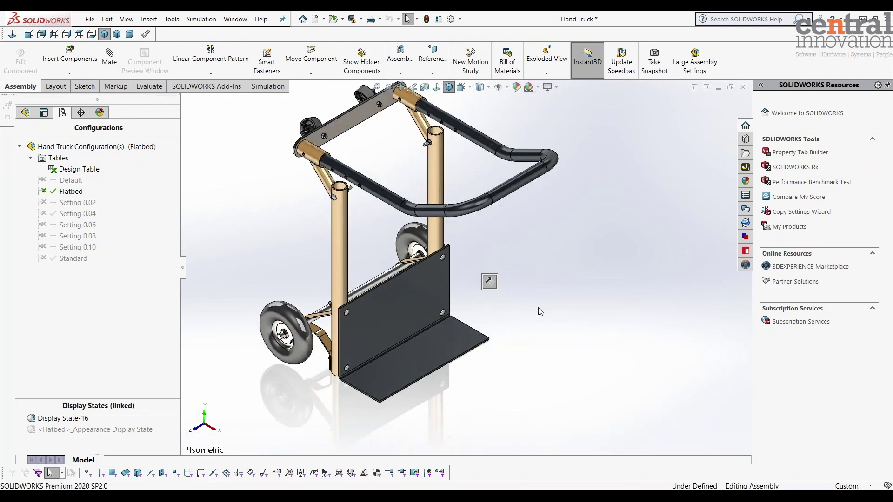
{"action": "scroll", "coordinate": [537, 308], "scroll_direction": "up", "scroll_amount": 2}
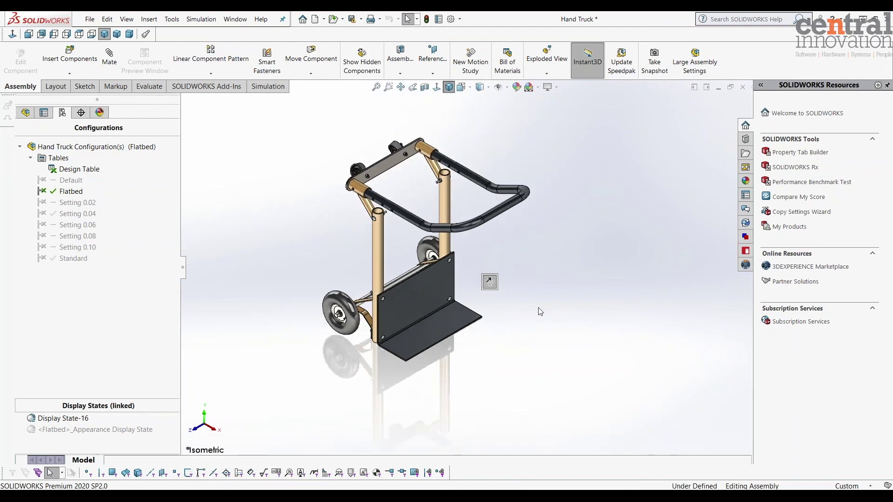